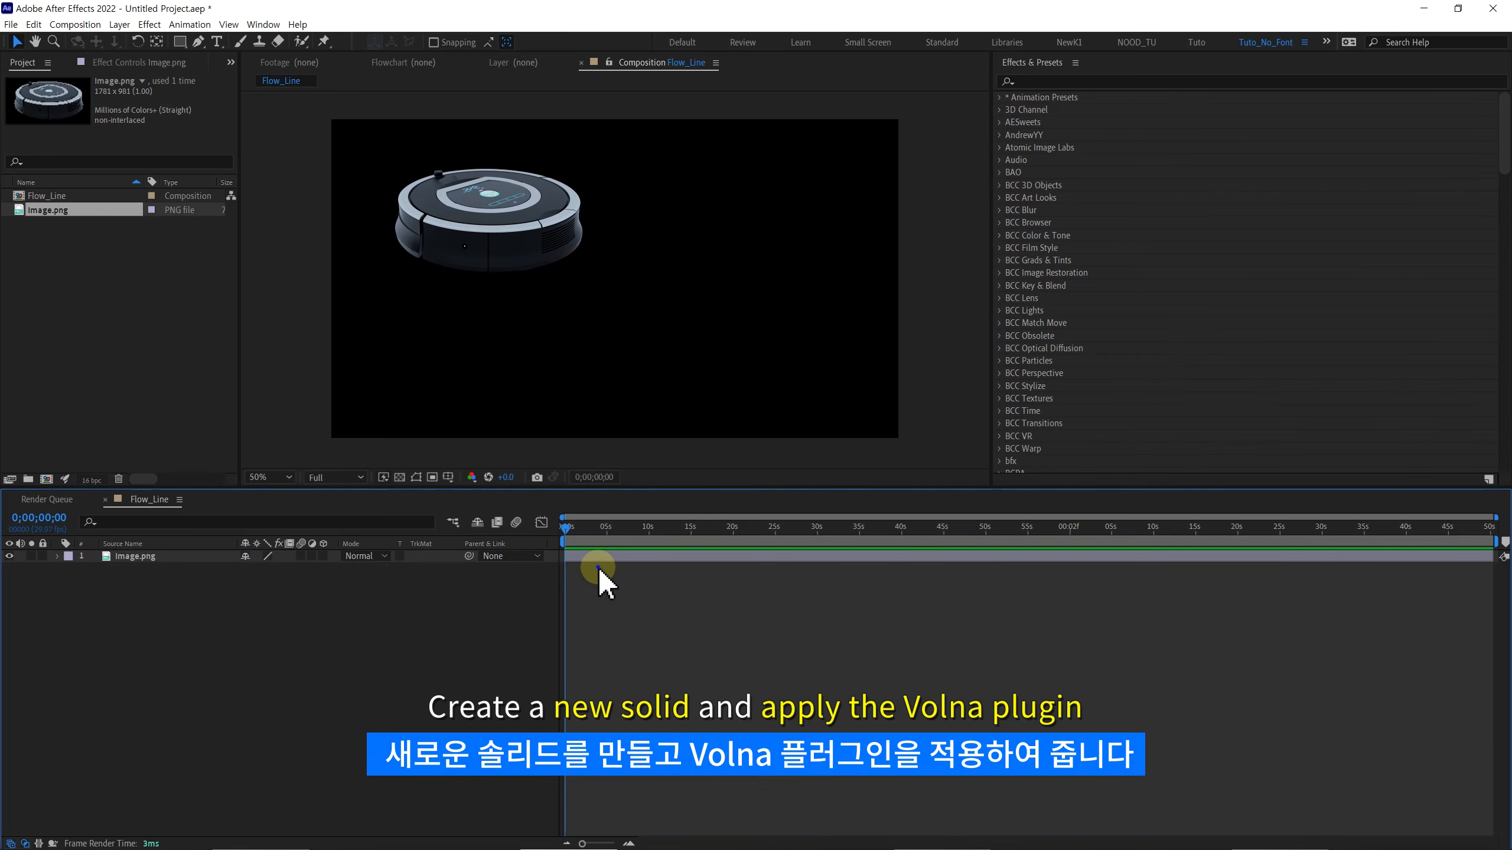
- Create a new 1920 × 1080 px solid named Wind_Line in the Flow_Line composition
{"action": "mouse_move", "coordinate": [624, 575]}
{"action": "left_click", "coordinate": [826, 608]}
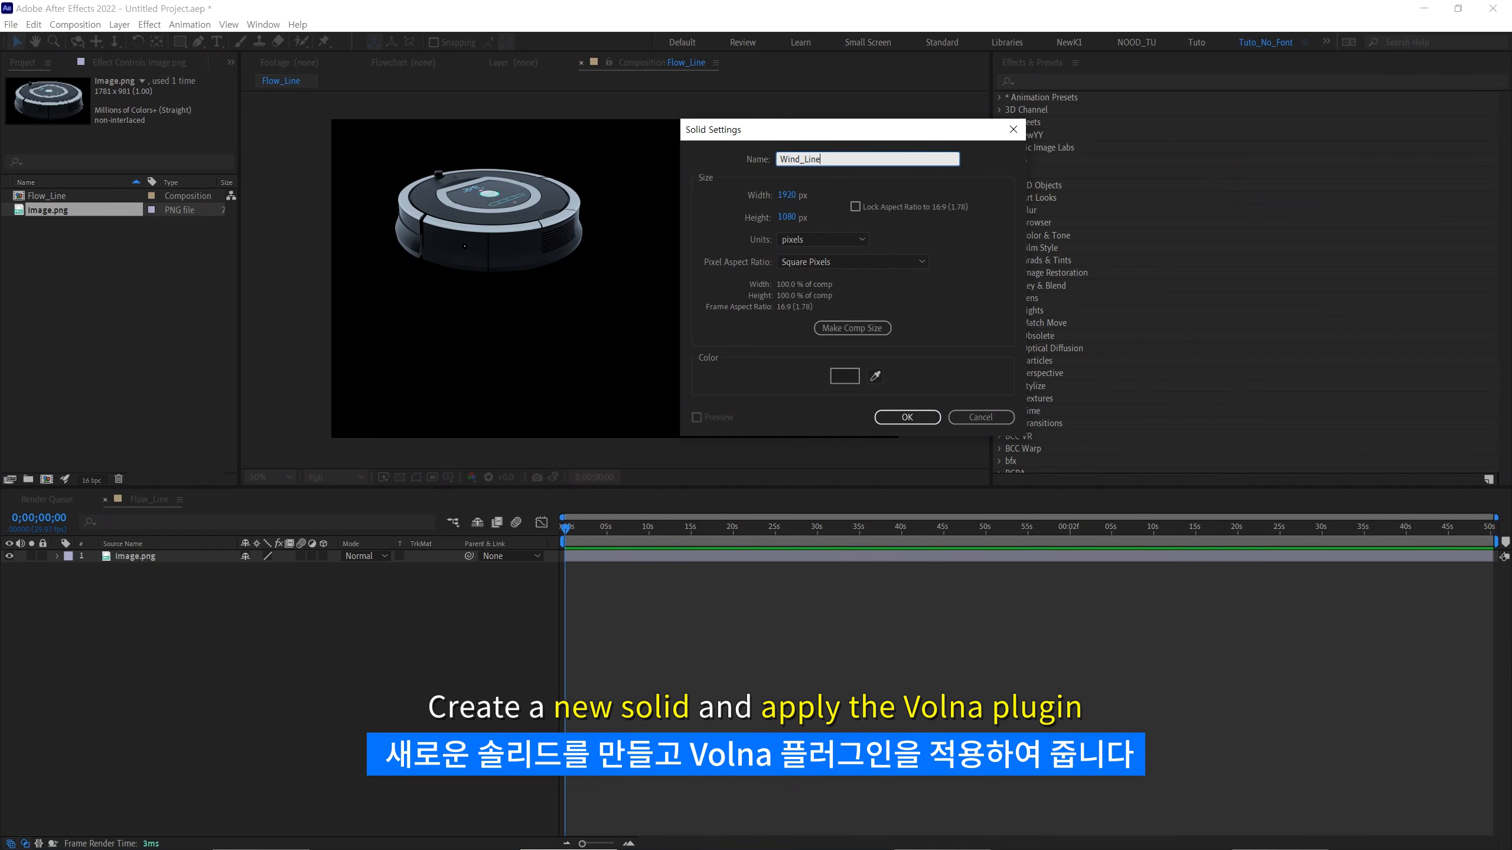
{"action": "key", "text": "Return"}
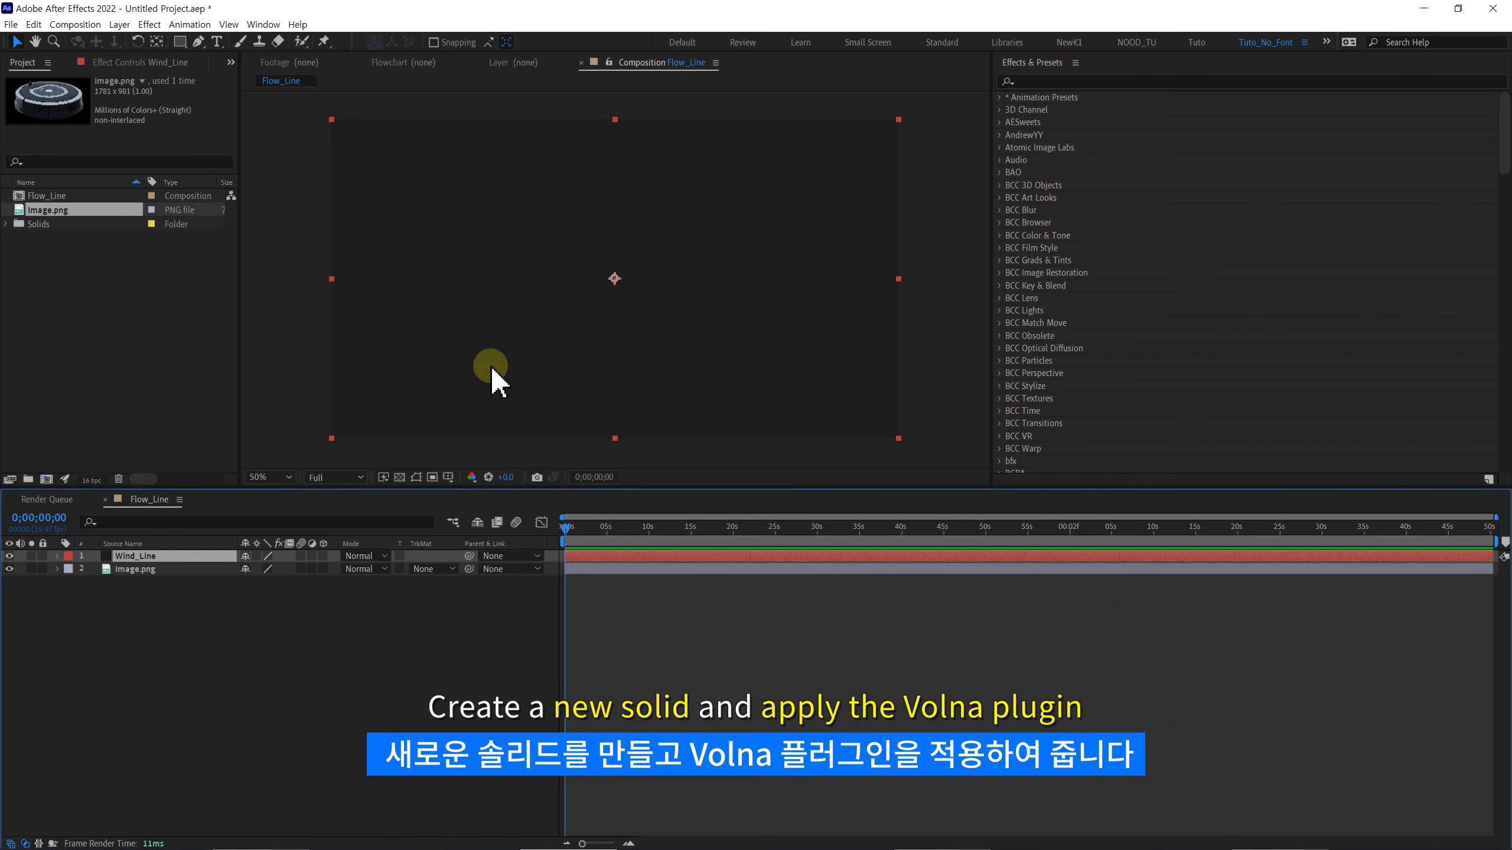
- Search the effects for "volna" and apply the Volna effect to the Wind_Line solid
{"action": "left_click", "coordinate": [1032, 80]}
{"action": "type", "text": "volna"}
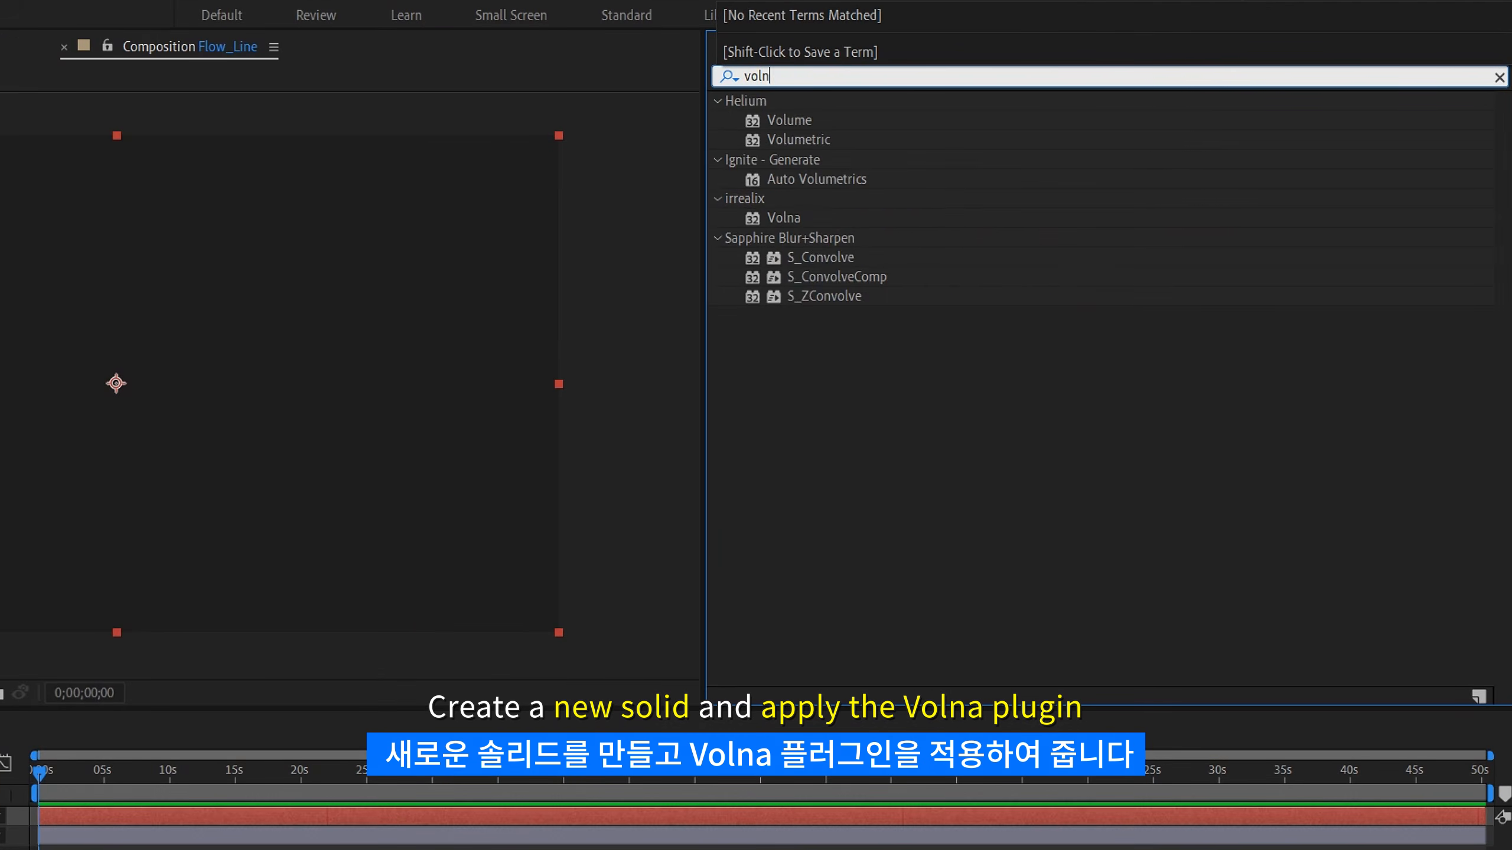
{"action": "left_click", "coordinate": [892, 219]}
{"action": "left_click", "coordinate": [781, 121]}
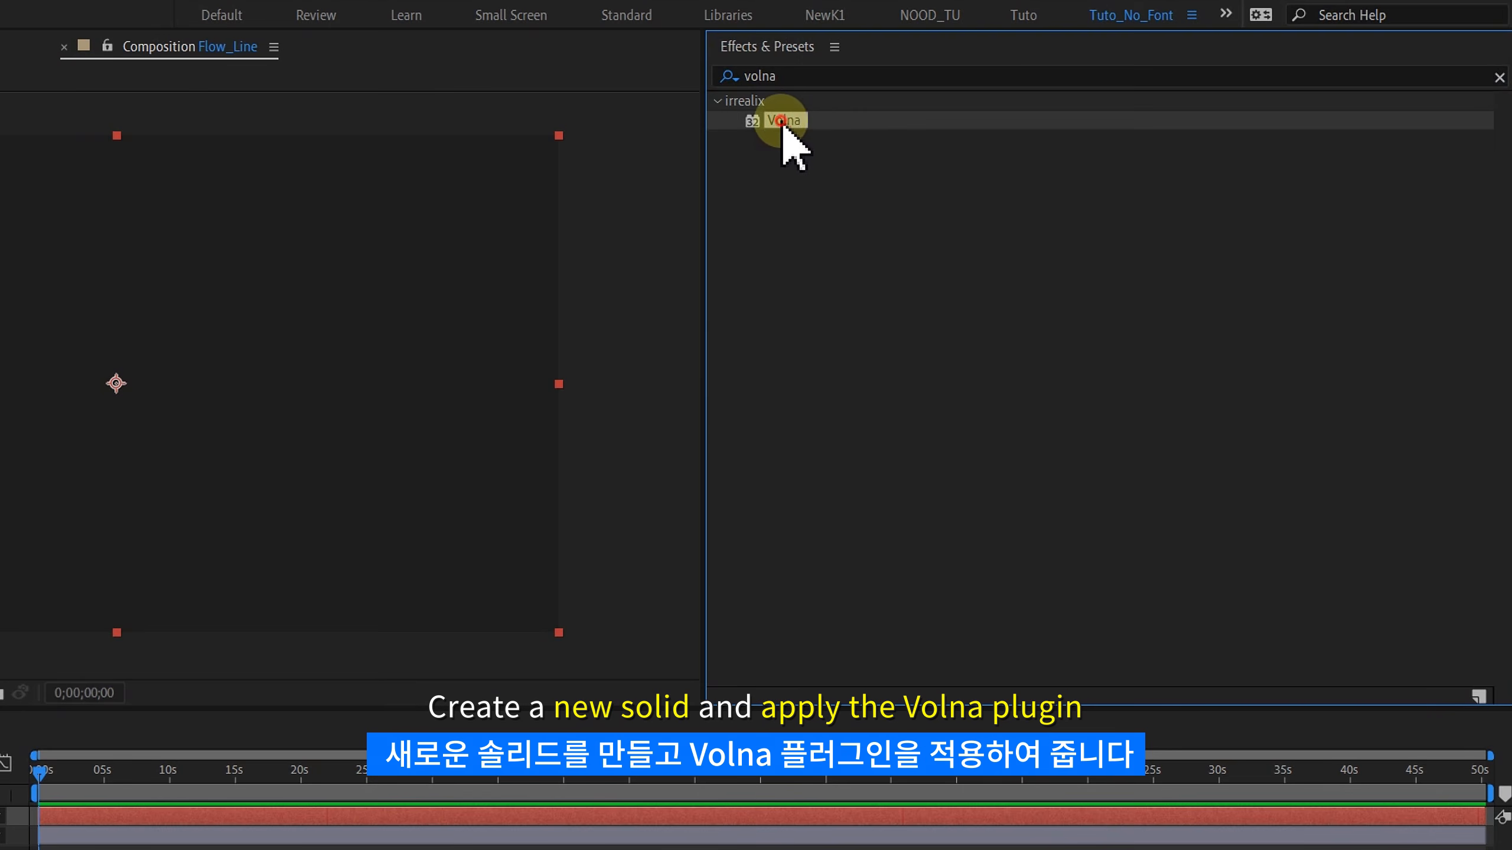
{"action": "left_click_drag", "start_coordinate": [790, 120], "coordinate": [589, 556]}
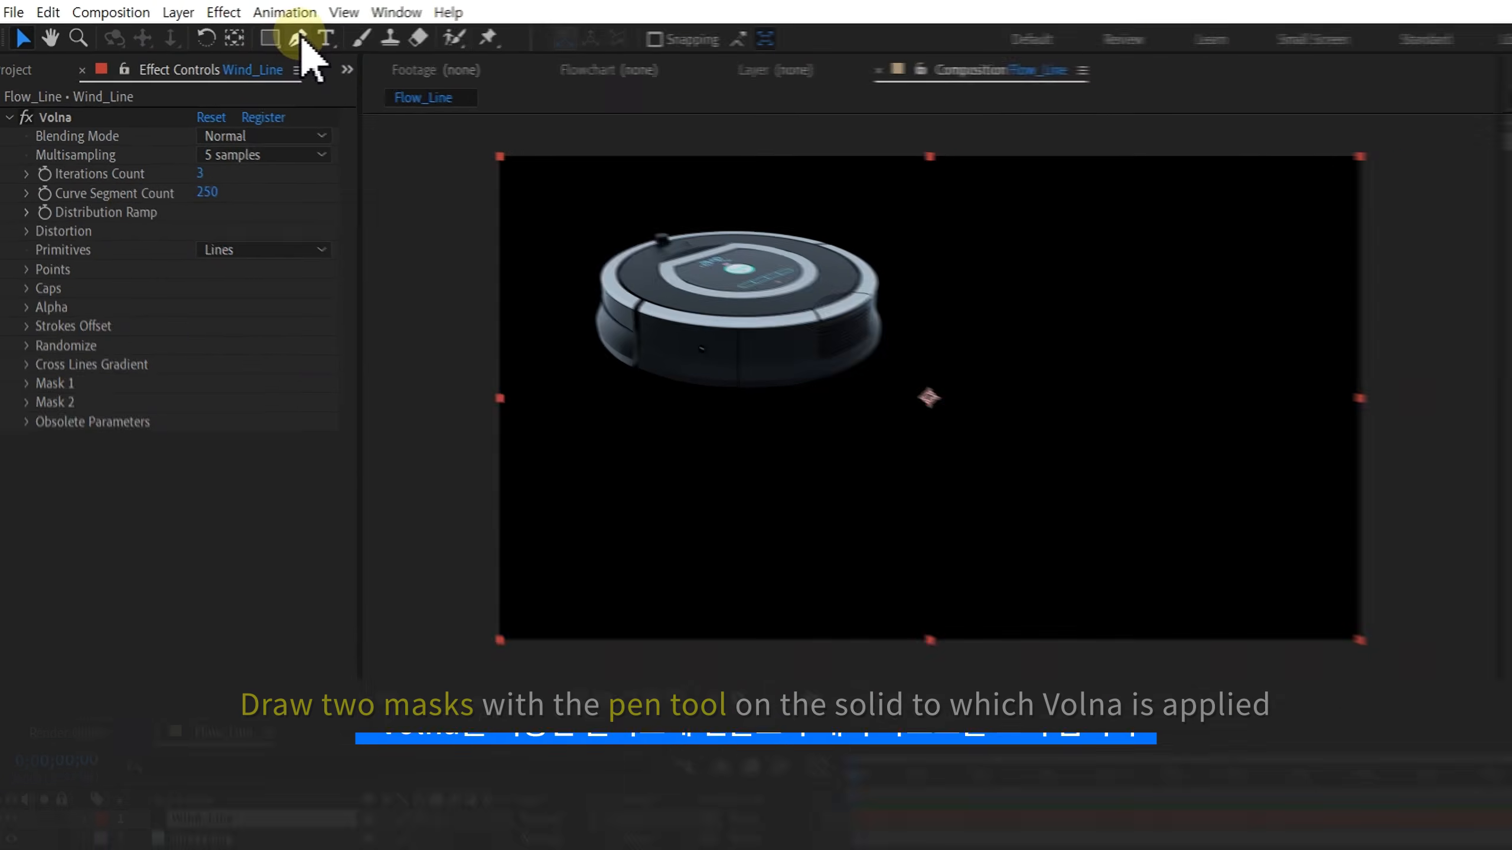
- Draw an open curved mask with the Pen tool from the robot vacuum's right edge to just beyond the composition's right border, fine-tuning its end point
{"action": "left_click", "coordinate": [198, 42]}
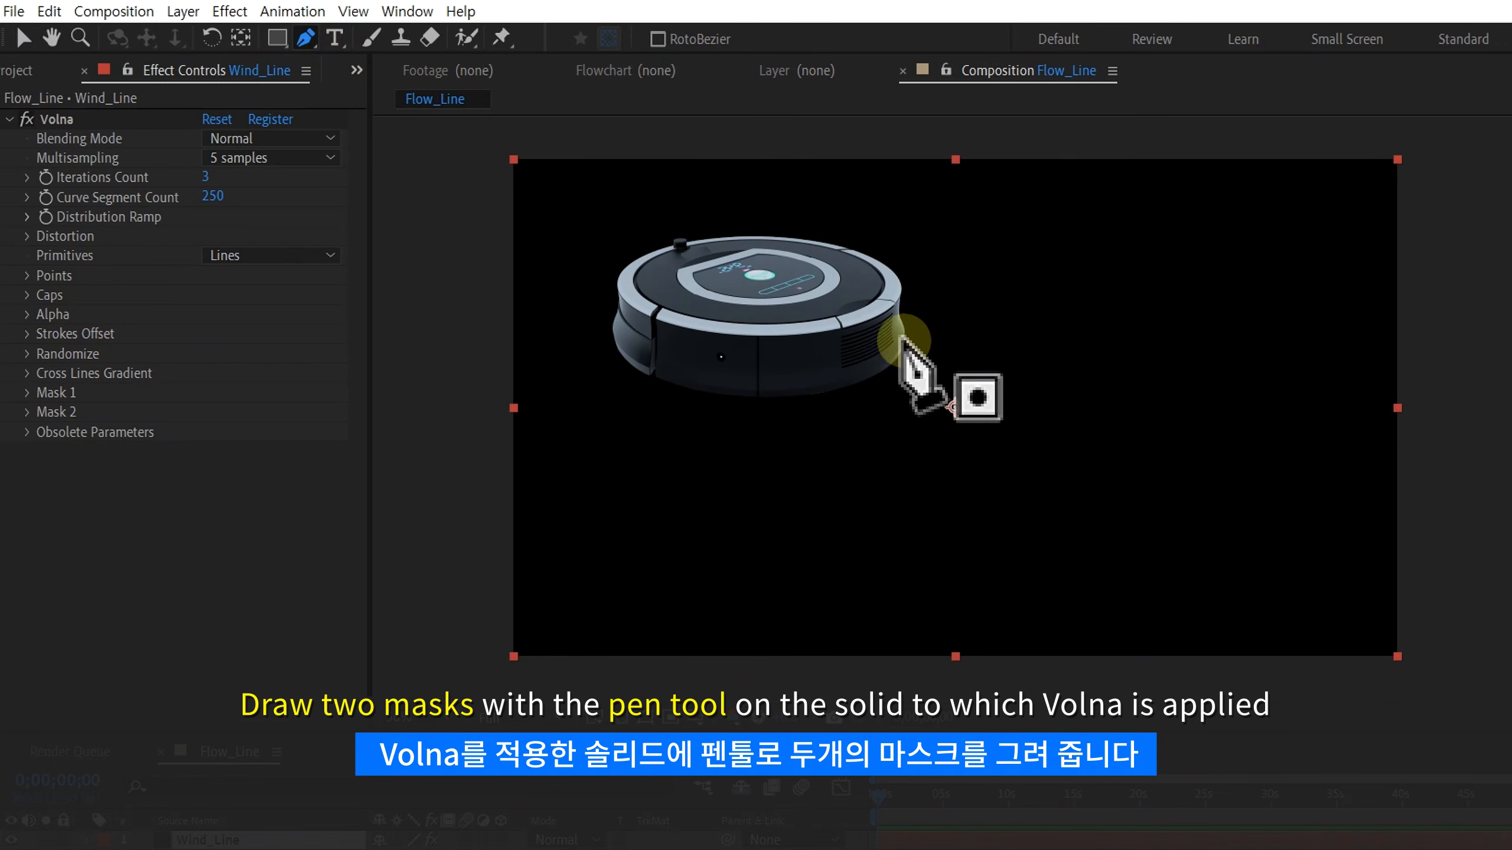
{"action": "left_click", "coordinate": [904, 346]}
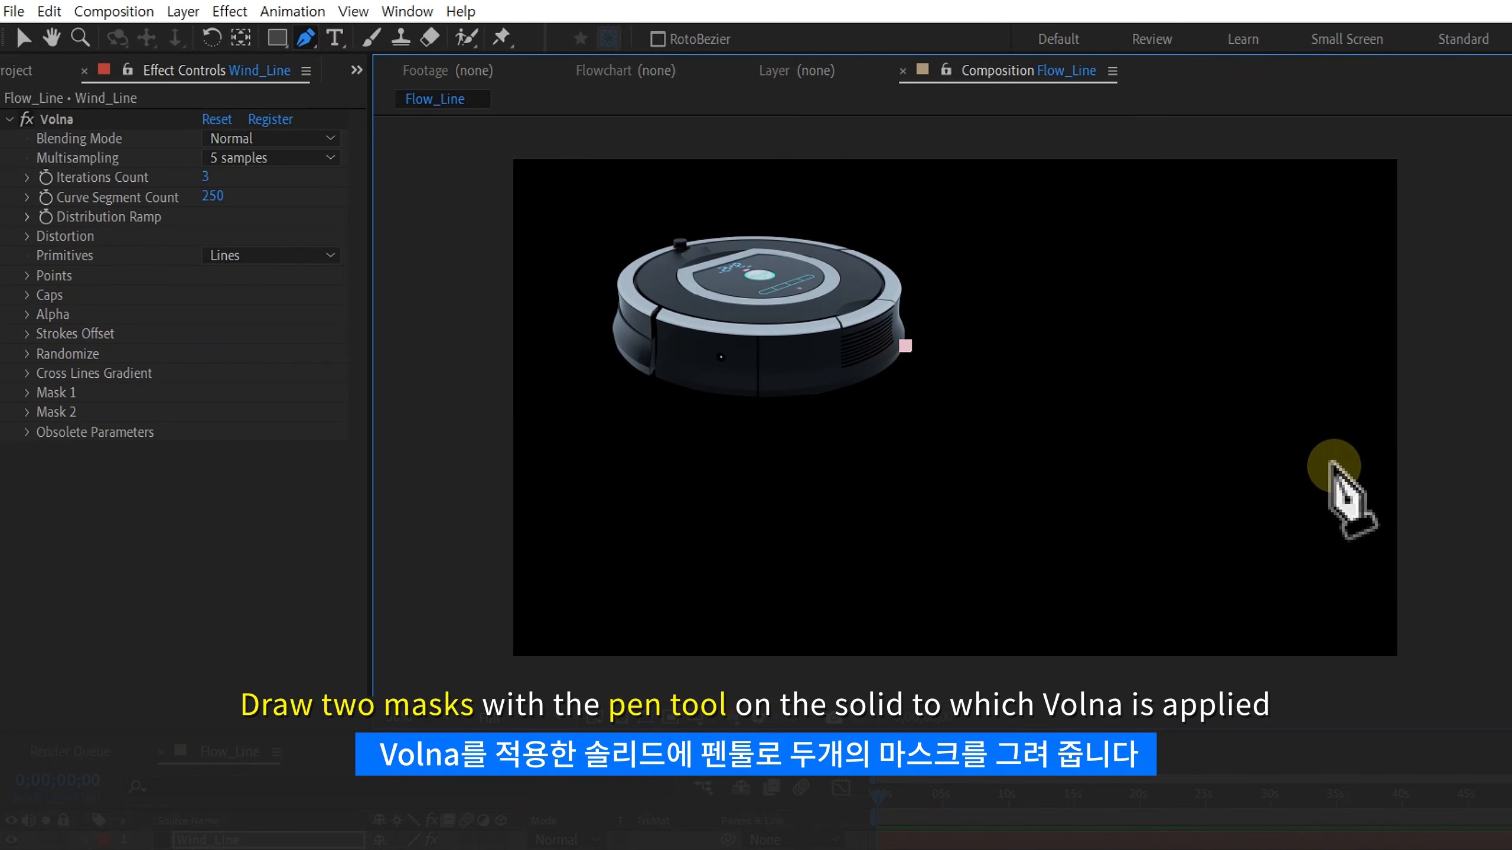
{"action": "left_click_drag", "start_coordinate": [1412, 417], "coordinate": [1511, 403]}
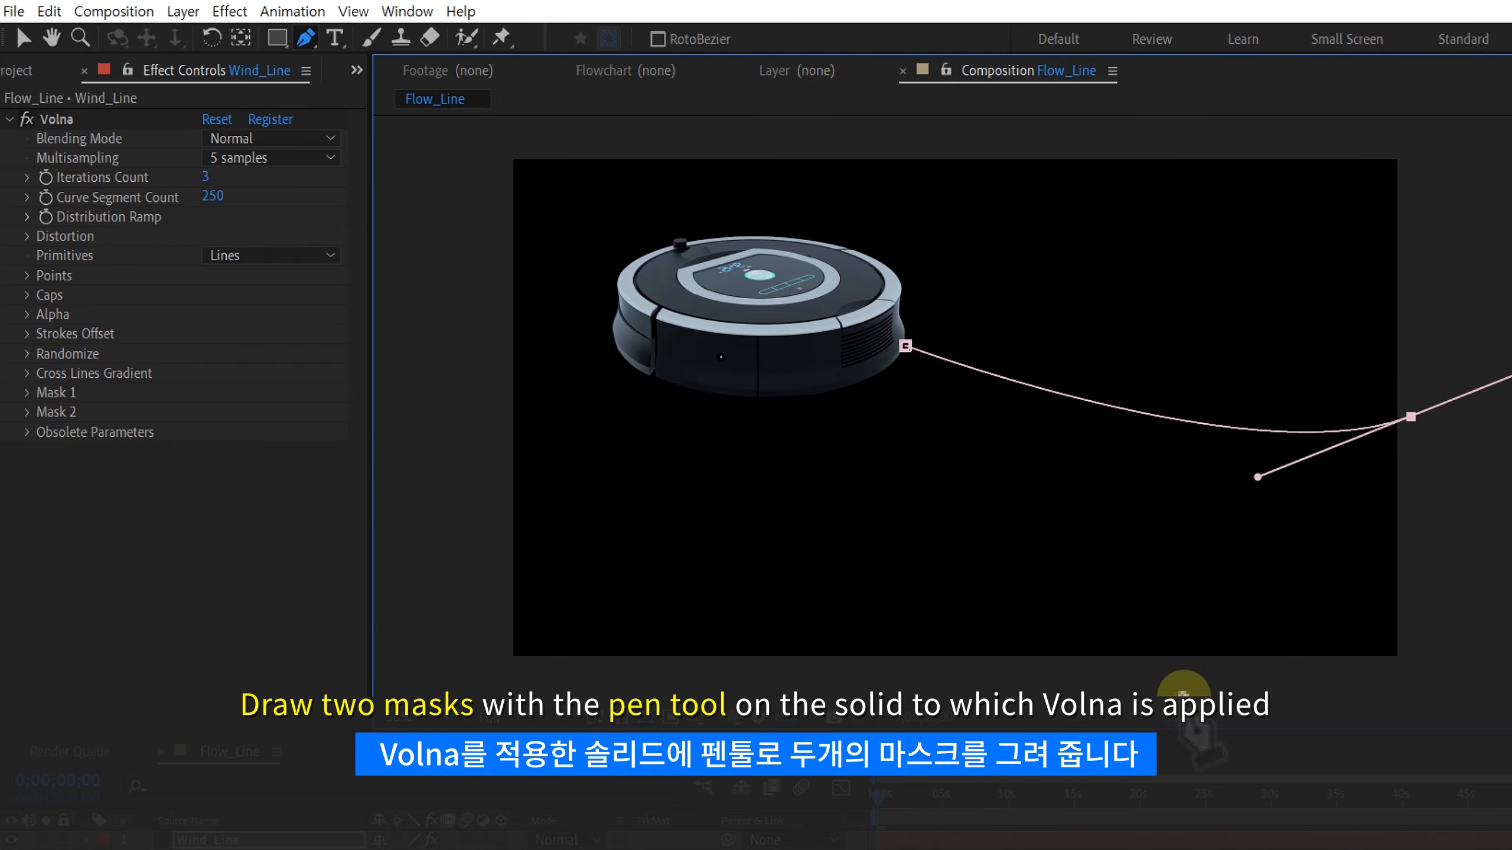
{"action": "key", "text": "v"}
{"action": "left_click", "coordinate": [1415, 453]}
{"action": "left_click_drag", "start_coordinate": [1408, 415], "coordinate": [1420, 416]}
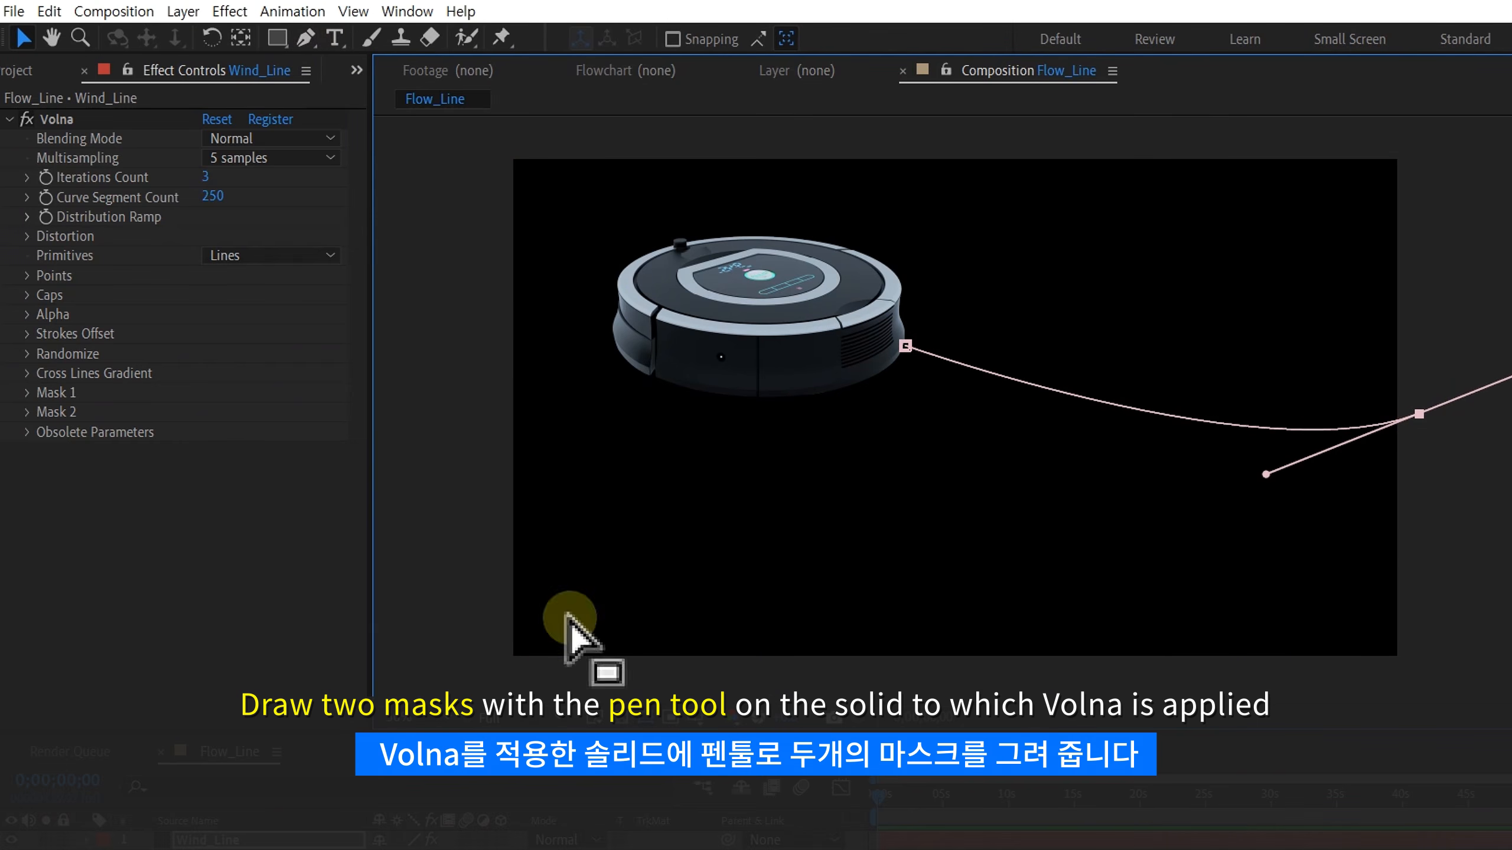
- Draw a second open curved mask on Wind_Line from the vacuum's bottom center, moving its end point below the composition's lower edge
{"action": "left_click", "coordinate": [575, 845]}
{"action": "left_click", "coordinate": [919, 844]}
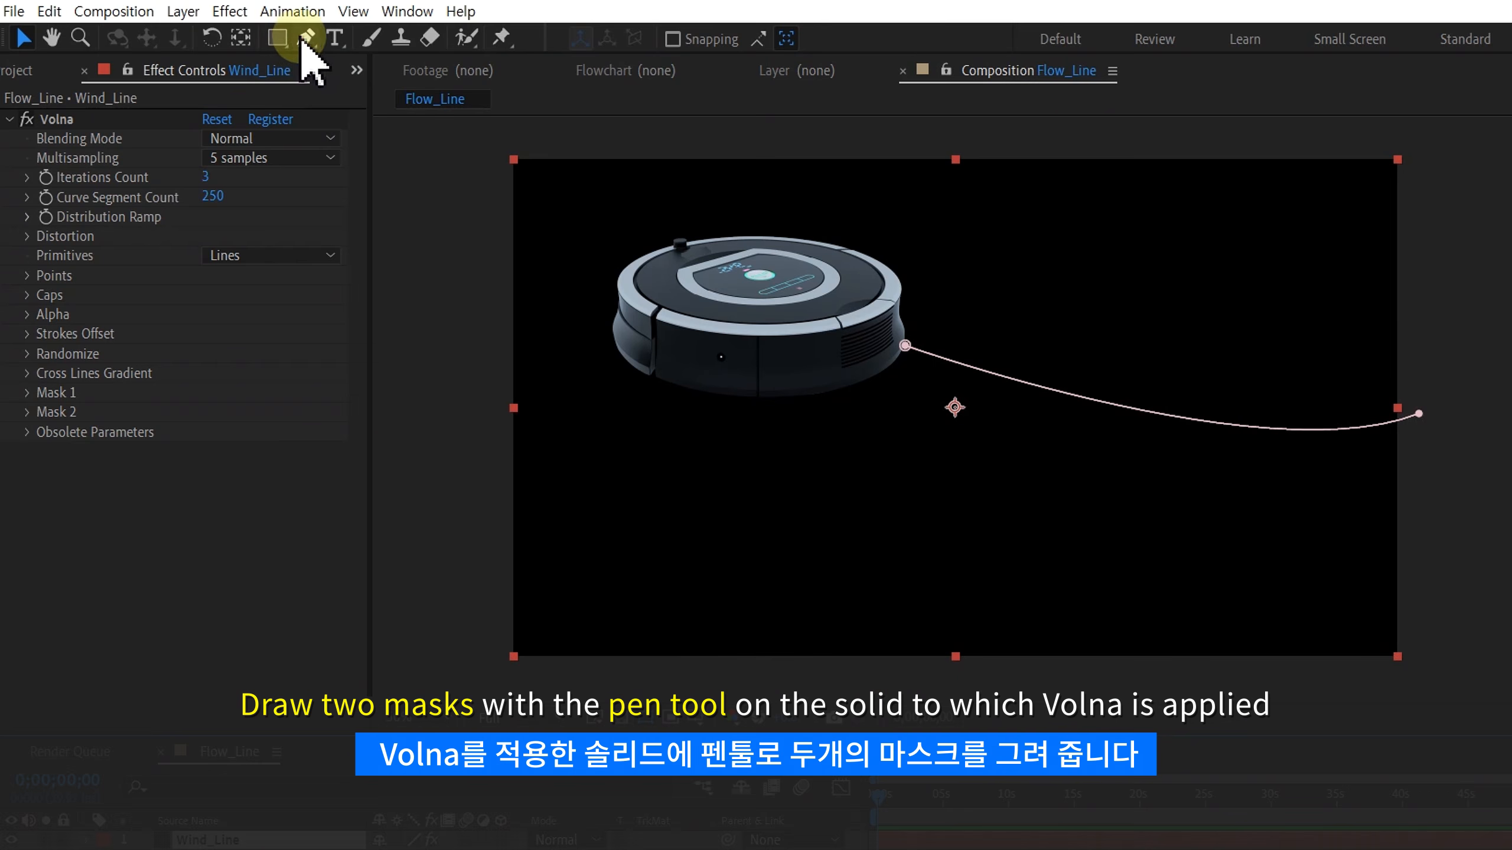
{"action": "left_click", "coordinate": [305, 40]}
{"action": "left_click", "coordinate": [767, 399]}
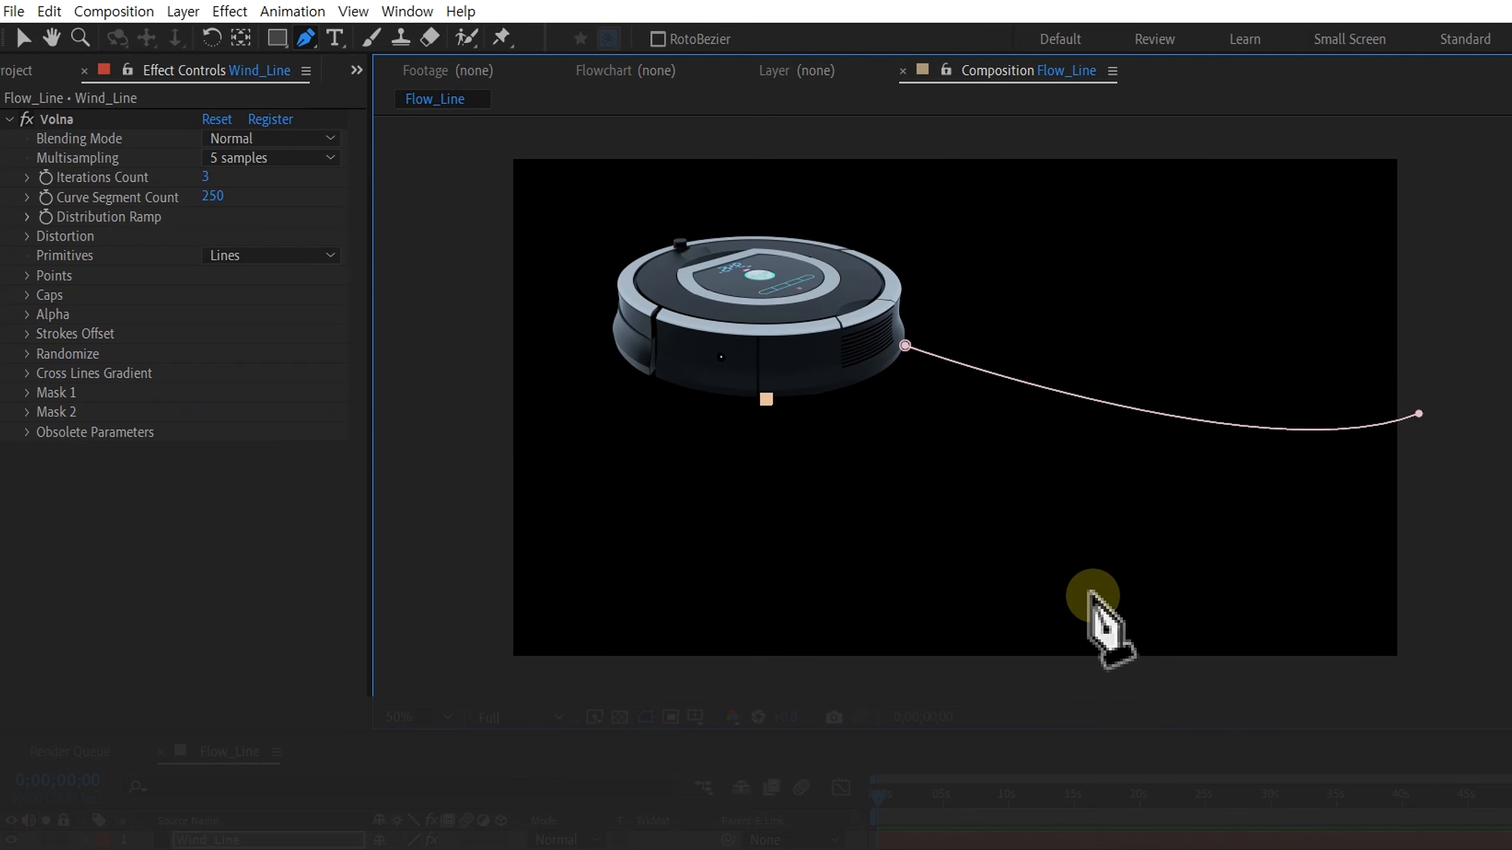
{"action": "left_click_drag", "start_coordinate": [1126, 638], "coordinate": [1211, 703]}
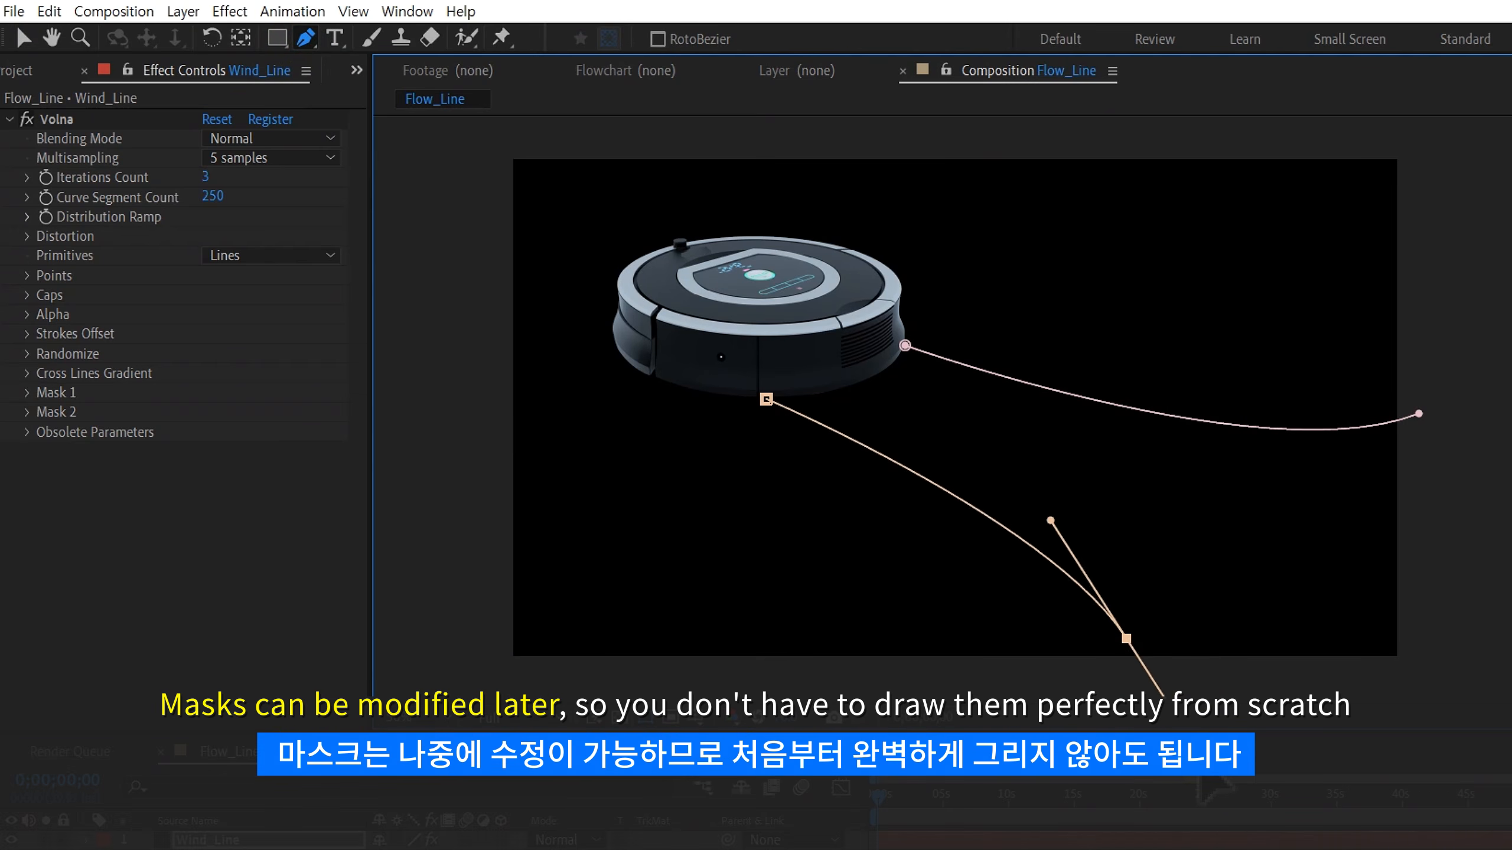
{"action": "key", "text": "v"}
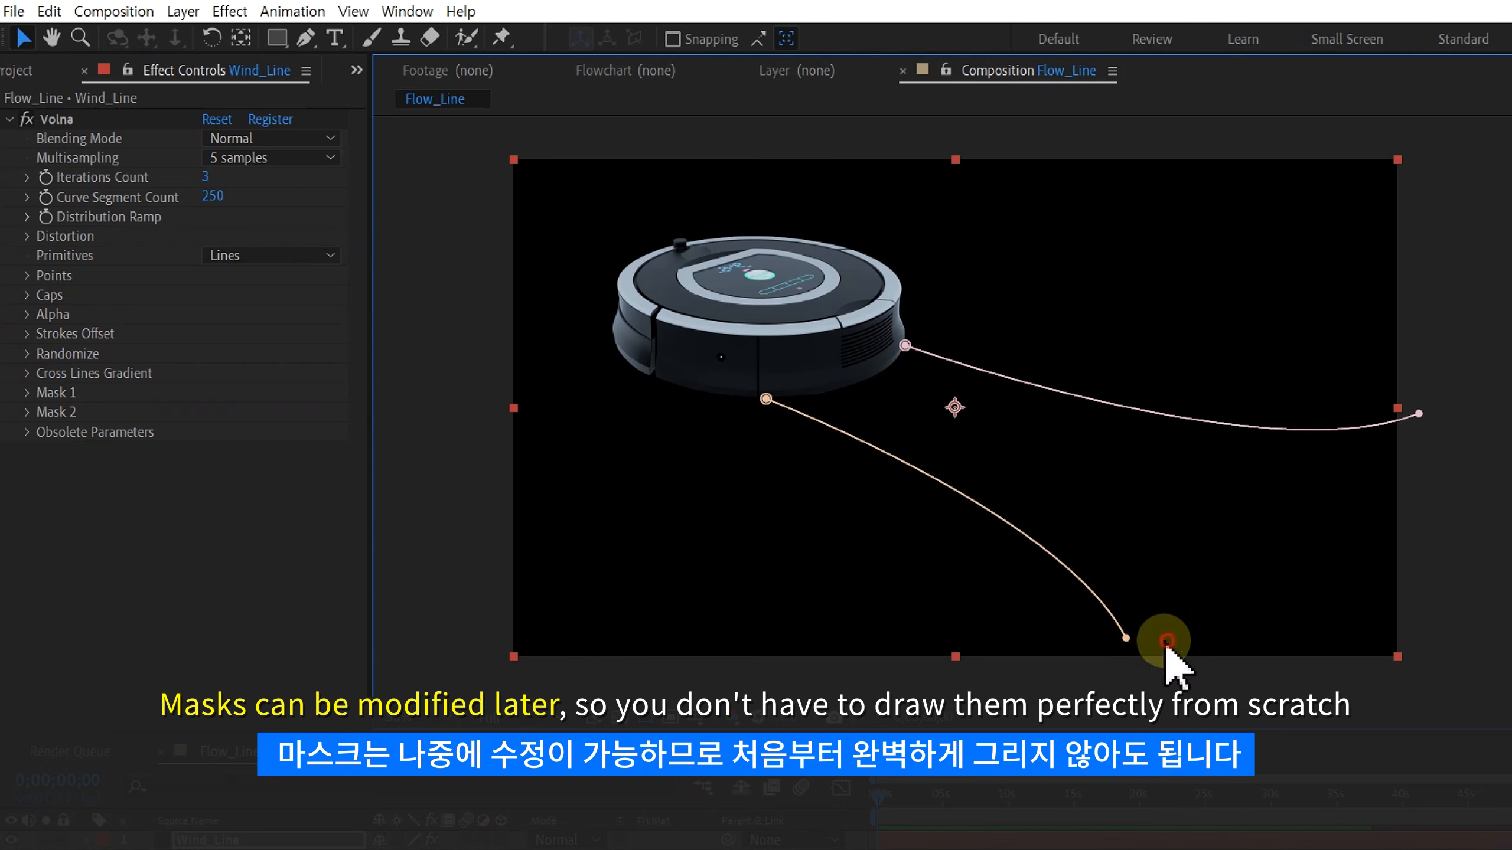
{"action": "left_click_drag", "start_coordinate": [1126, 638], "coordinate": [1167, 693]}
{"action": "left_click_drag", "start_coordinate": [1105, 575], "coordinate": [1142, 578]}
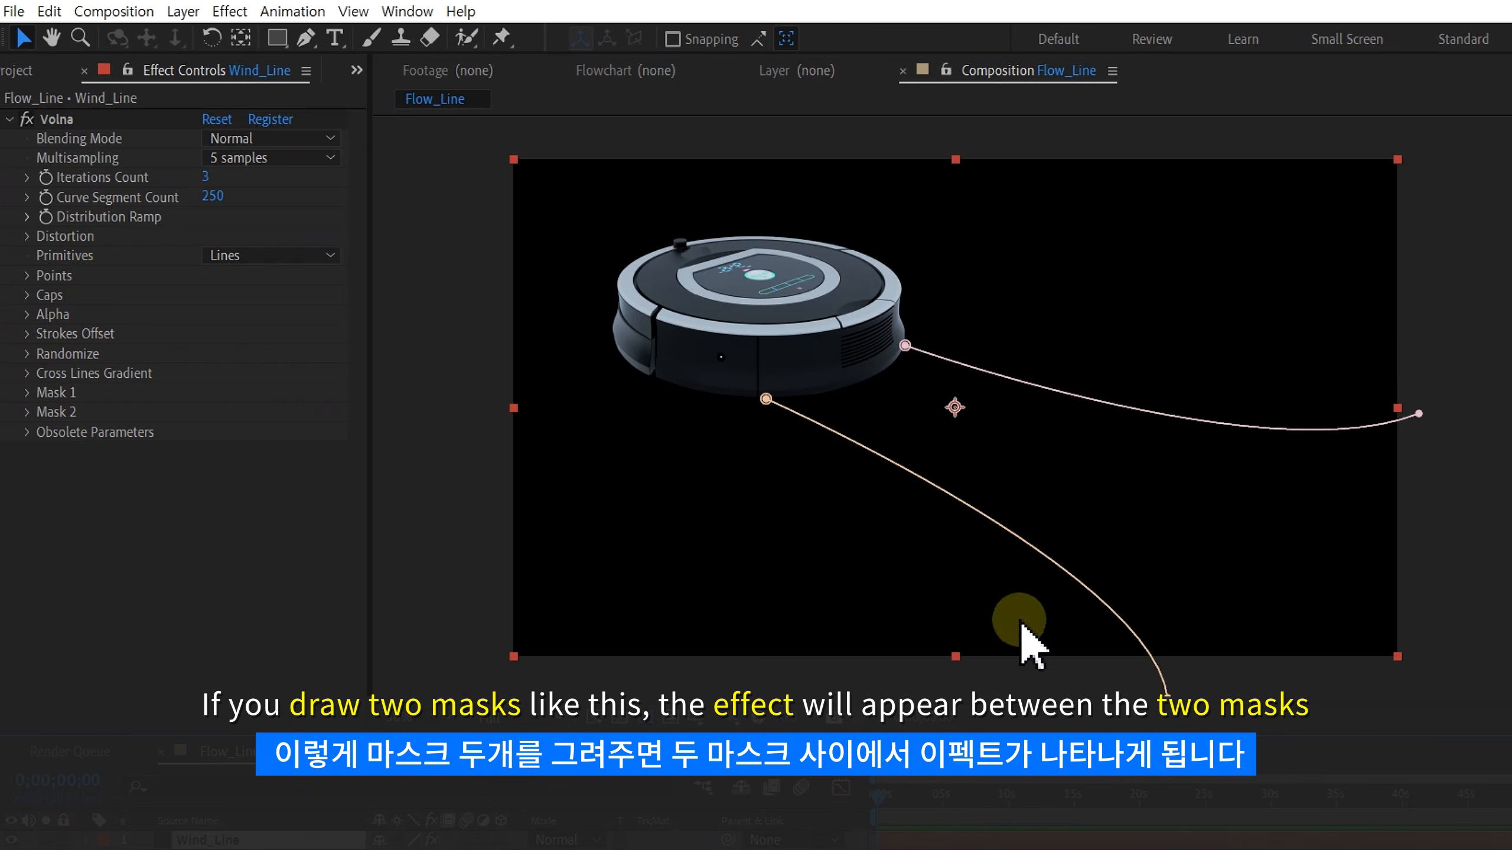
- Assign Mask 1 to Volna's Mask 1 group and Mask 2 to its Mask 2 group
{"action": "left_click", "coordinate": [26, 393]}
{"action": "scroll", "coordinate": [45, 275], "scroll_direction": "down", "scroll_amount": 3}
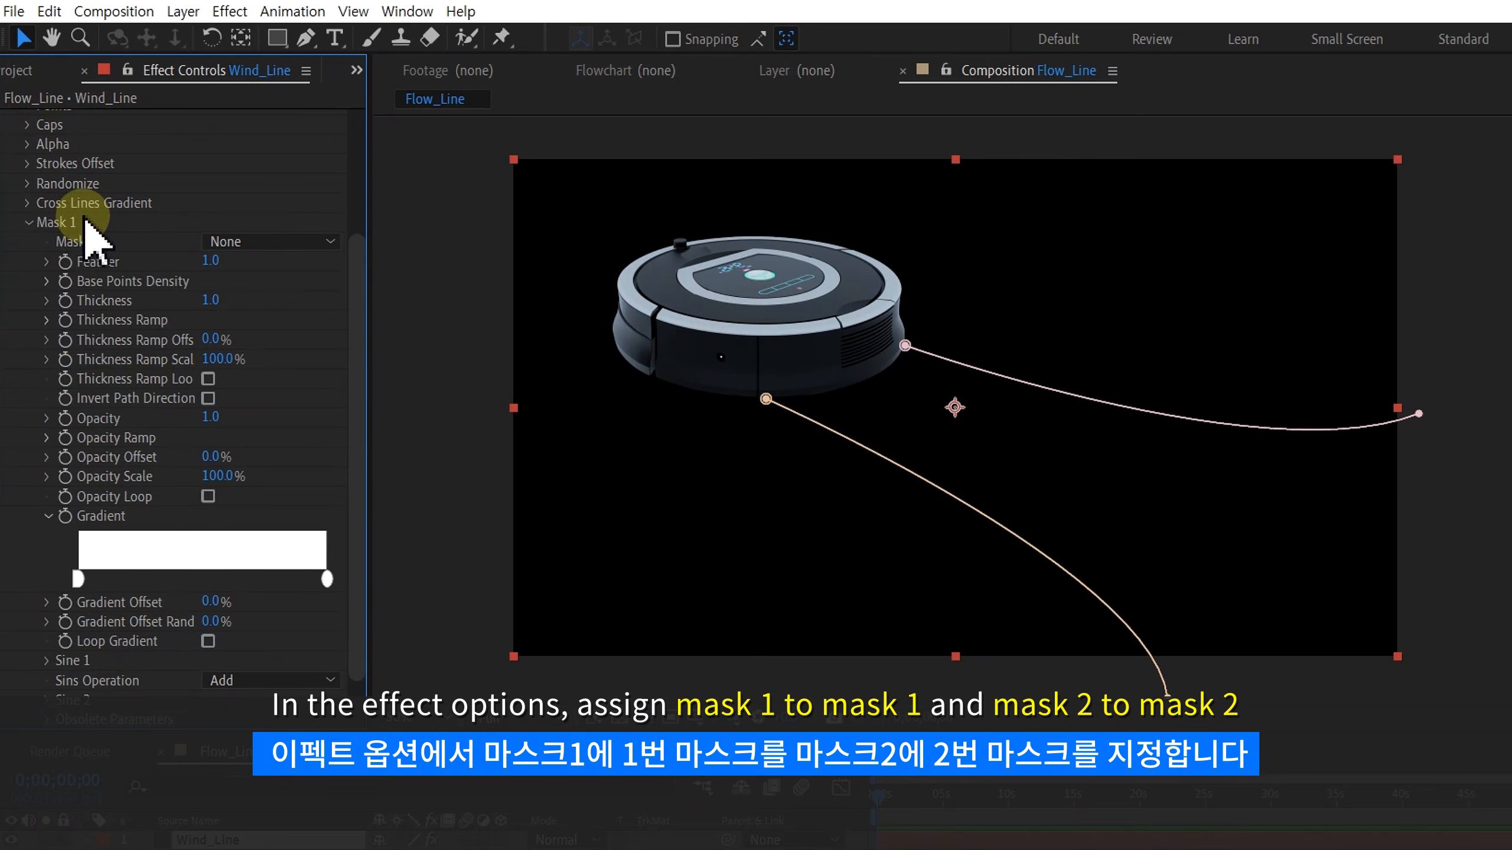
{"action": "left_click", "coordinate": [253, 241]}
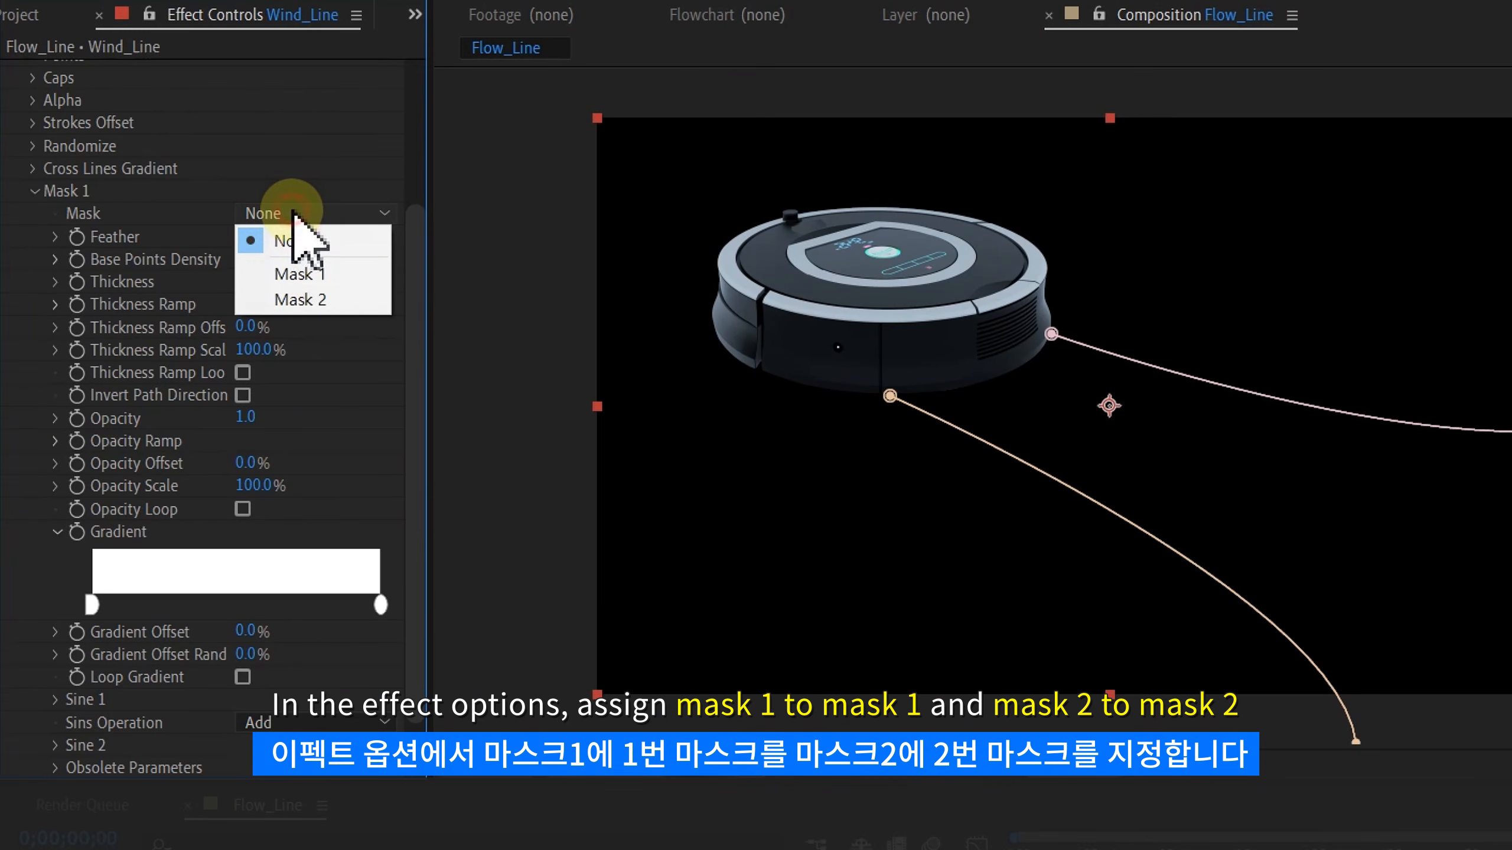
{"action": "left_click", "coordinate": [305, 272]}
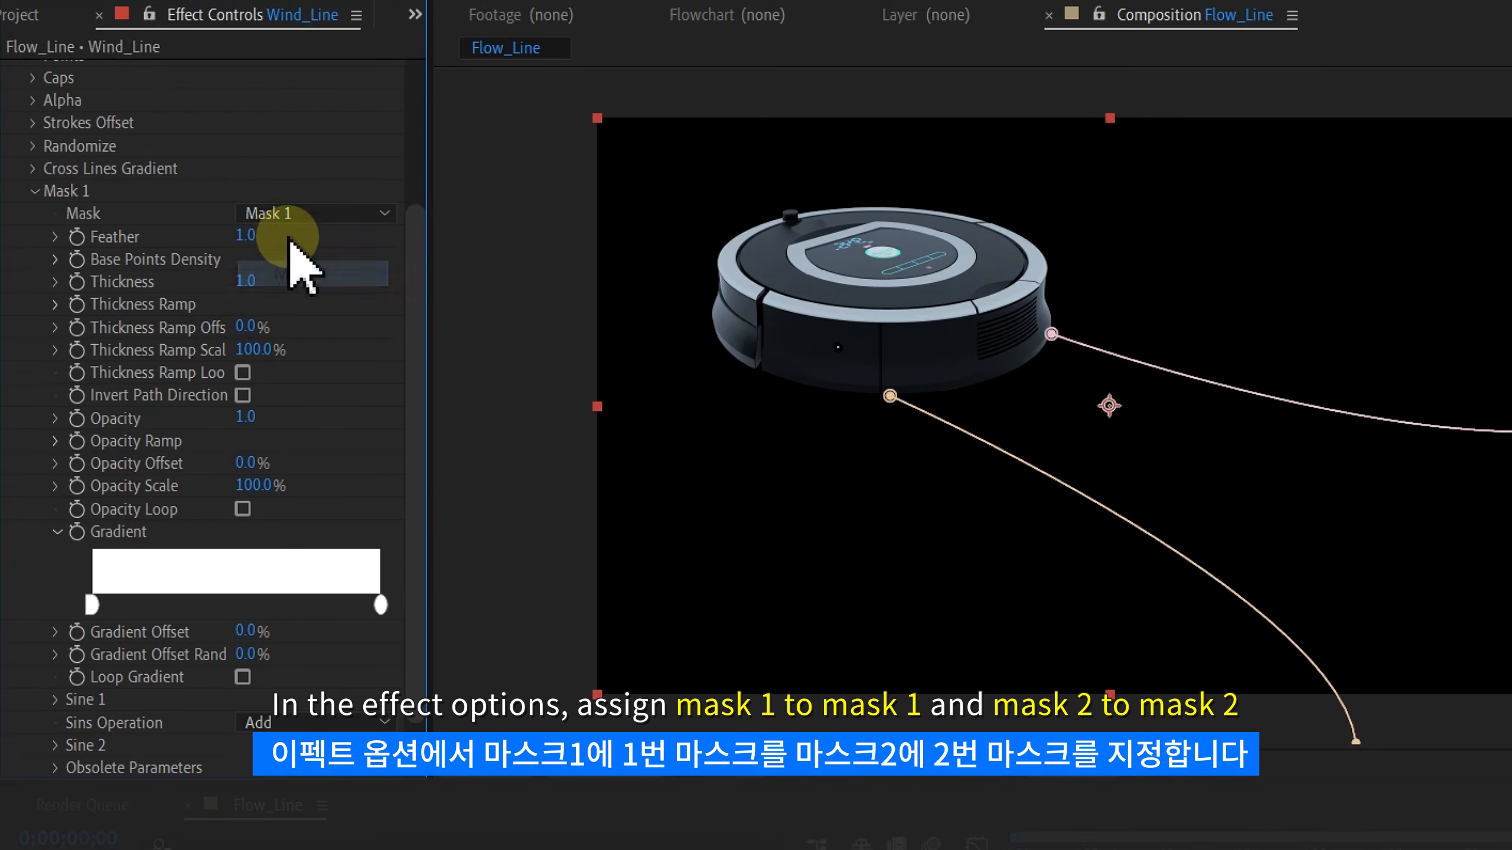
{"action": "left_click", "coordinate": [33, 191]}
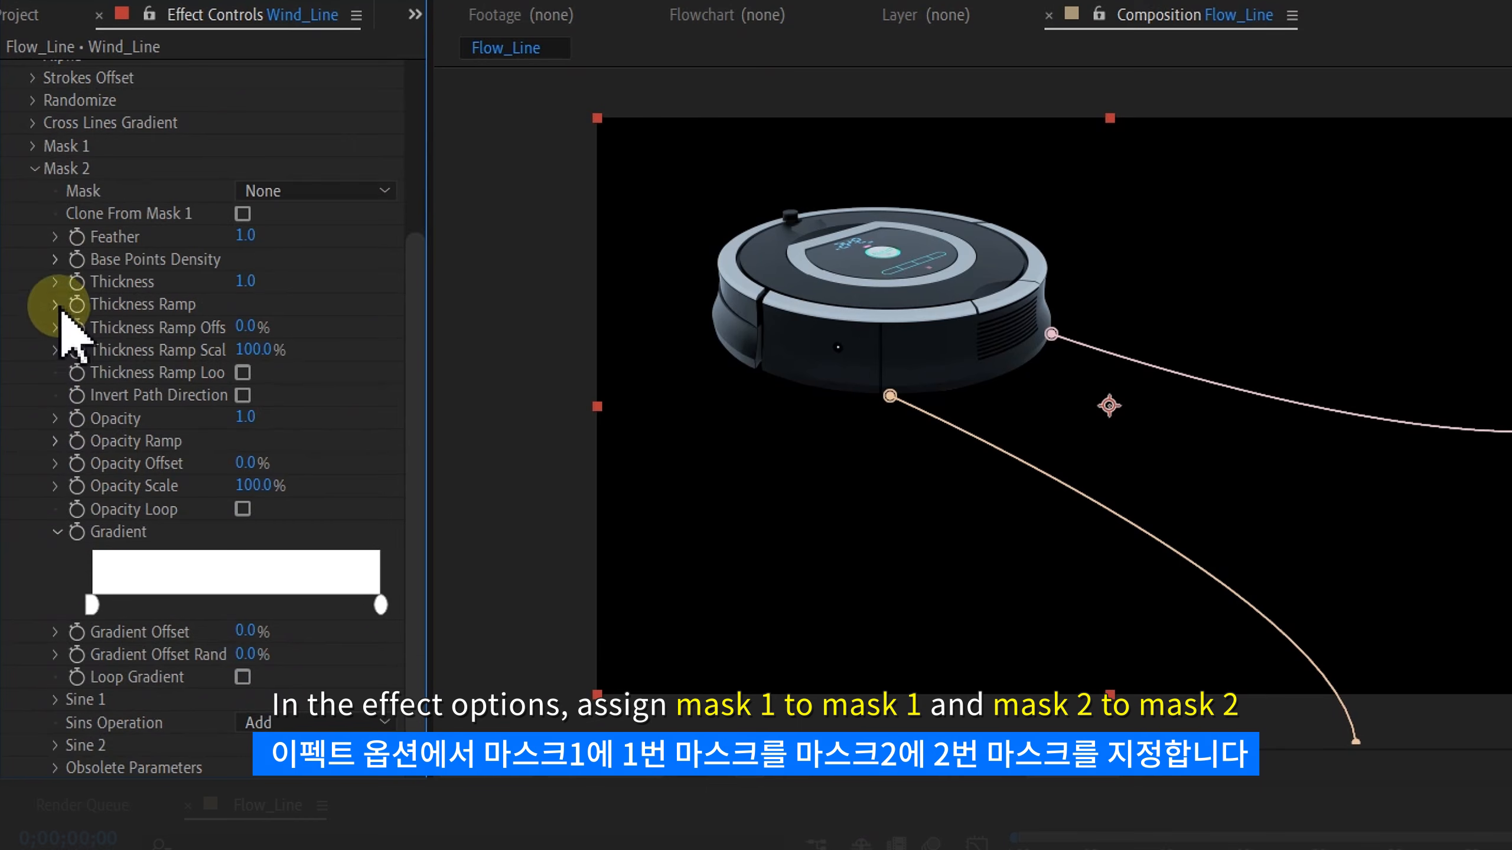
{"action": "left_click", "coordinate": [262, 192]}
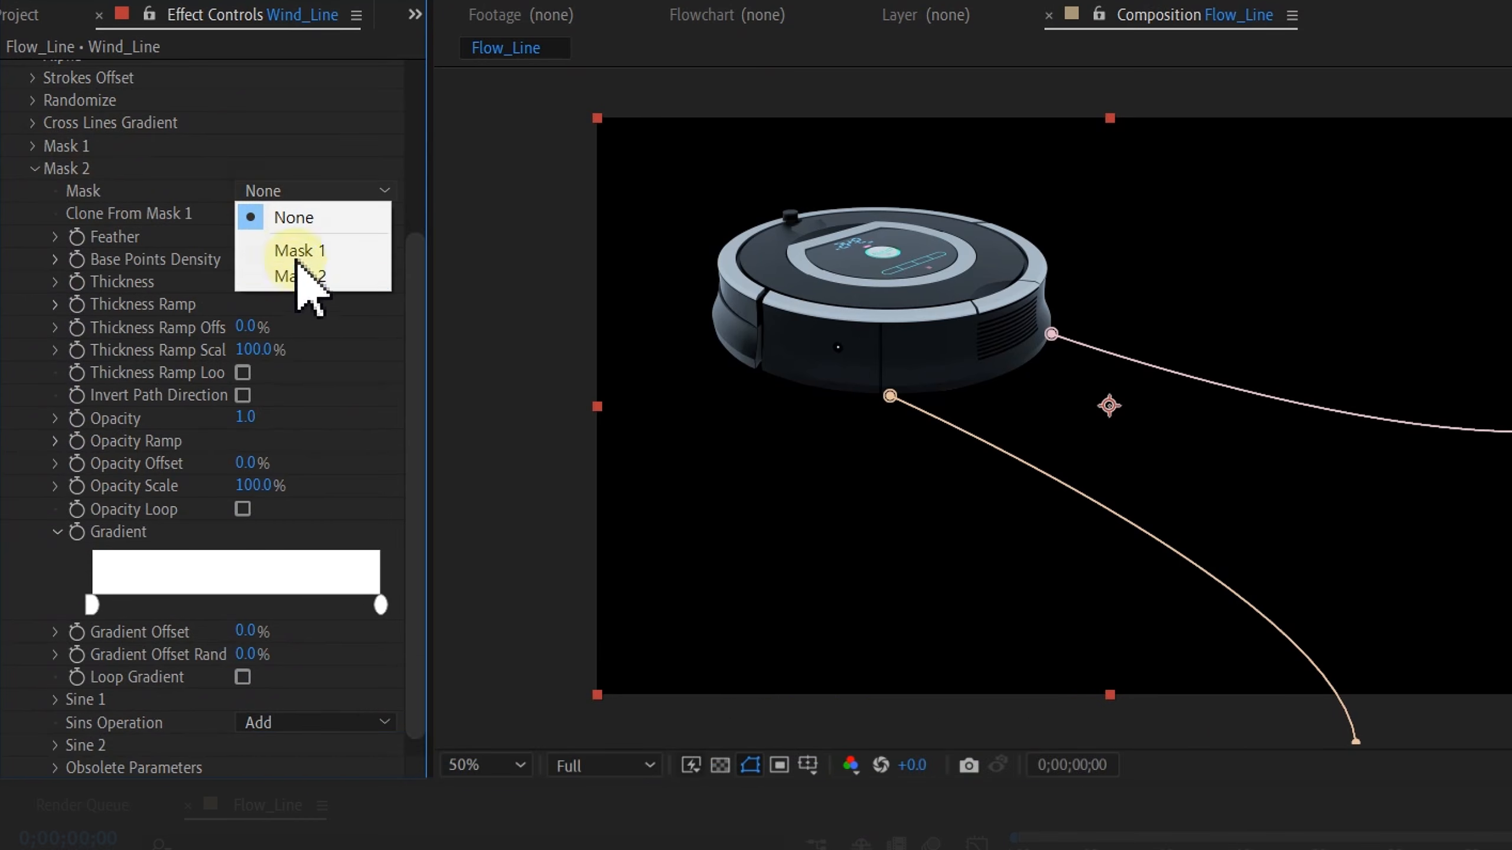
{"action": "left_click", "coordinate": [285, 275]}
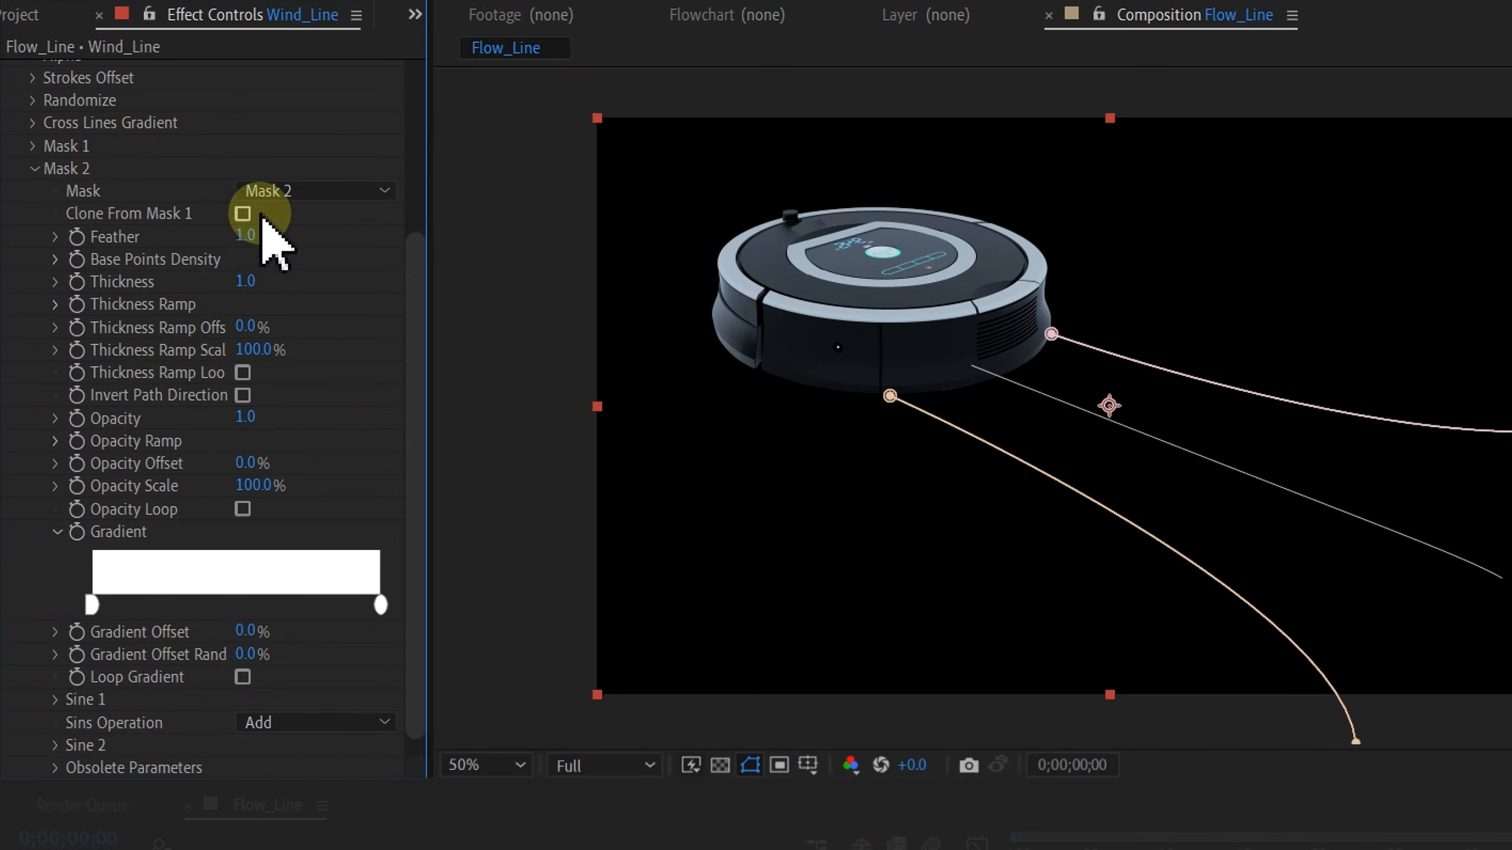
- Enable Clone From Mask 1 in Volna's Mask 2 group and collapse the group
{"action": "left_click", "coordinate": [242, 213]}
{"action": "left_click", "coordinate": [93, 220]}
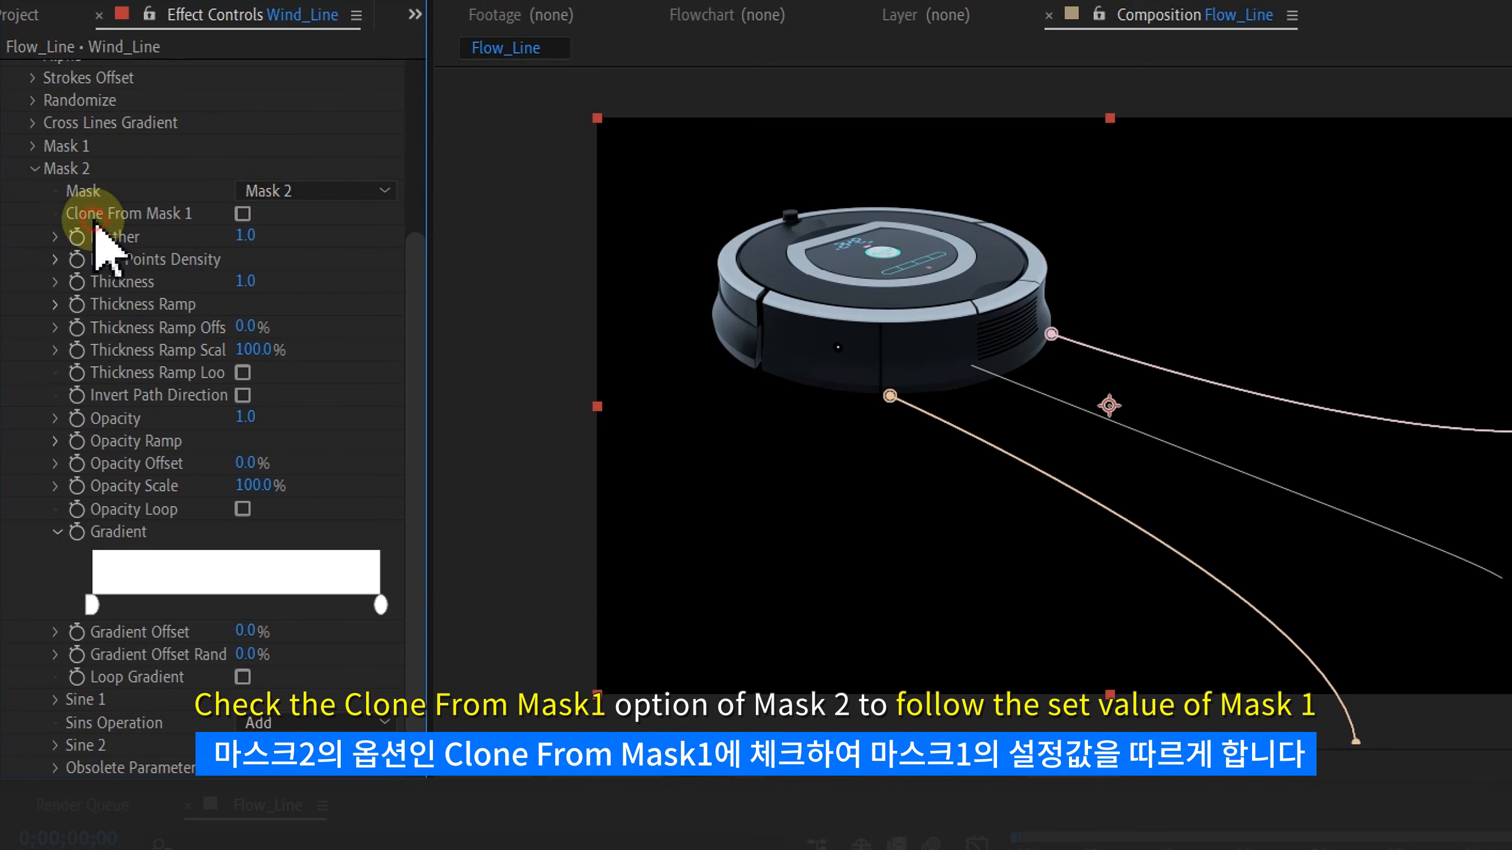
{"action": "left_click", "coordinate": [243, 213]}
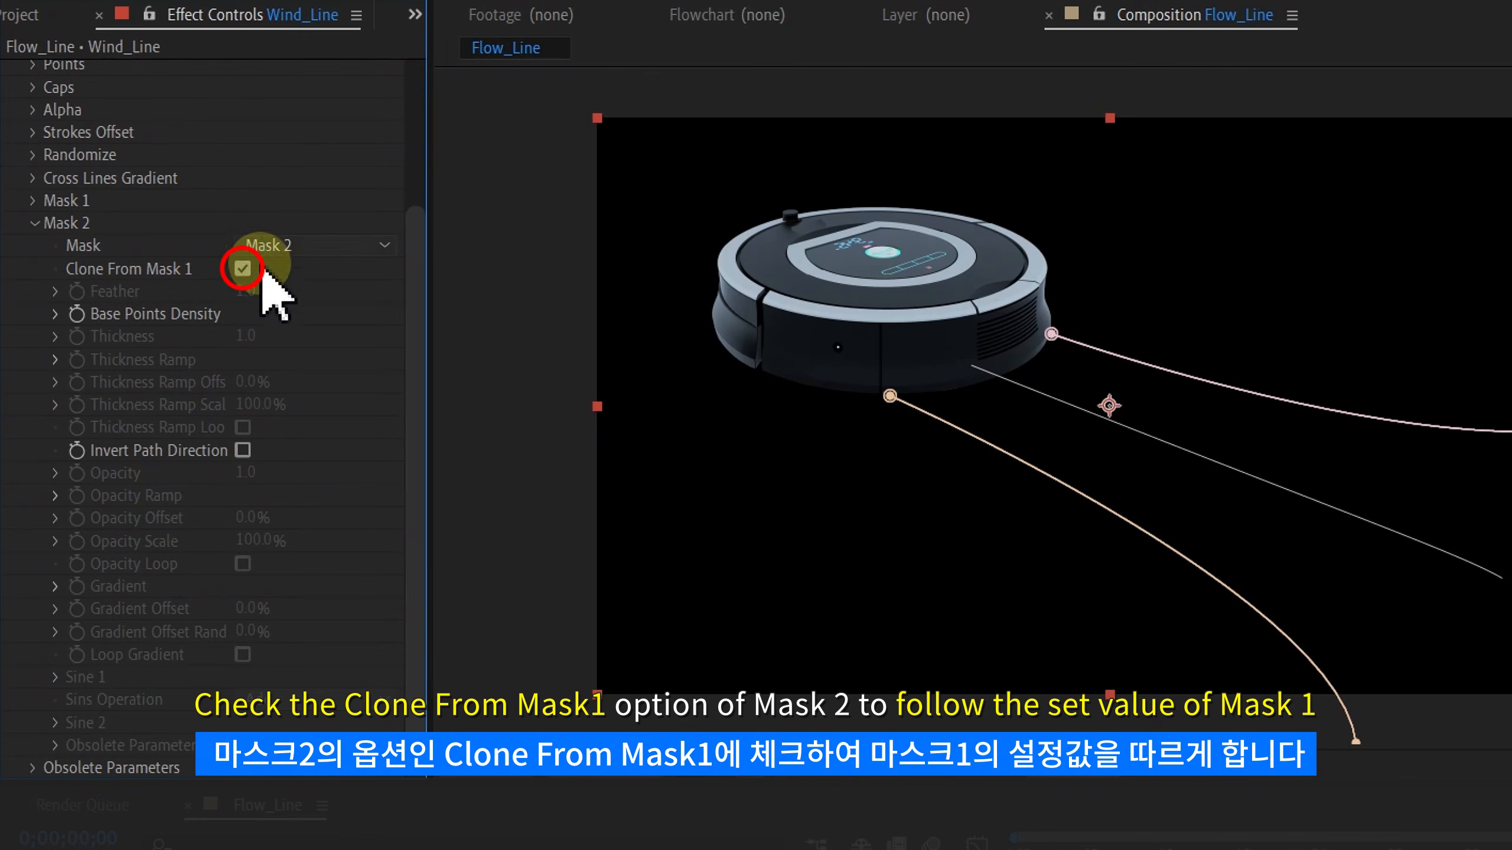
{"action": "left_click", "coordinate": [34, 225]}
- Hide the mask path outlines in the viewer and set Volna's Iterations Count to 45
{"action": "left_click", "coordinate": [750, 765]}
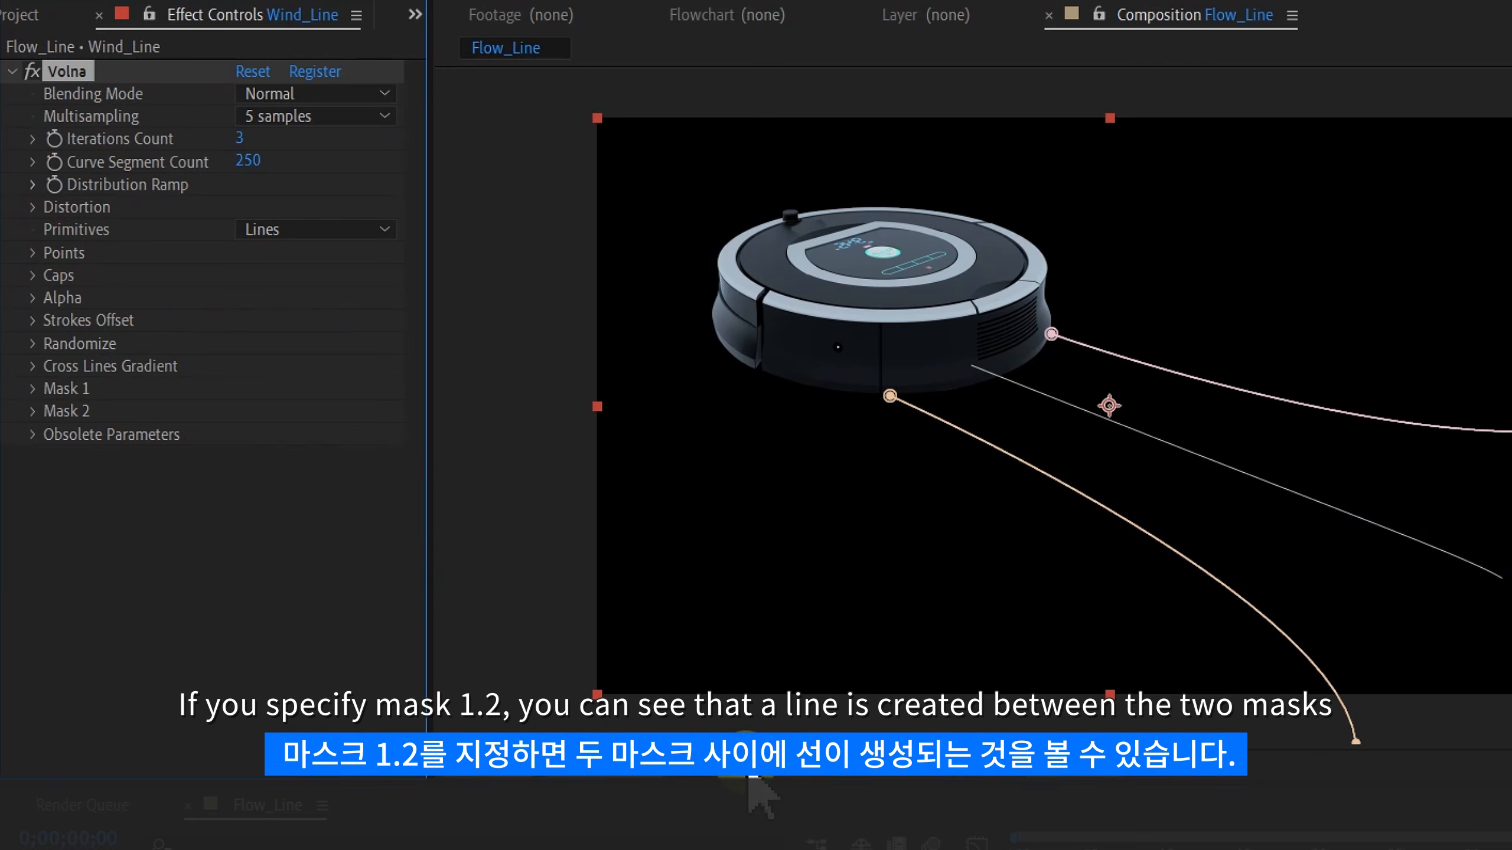
{"action": "key", "text": "F2"}
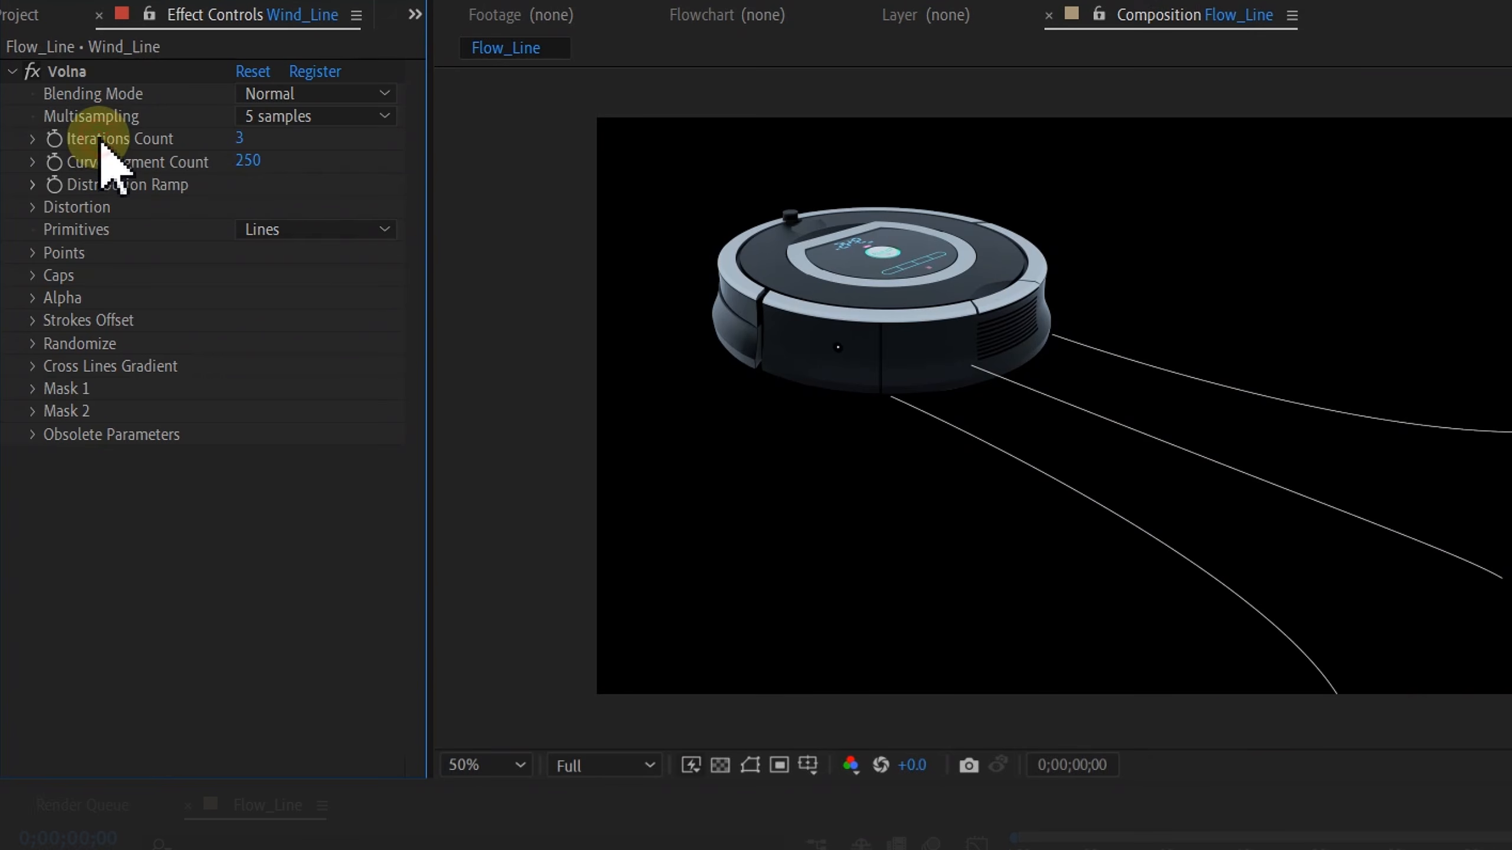
{"action": "left_click_drag", "start_coordinate": [244, 147], "coordinate": [275, 156]}
{"action": "left_click", "coordinate": [249, 140]}
{"action": "type", "text": "45"}
{"action": "key", "text": "Return"}
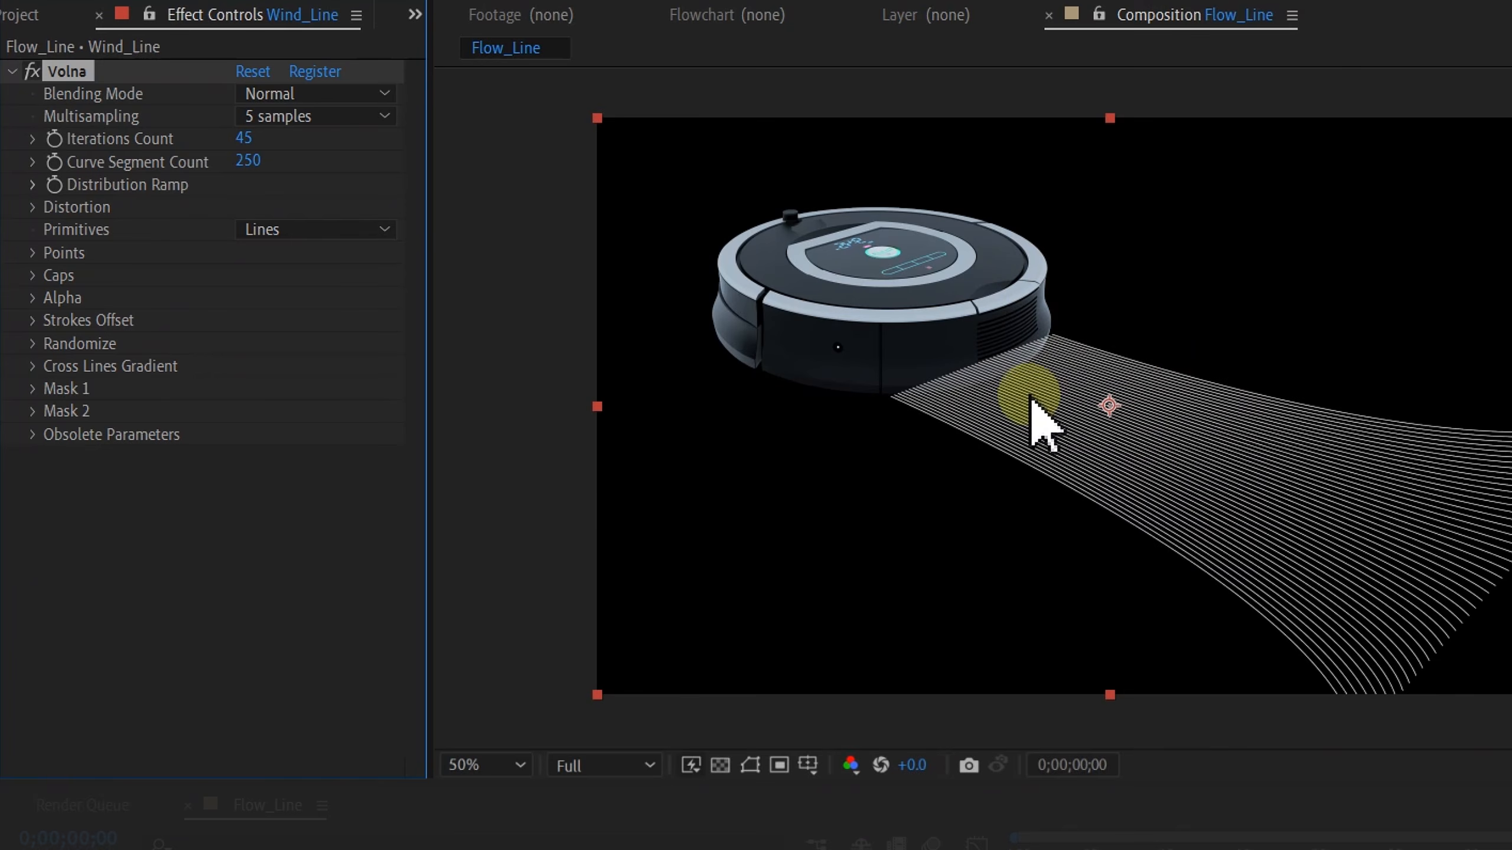
{"action": "key", "text": "ctrl+shift+a"}
- Set Volna's Offset Random, Thickness Random and Opacity Random to 100% in the Randomize group, leaving the group collapsed
{"action": "left_click", "coordinate": [32, 345]}
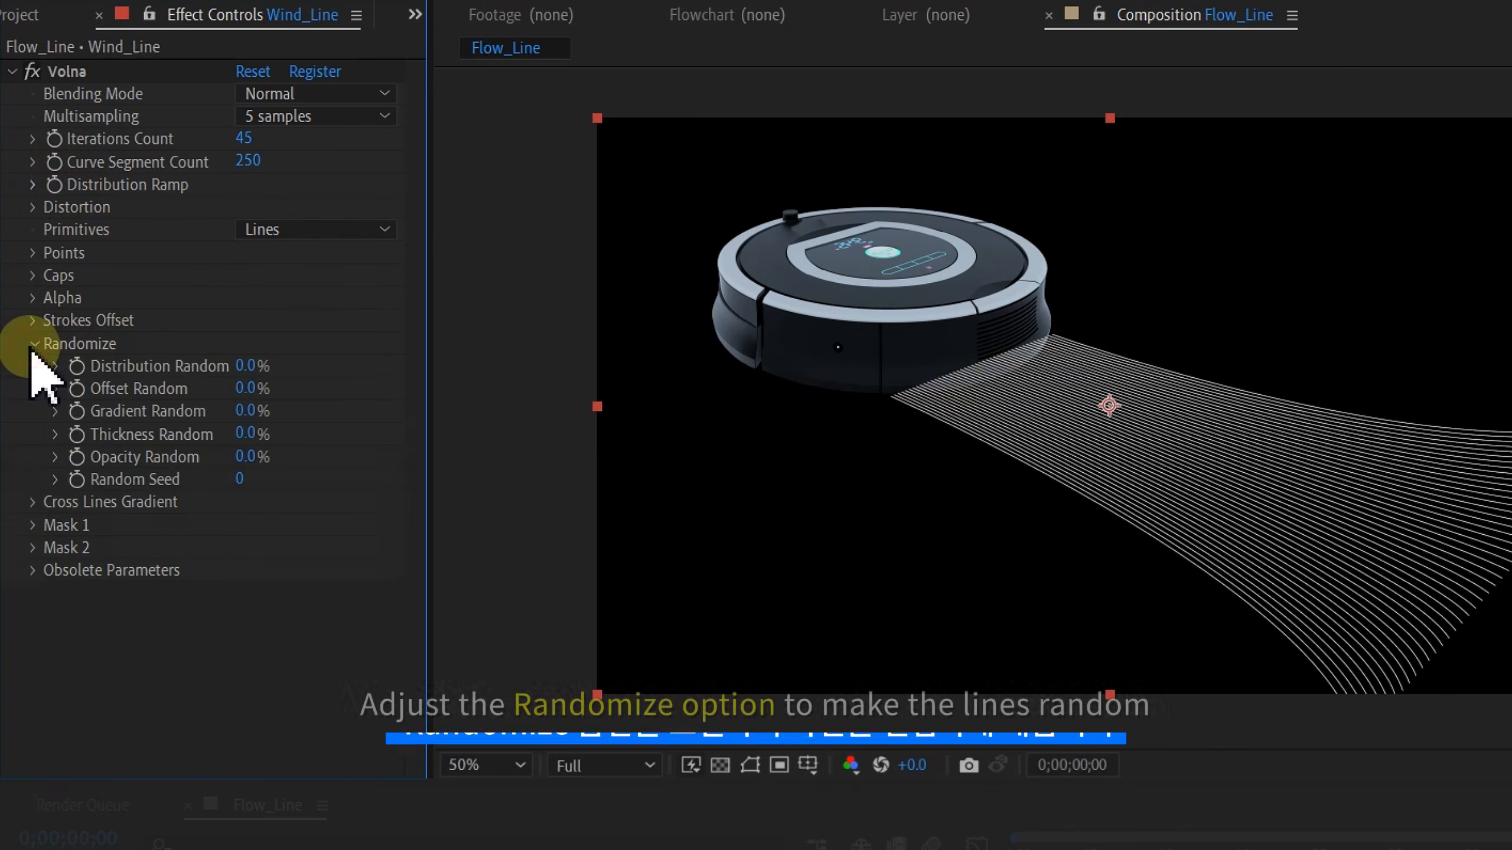
{"action": "left_click_drag", "start_coordinate": [255, 388], "coordinate": [405, 379]}
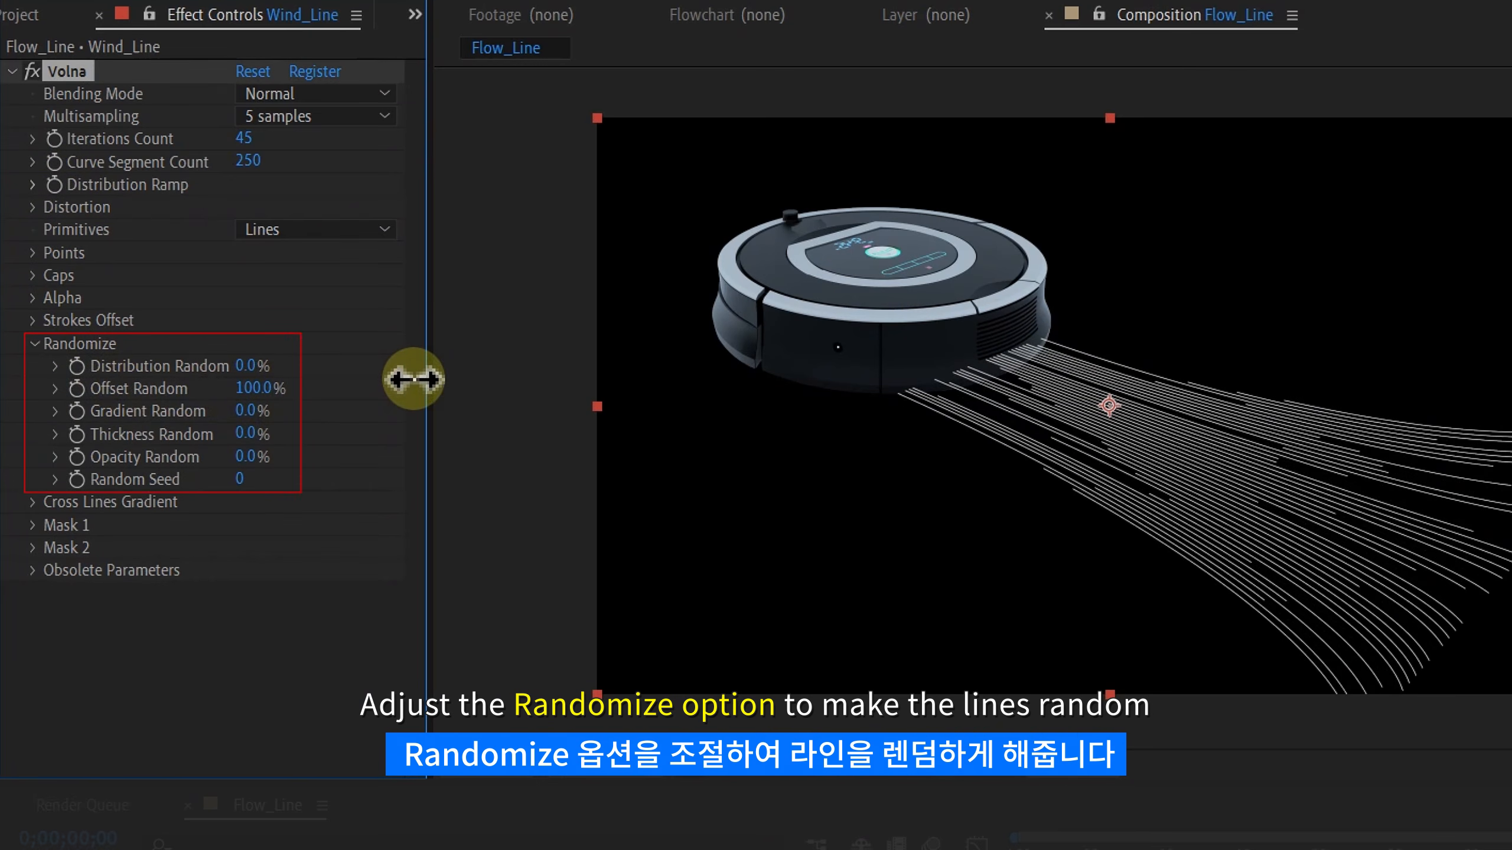
{"action": "left_click_drag", "start_coordinate": [247, 435], "coordinate": [478, 421]}
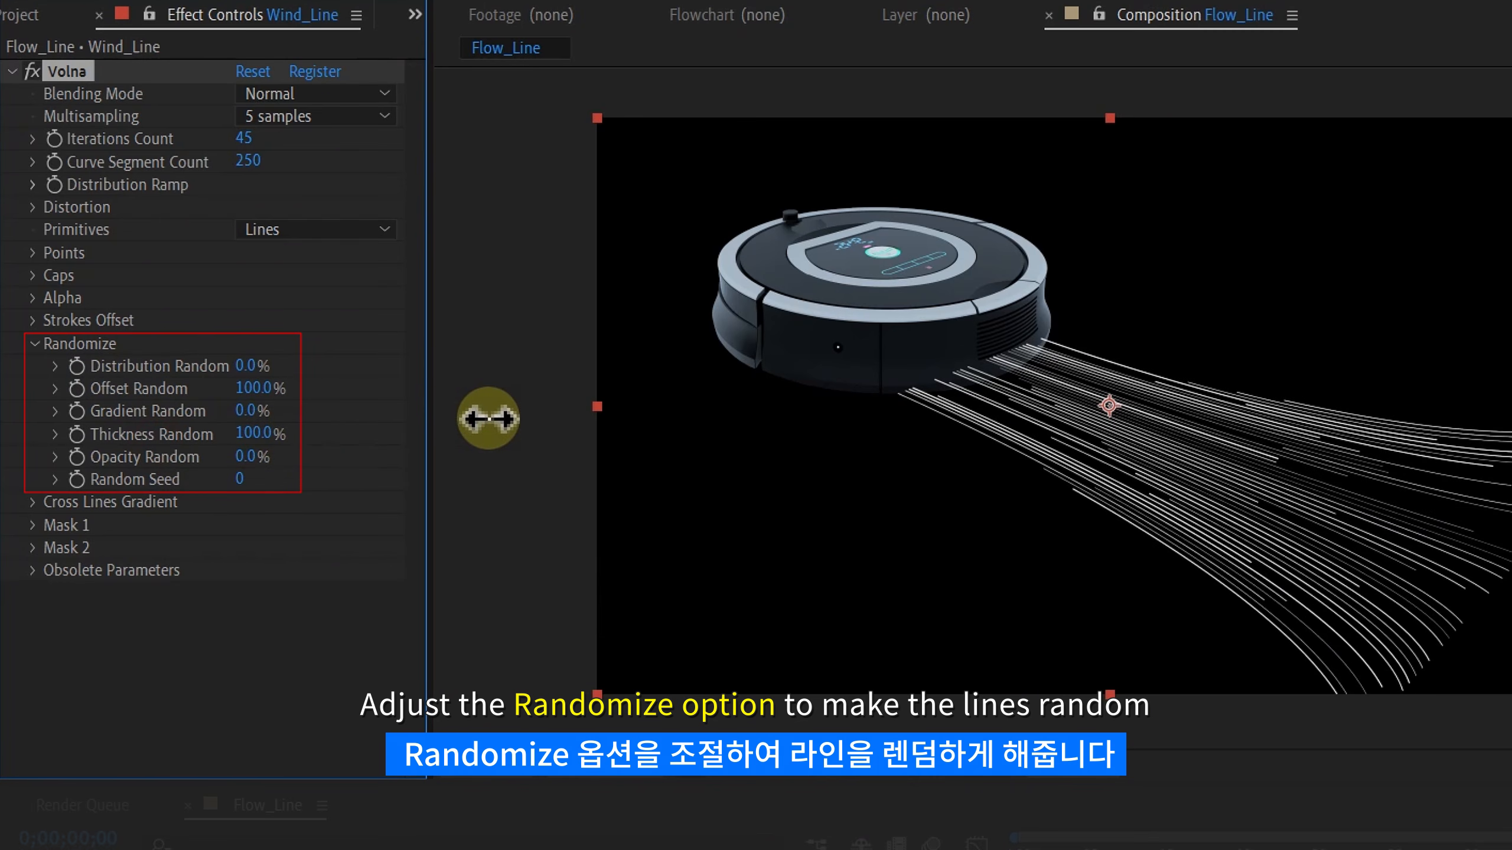
{"action": "left_click_drag", "start_coordinate": [271, 460], "coordinate": [662, 443]}
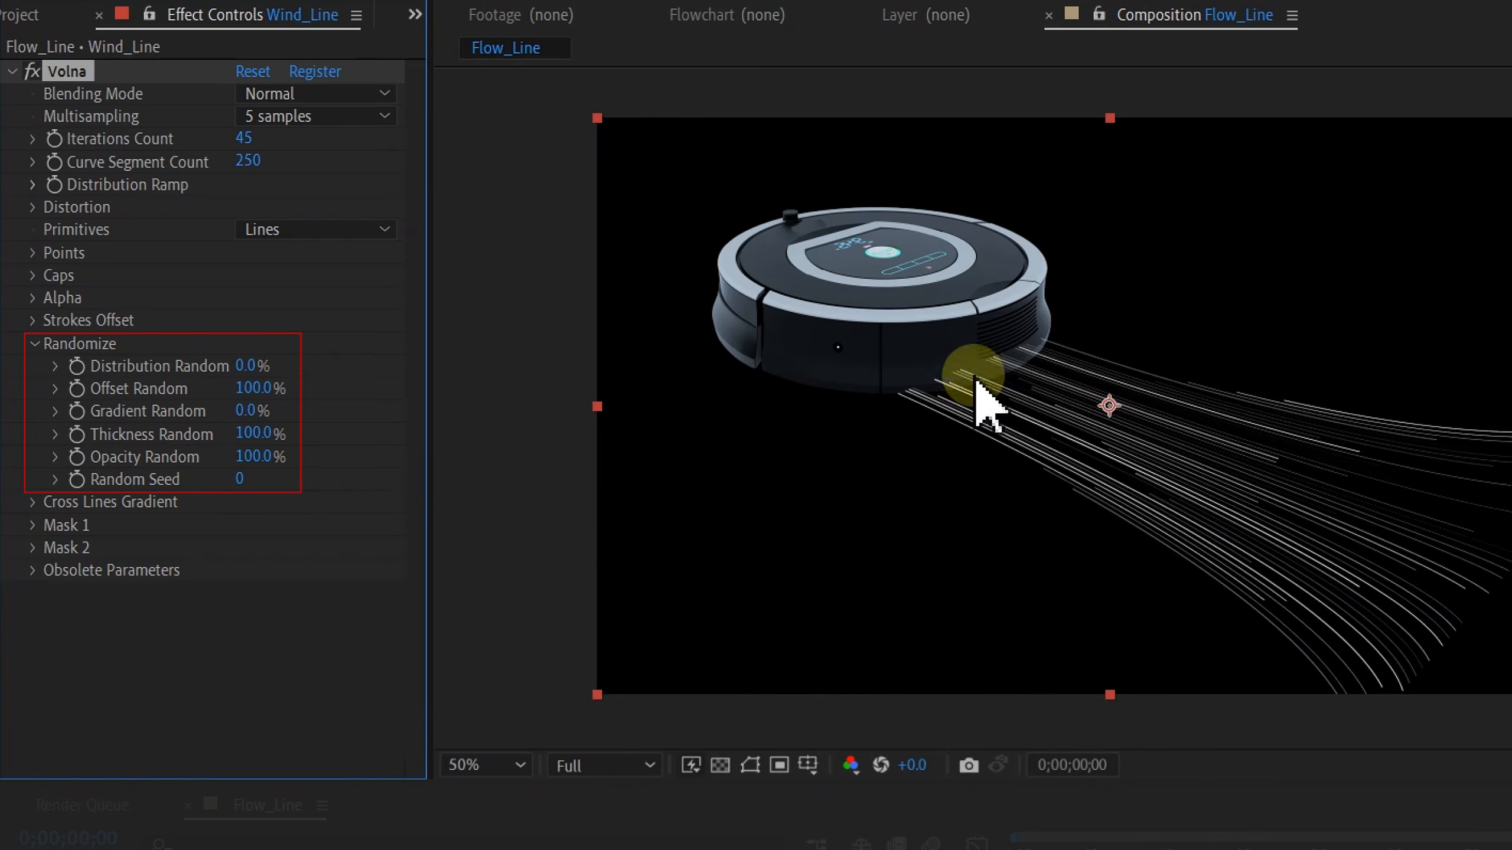
{"action": "left_click", "coordinate": [251, 515]}
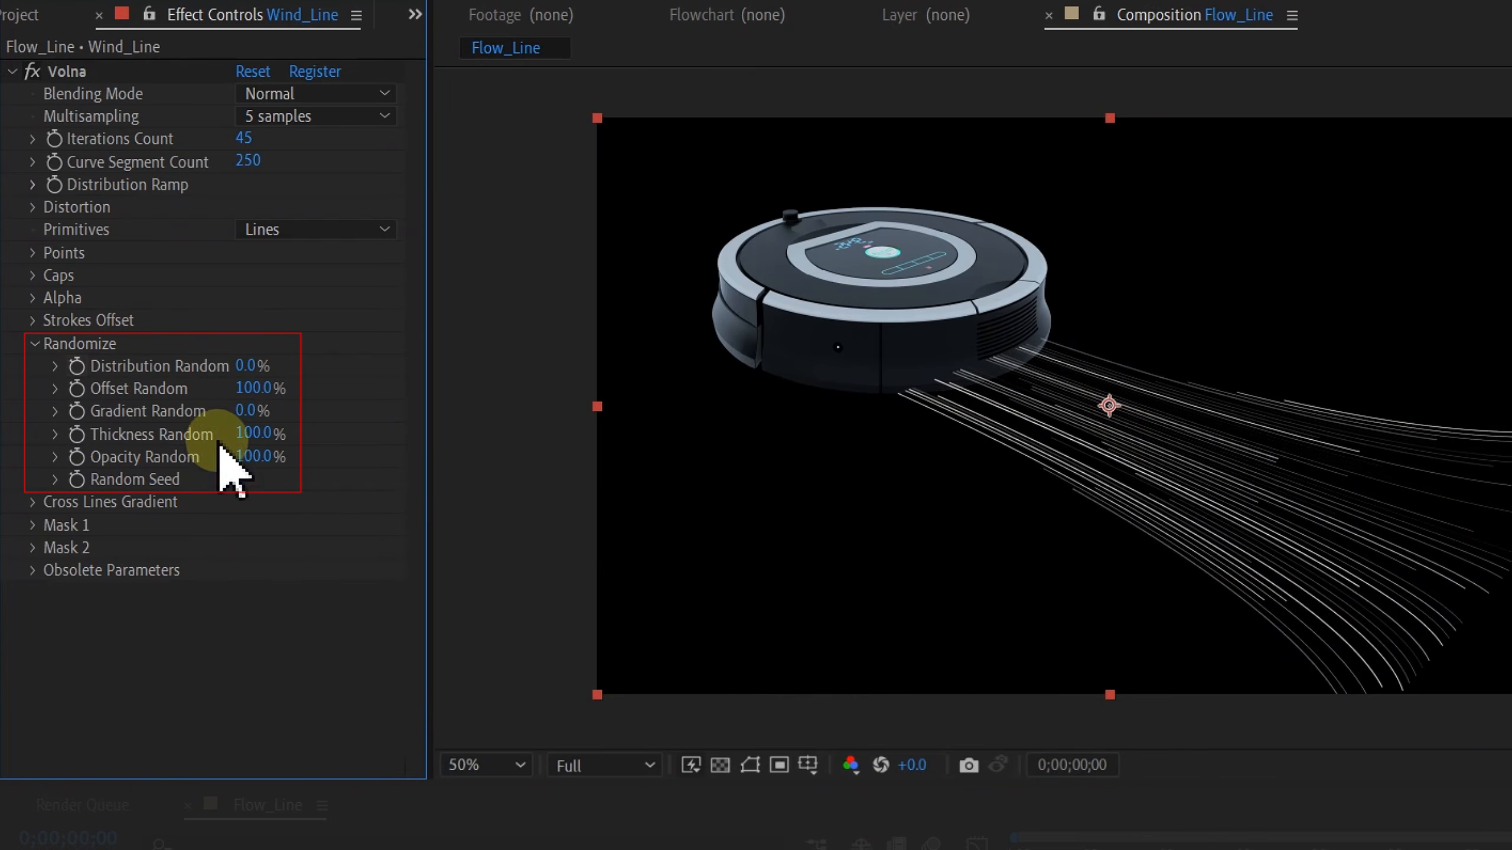
{"action": "left_click", "coordinate": [31, 343]}
- In Volna's Alpha group, set Alpha Noise Amplitude to 10 and Alpha Noise Scale Y to 0 to soften the line edges
{"action": "scroll", "coordinate": [1012, 357], "scroll_direction": "up", "scroll_amount": 1}
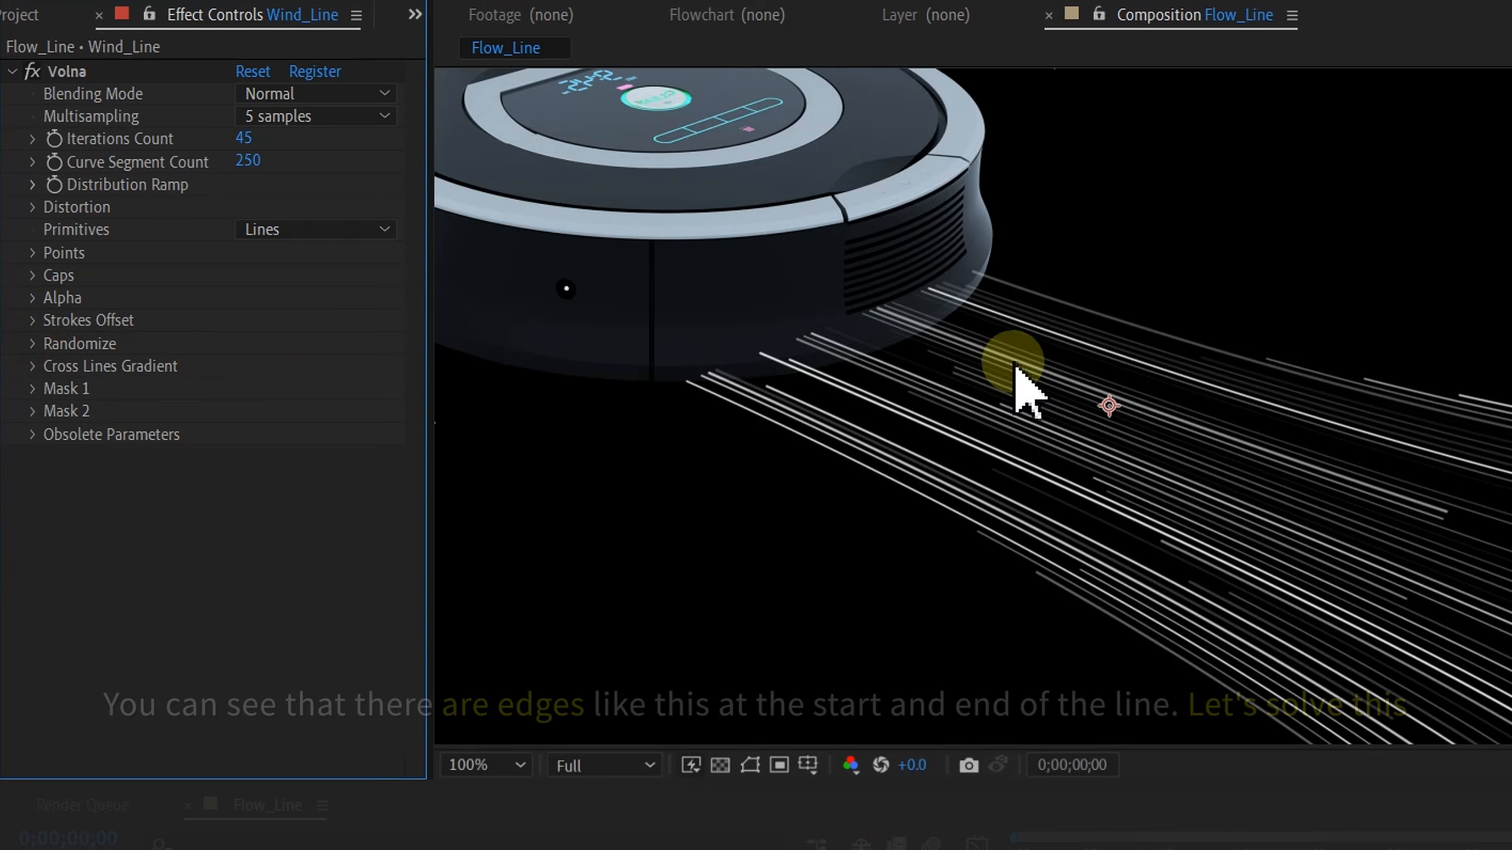
{"action": "left_click_drag", "start_coordinate": [1048, 361], "coordinate": [1093, 357]}
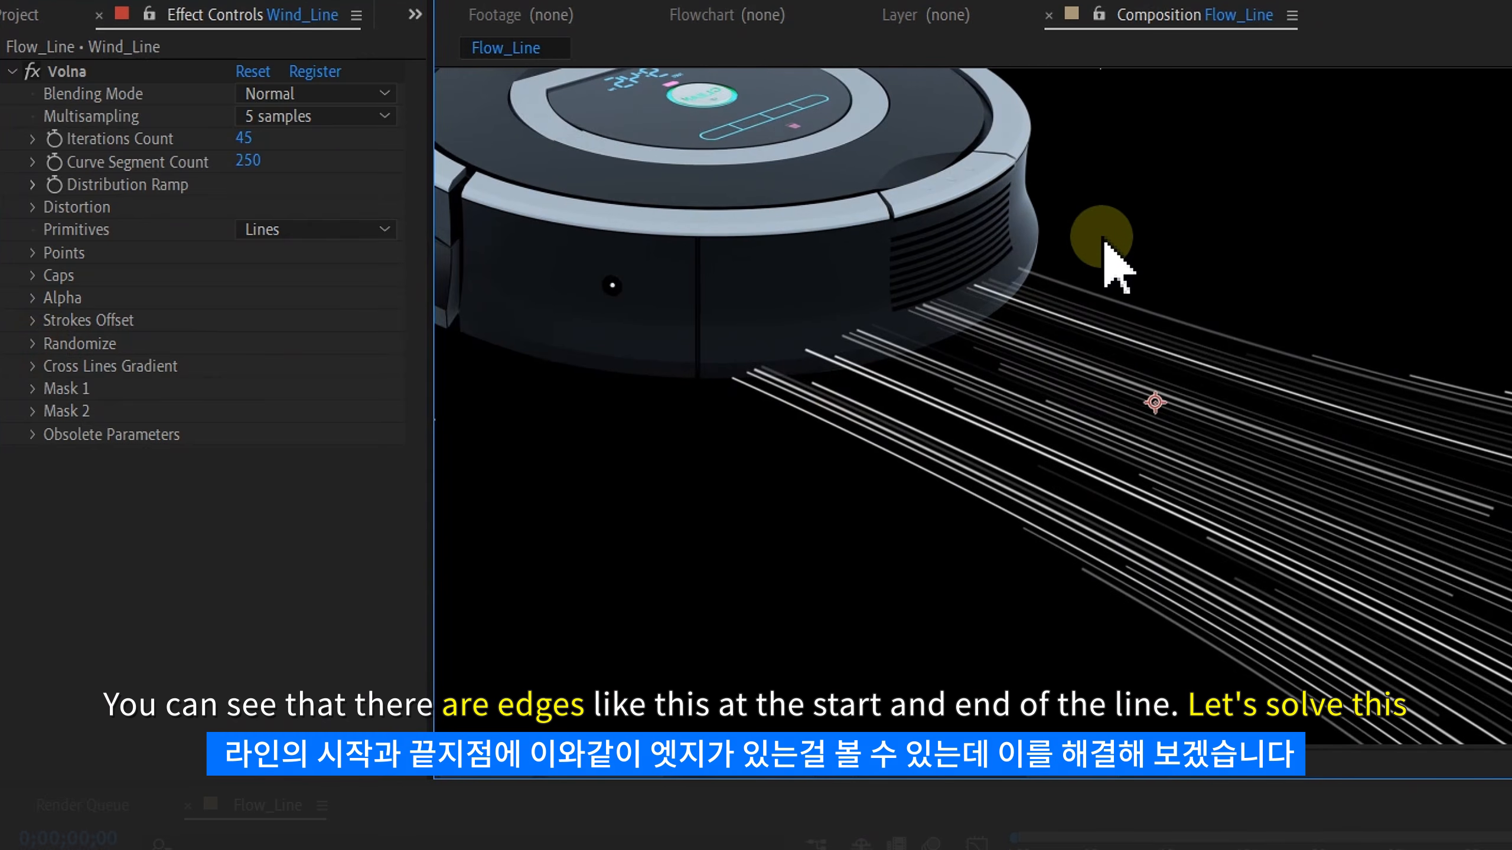
{"action": "left_click_drag", "start_coordinate": [935, 348], "coordinate": [423, 60]}
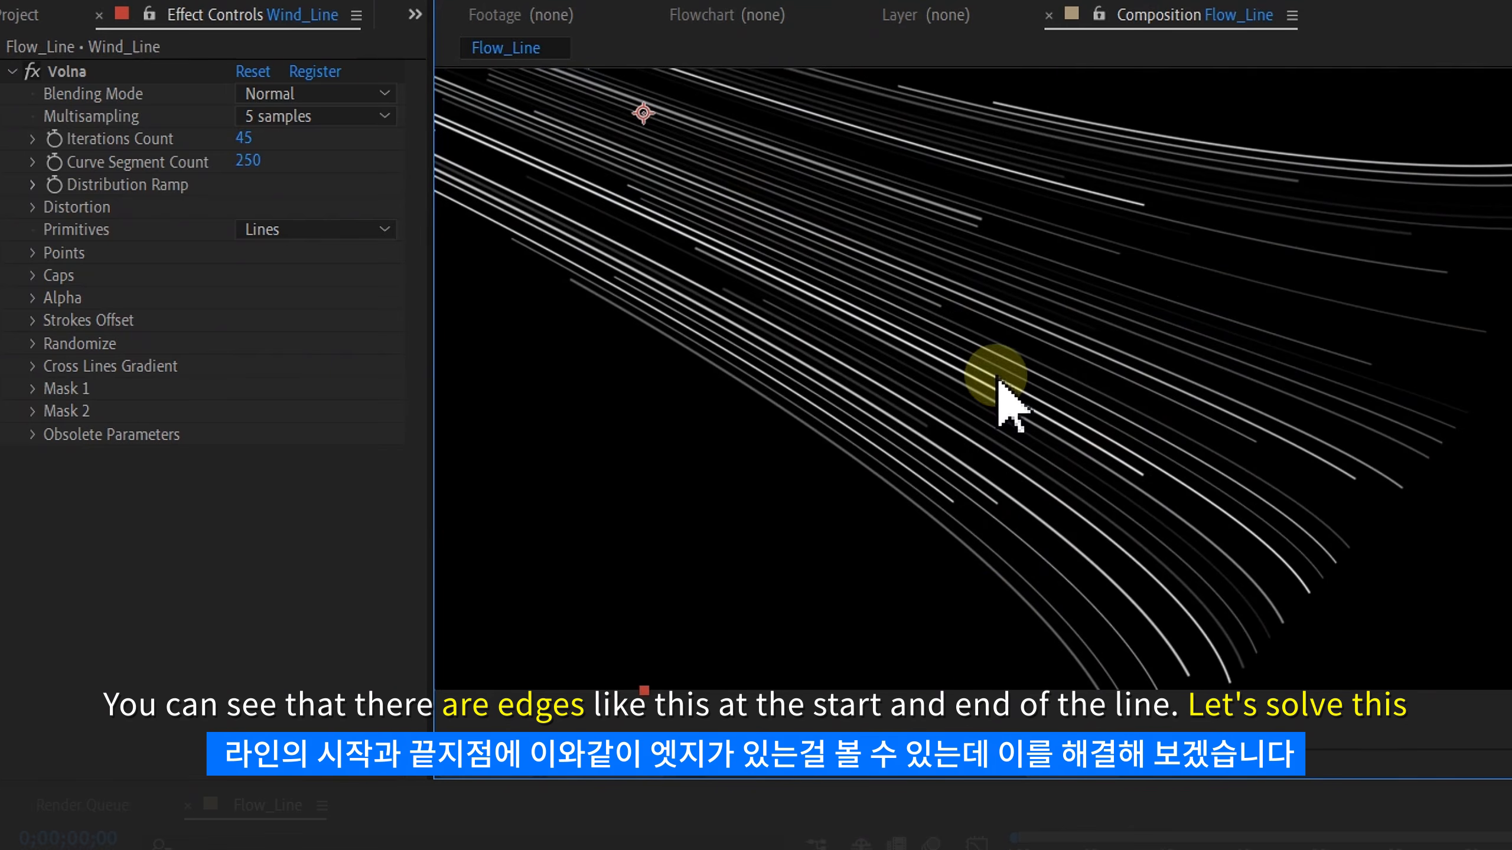
{"action": "scroll", "coordinate": [997, 377], "scroll_direction": "down", "scroll_amount": 1}
{"action": "left_click_drag", "start_coordinate": [973, 354], "coordinate": [1175, 459]}
{"action": "left_click", "coordinate": [145, 284]}
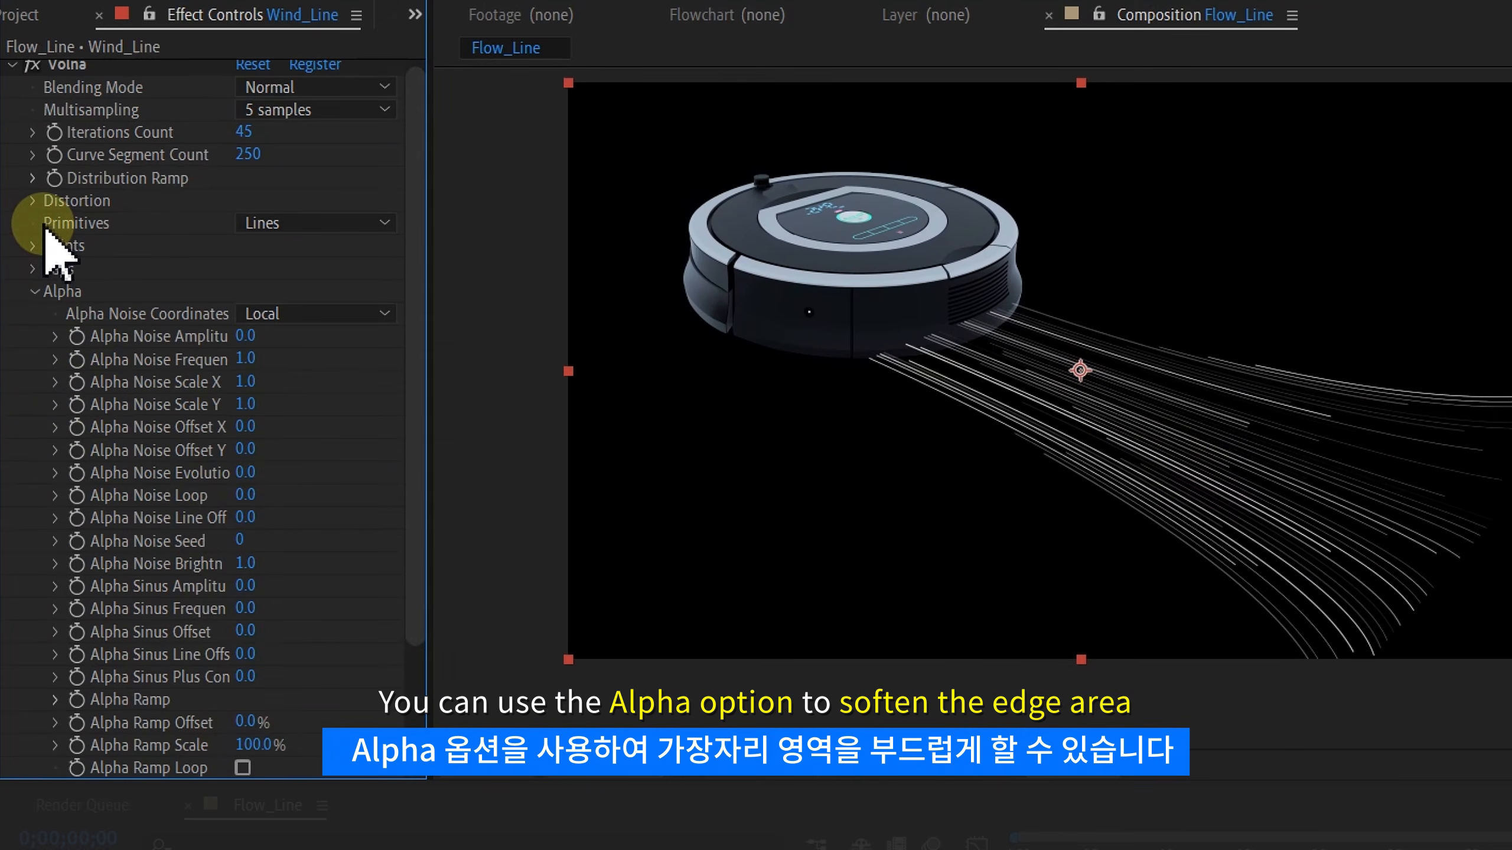
{"action": "scroll", "coordinate": [48, 226], "scroll_direction": "down", "scroll_amount": 3}
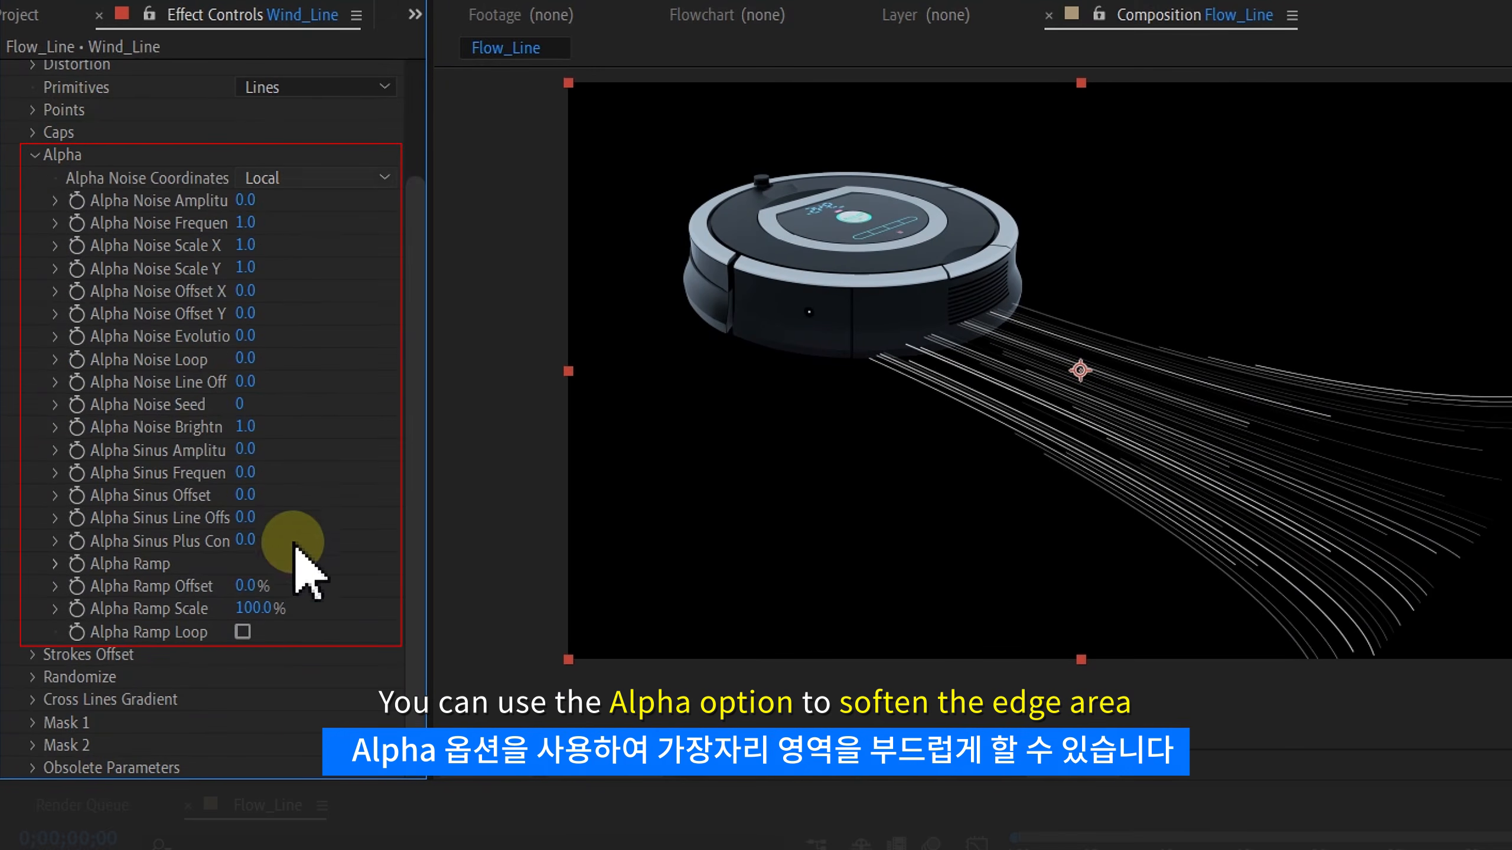
{"action": "left_click", "coordinate": [254, 200]}
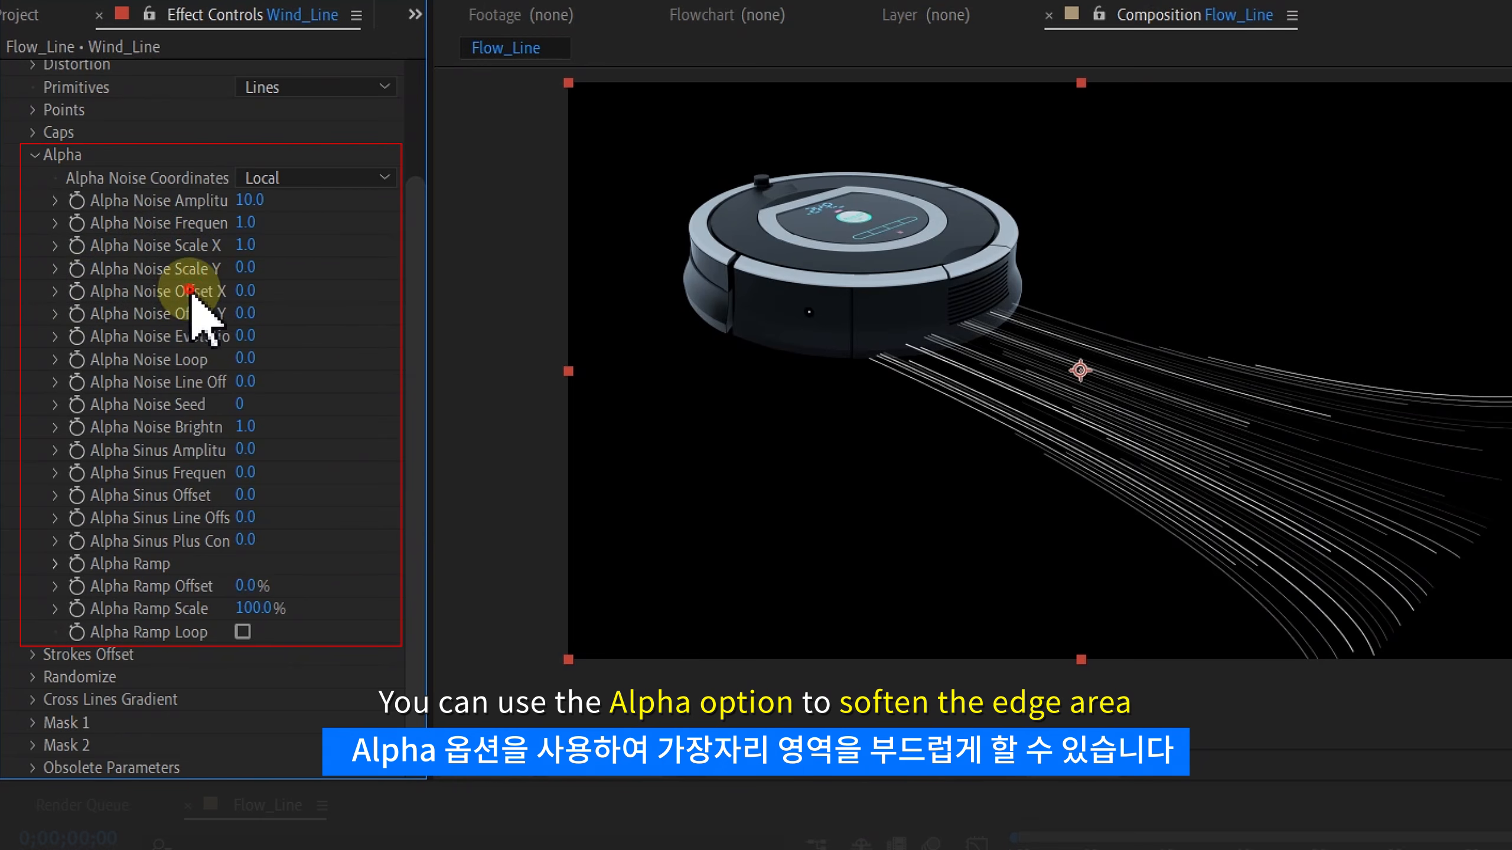
- Set Volna's Alpha Noise Offset X to -2 and Alpha Noise Brightness to 2
{"action": "left_click_drag", "start_coordinate": [241, 292], "coordinate": [237, 301]}
{"action": "left_click", "coordinate": [240, 300]}
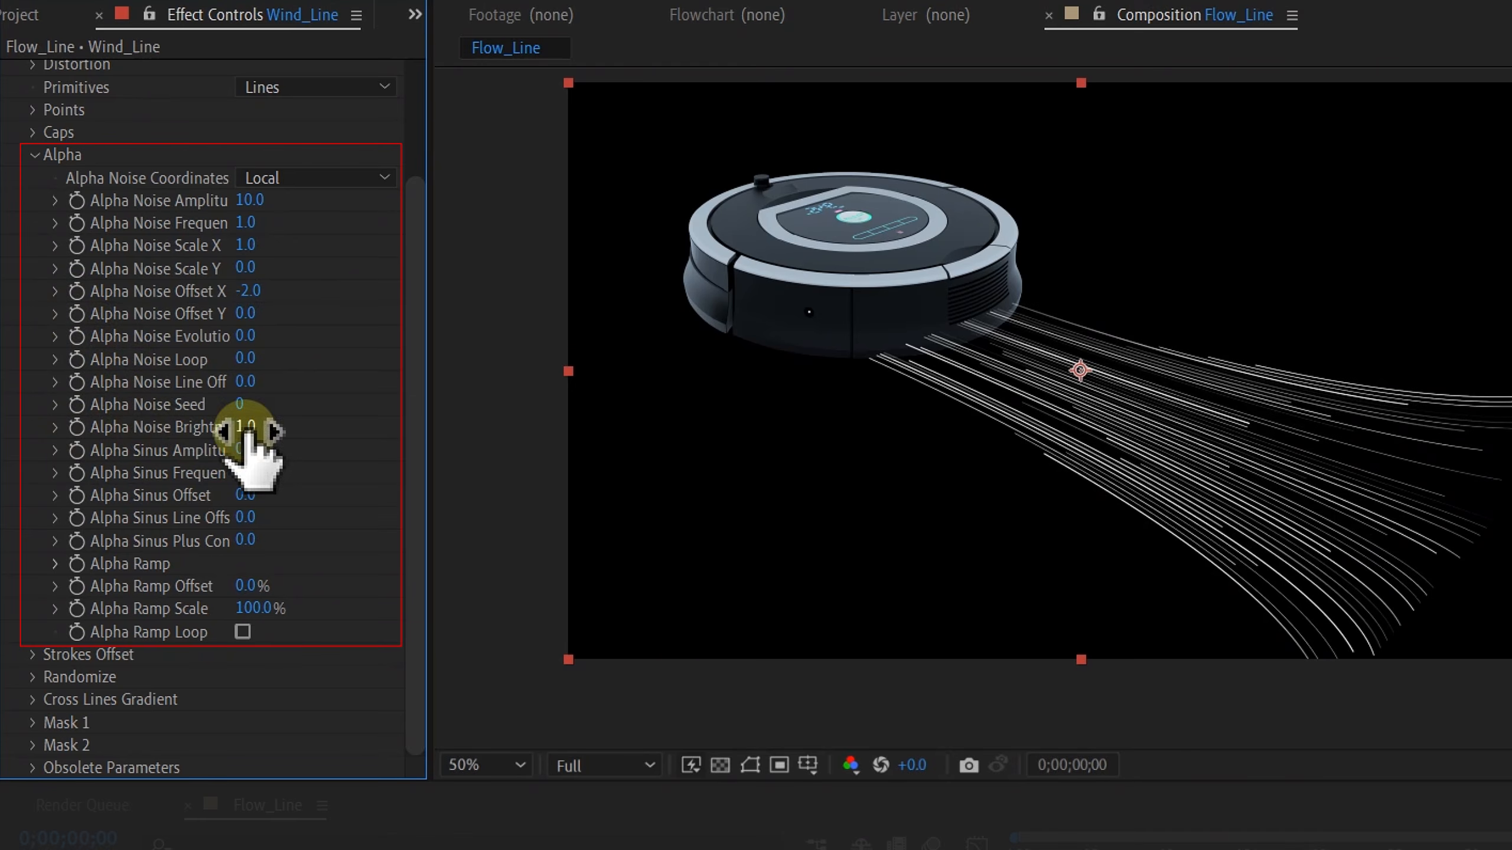
{"action": "left_click_drag", "start_coordinate": [336, 442], "coordinate": [471, 422]}
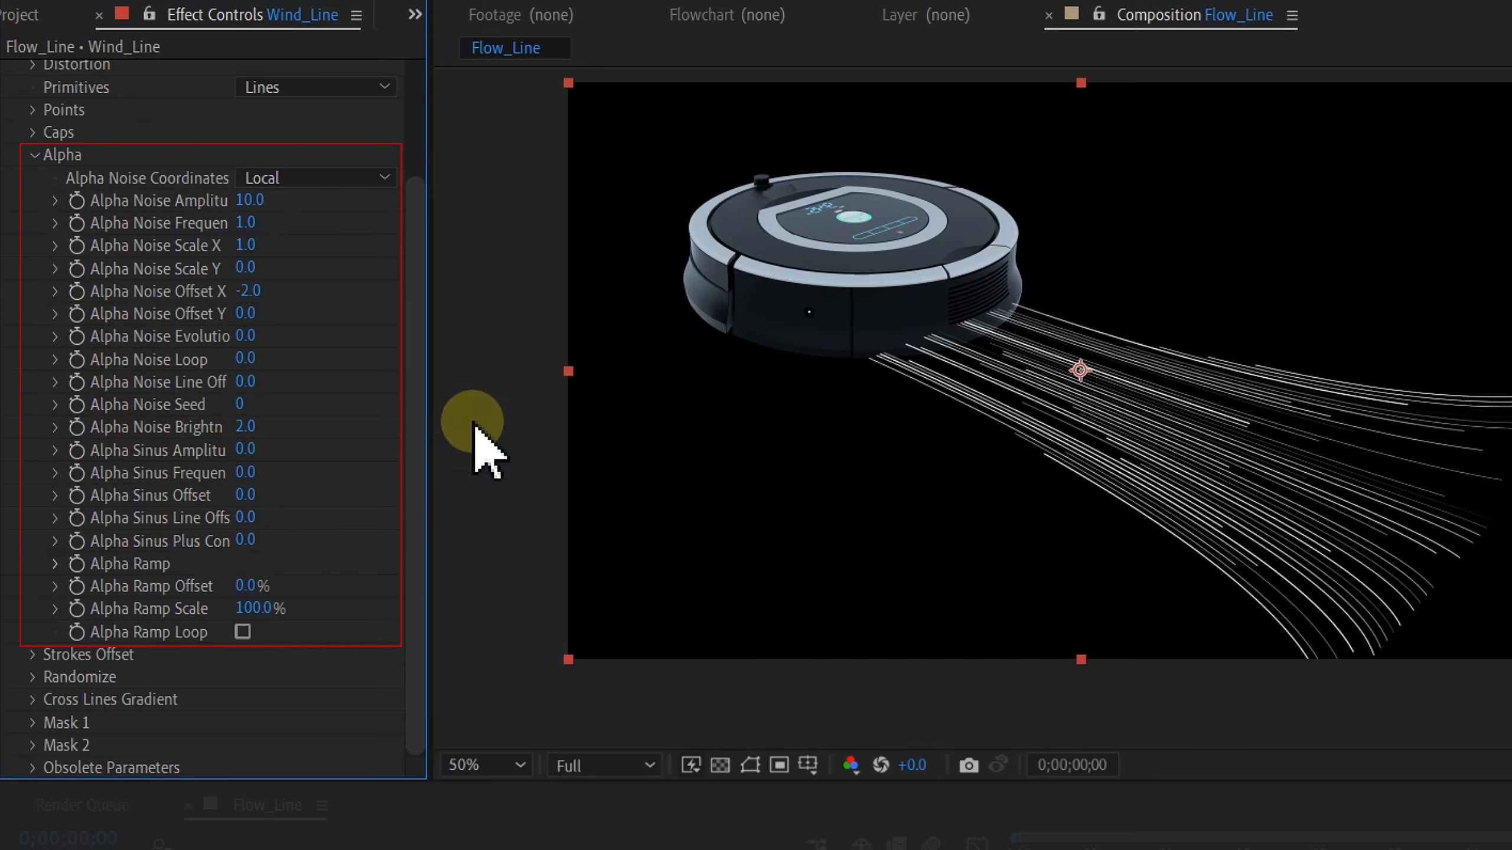
- Lower Volna's Alpha Sinus Plus Constant to -2.3 to fade the starts and ends of the lines
{"action": "left_click_drag", "start_coordinate": [107, 564], "coordinate": [35, 599]}
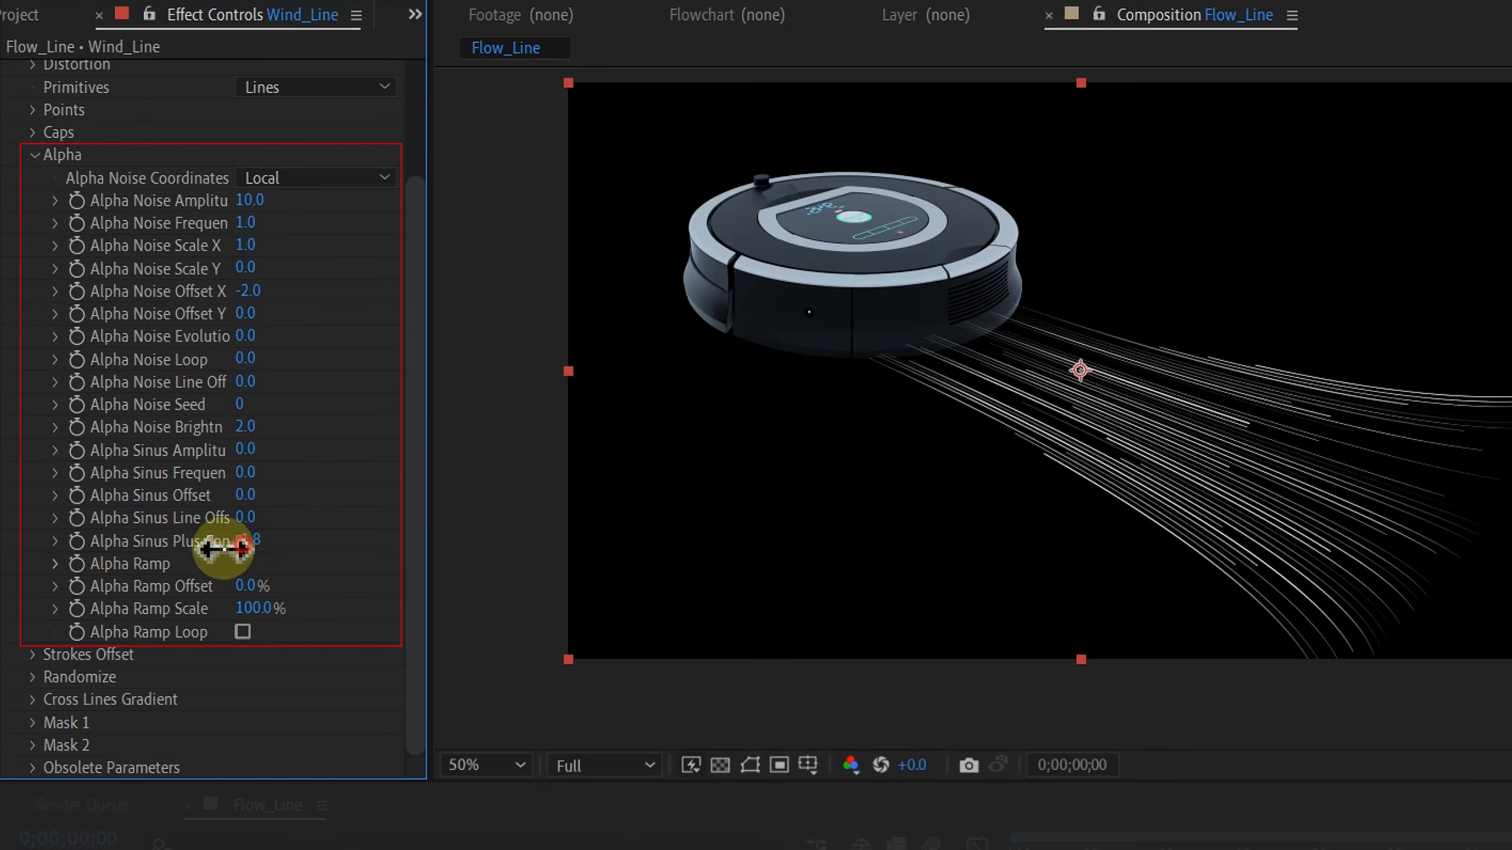
{"action": "left_click_drag", "start_coordinate": [225, 549], "coordinate": [143, 569]}
{"action": "left_click", "coordinate": [254, 539]}
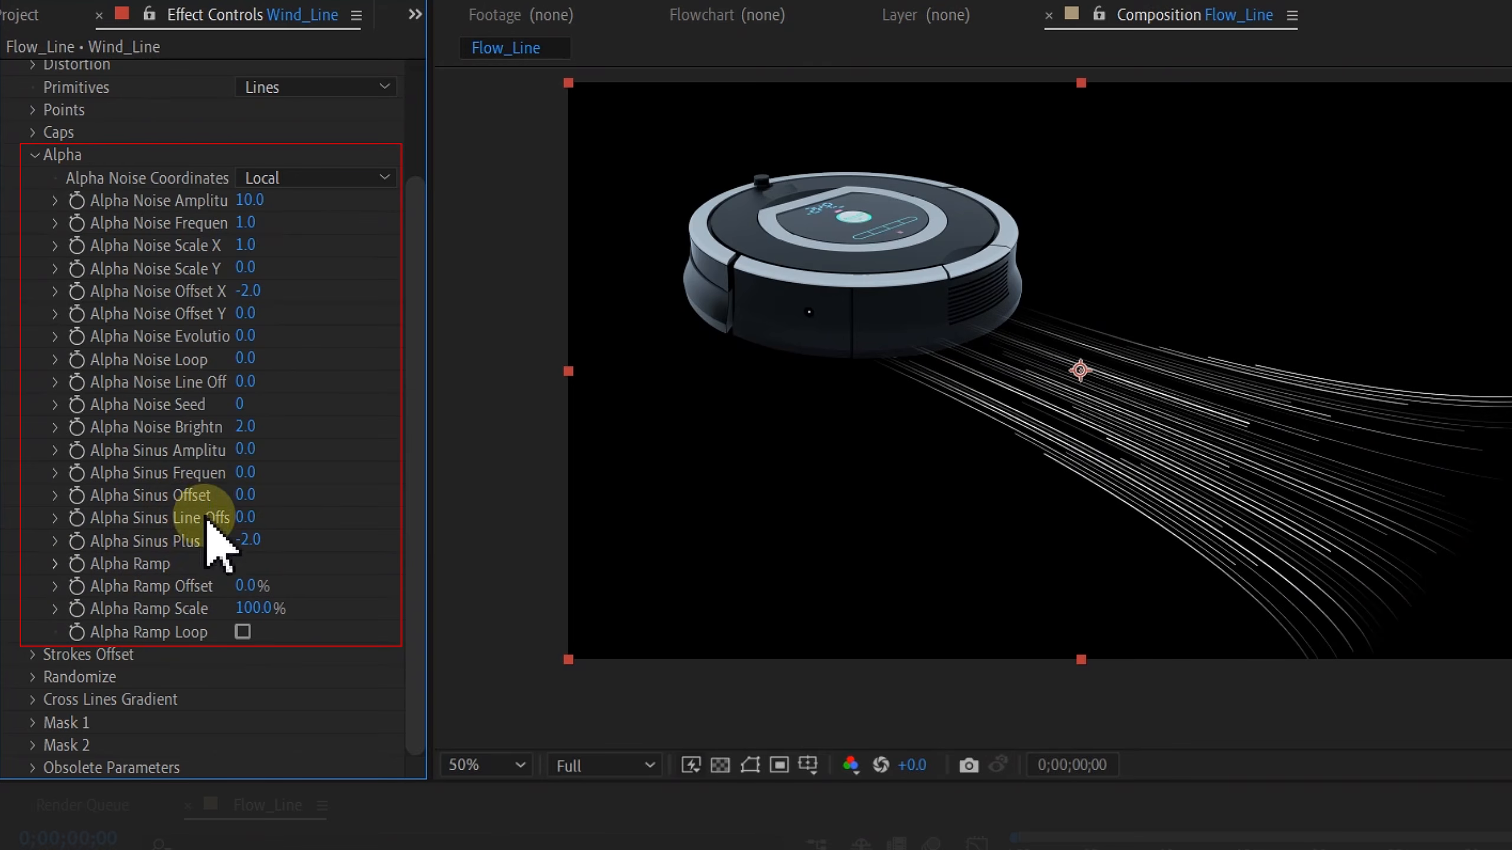
{"action": "mouse_move", "coordinate": [110, 600]}
{"action": "left_mouse_down"}
{"action": "mouse_move", "coordinate": [50, 610]}
{"action": "mouse_move", "coordinate": [141, 608]}
{"action": "mouse_move", "coordinate": [101, 618]}
{"action": "mouse_move", "coordinate": [166, 594]}
{"action": "mouse_move", "coordinate": [120, 617]}
{"action": "left_mouse_up"}
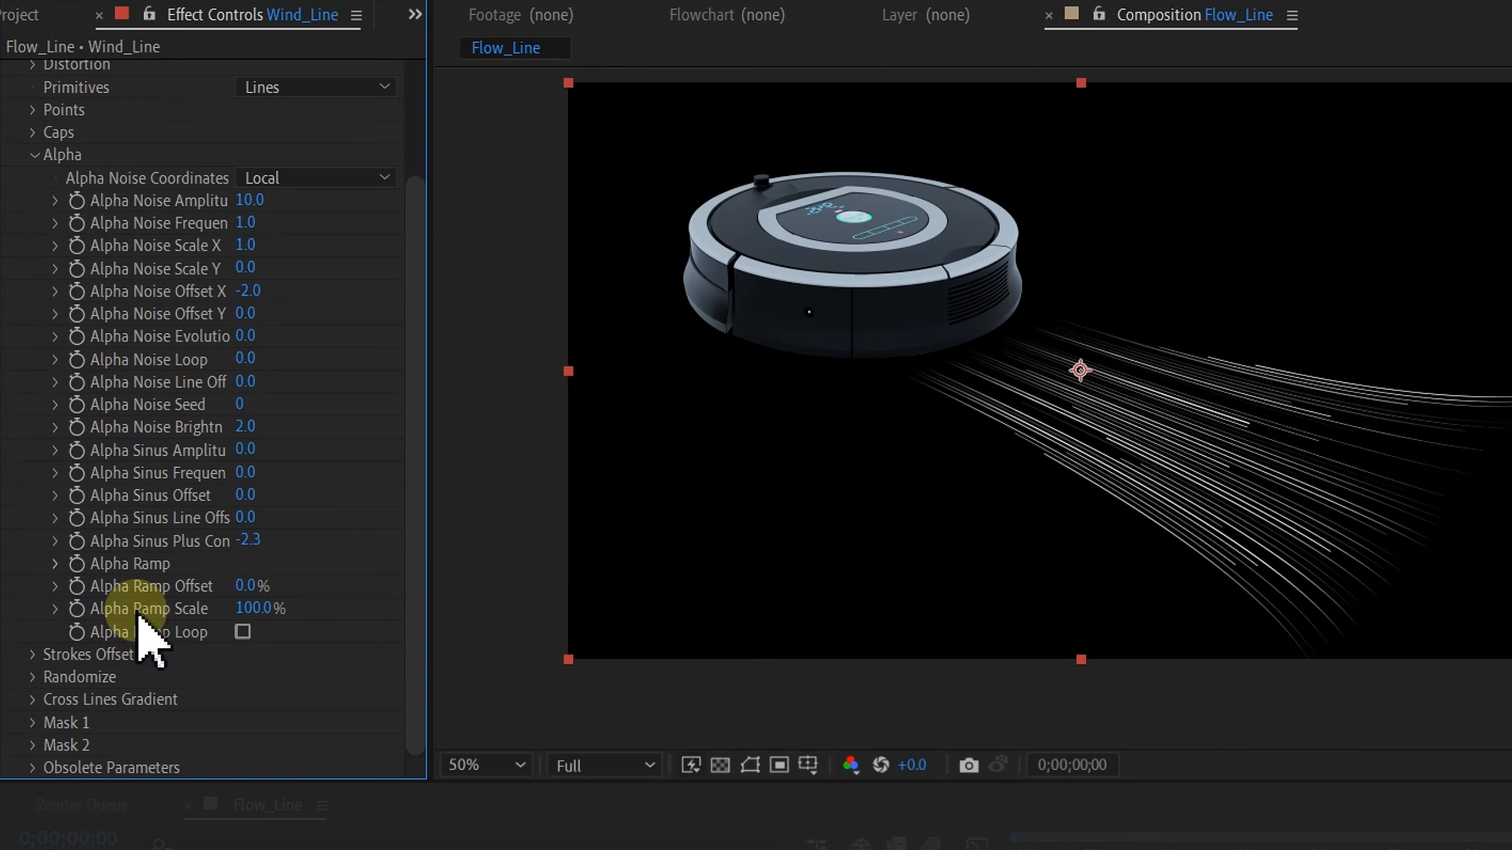
- Deselect the layer and examine the start and end points of the flow lines up close, leaving the Alpha group collapsed
{"action": "left_click", "coordinate": [1310, 843]}
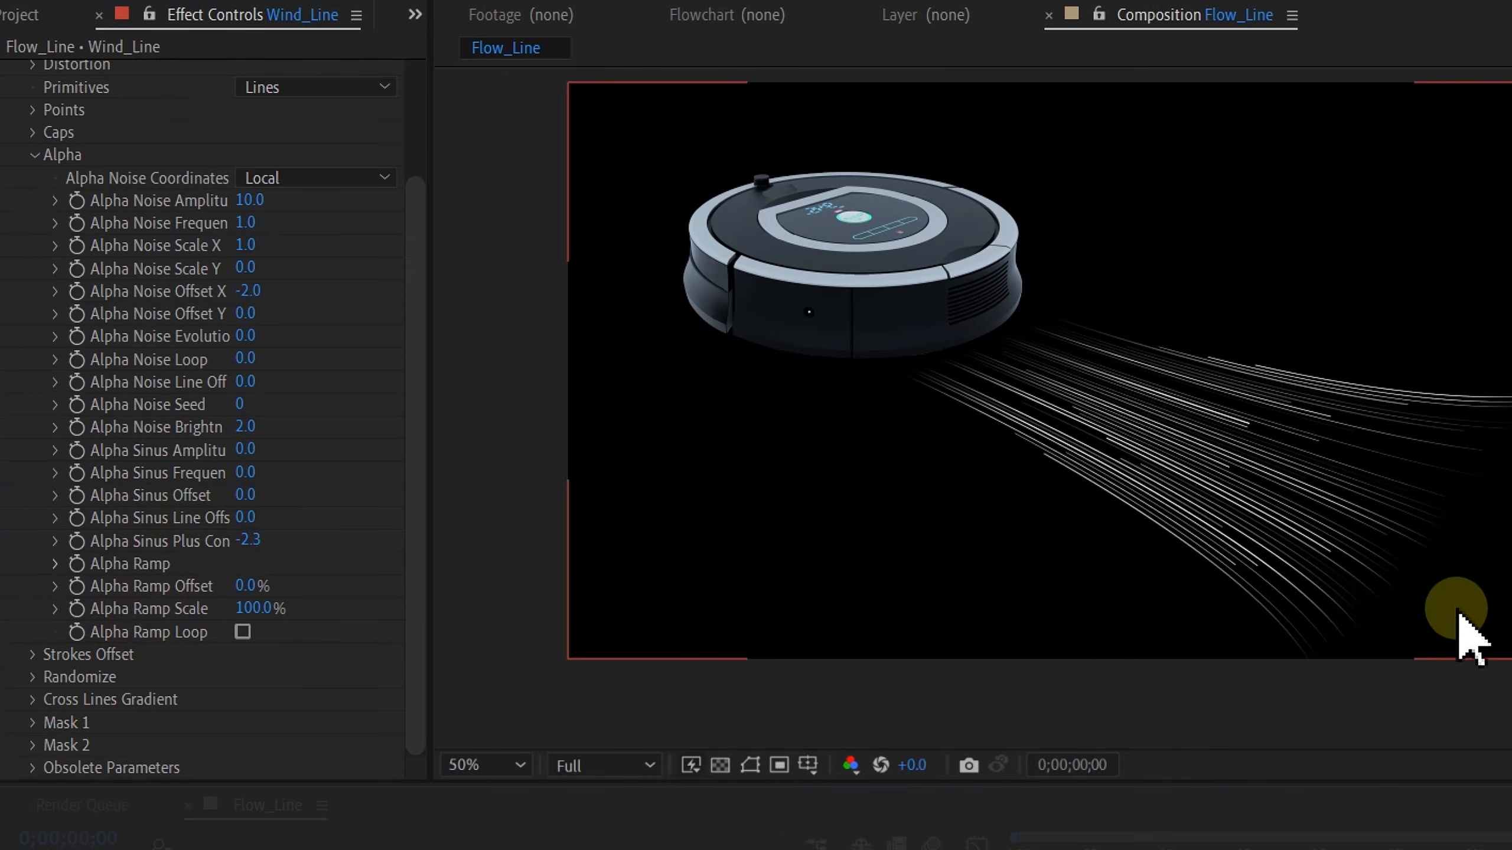
{"action": "scroll", "coordinate": [1392, 631], "scroll_direction": "up", "scroll_amount": 1}
{"action": "left_click_drag", "start_coordinate": [1443, 603], "coordinate": [1185, 372]}
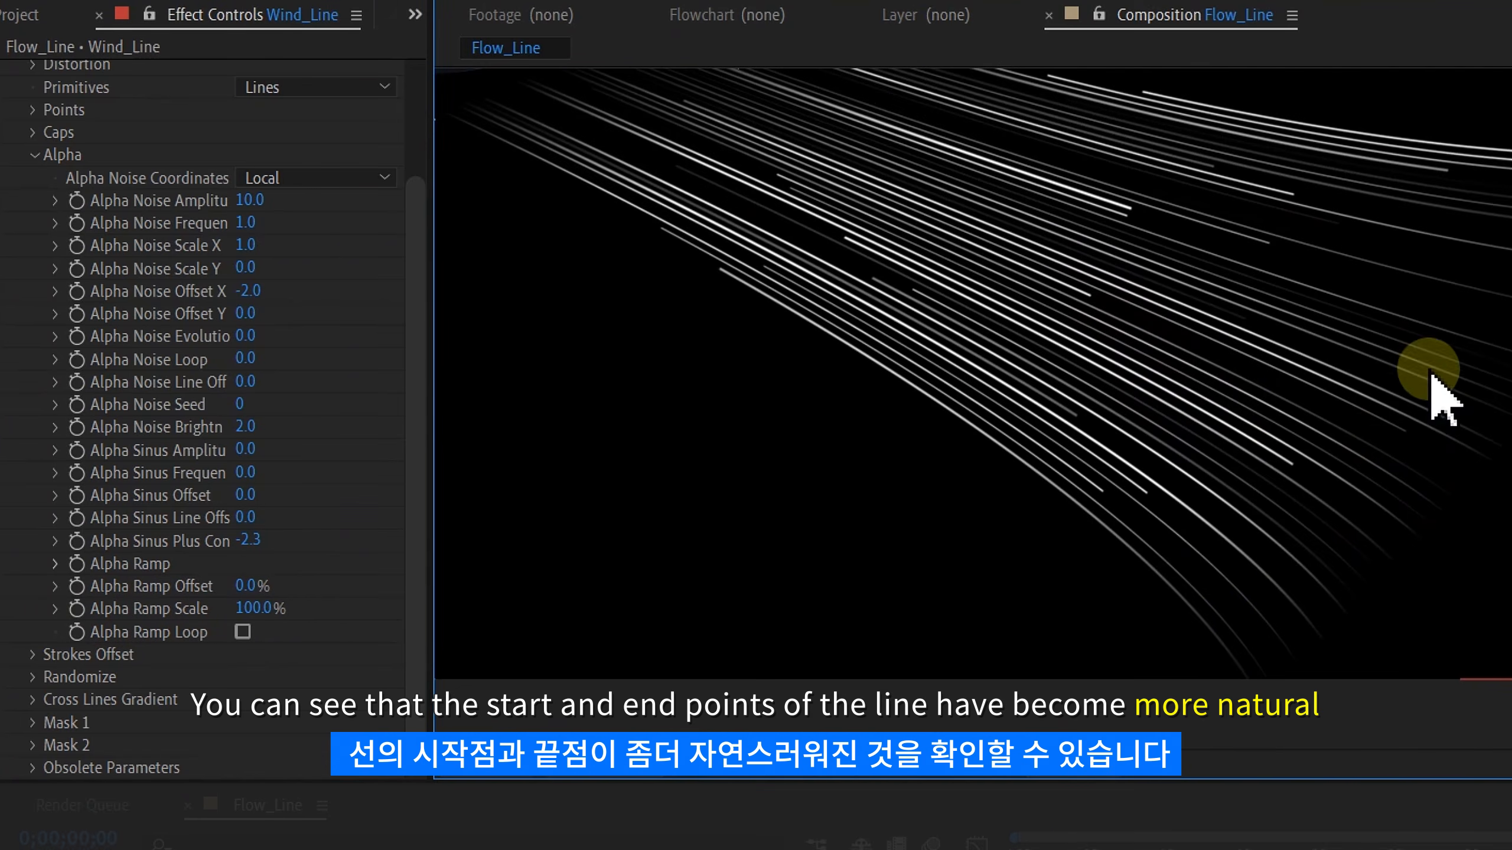
{"action": "left_click_drag", "start_coordinate": [1431, 372], "coordinate": [1232, 559]}
{"action": "left_click_drag", "start_coordinate": [922, 294], "coordinate": [1353, 363]}
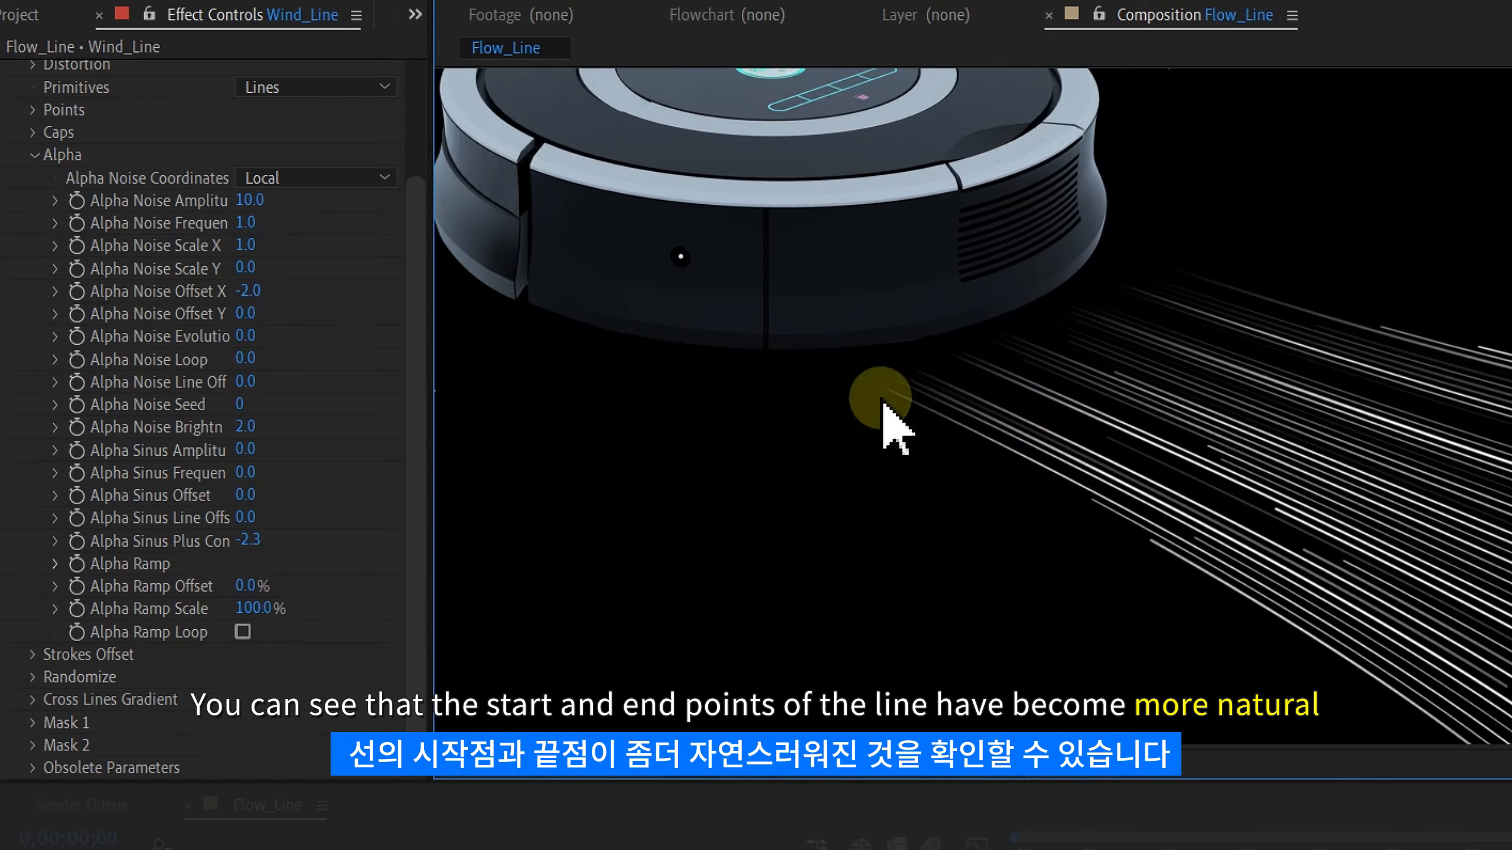
{"action": "scroll", "coordinate": [985, 398], "scroll_direction": "down", "scroll_amount": 1}
{"action": "left_click_drag", "start_coordinate": [1302, 452], "coordinate": [1330, 437]}
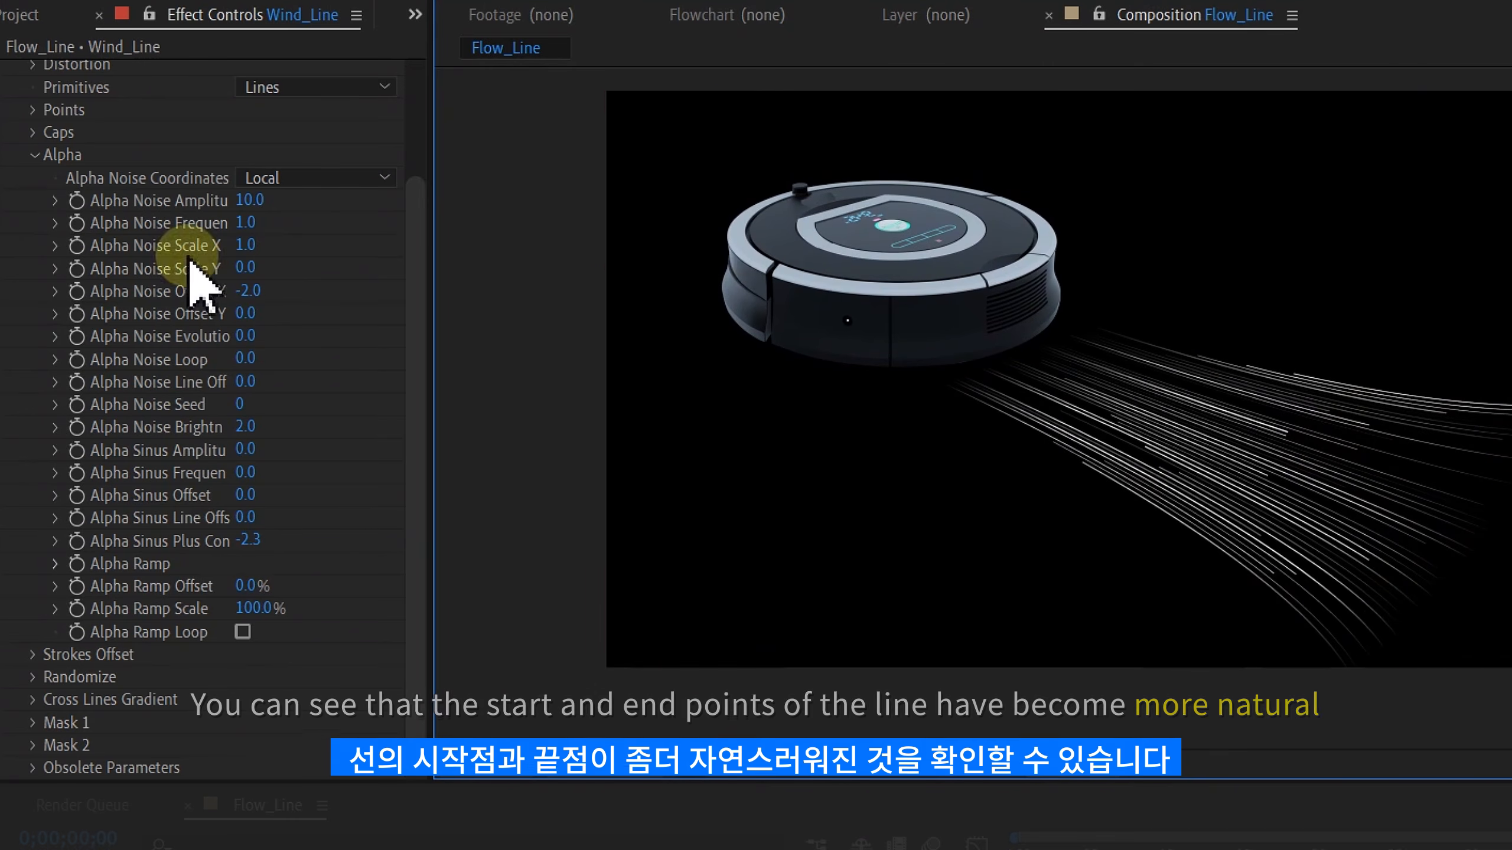
{"action": "left_click", "coordinate": [32, 156]}
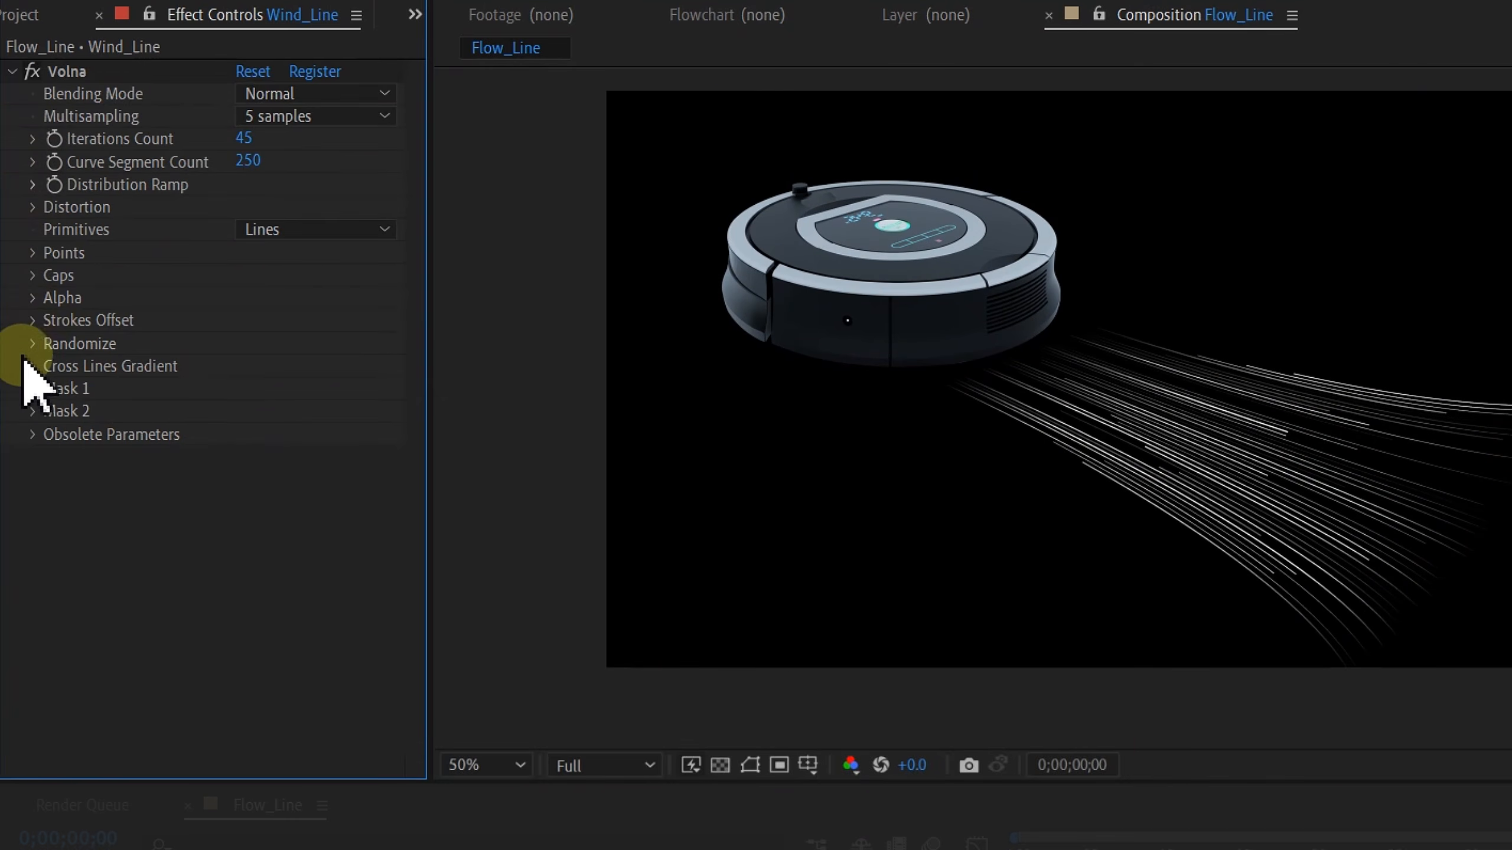
- In Volna's Mask 1 group, lower the end point of the Thickness Ramp to the minimum so the lines thin toward their ends
{"action": "left_click", "coordinate": [32, 391]}
{"action": "scroll", "coordinate": [58, 398], "scroll_direction": "down", "scroll_amount": 5}
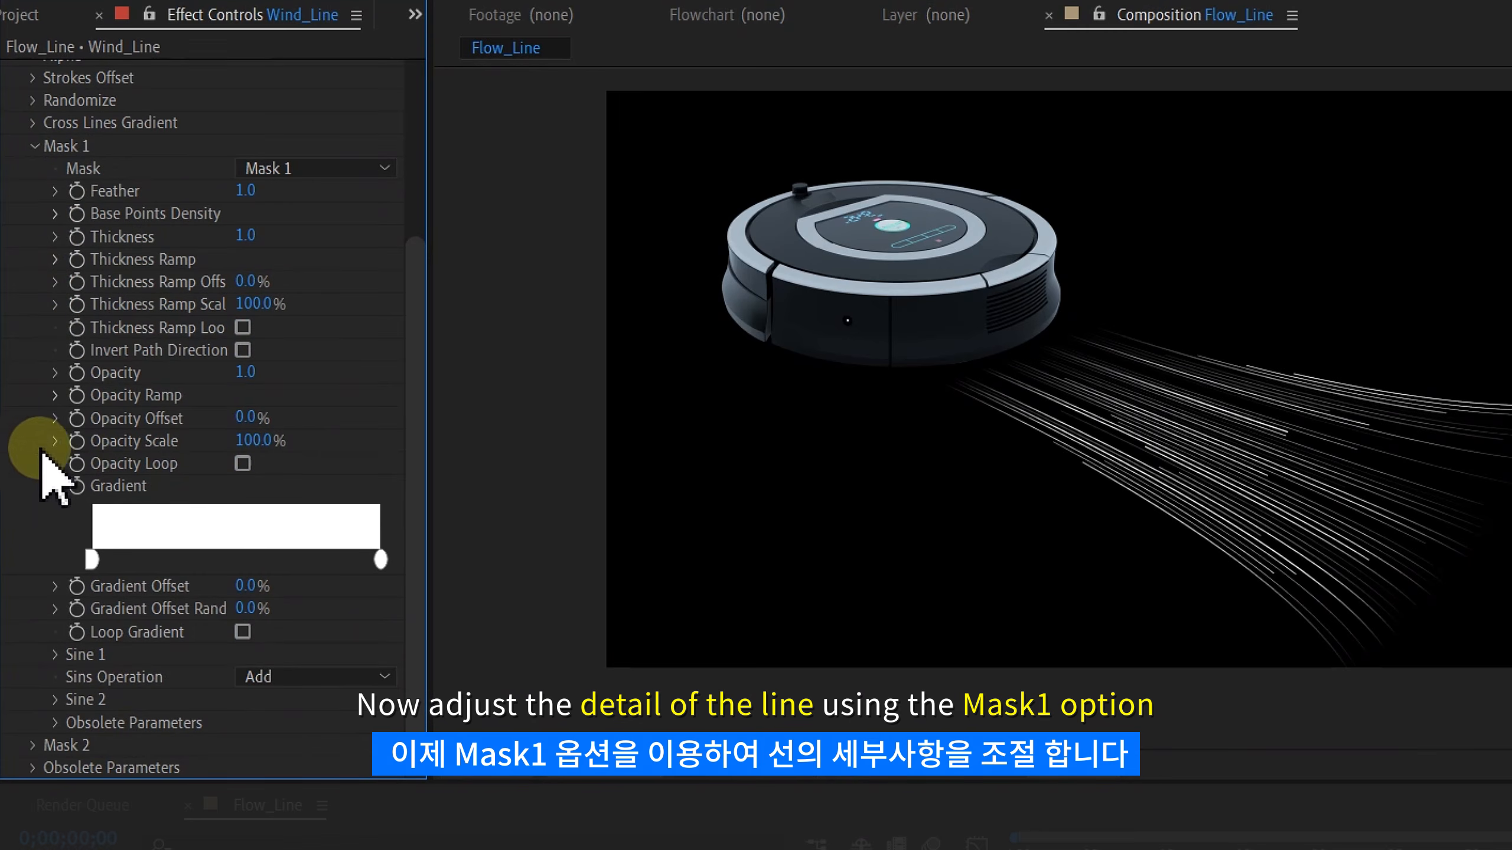
{"action": "left_click", "coordinate": [57, 486]}
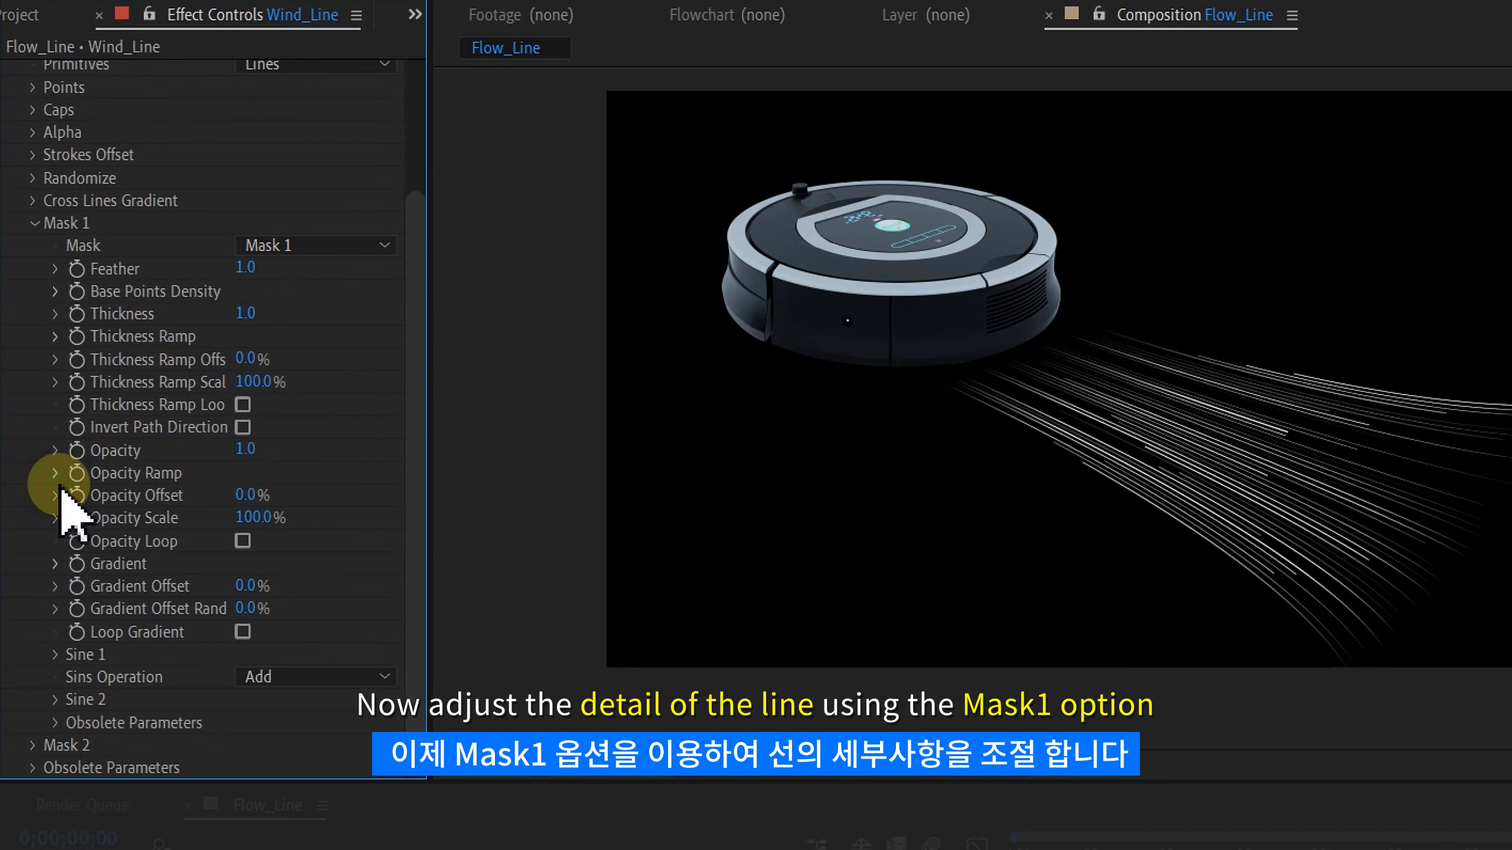
{"action": "left_click", "coordinate": [56, 338]}
{"action": "left_click_drag", "start_coordinate": [396, 419], "coordinate": [414, 604]}
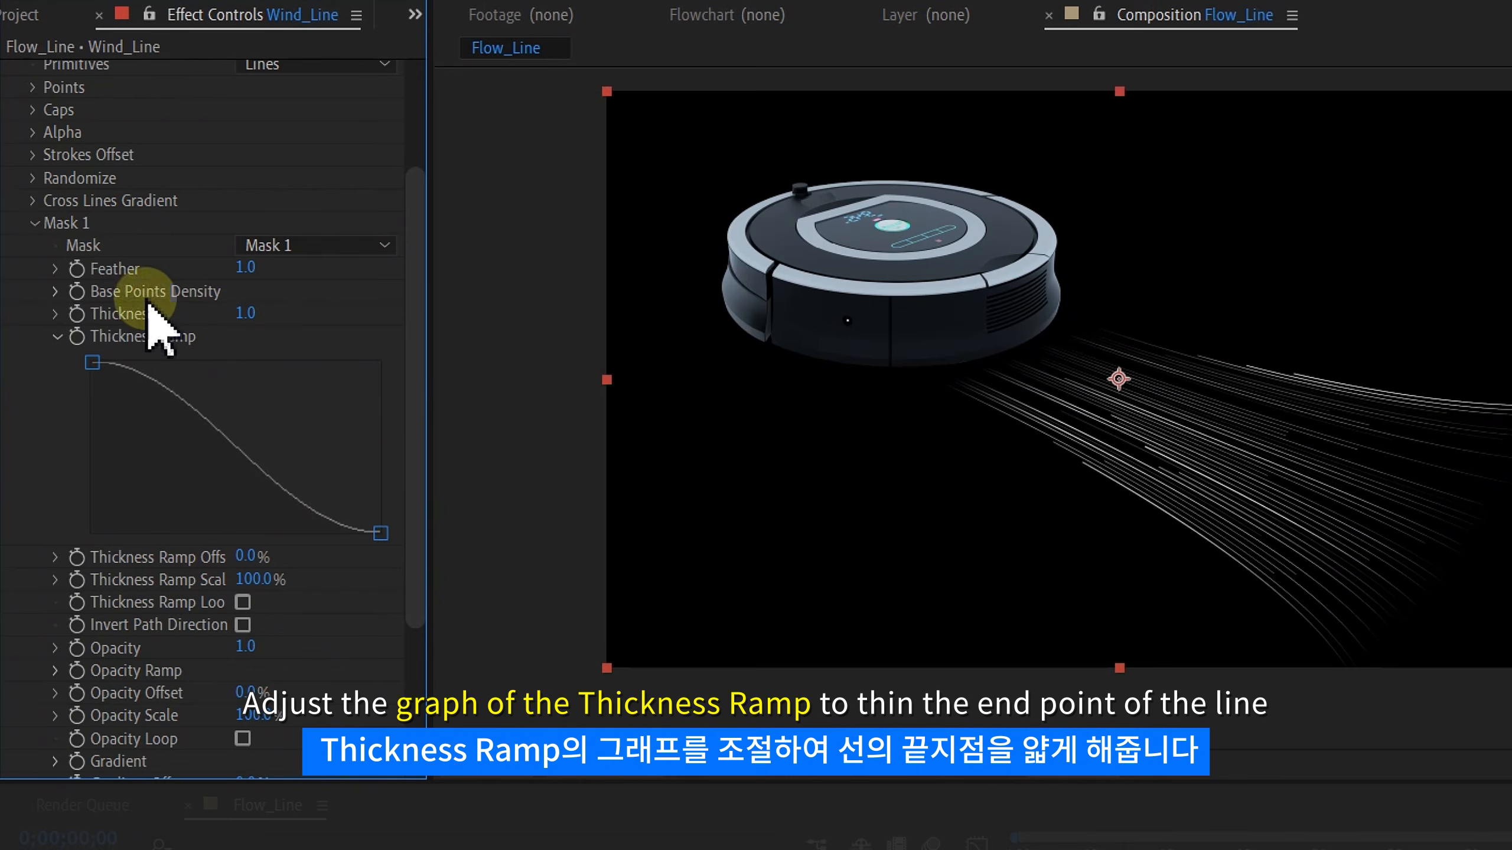
{"action": "left_click", "coordinate": [56, 340]}
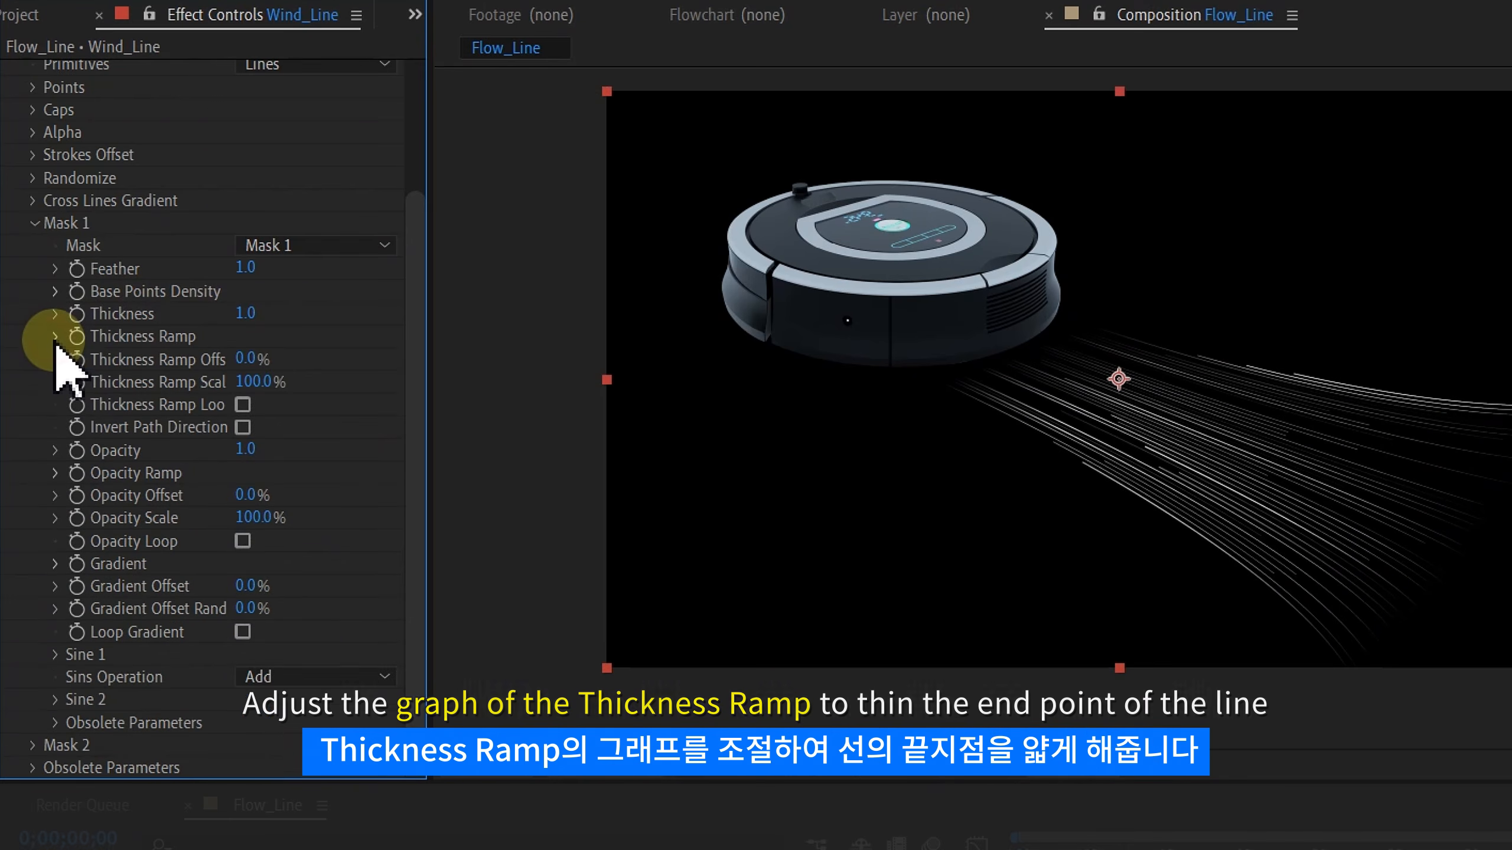
- Lower the end point of Mask 1's Opacity Ramp to the minimum so the line ends become transparent
{"action": "left_click", "coordinate": [55, 473]}
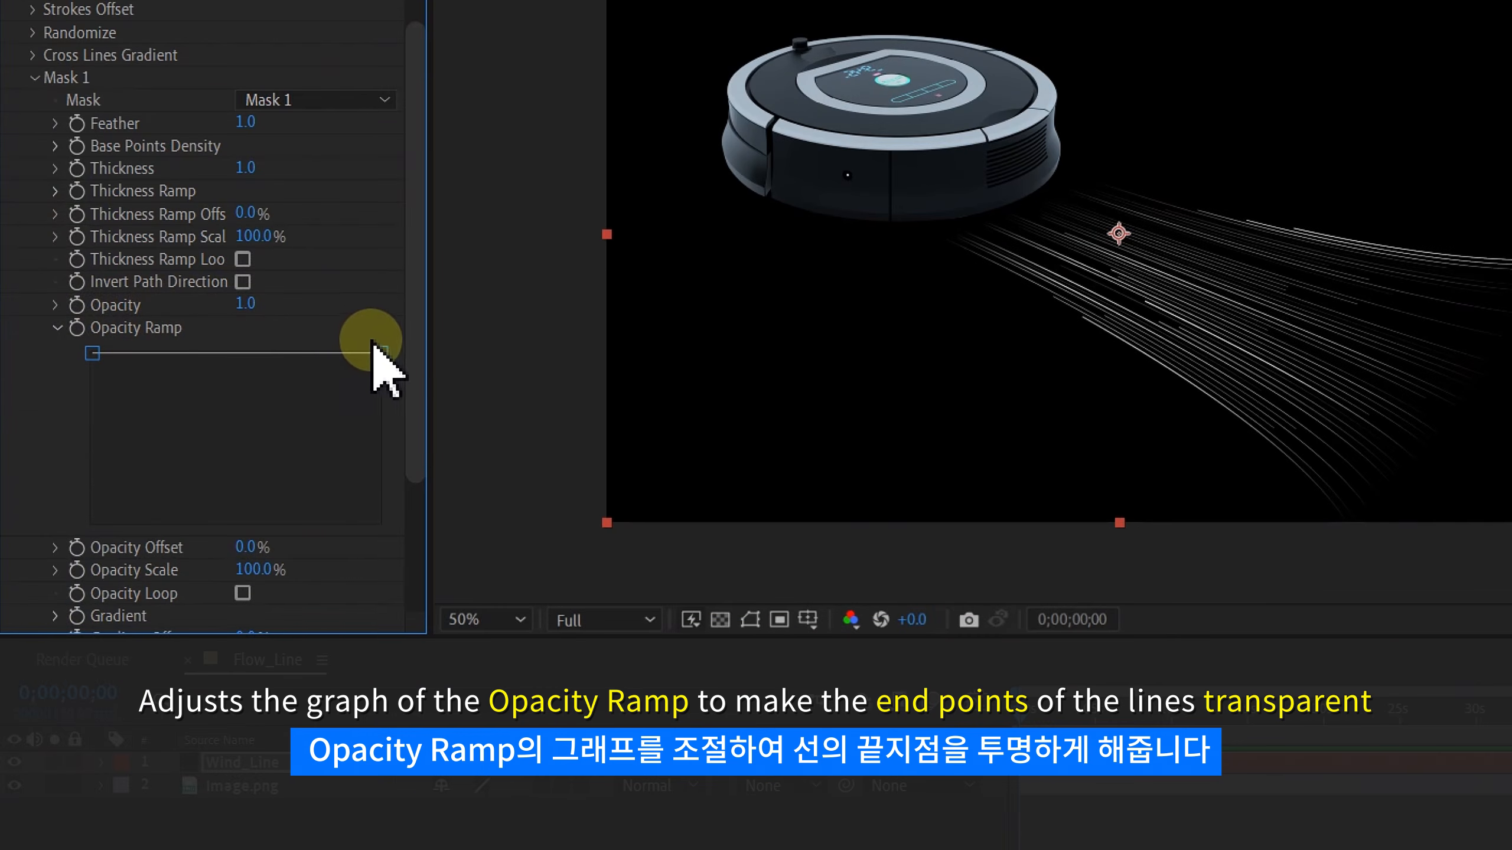
{"action": "left_click_drag", "start_coordinate": [383, 357], "coordinate": [398, 437]}
{"action": "left_click_drag", "start_coordinate": [410, 501], "coordinate": [423, 564]}
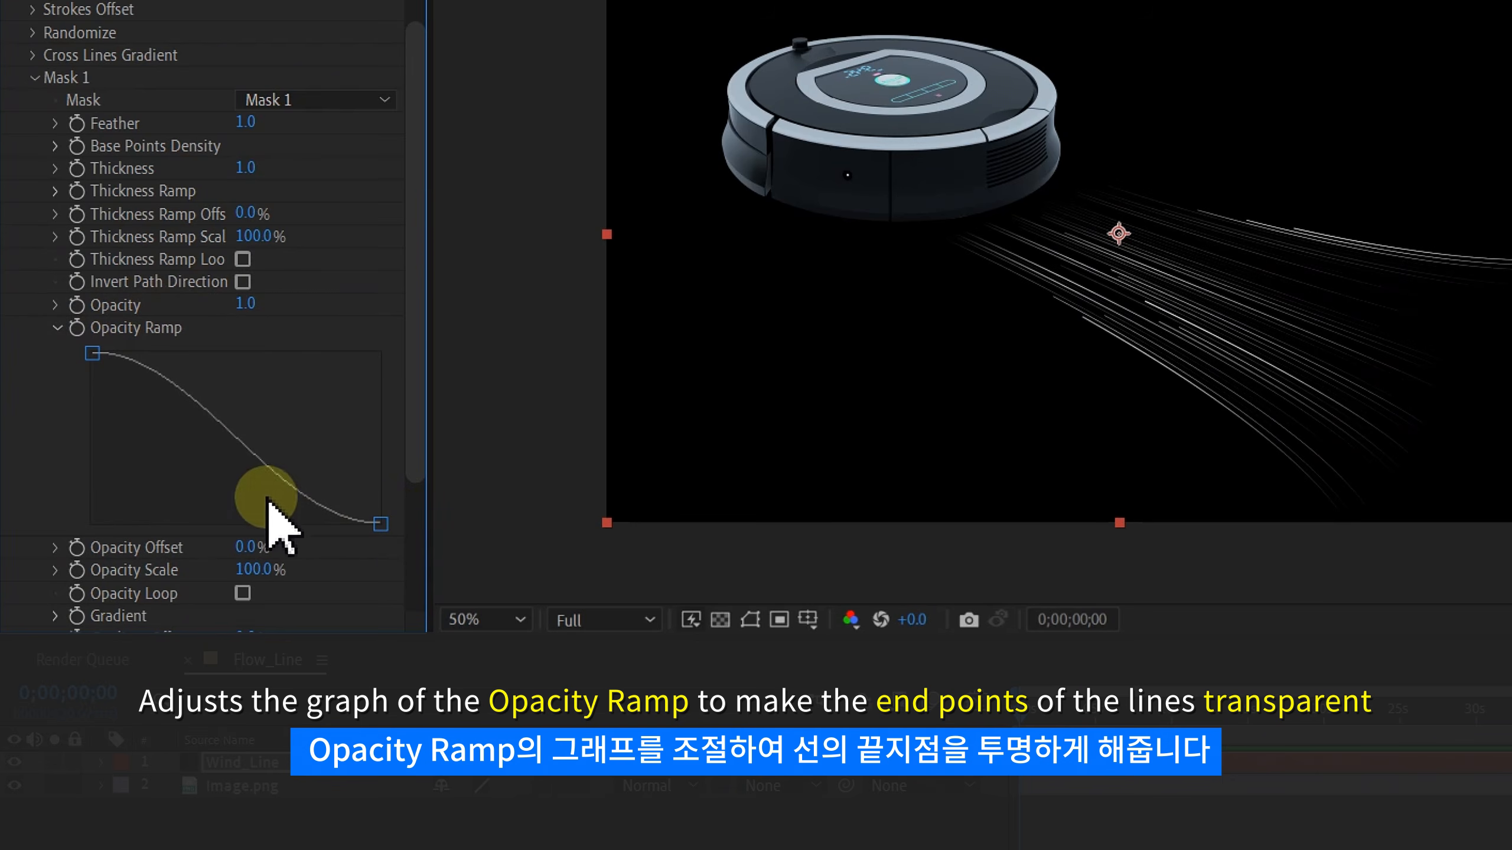
{"action": "left_click", "coordinate": [57, 328]}
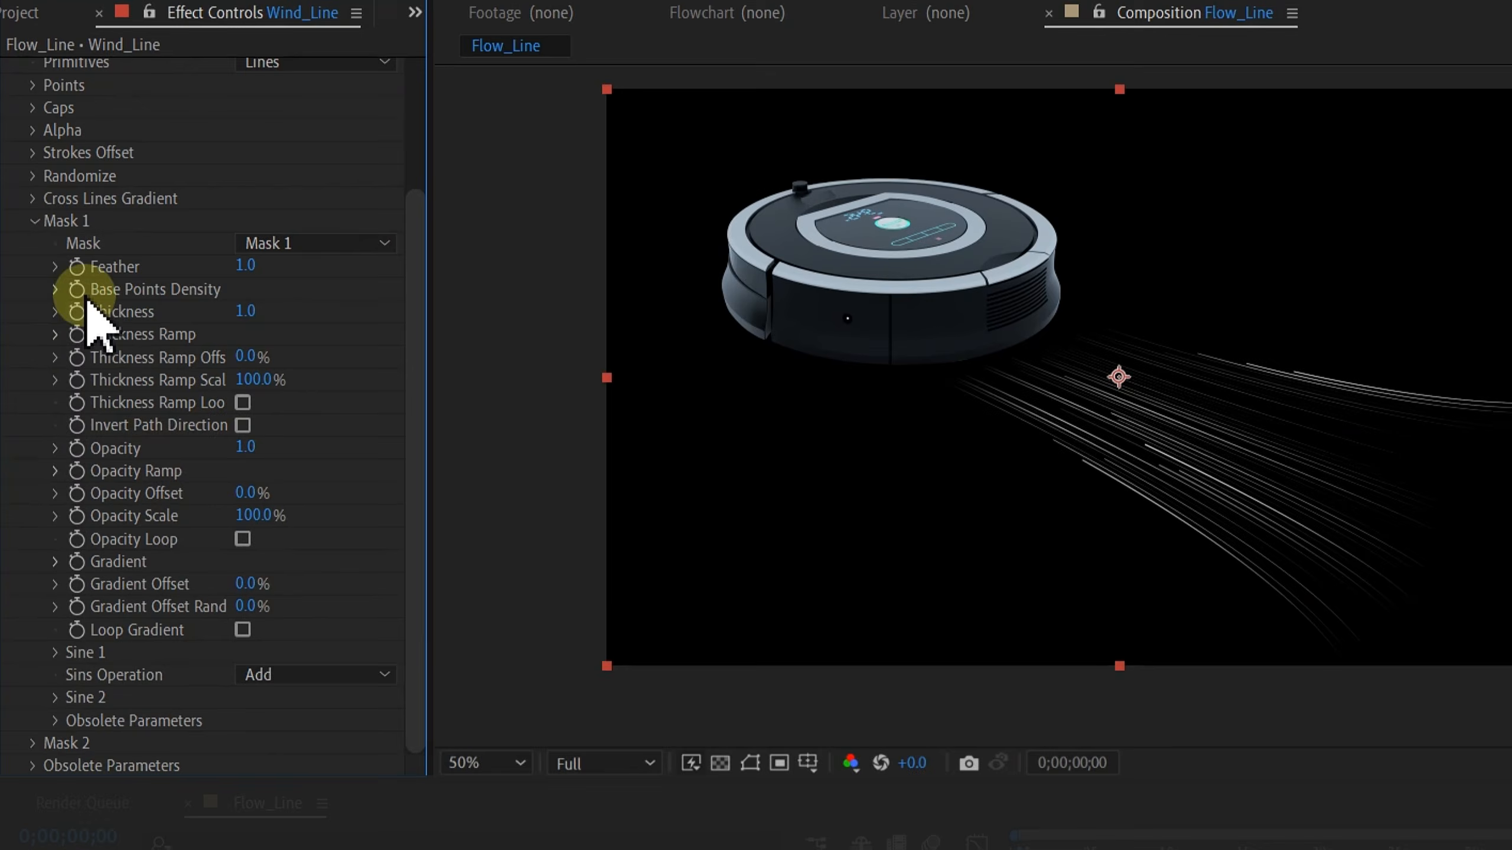
- Set Mask 1's Feather to 0 and its Thickness to 2, leaving the Mask 1 group collapsed
{"action": "left_click", "coordinate": [246, 268]}
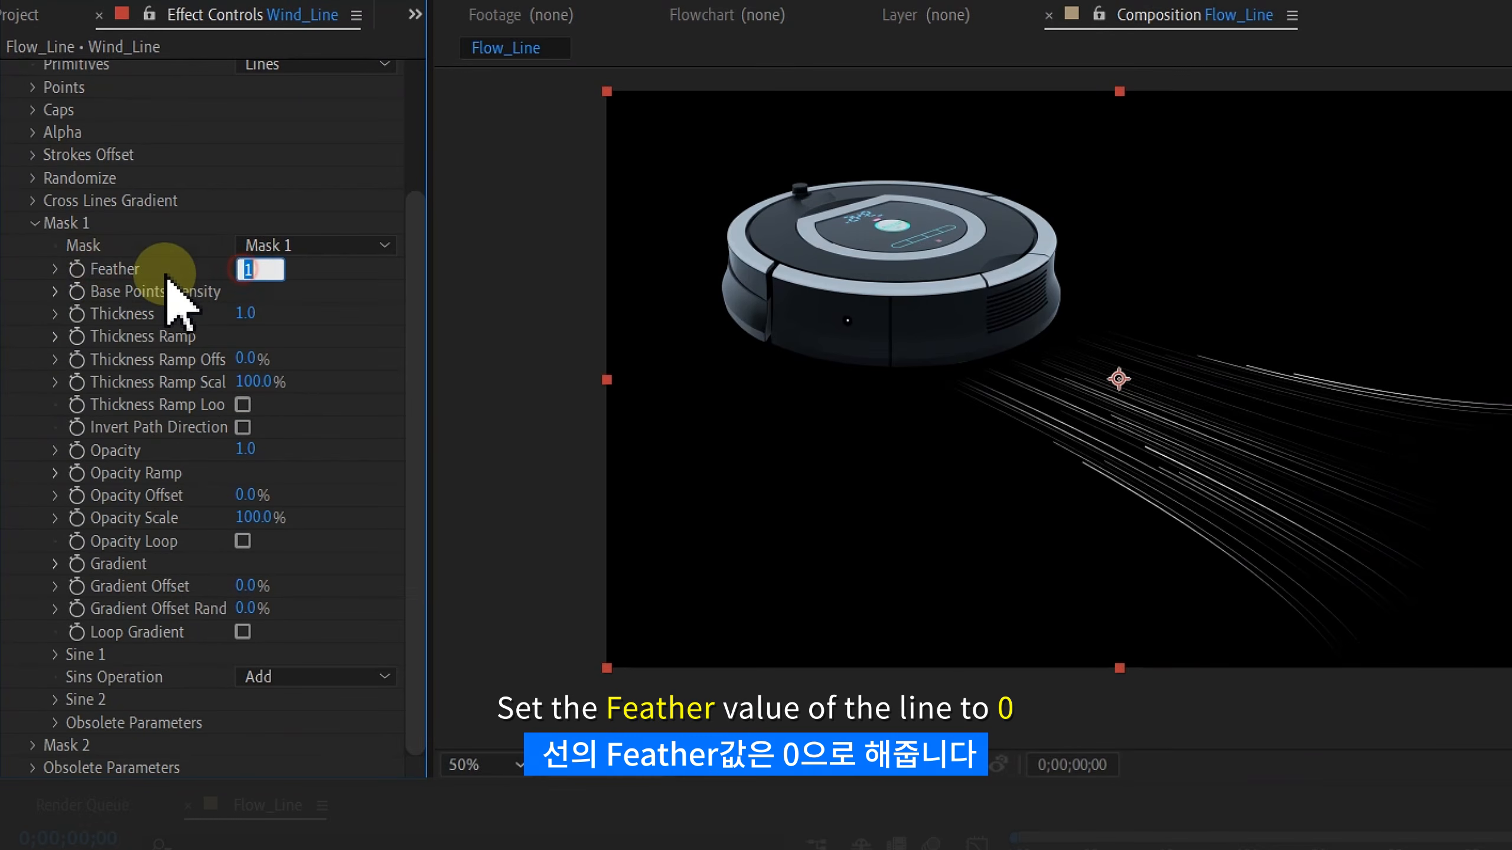
{"action": "key", "text": "Return"}
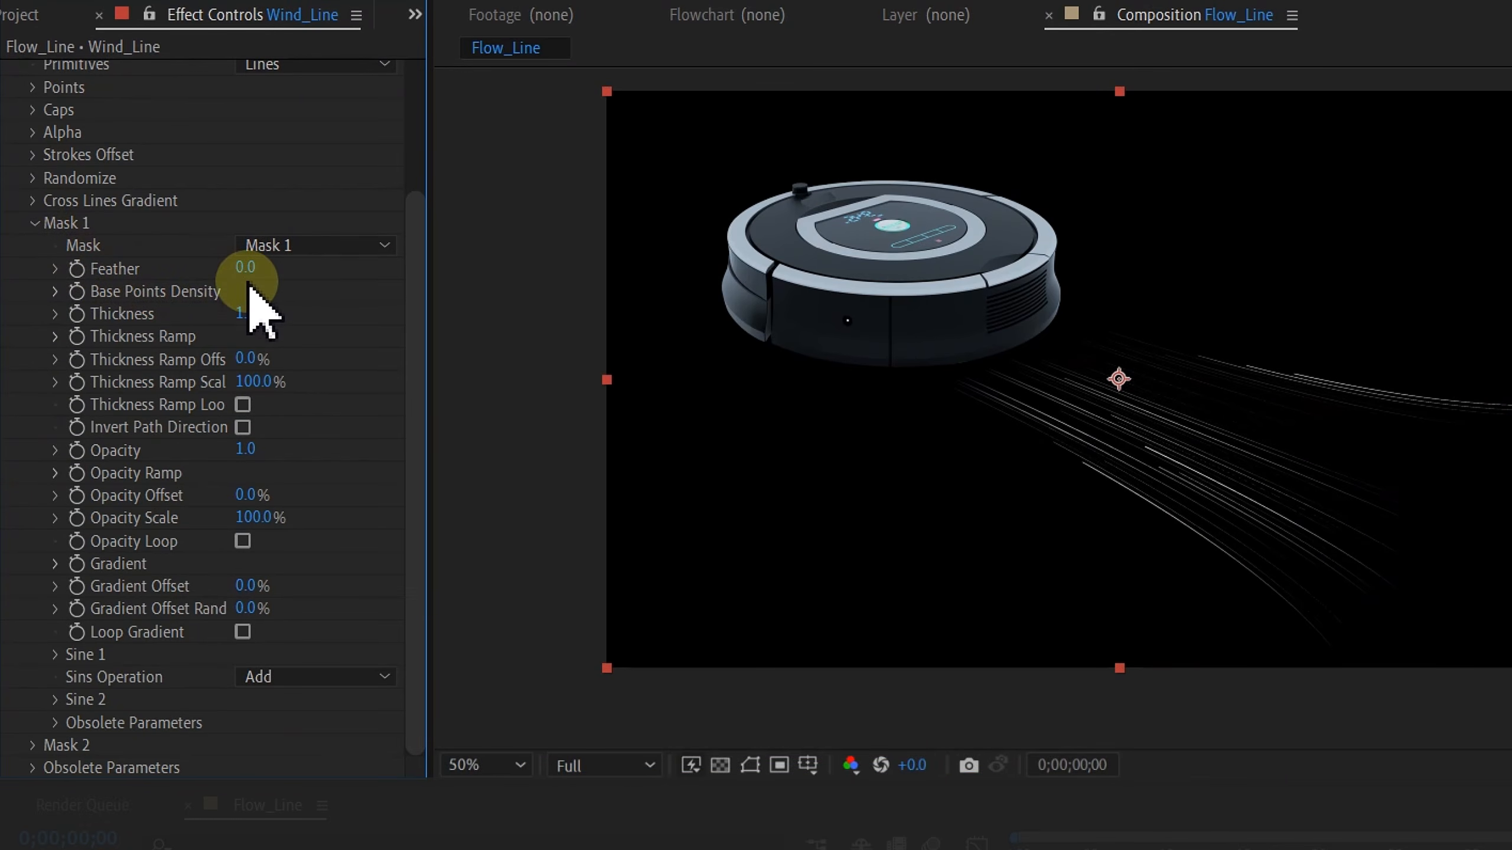
{"action": "left_click", "coordinate": [245, 313]}
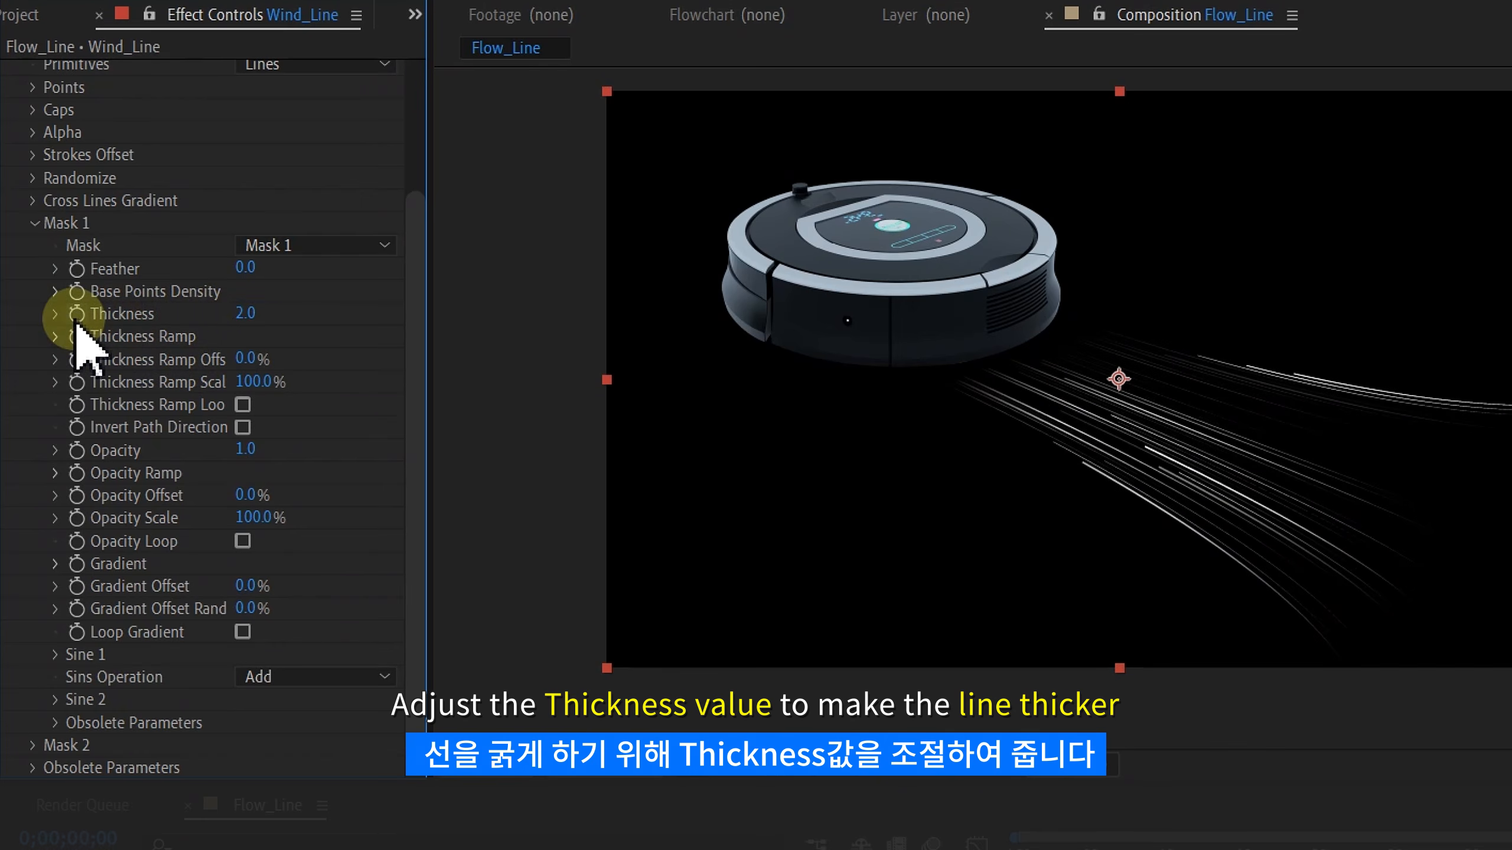
{"action": "left_click_drag", "start_coordinate": [256, 310], "coordinate": [311, 364]}
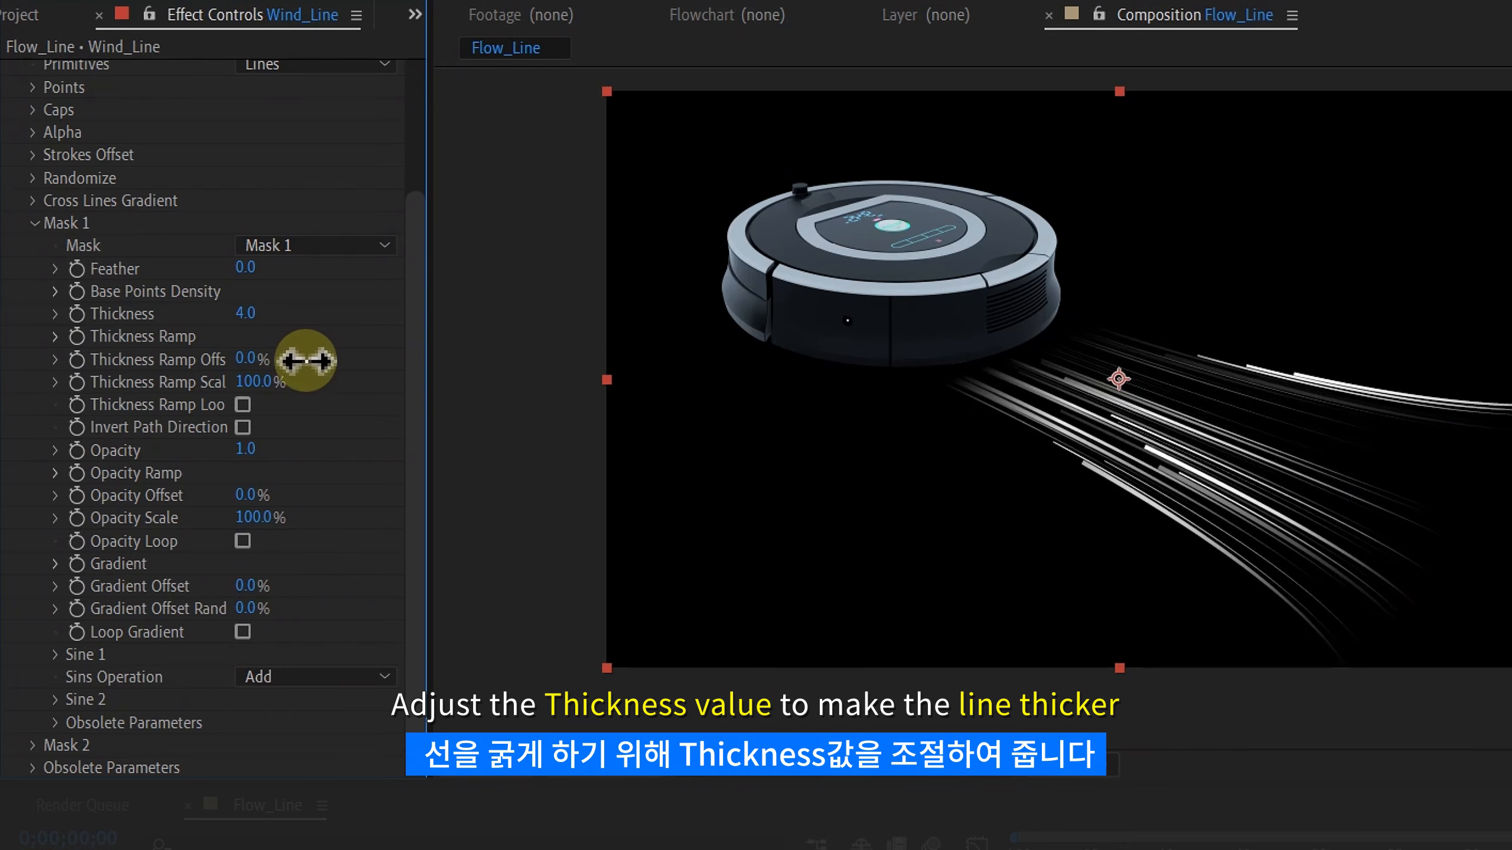
{"action": "left_click", "coordinate": [33, 224]}
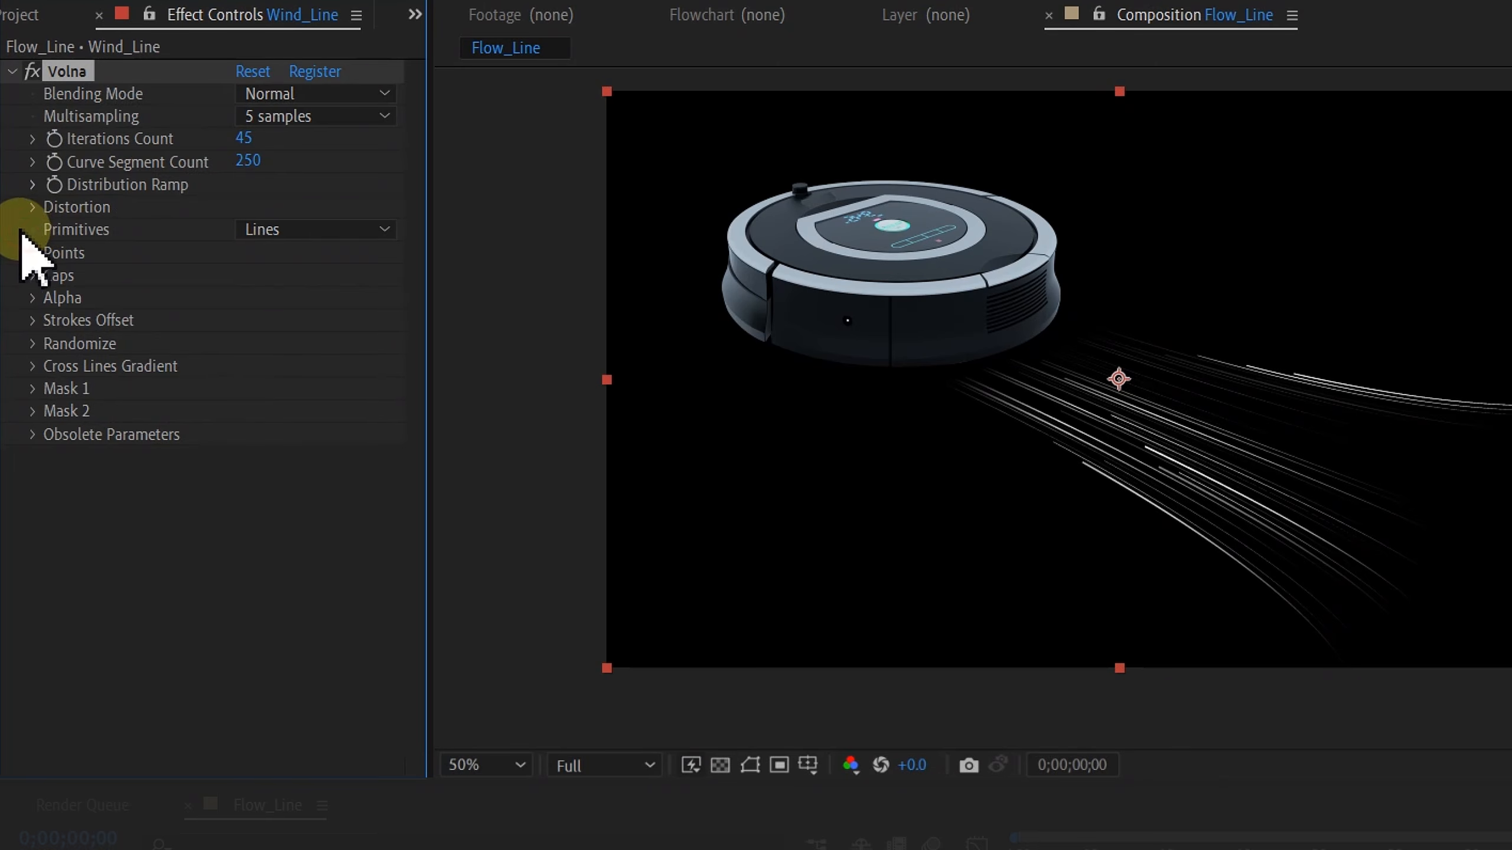
- Test a Strokes Offset value of -40%, undo it, and enable Offset Loop
{"action": "left_click", "coordinate": [33, 320]}
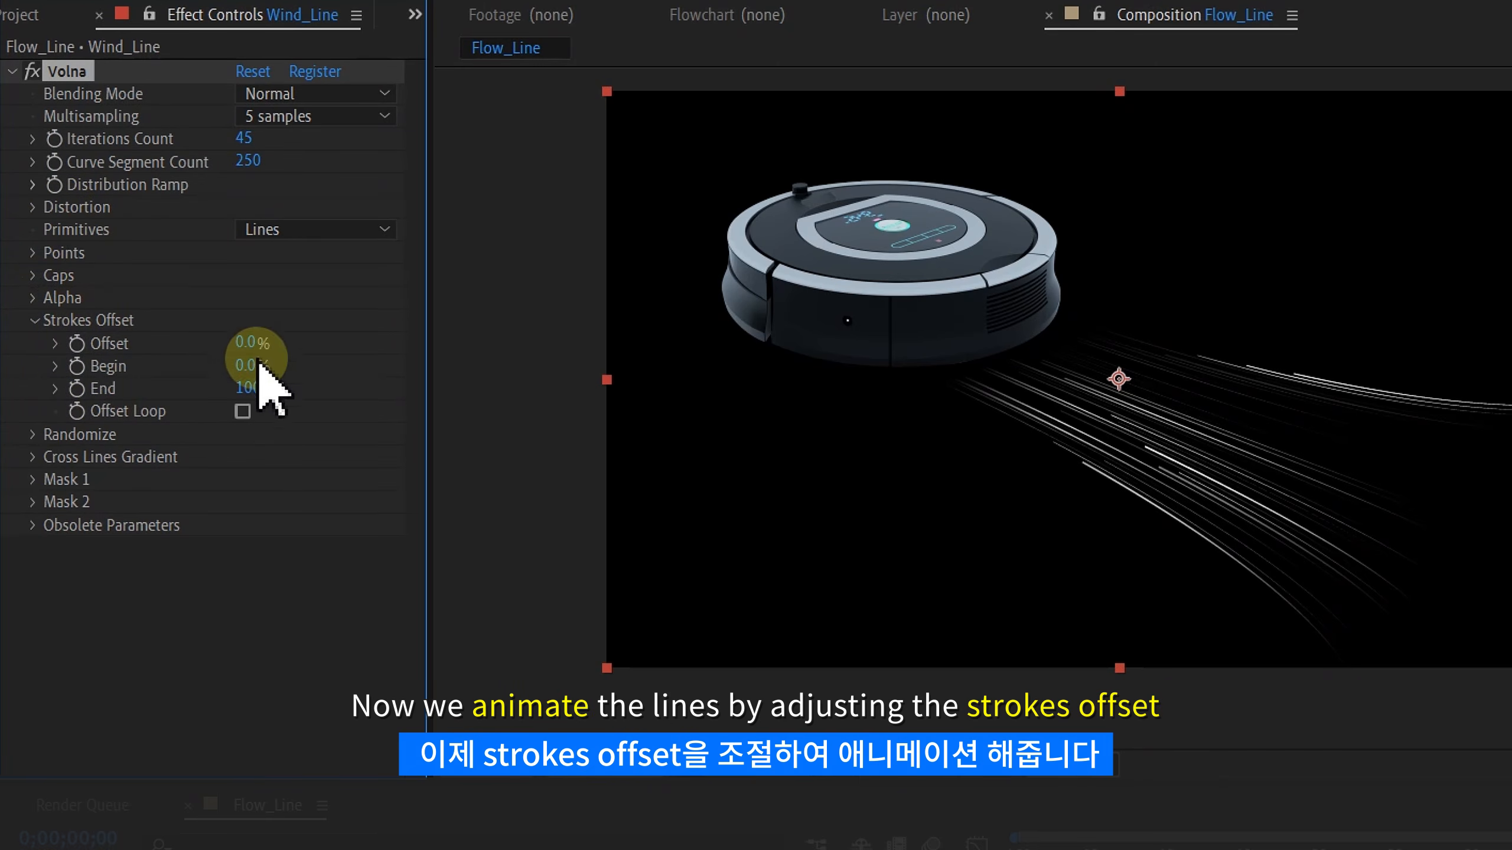
{"action": "mouse_move", "coordinate": [247, 344]}
{"action": "left_mouse_down"}
{"action": "mouse_move", "coordinate": [136, 344]}
{"action": "mouse_move", "coordinate": [310, 361]}
{"action": "mouse_move", "coordinate": [229, 388]}
{"action": "mouse_move", "coordinate": [378, 364]}
{"action": "mouse_move", "coordinate": [236, 395]}
{"action": "left_mouse_up"}
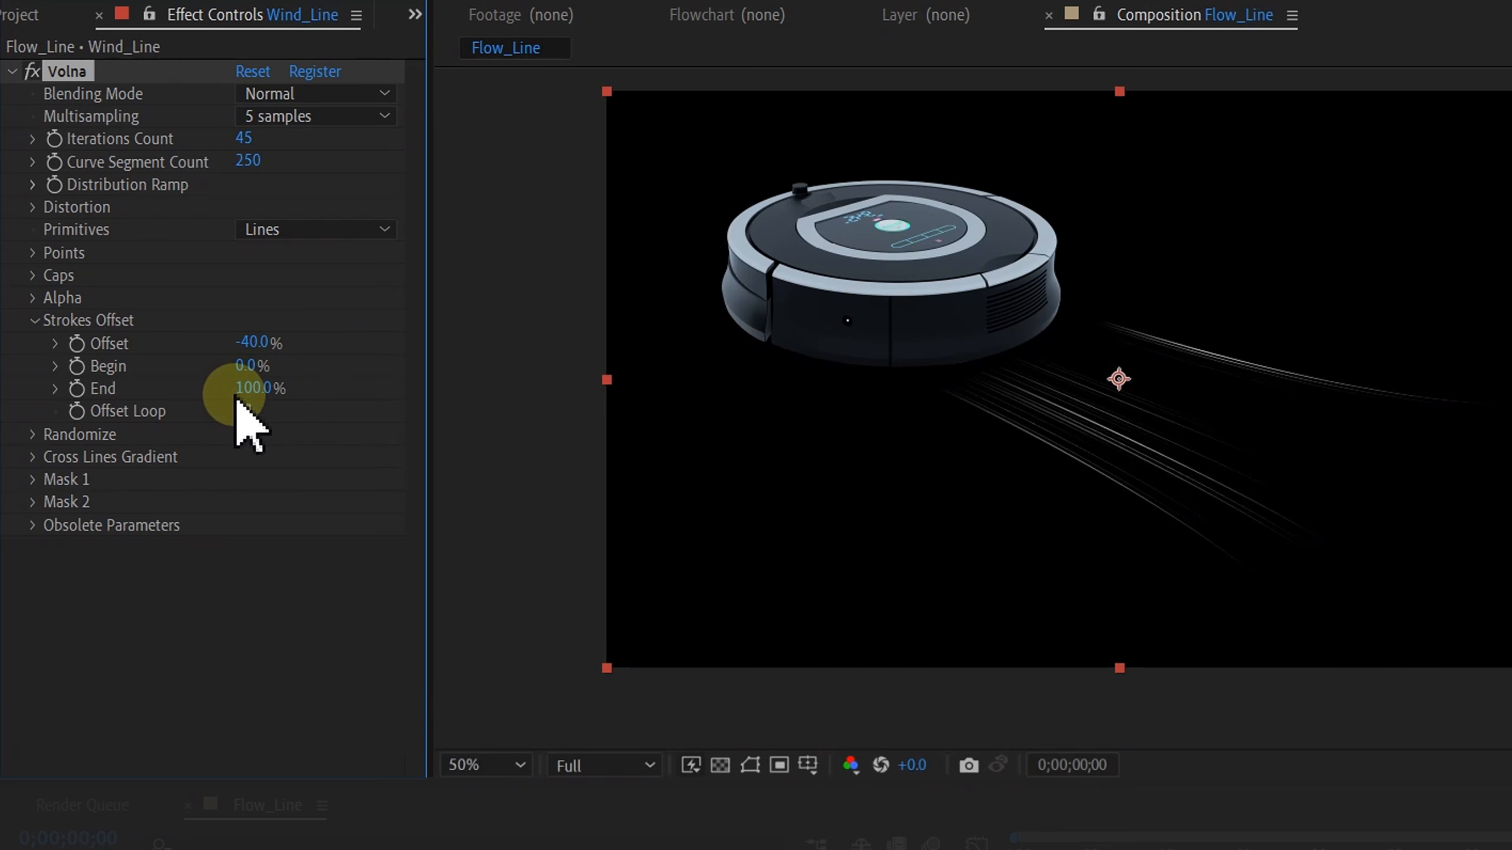
{"action": "key", "text": "ctrl+z"}
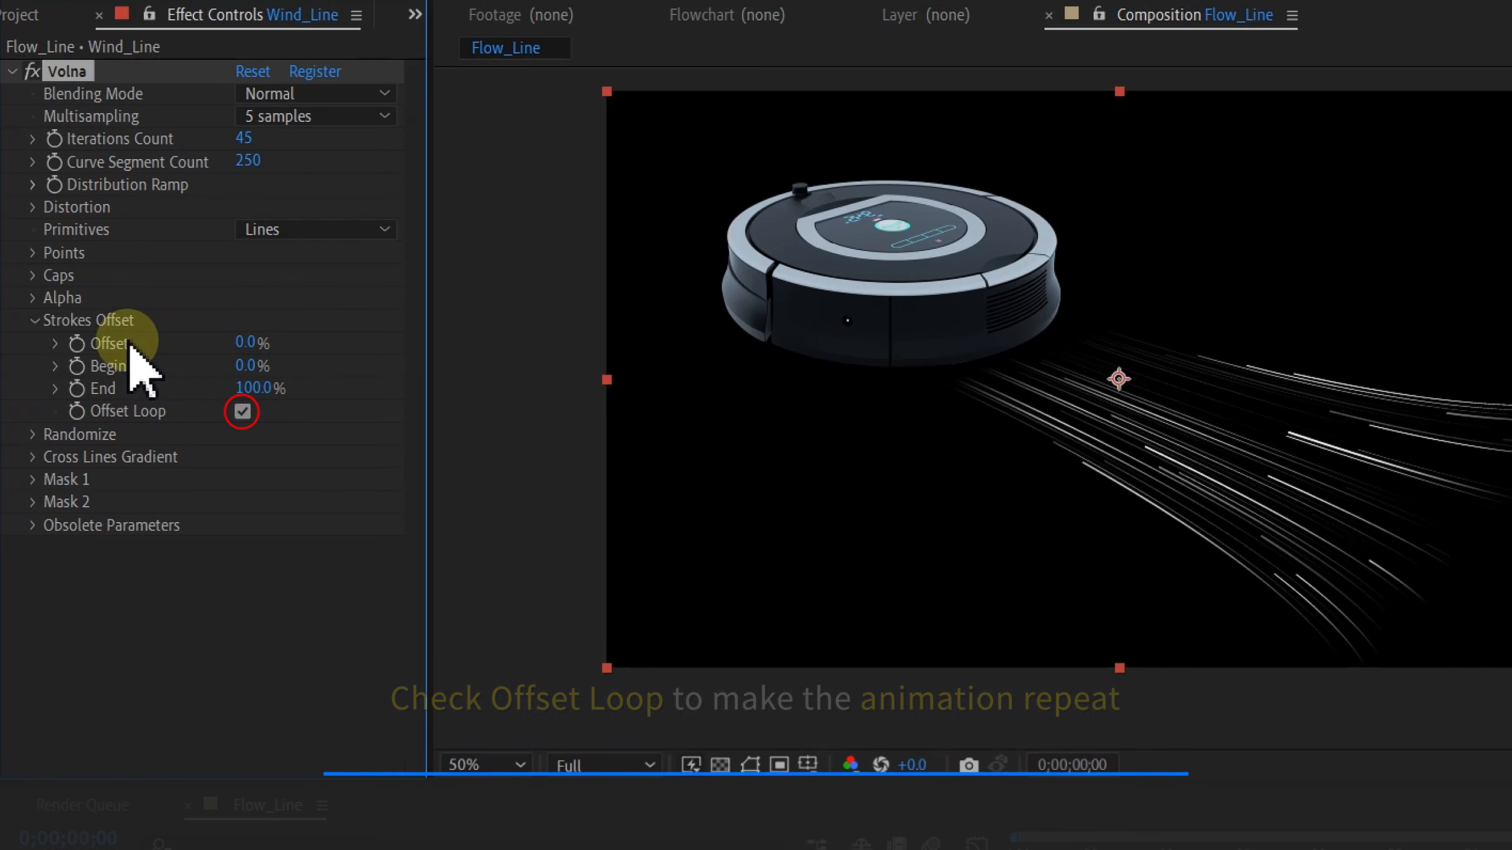
- Add the expression time*-150 to Volna's Strokes Offset Offset property to animate the lines endlessly
{"action": "left_click", "coordinate": [77, 345], "text": "alt"}
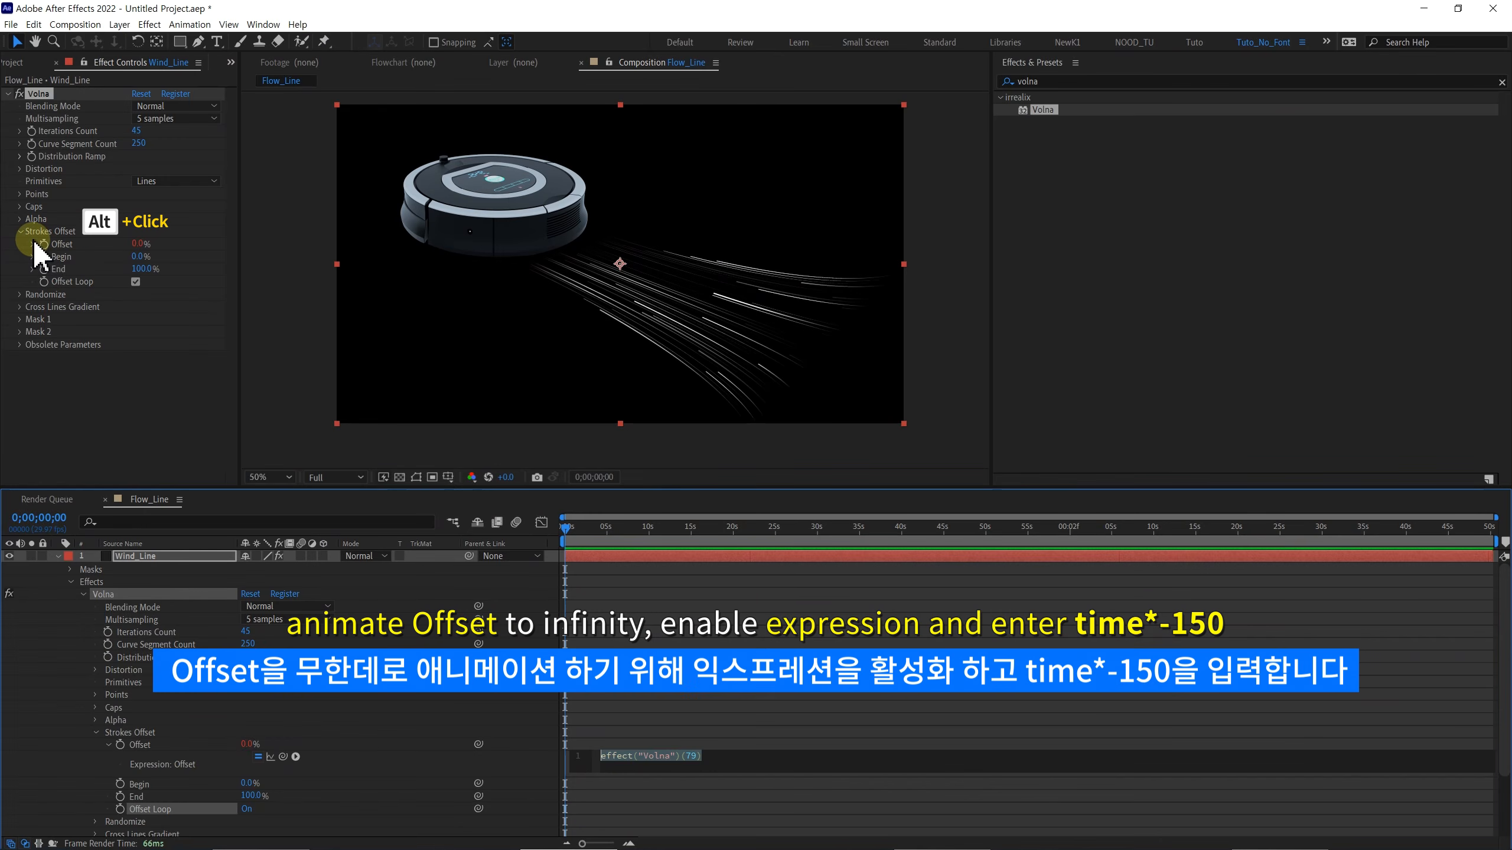
{"action": "type", "text": "ti"}
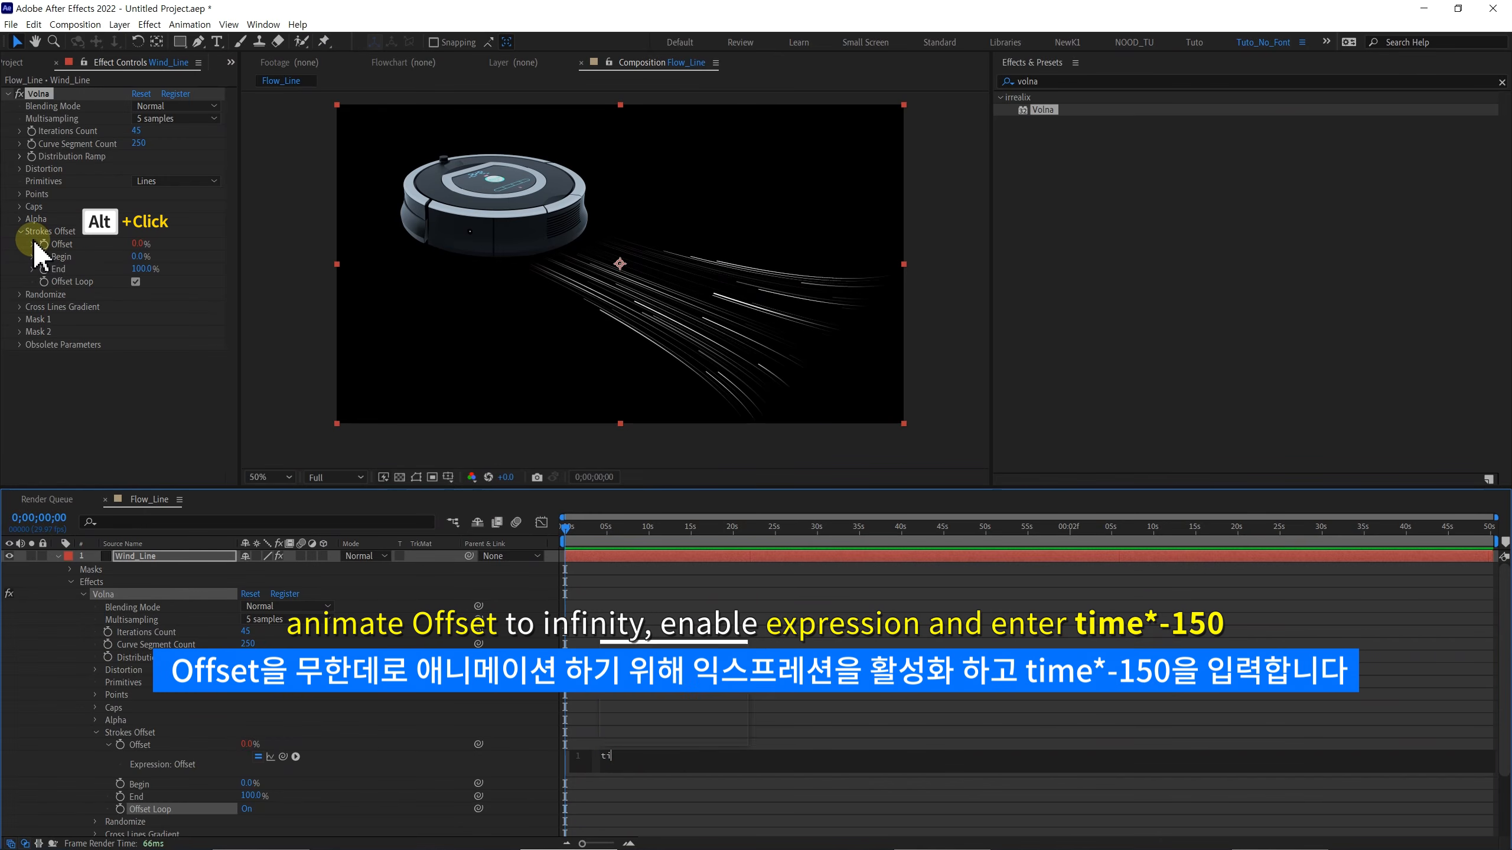
{"action": "type", "text": "me*-150"}
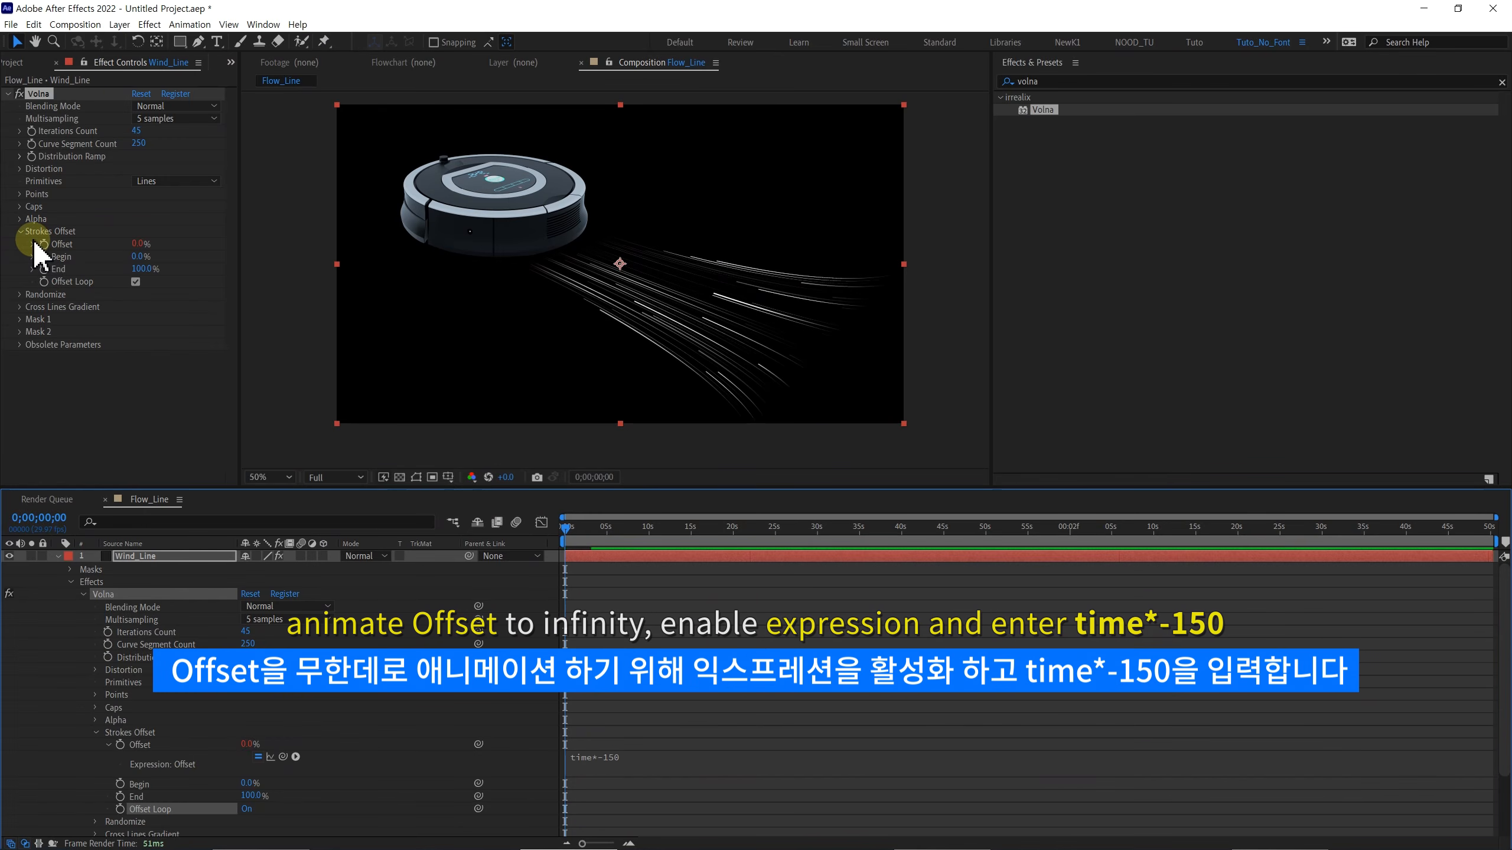
{"action": "left_click", "coordinate": [268, 435]}
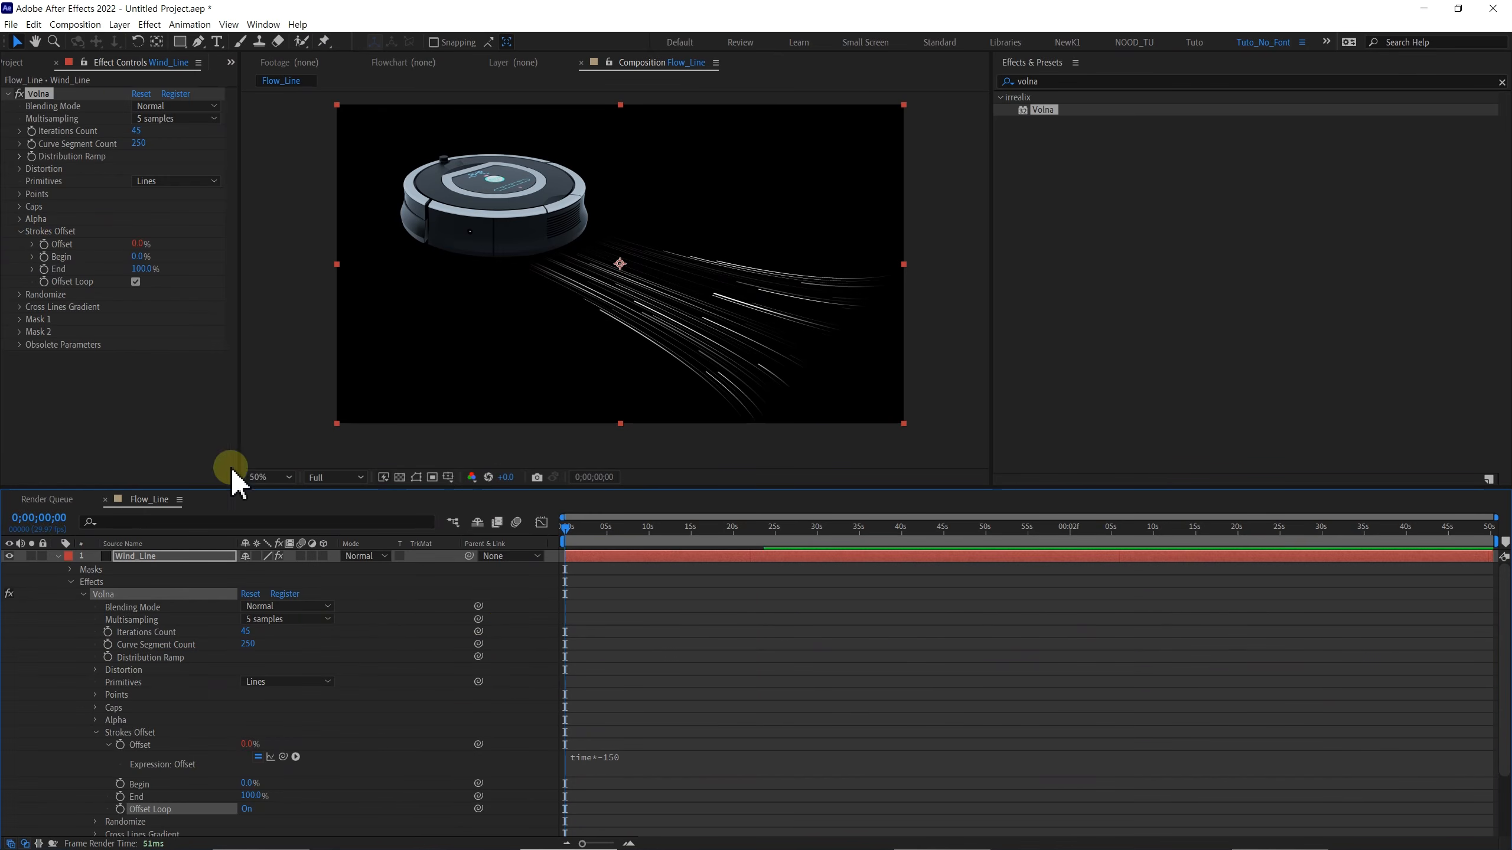
- Collapse the Wind_Line layer's properties, deselect it, and preview the flow line animation
{"action": "left_click", "coordinate": [58, 556]}
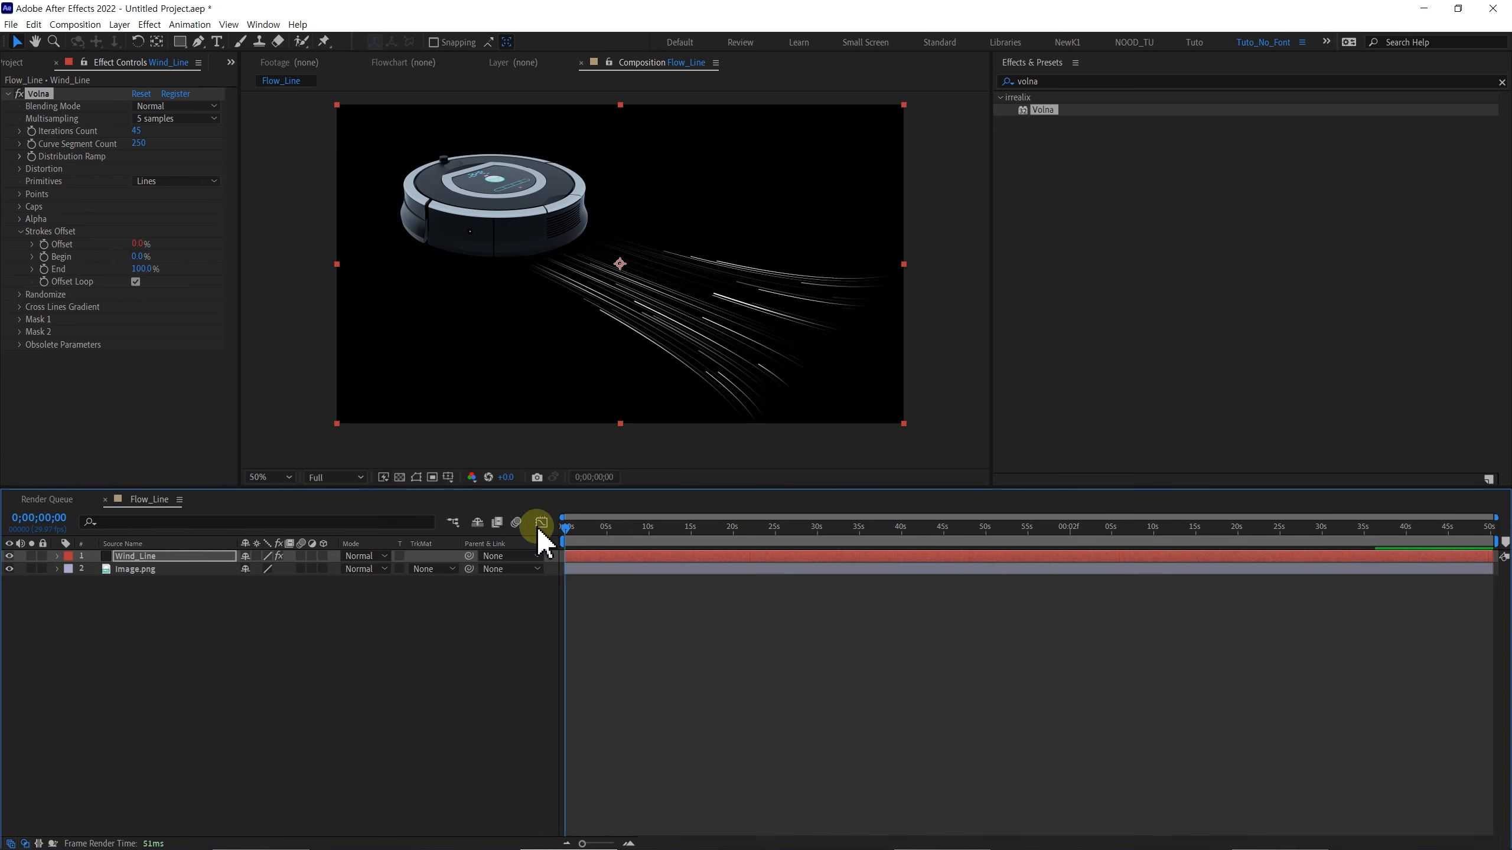
{"action": "left_click", "coordinate": [616, 604]}
{"action": "key", "text": "space"}
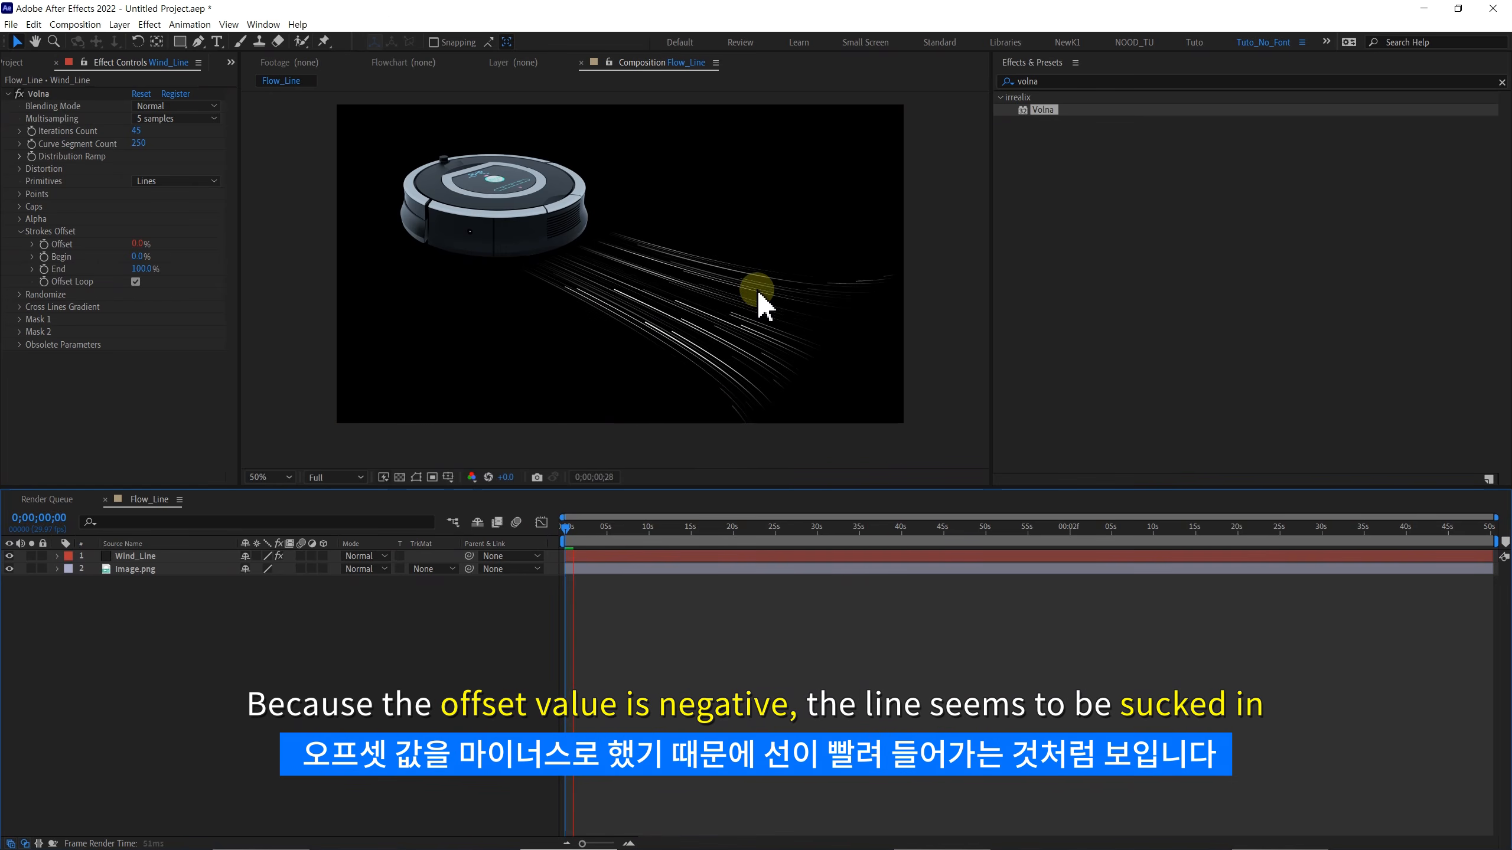
- End the composition's work area at 0;00;04;25
{"action": "left_click", "coordinate": [565, 528]}
{"action": "left_click_drag", "start_coordinate": [567, 535], "coordinate": [595, 536]}
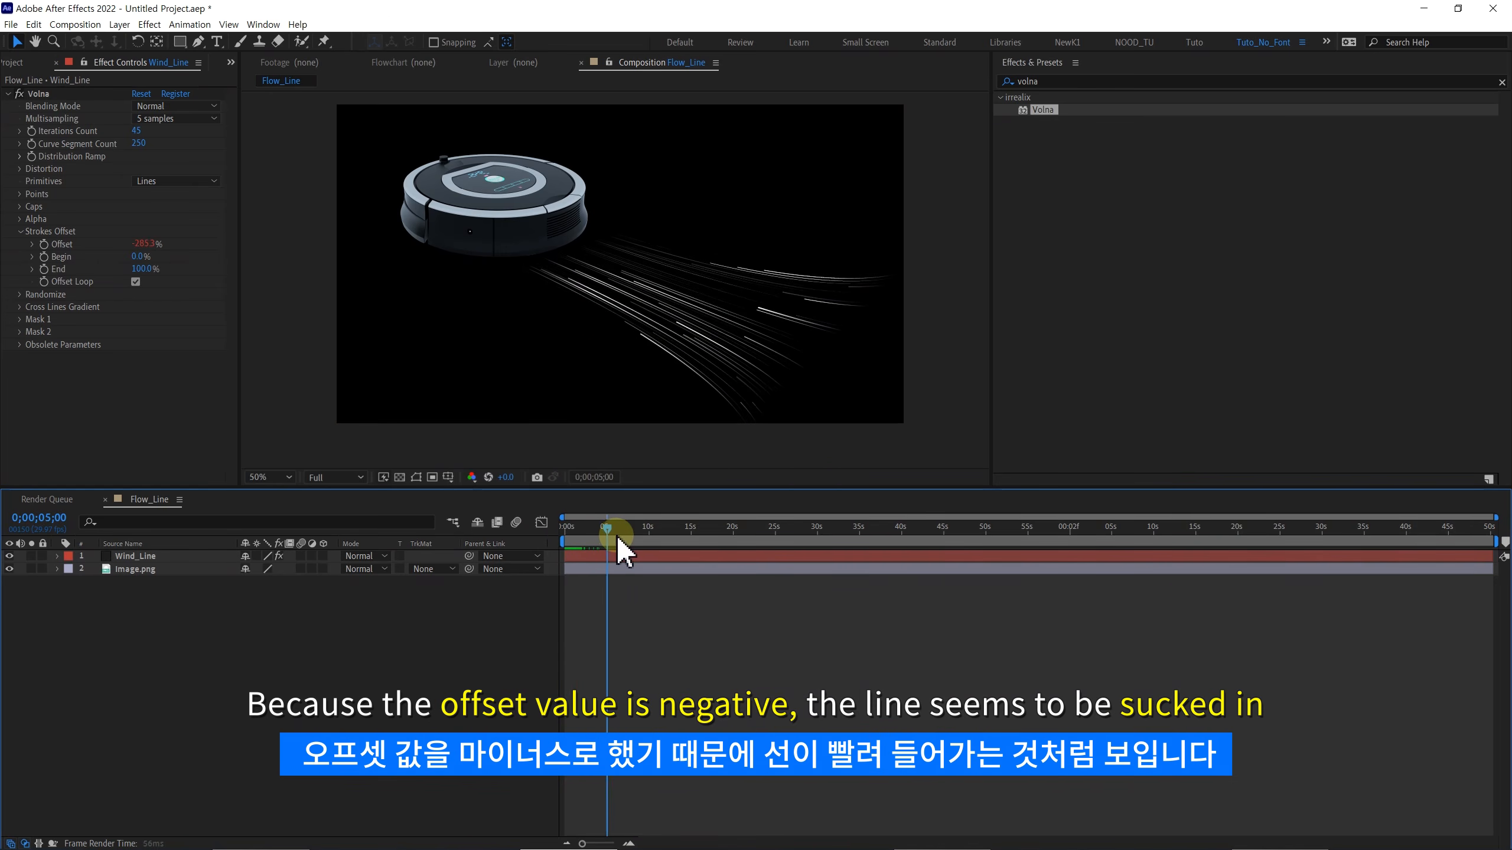
{"action": "key", "text": "n"}
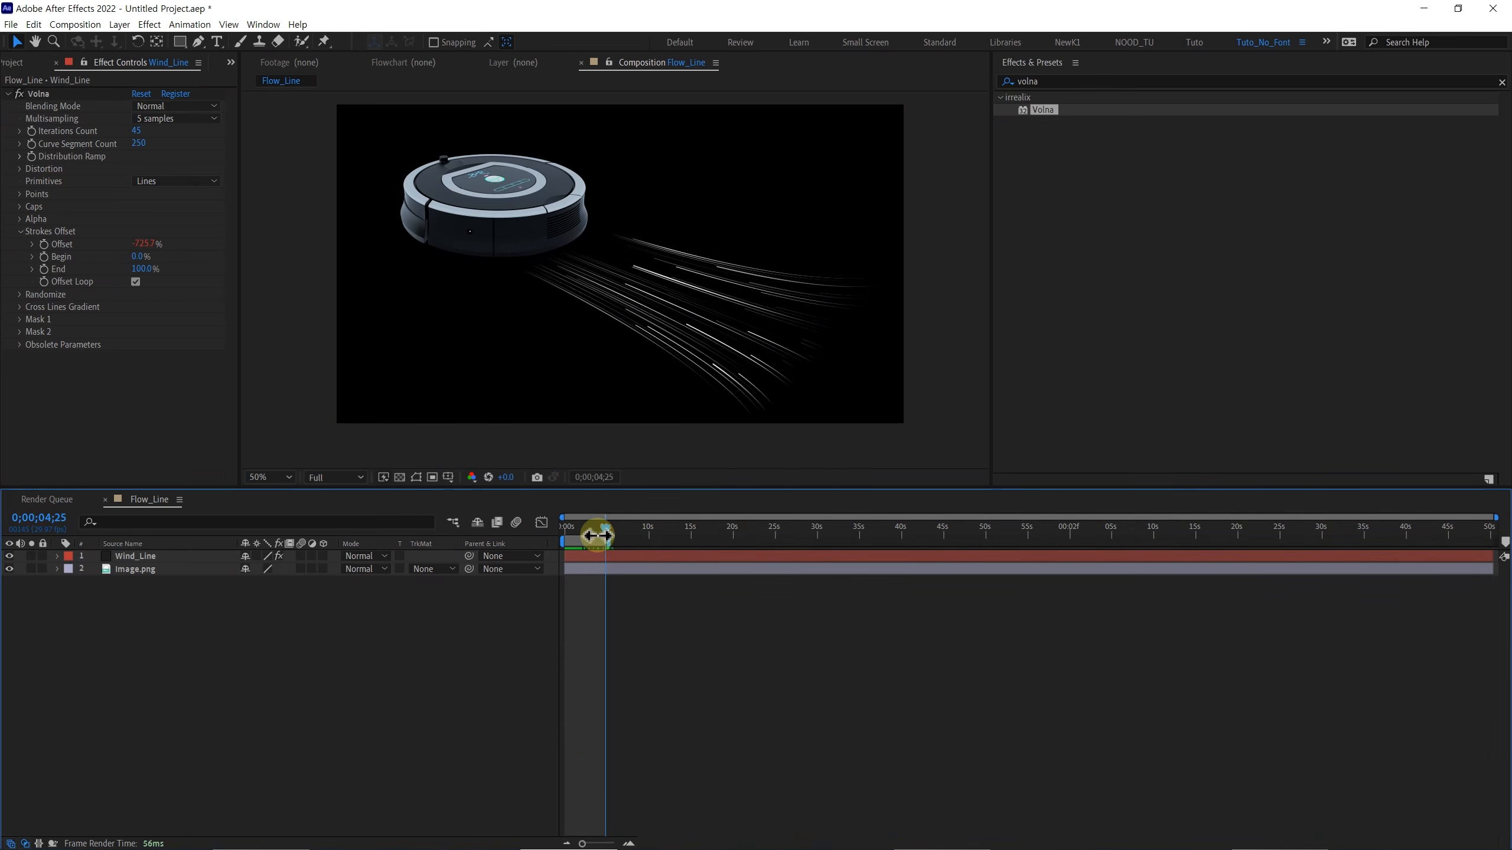
- Preview the looping flow lines within the shortened work area, starting from the first frame
{"action": "key", "text": "space"}
{"action": "key", "text": "equal"}
{"action": "key", "text": "equal"}
{"action": "key", "text": "equal"}
{"action": "key", "text": "equal"}
{"action": "key", "text": "equal"}
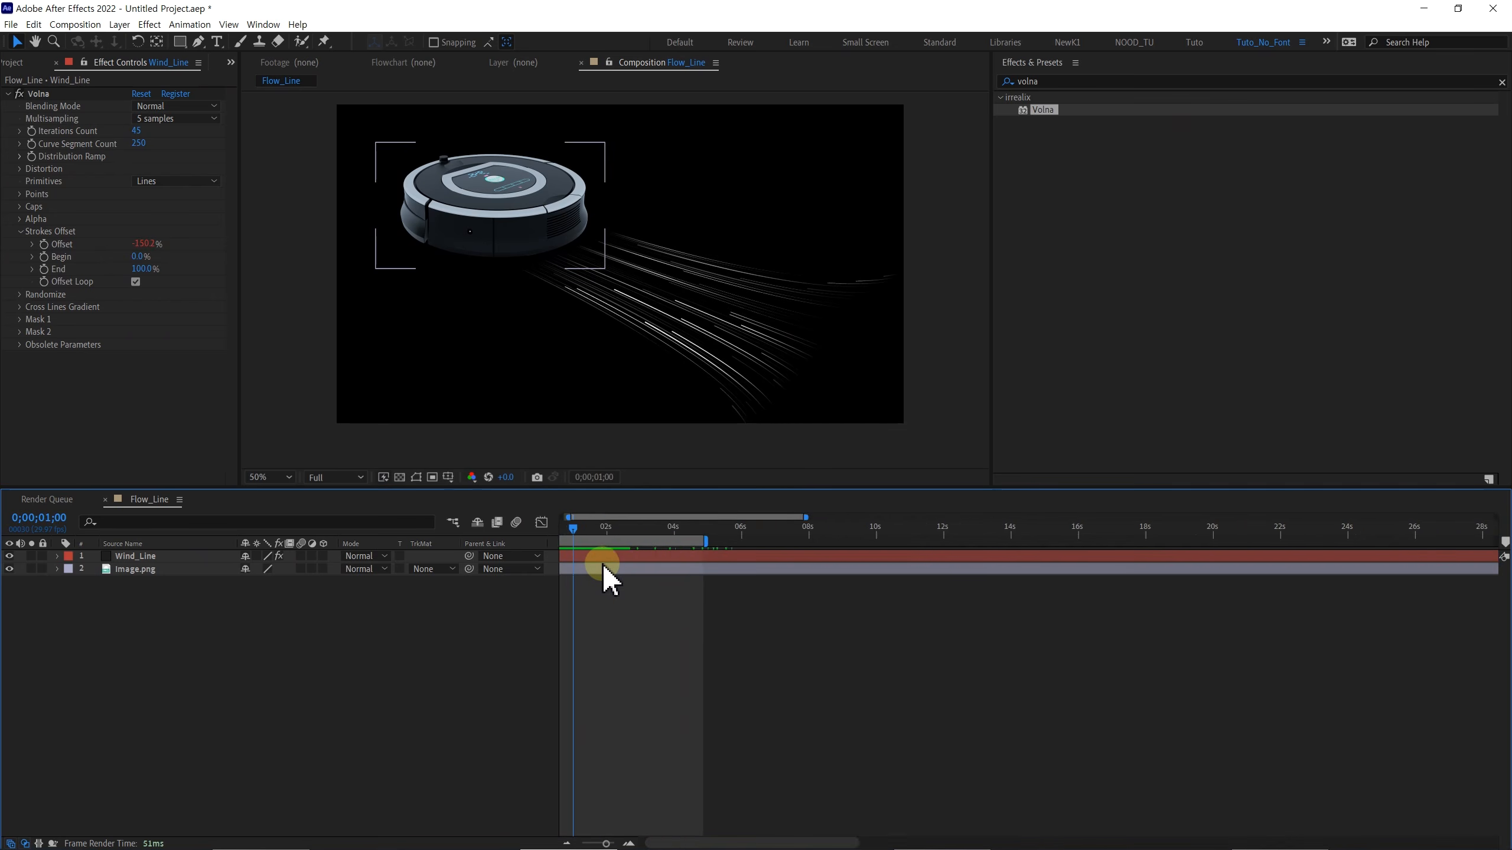
{"action": "key", "text": "Home"}
{"action": "key", "text": "minus"}
{"action": "key", "text": "minus"}
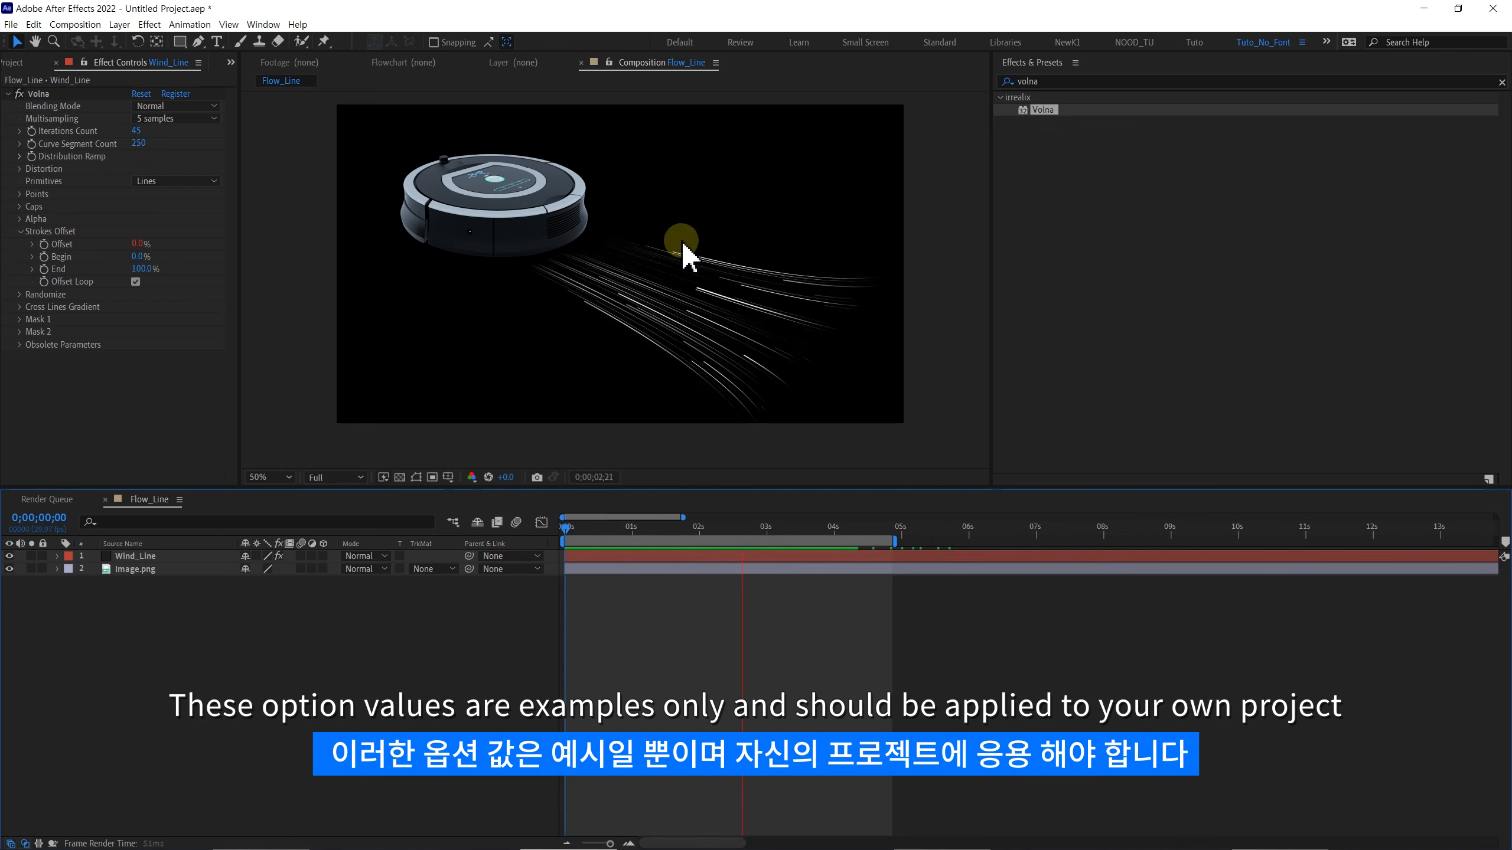
{"action": "left_click_drag", "start_coordinate": [603, 533], "coordinate": [405, 524]}
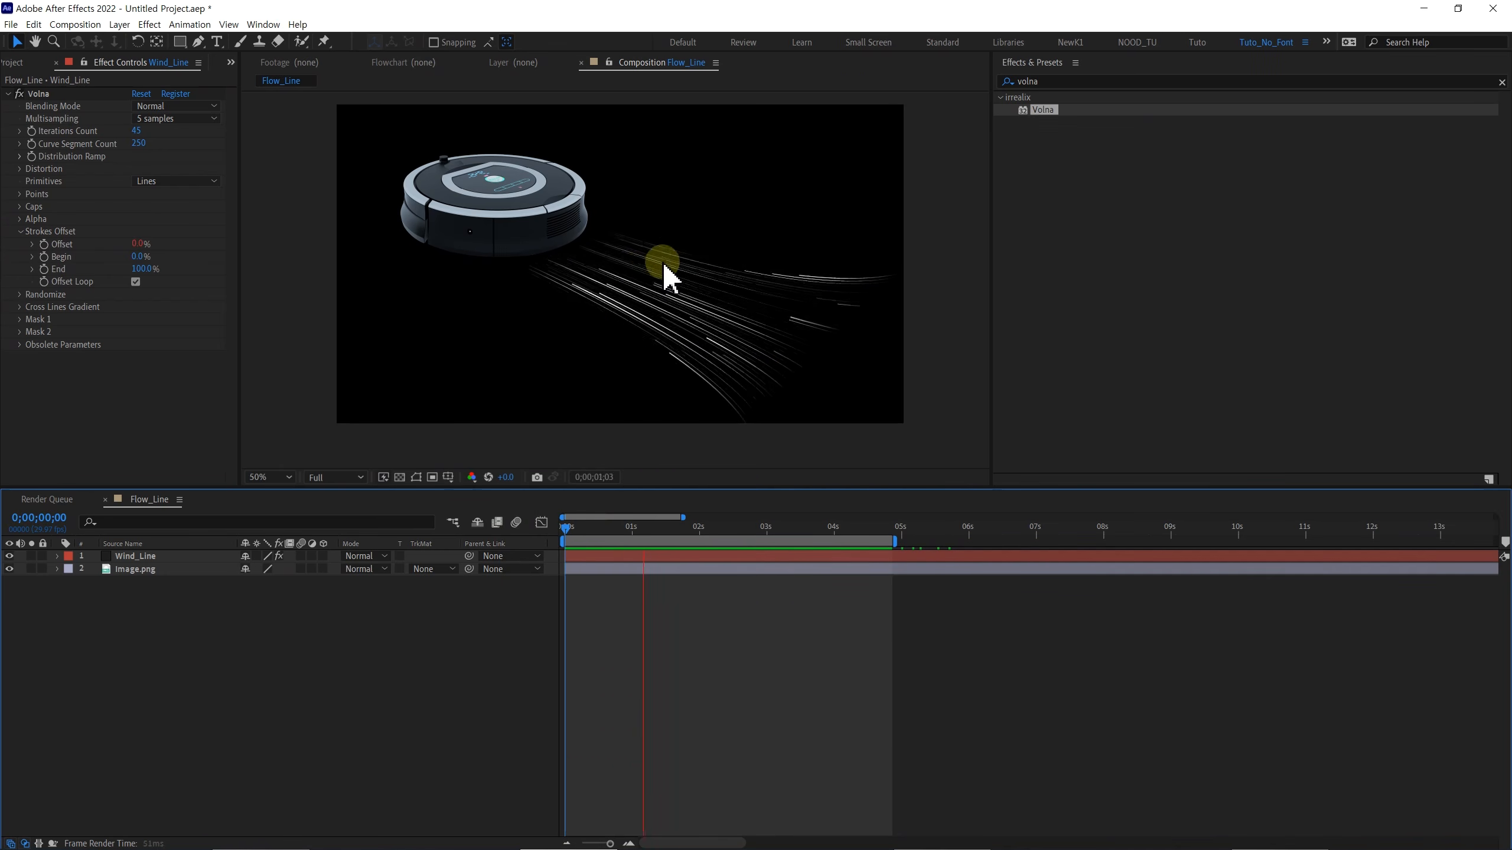
{"action": "key", "text": "space"}
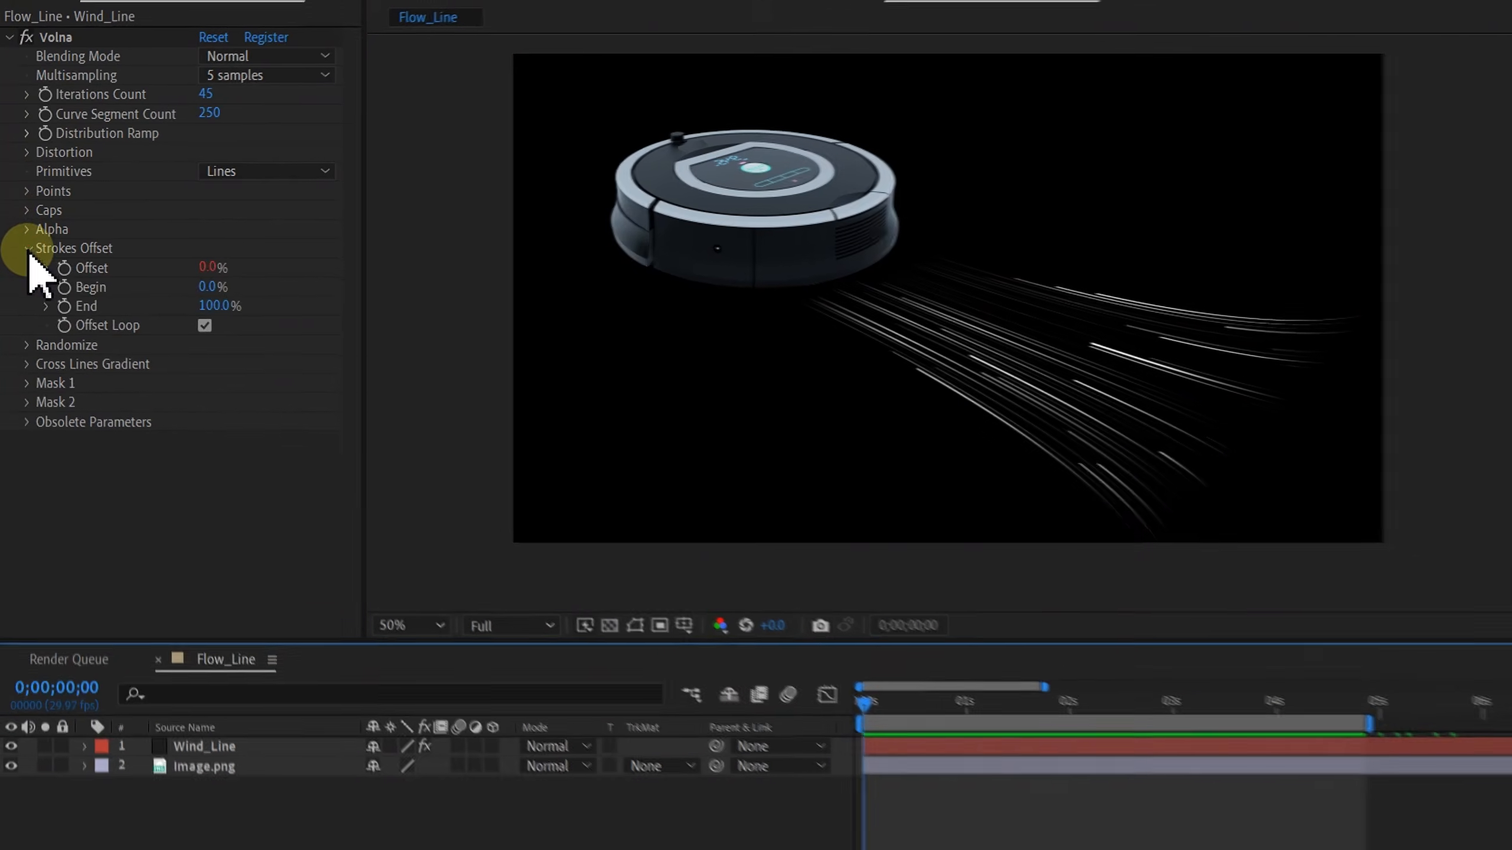
- Set Colors Count to 2 in the Obsolete Parameters of Volna's Mask 1, with the Strokes Offset group collapsed
{"action": "left_click", "coordinate": [20, 232]}
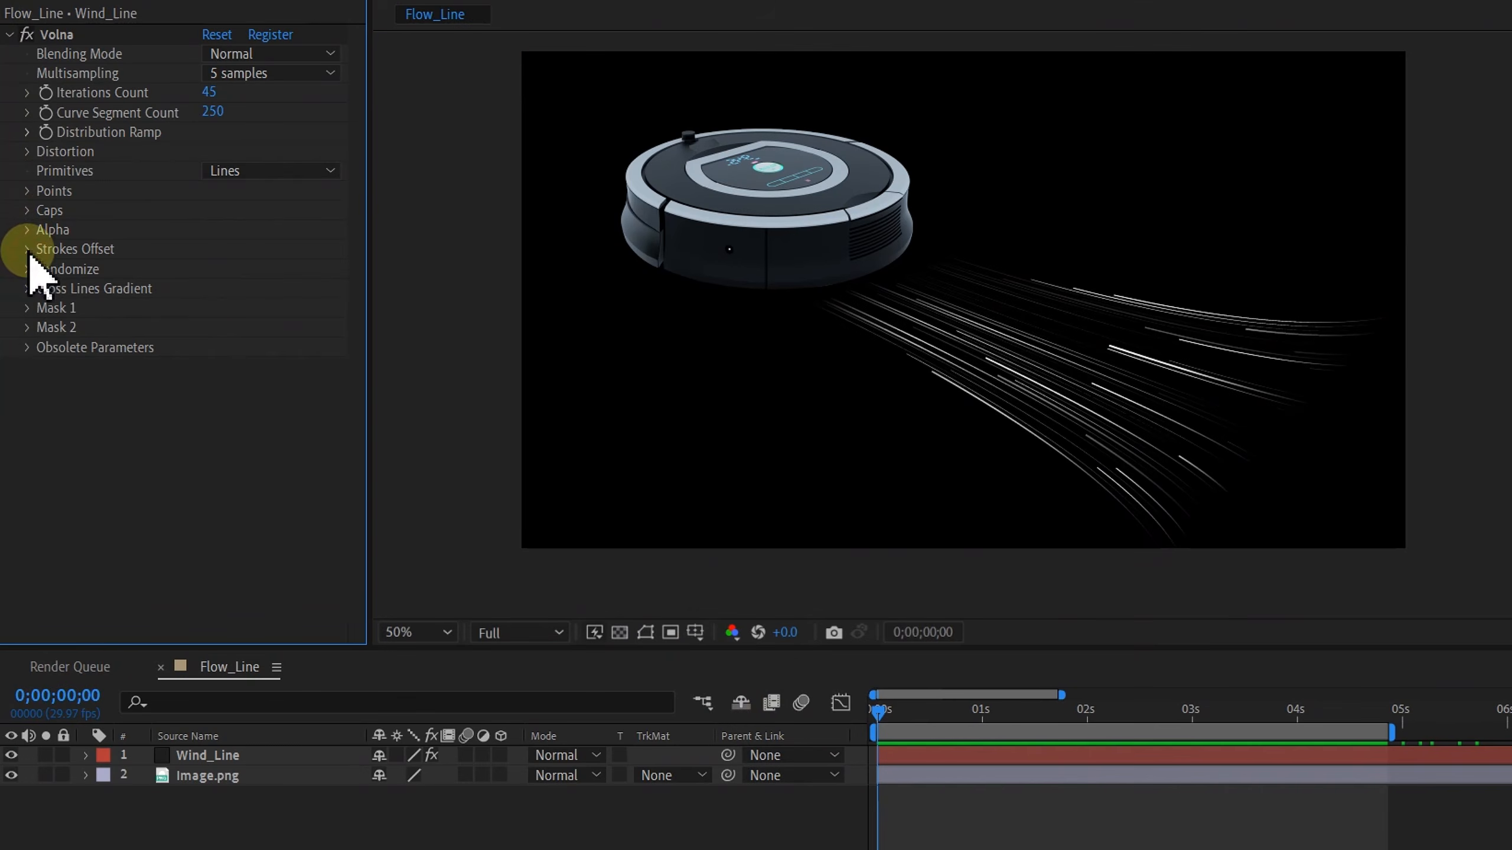
{"action": "left_click", "coordinate": [27, 308]}
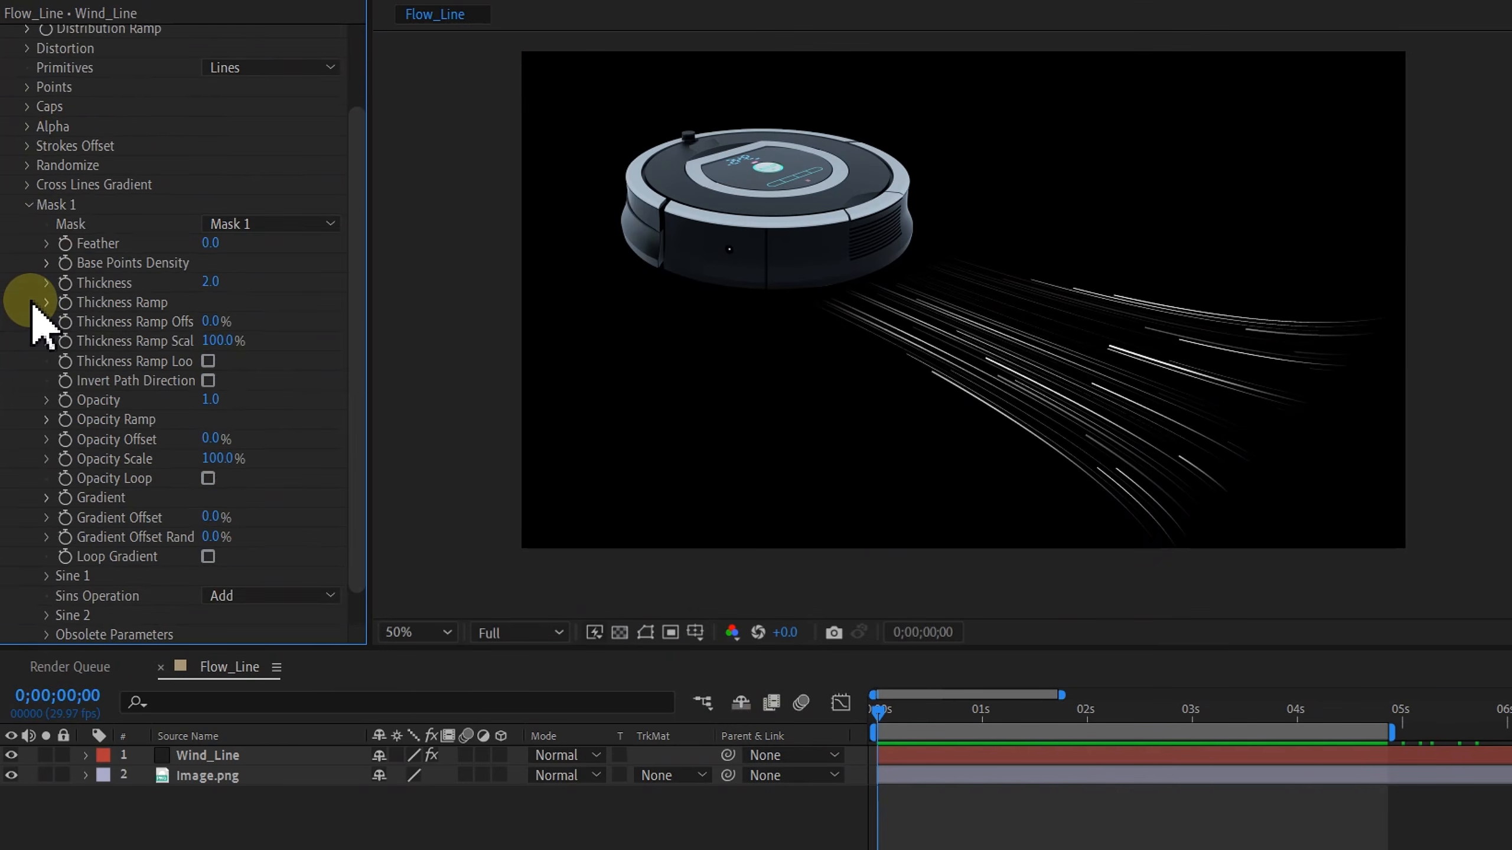
{"action": "scroll", "coordinate": [34, 307], "scroll_direction": "down", "scroll_amount": 1}
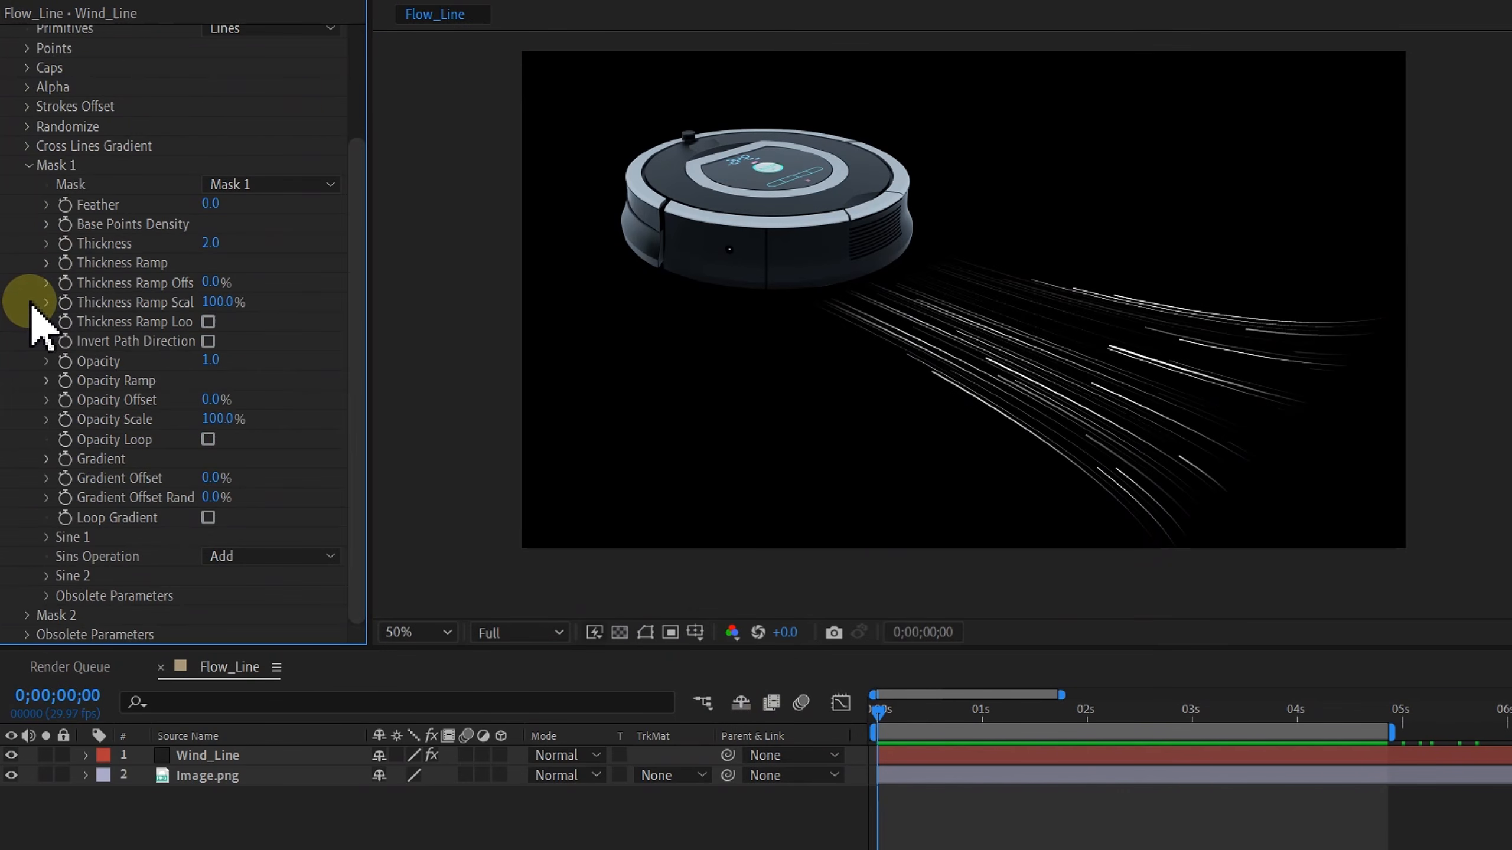
{"action": "left_click", "coordinate": [48, 595]}
{"action": "left_click", "coordinate": [238, 499]}
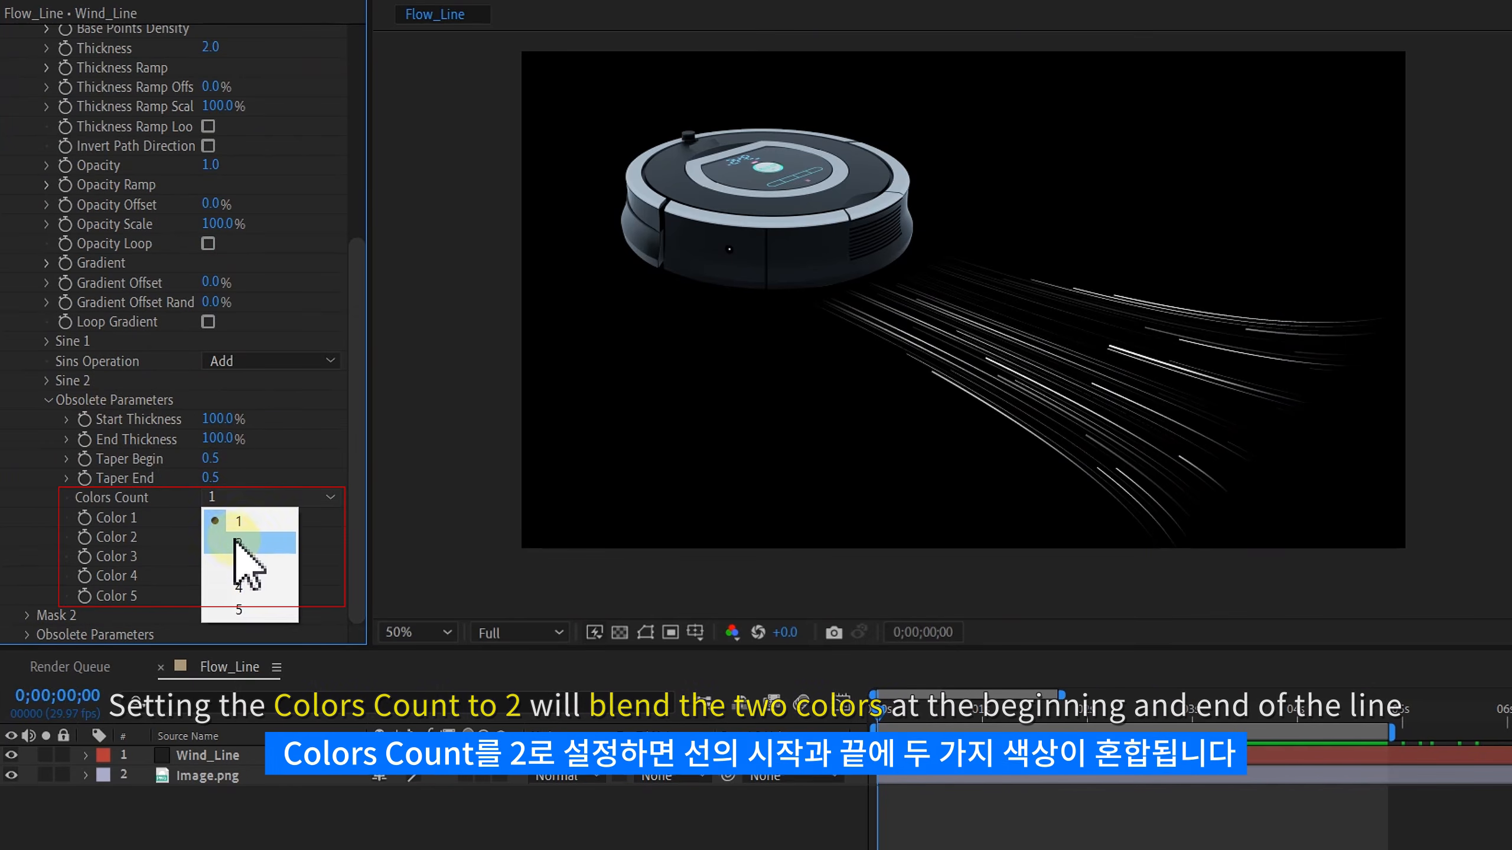
{"action": "left_click", "coordinate": [238, 543]}
- Set Mask 1's Color 1 to a saturated blue and Color 2 to light blue C7E5FF
{"action": "left_click", "coordinate": [214, 518]}
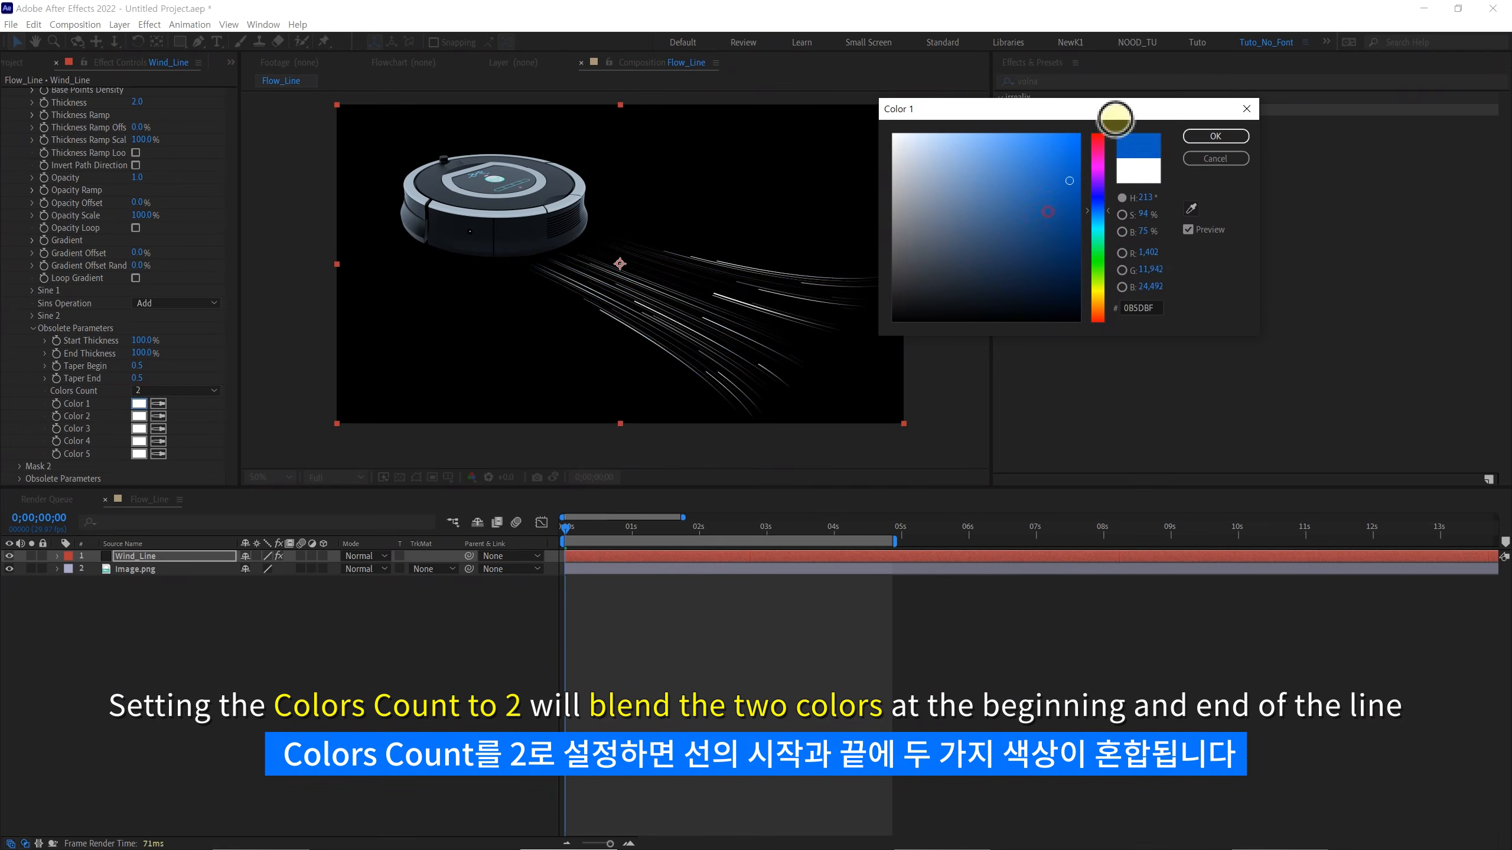
{"action": "left_click", "coordinate": [1215, 136]}
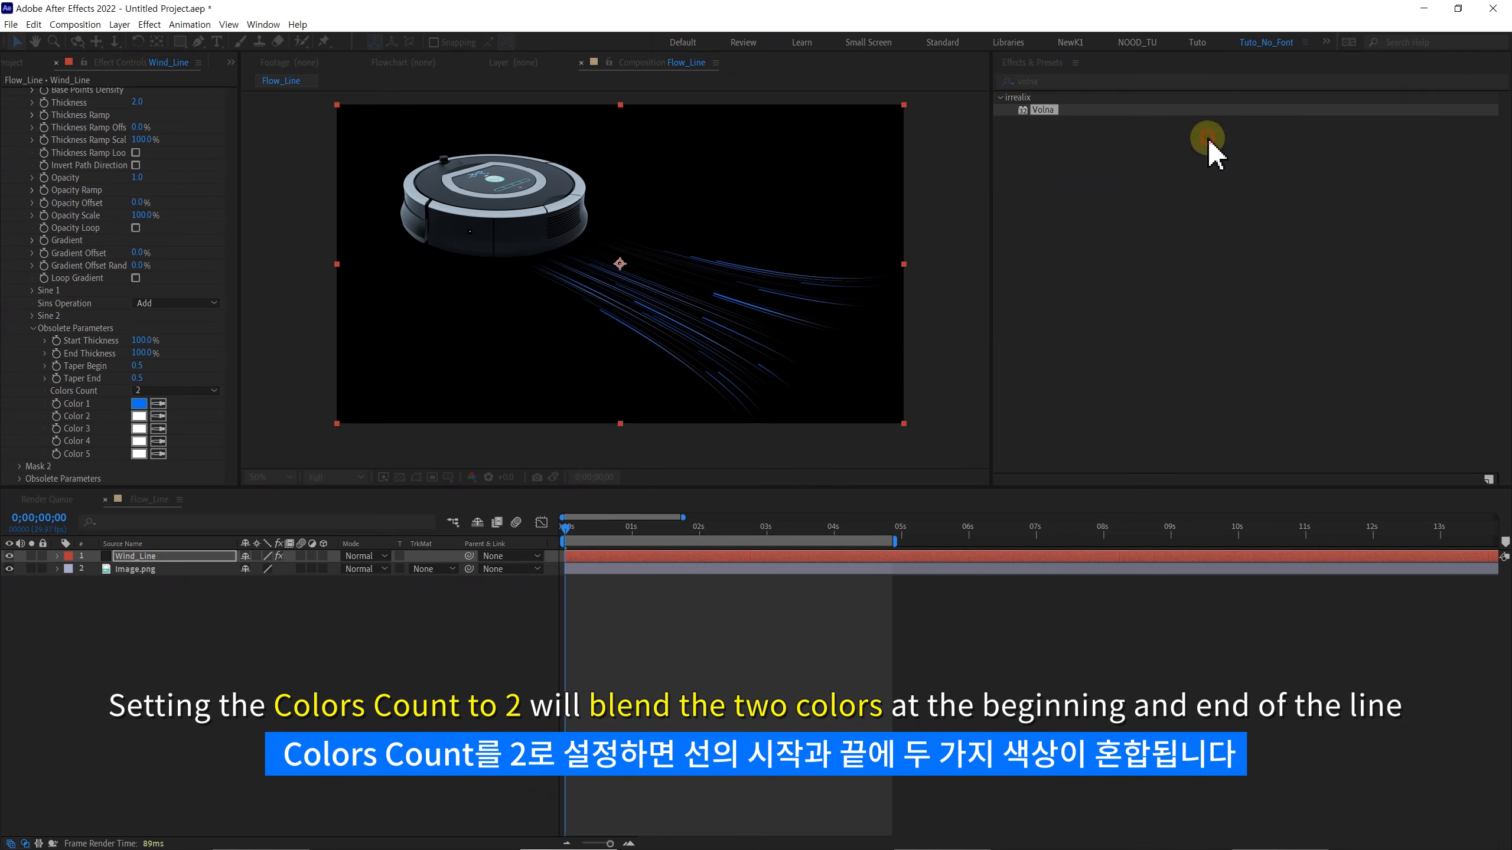
{"action": "left_click", "coordinate": [140, 419]}
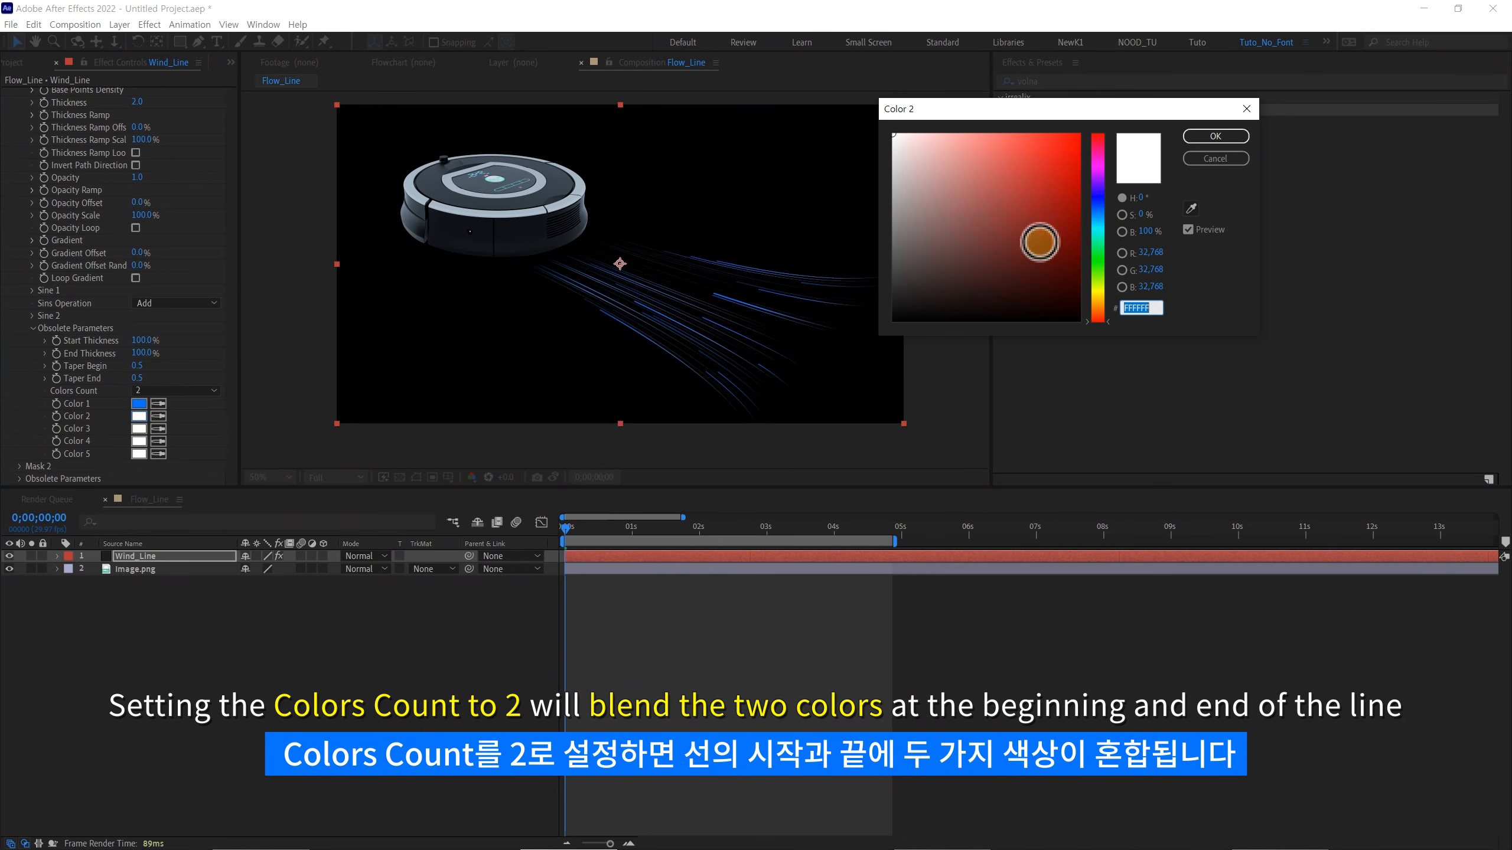
{"action": "left_click", "coordinate": [1098, 213]}
{"action": "left_click", "coordinate": [1027, 179]}
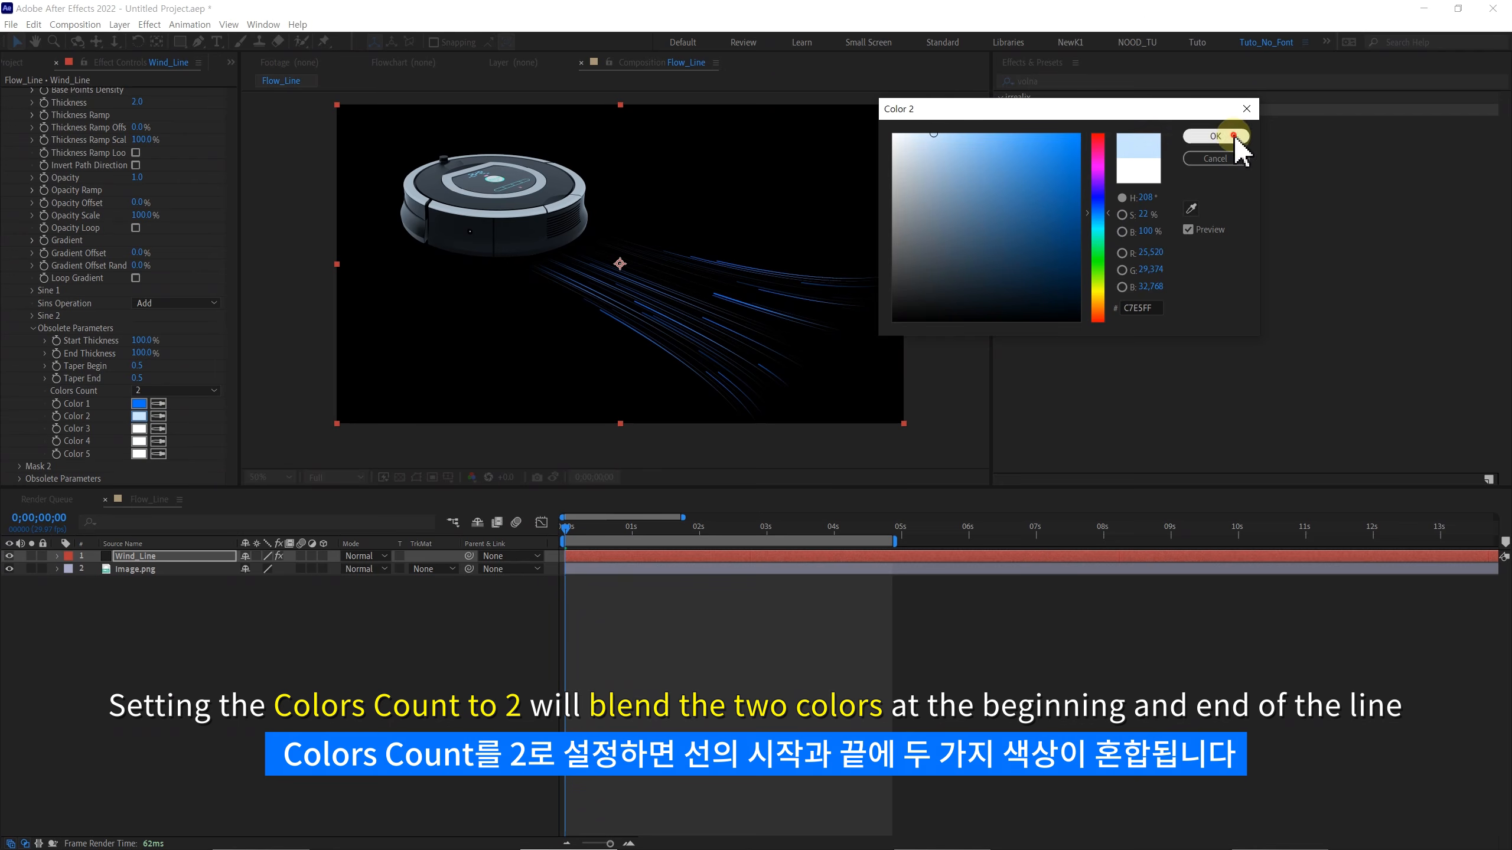
{"action": "left_click", "coordinate": [1215, 135]}
- Test red FF0000 and lime green A3FF00 as Mask 1's Color 2, settling on a pale blue
{"action": "scroll", "coordinate": [722, 311], "scroll_direction": "up", "scroll_amount": 2}
{"action": "left_click_drag", "start_coordinate": [726, 371], "coordinate": [630, 341]}
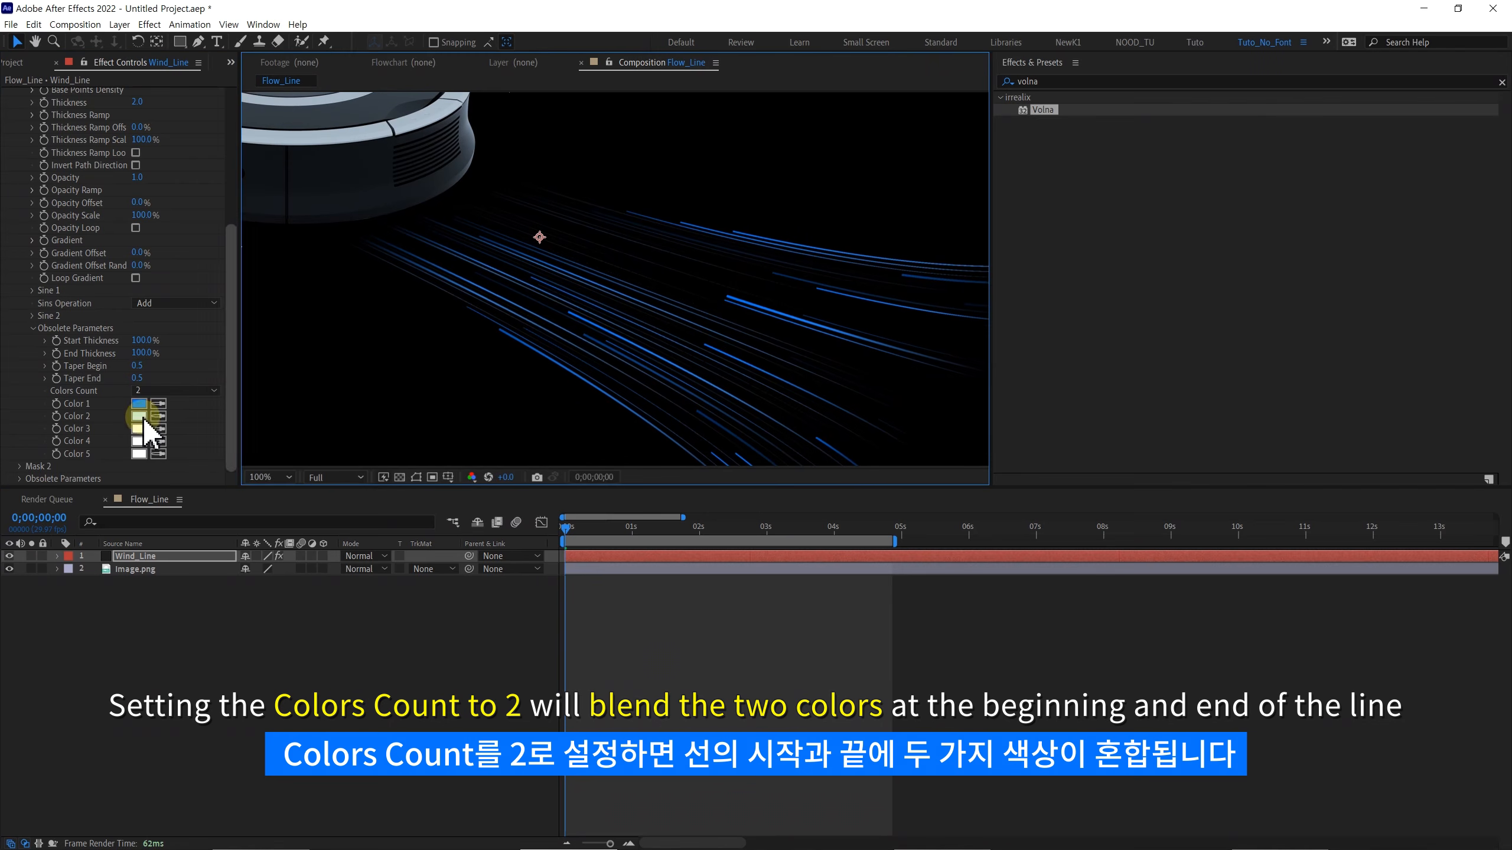
{"action": "left_click", "coordinate": [139, 416]}
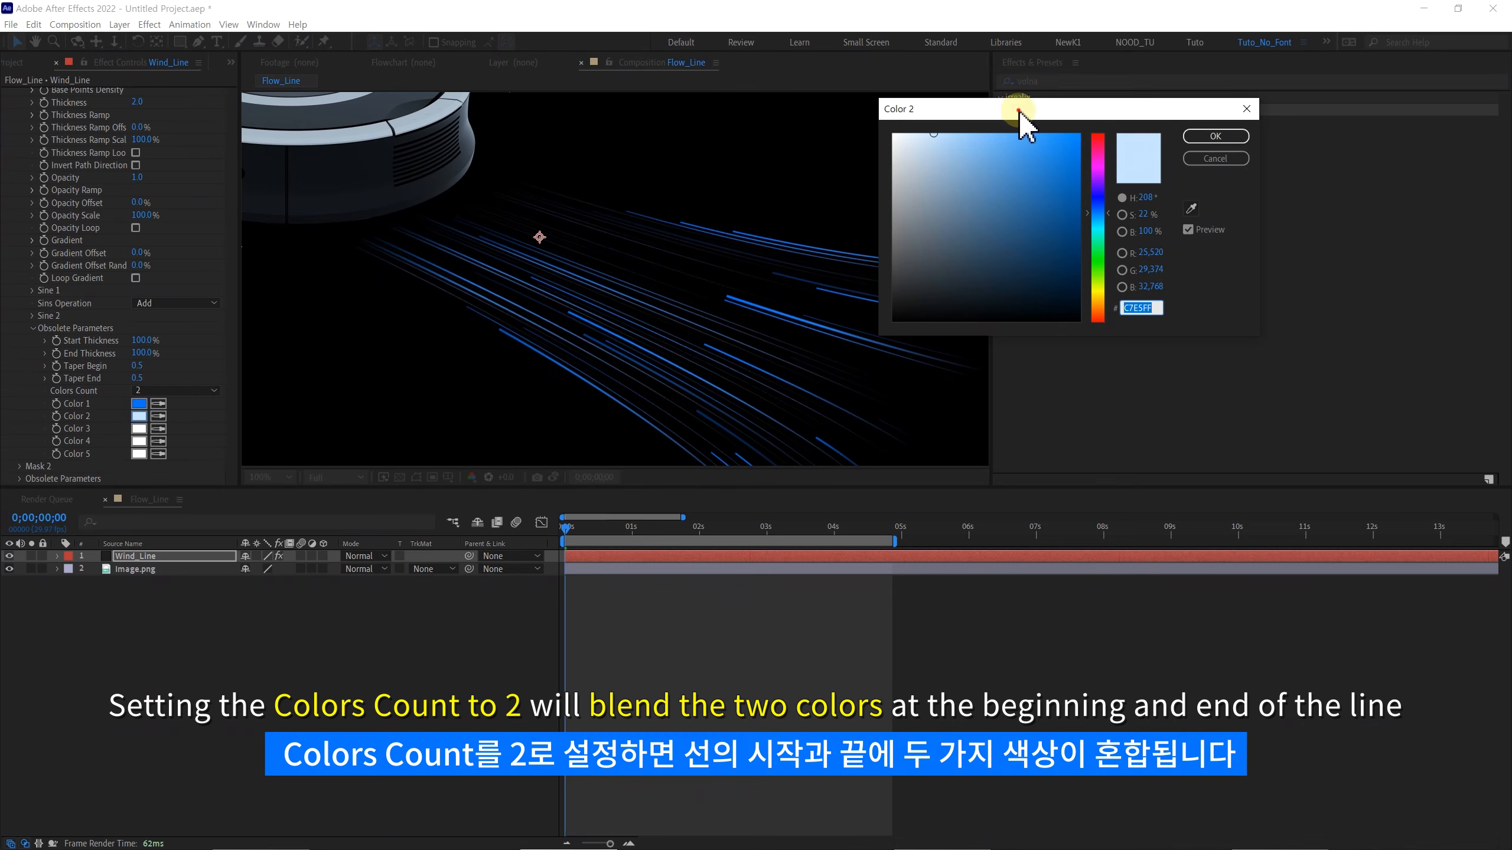
{"action": "left_click_drag", "start_coordinate": [1018, 110], "coordinate": [1050, 79]}
{"action": "left_click", "coordinate": [1133, 104]}
{"action": "left_click_drag", "start_coordinate": [1053, 152], "coordinate": [1135, 92]}
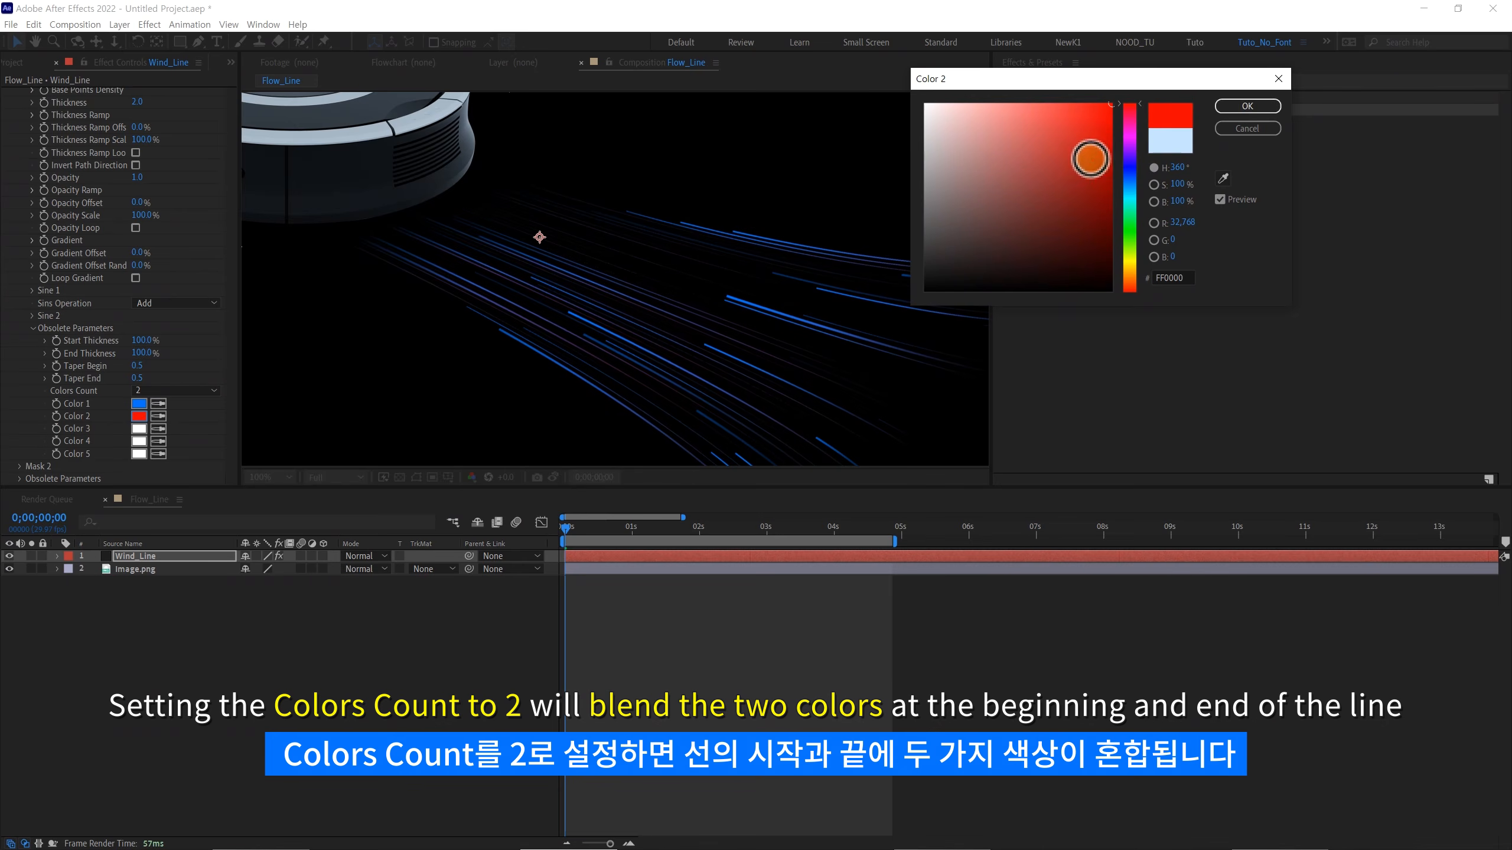
{"action": "left_click_drag", "start_coordinate": [1127, 214], "coordinate": [1056, 250]}
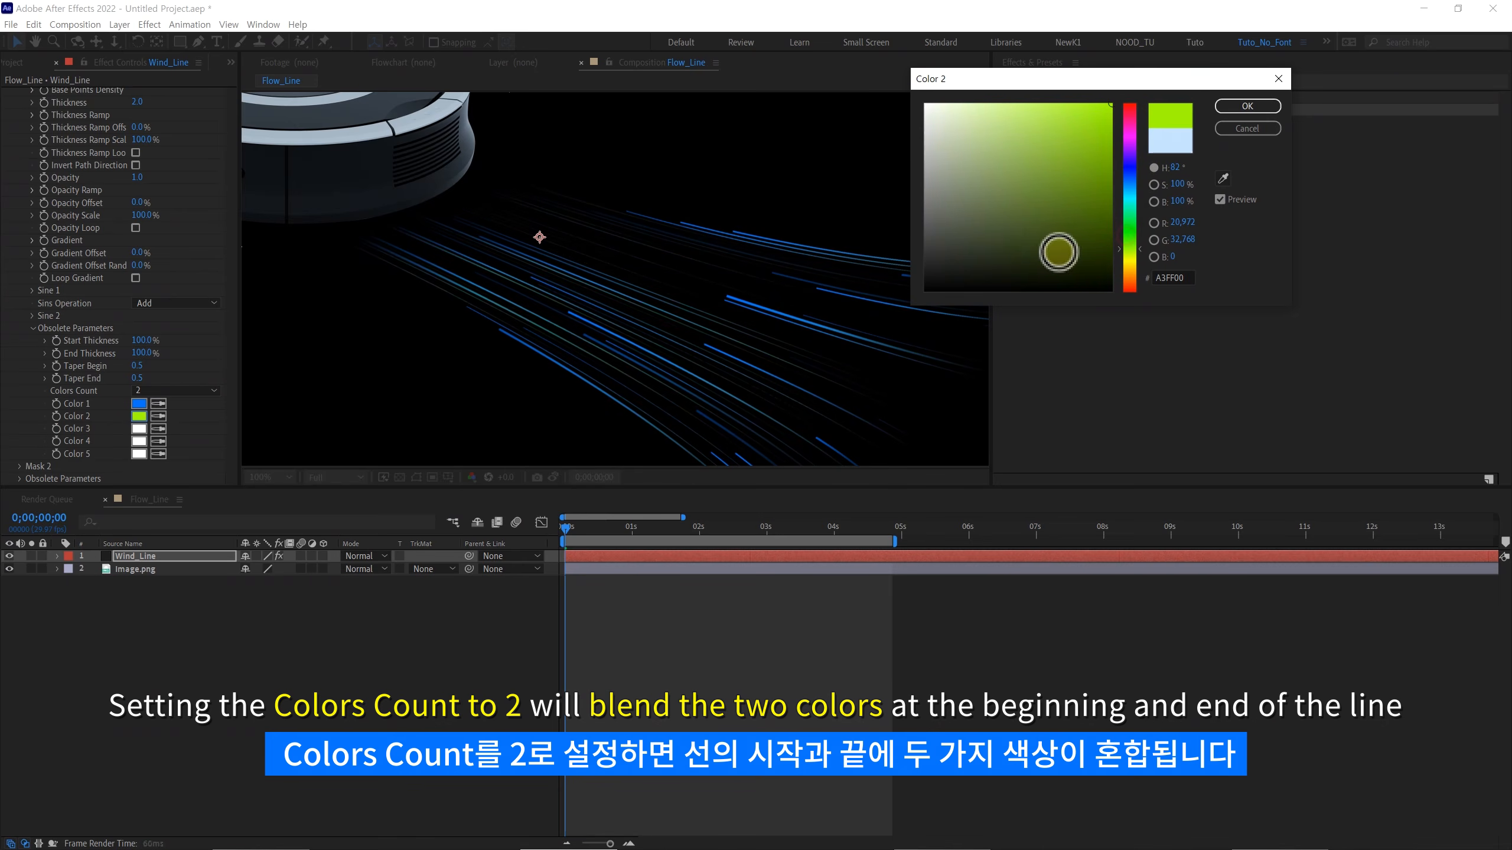
{"action": "left_click", "coordinate": [1134, 170]}
{"action": "left_click_drag", "start_coordinate": [1053, 142], "coordinate": [943, 42]}
{"action": "mouse_move", "coordinate": [1130, 179]}
{"action": "left_mouse_down"}
{"action": "mouse_move", "coordinate": [1138, 202]}
{"action": "mouse_move", "coordinate": [1135, 187]}
{"action": "left_mouse_up"}
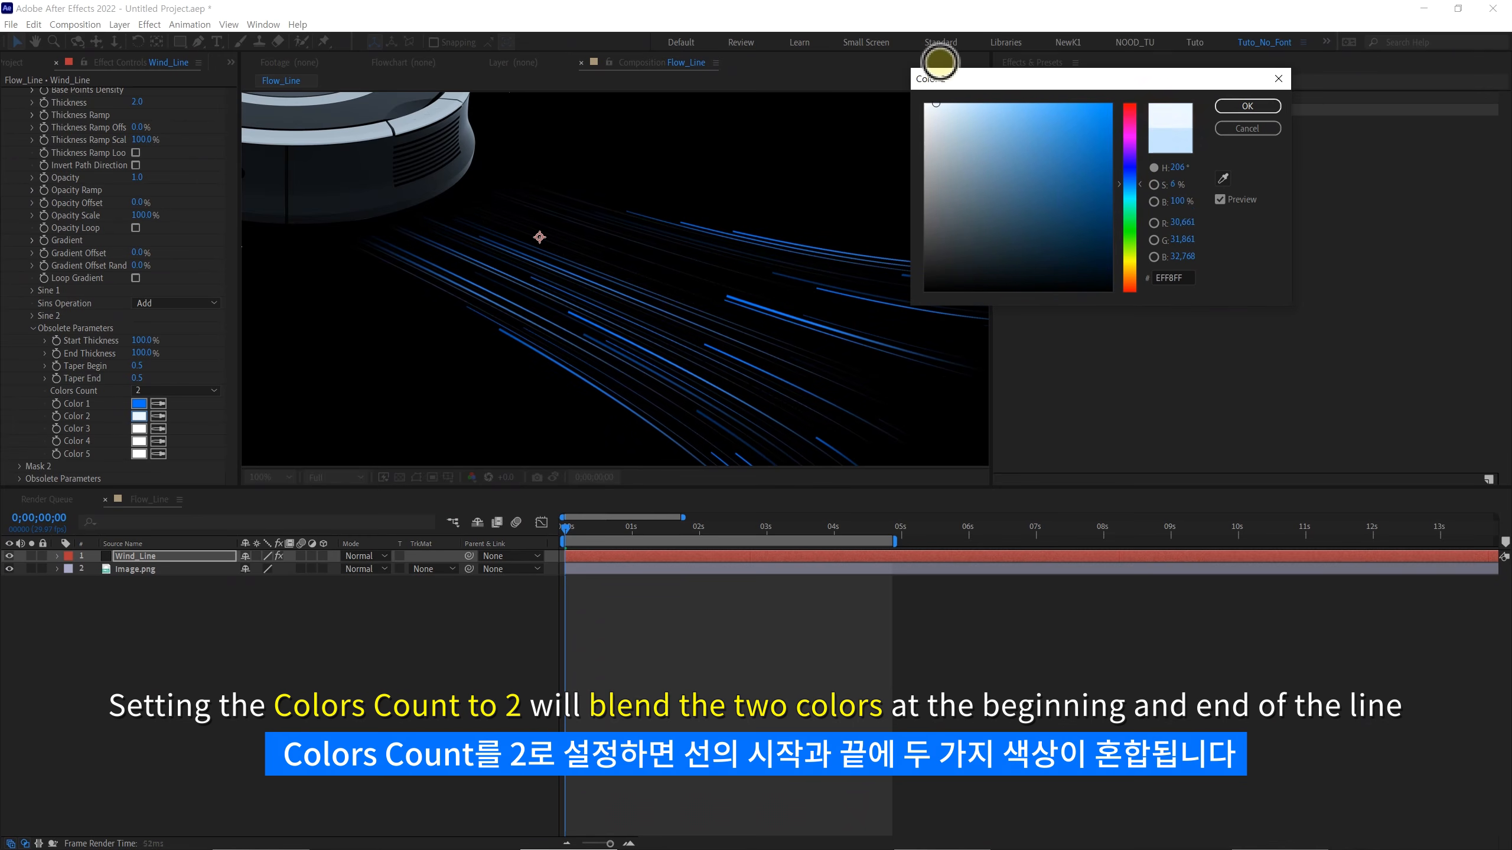
{"action": "left_click", "coordinate": [1246, 106]}
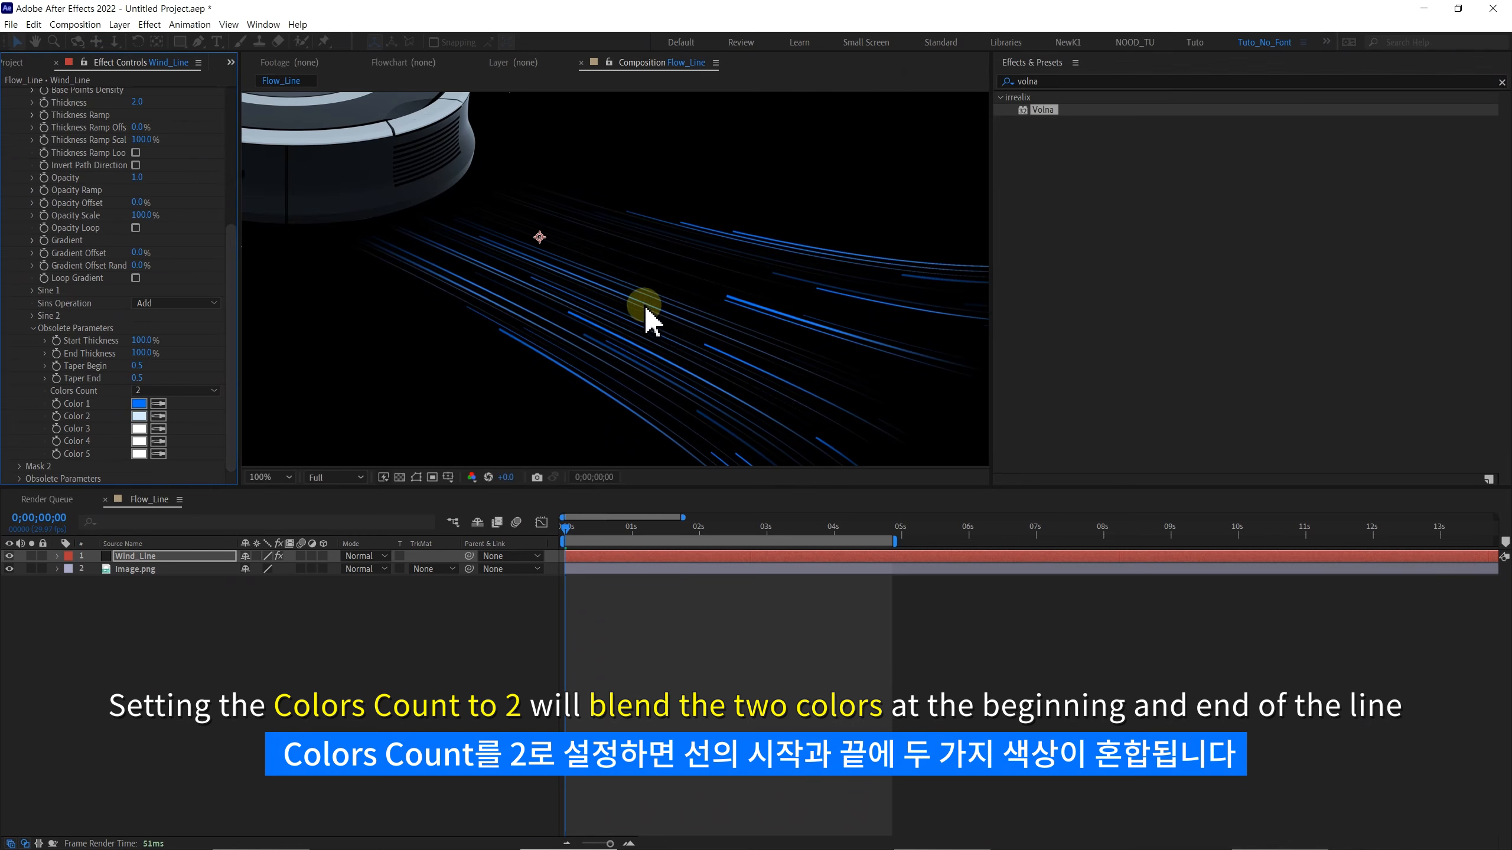
- Preview the two-color flow lines from the first frame with the whole composition in view
{"action": "scroll", "coordinate": [617, 338], "scroll_direction": "down", "scroll_amount": 2}
{"action": "left_click_drag", "start_coordinate": [617, 337], "coordinate": [672, 336]}
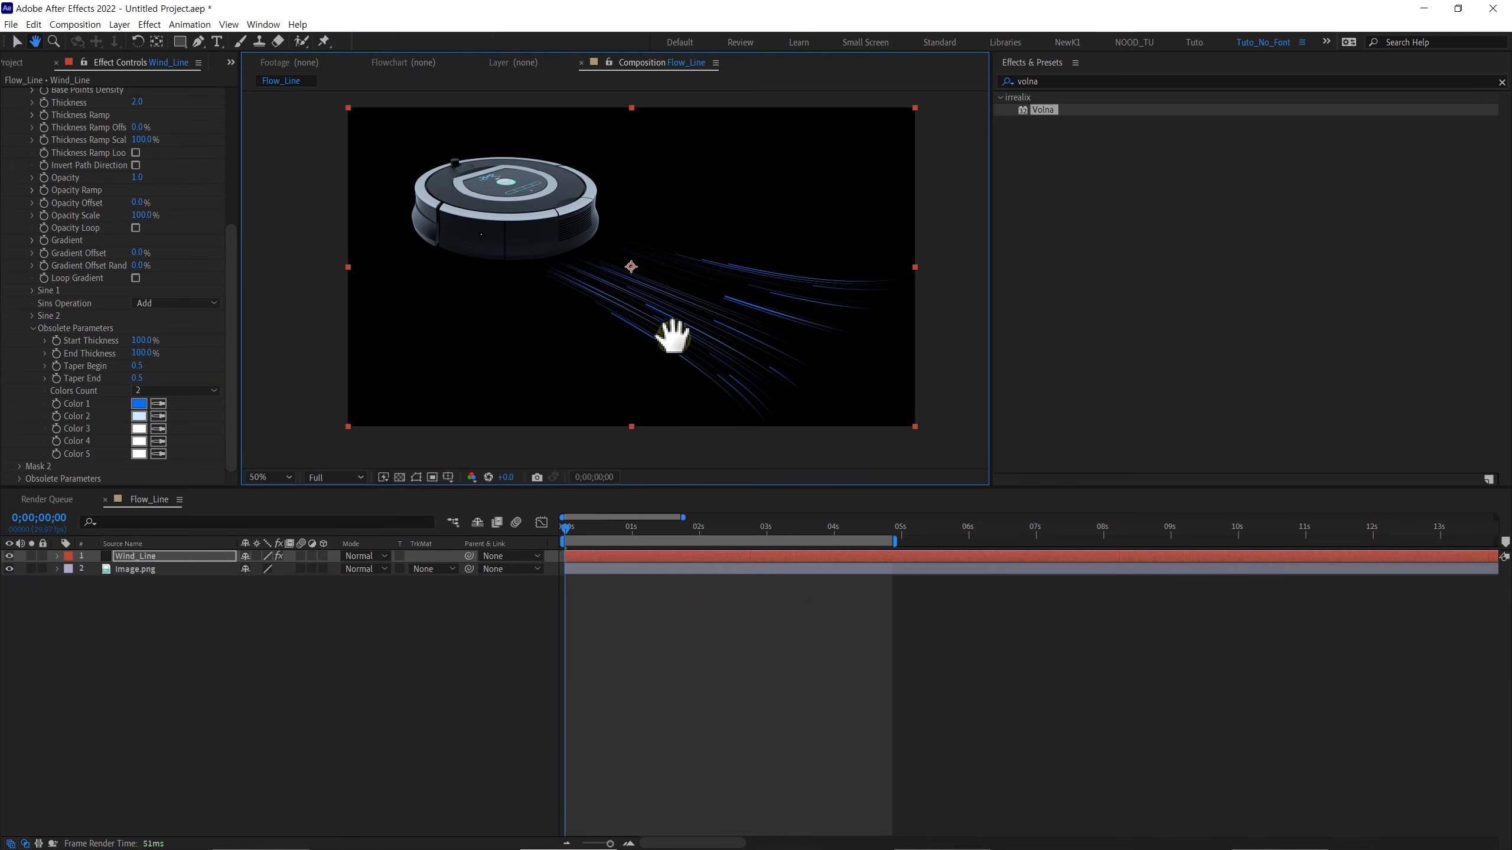
{"action": "left_click", "coordinate": [565, 539]}
{"action": "key", "text": "space"}
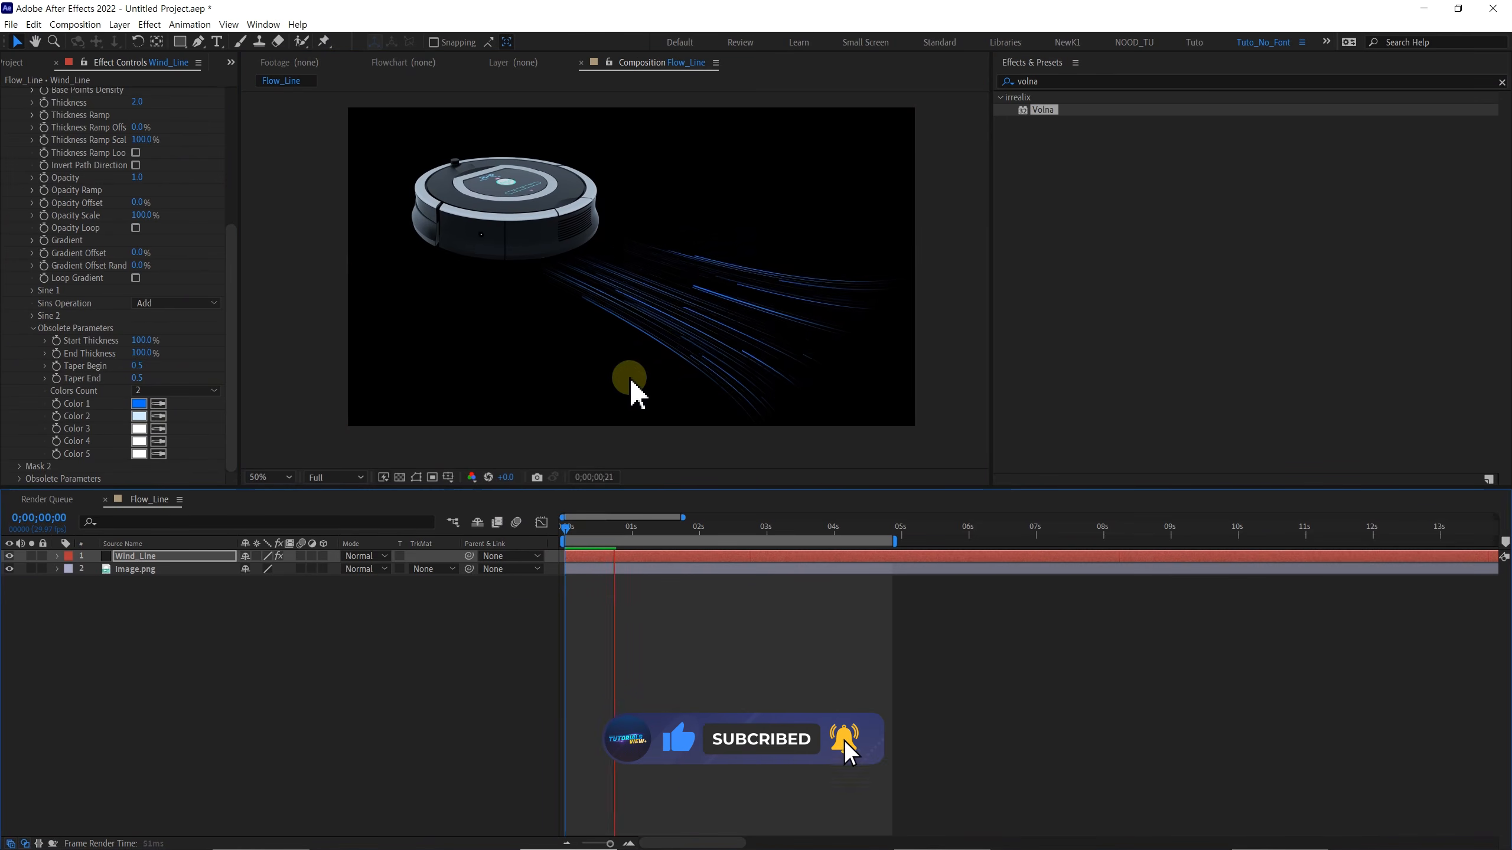
{"action": "key", "text": "space"}
- Collapse the Volna effect and apply the Colorama effect to the Wind_Line layer beneath it
{"action": "scroll", "coordinate": [132, 236], "scroll_direction": "up", "scroll_amount": 1}
{"action": "scroll", "coordinate": [133, 236], "scroll_direction": "up", "scroll_amount": 5}
{"action": "left_click", "coordinate": [8, 93]}
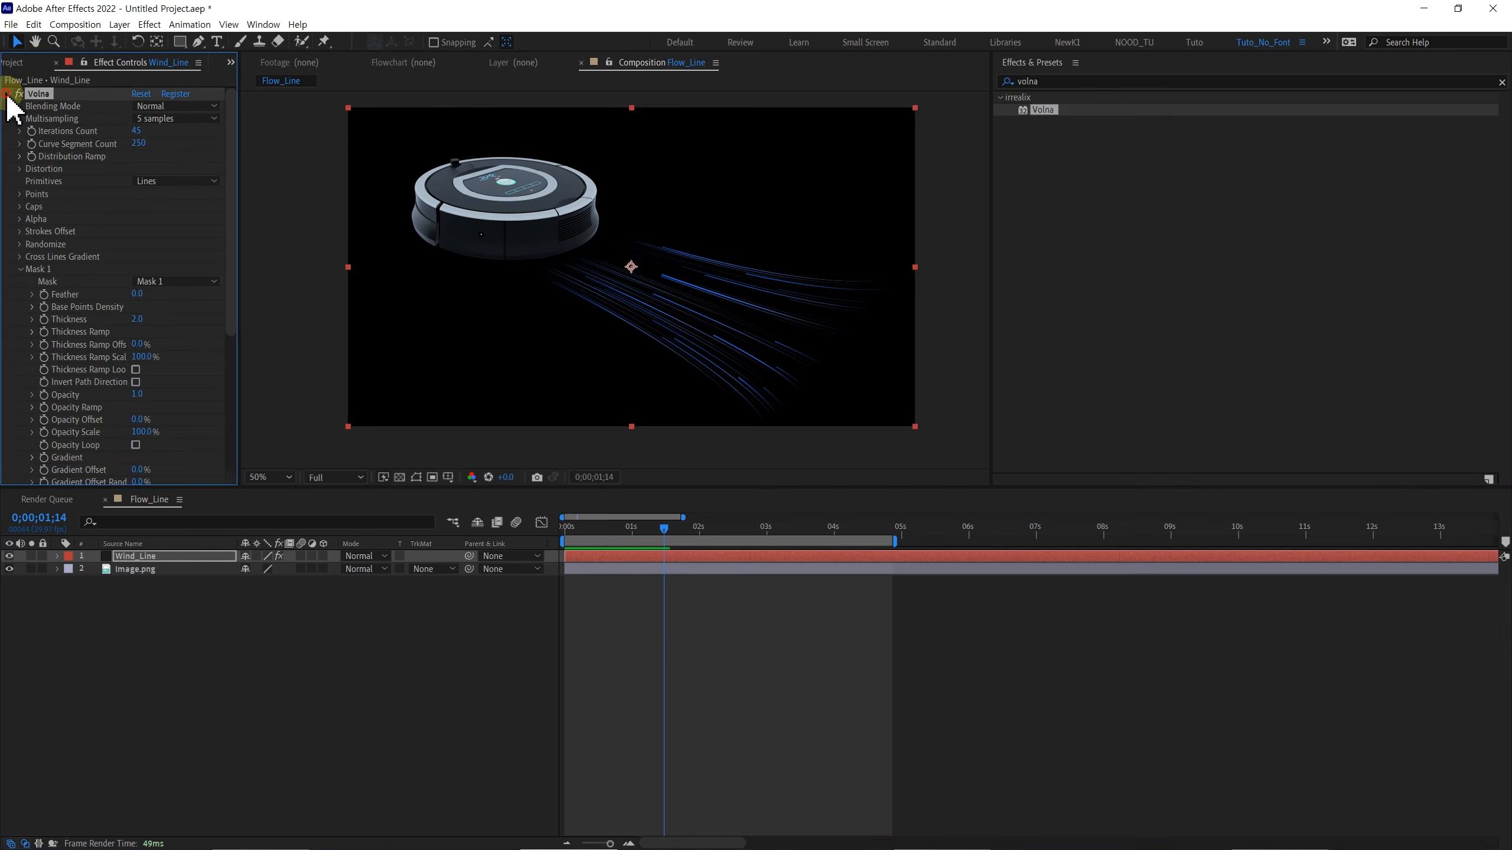
{"action": "left_click", "coordinate": [619, 558]}
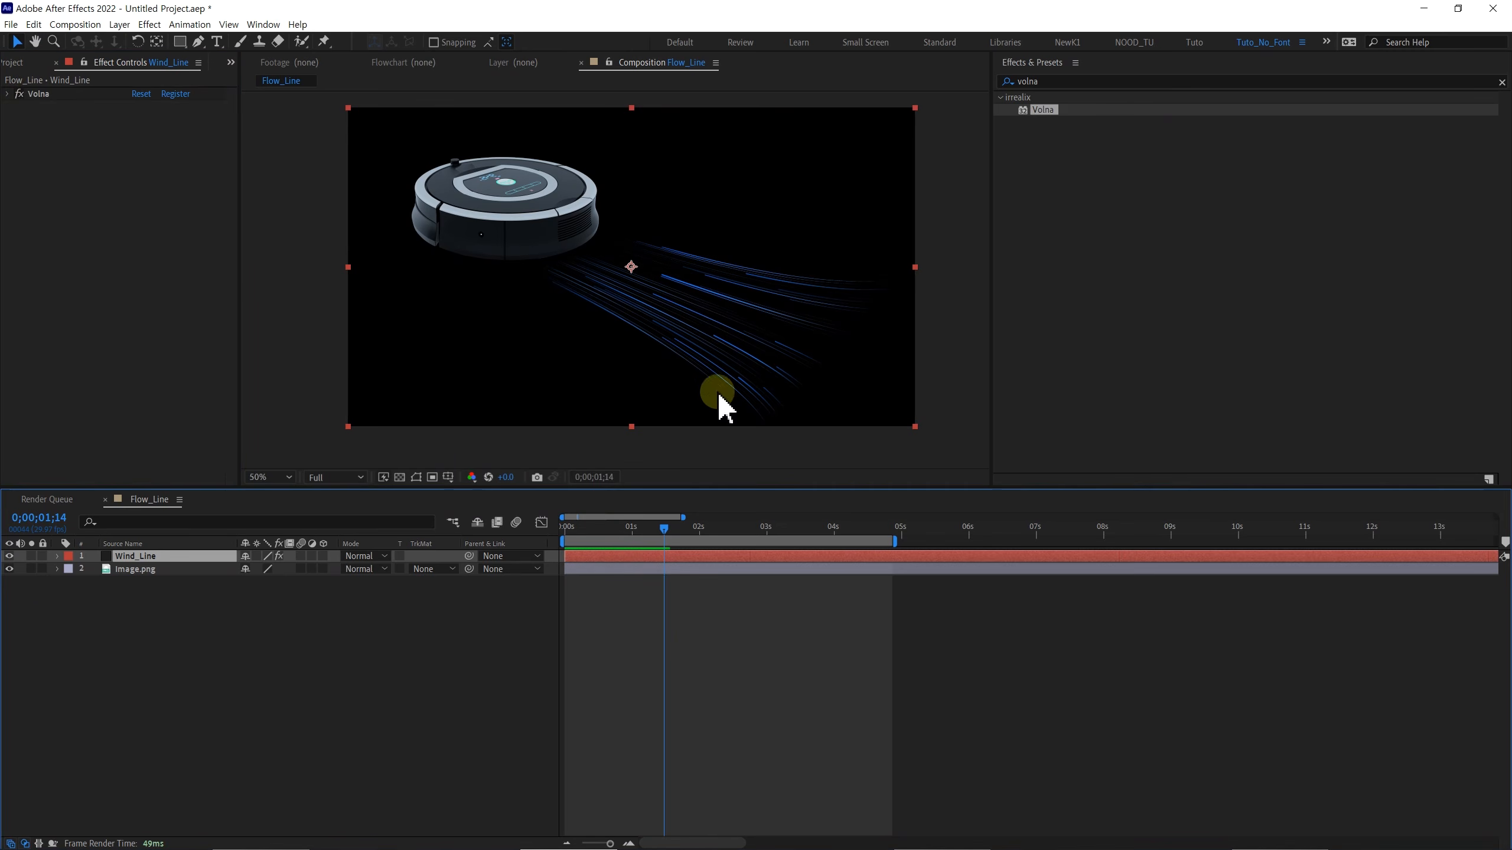
{"action": "double_click", "coordinate": [1047, 79]}
{"action": "type", "text": "c"}
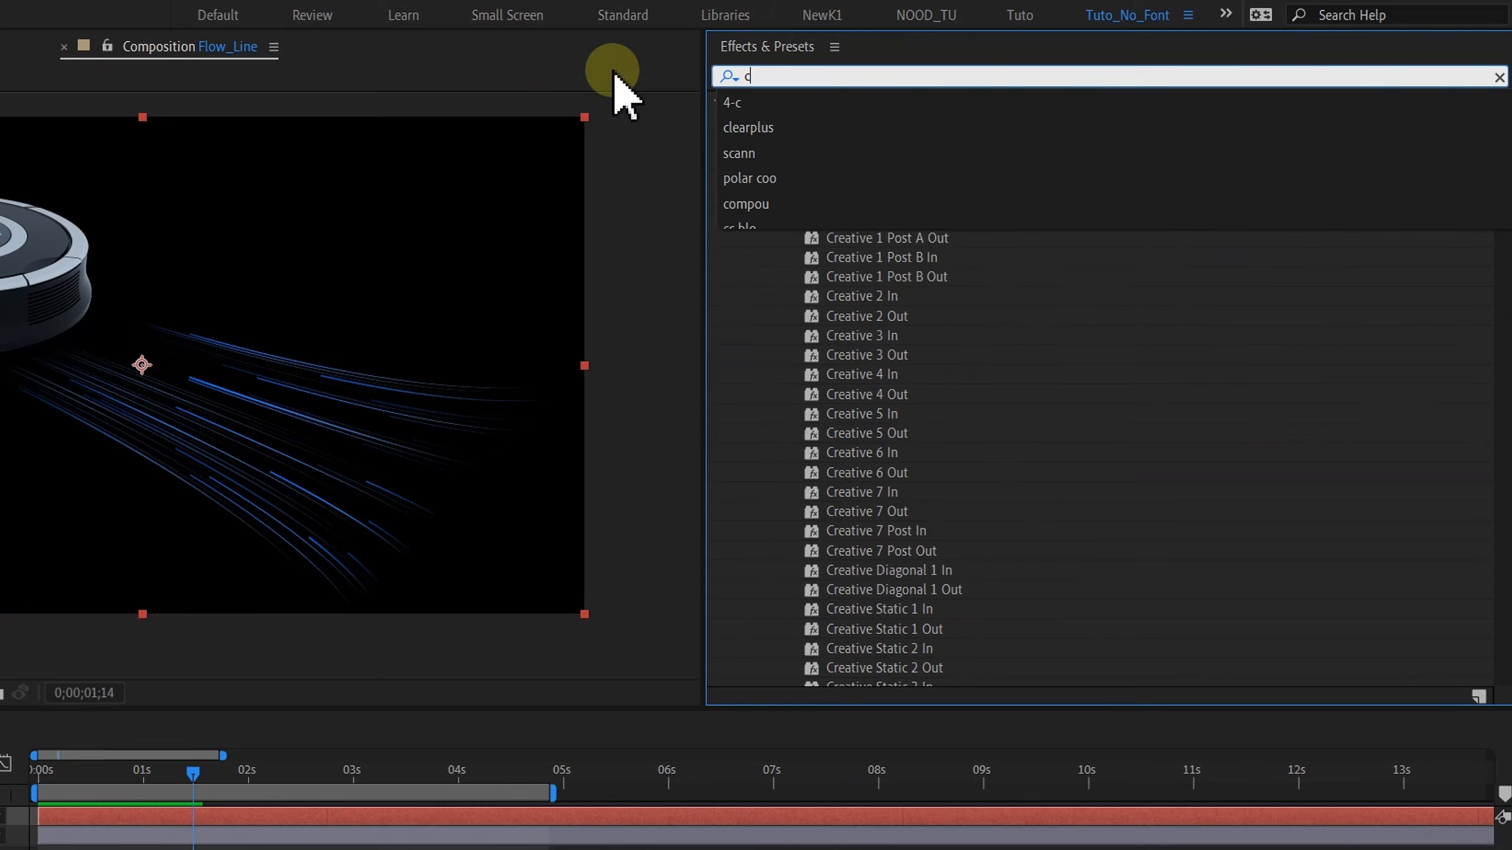
{"action": "type", "text": "olorama"}
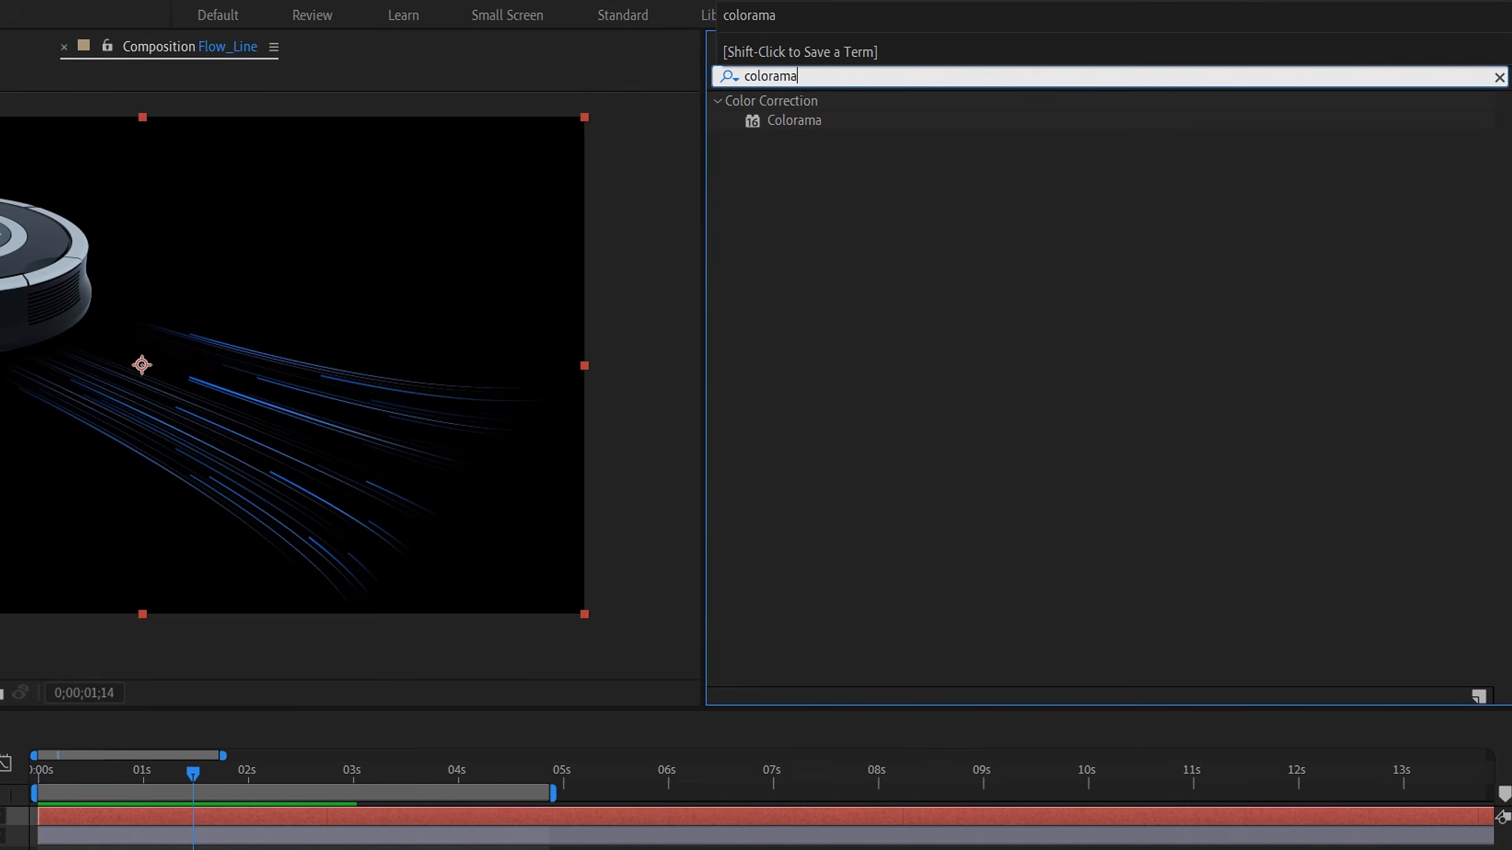
{"action": "left_click_drag", "start_coordinate": [779, 121], "coordinate": [27, 245]}
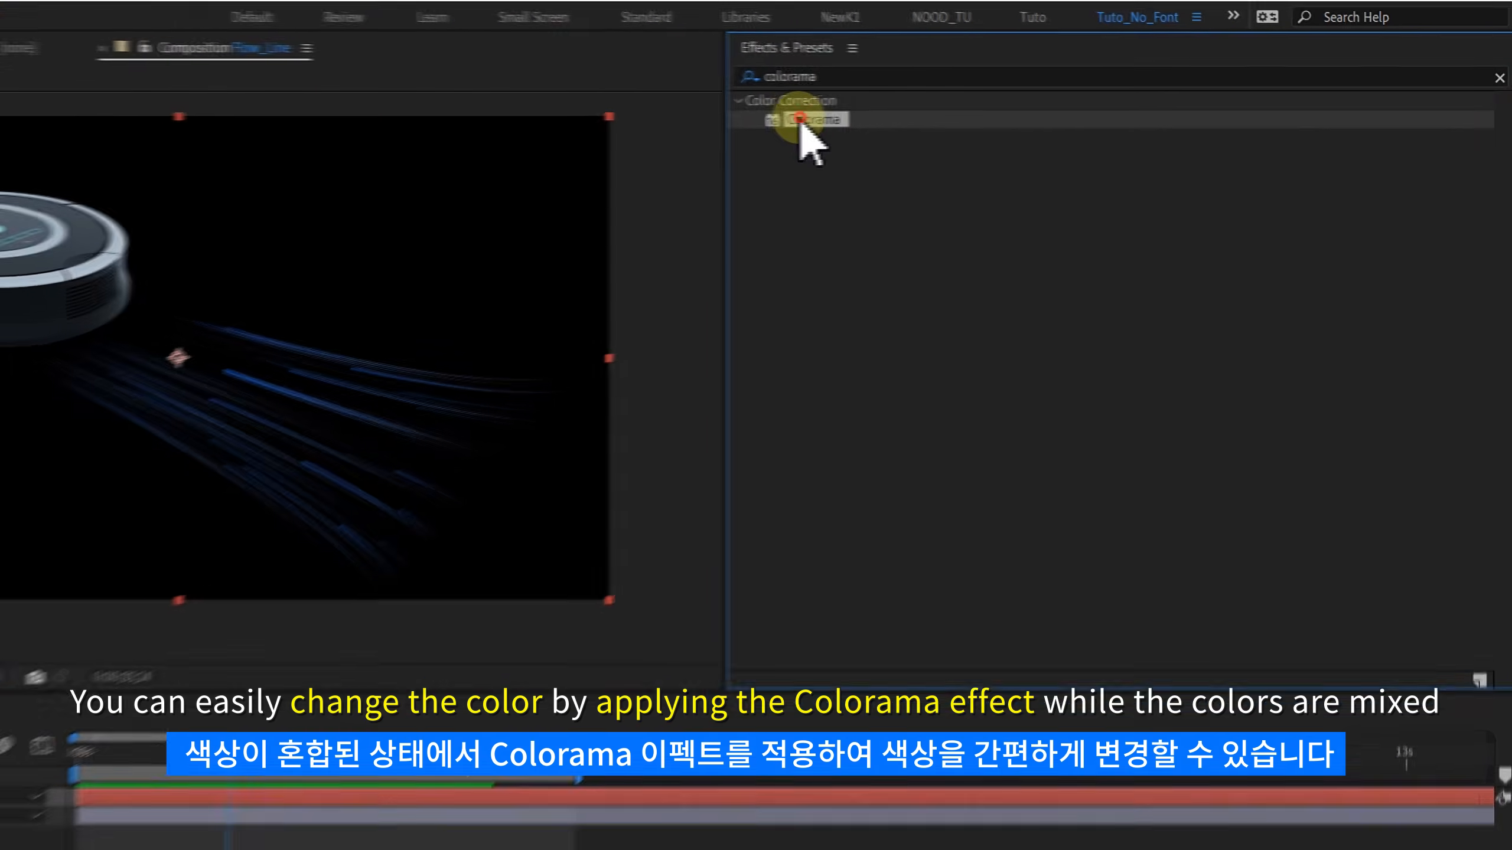
- Turn off Modify Alpha in Colorama's Modify settings and collapse that group
{"action": "left_click_drag", "start_coordinate": [558, 190], "coordinate": [548, 205]}
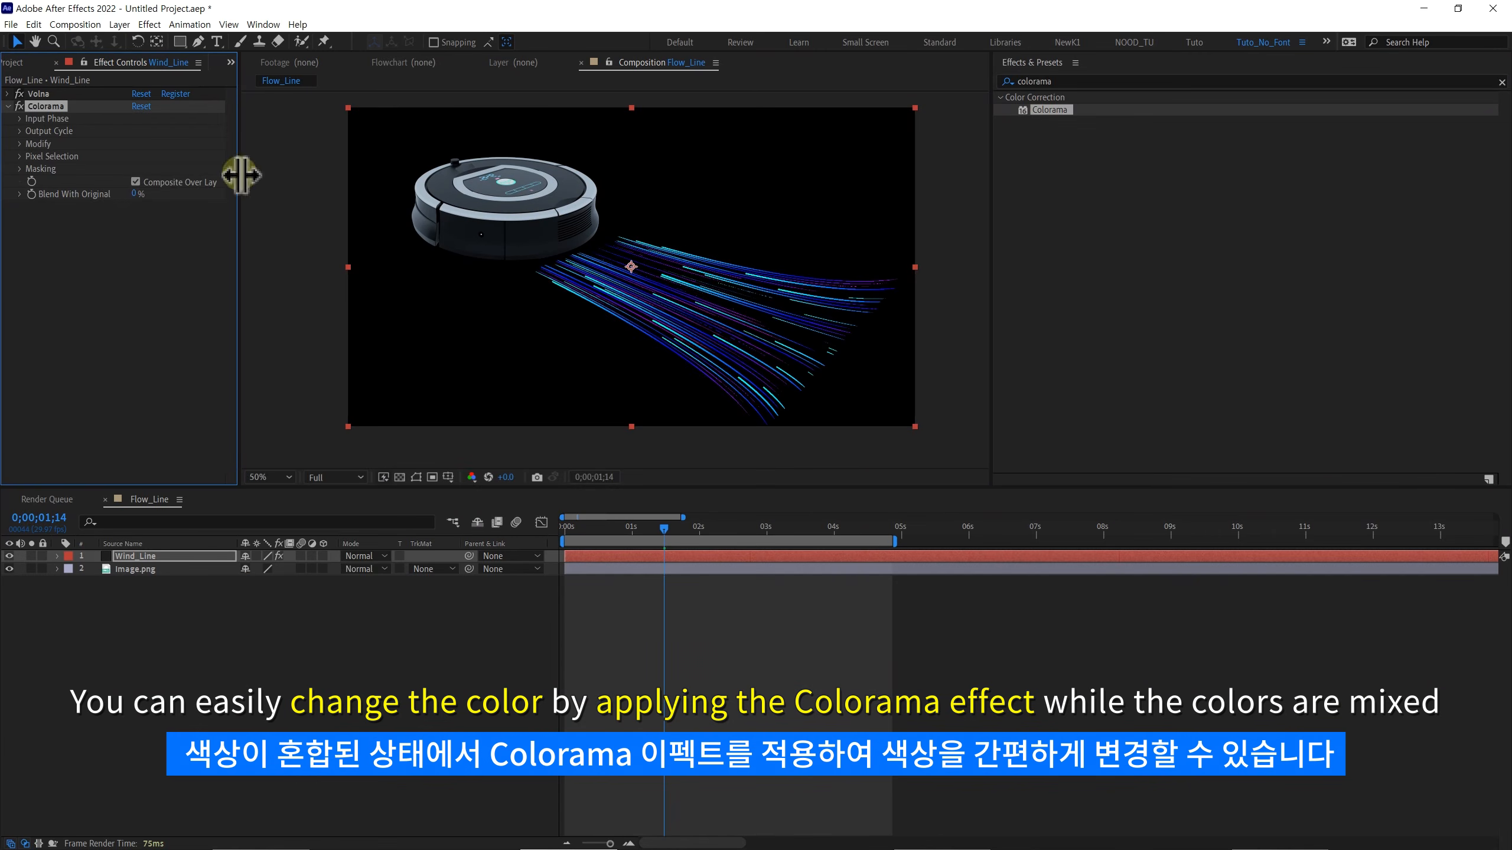
{"action": "left_click", "coordinate": [19, 144]}
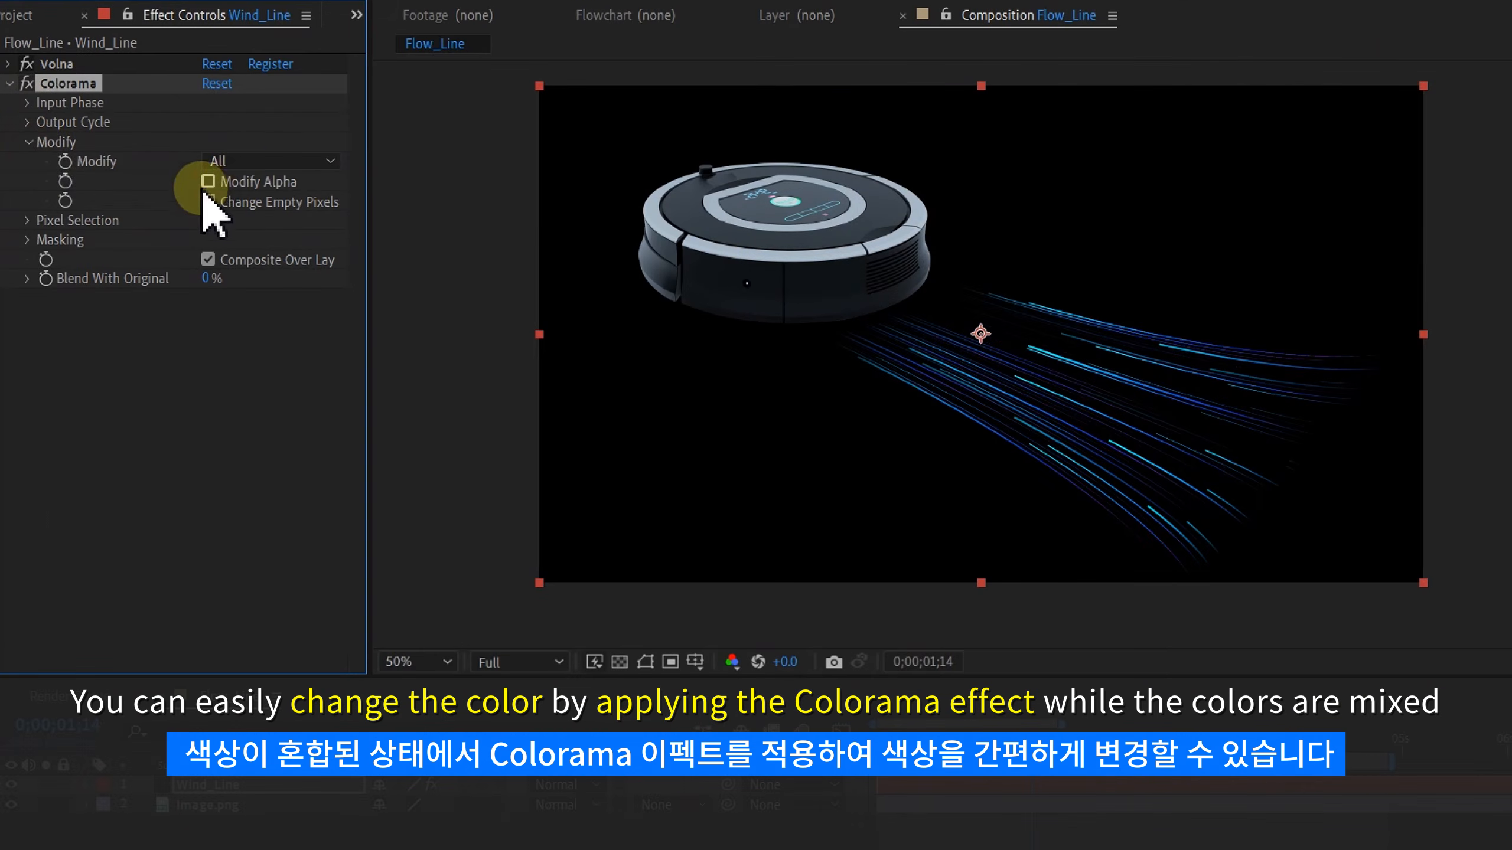
{"action": "left_click", "coordinate": [28, 140]}
- Try different Phase Shift values in Colorama's Input Phase settings to recolor the lines
{"action": "left_click", "coordinate": [27, 103]}
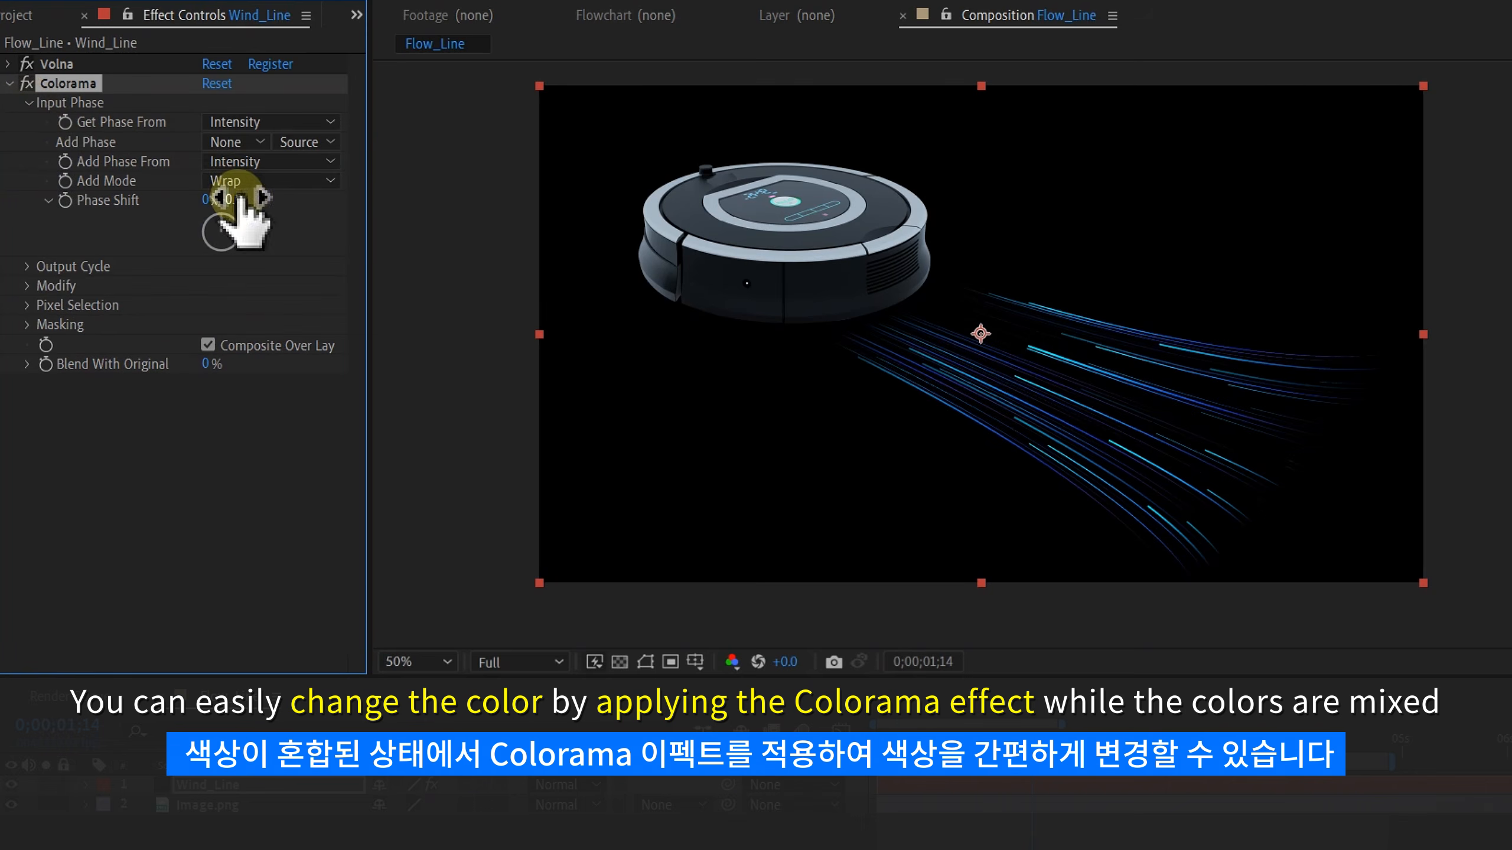
{"action": "left_click_drag", "start_coordinate": [277, 205], "coordinate": [24, 263]}
{"action": "left_click", "coordinate": [26, 105]}
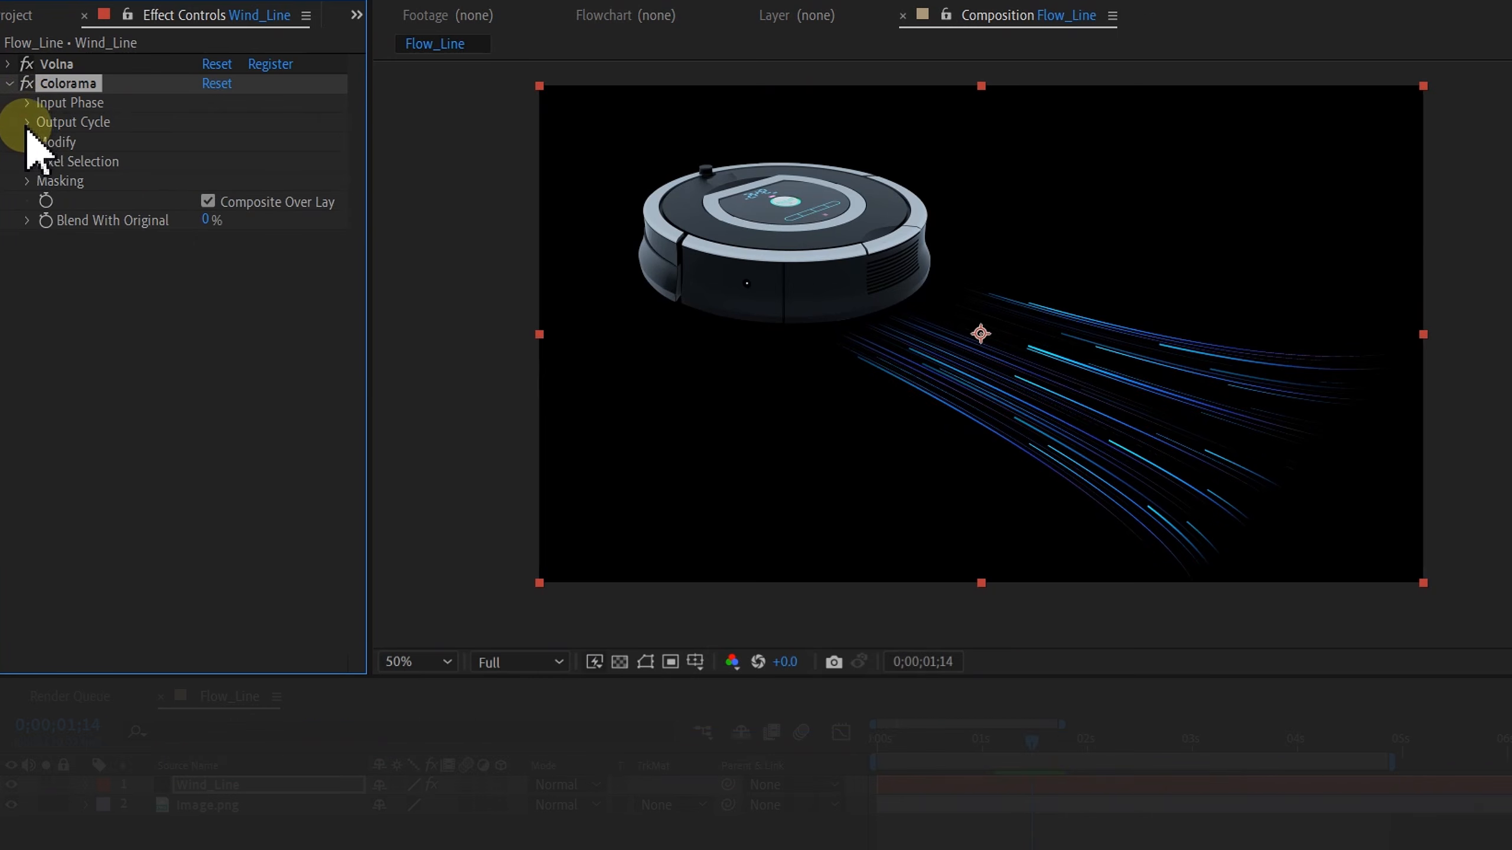
- Set Colorama's Cycle Repetitions to 3.7 in the Output Cycle settings to try multicolored flow lines
{"action": "left_click", "coordinate": [26, 122]}
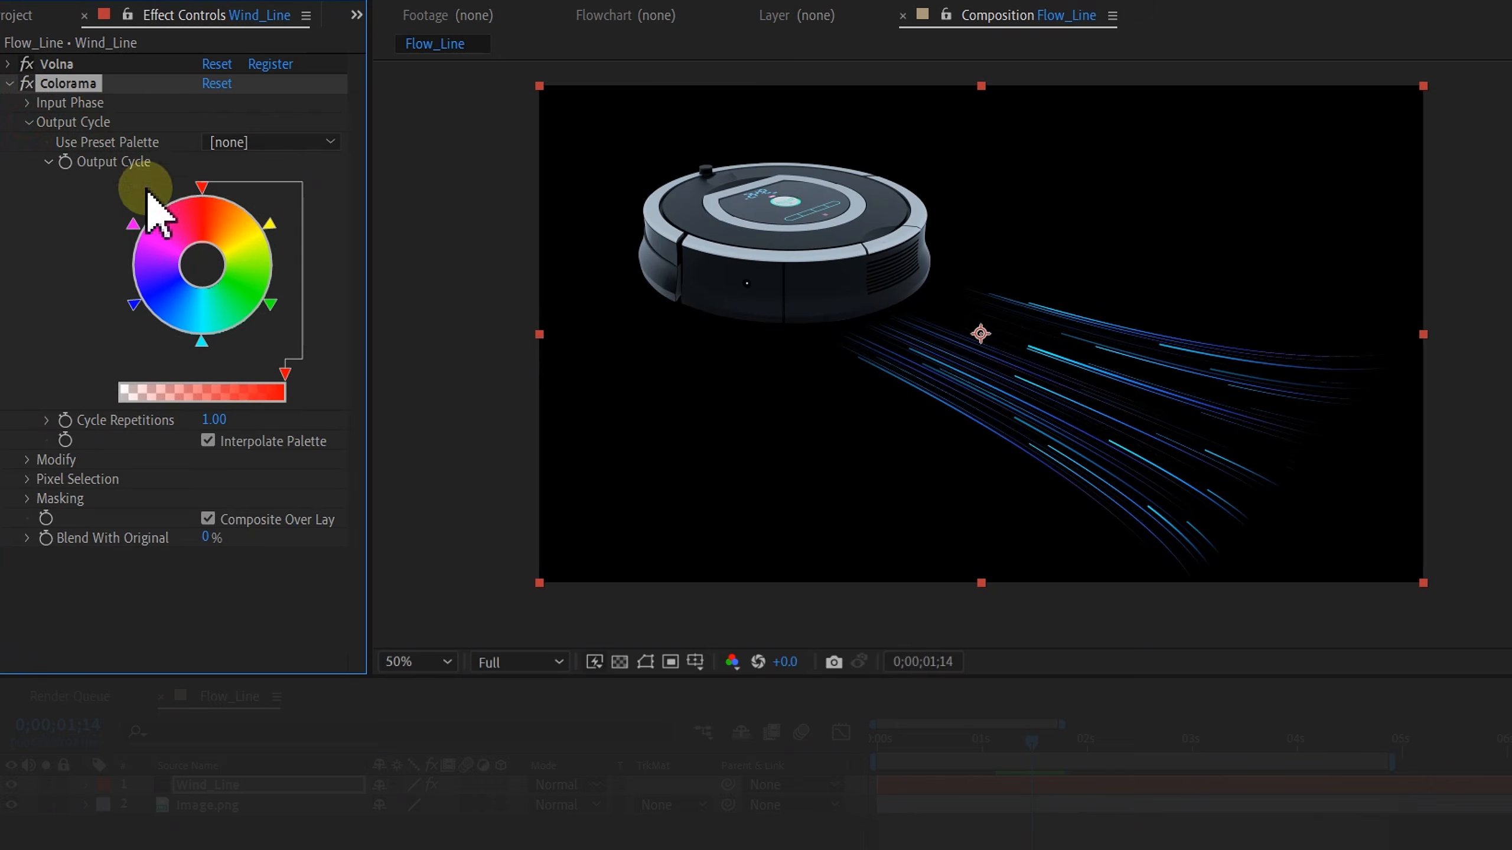
{"action": "left_click", "coordinate": [211, 422]}
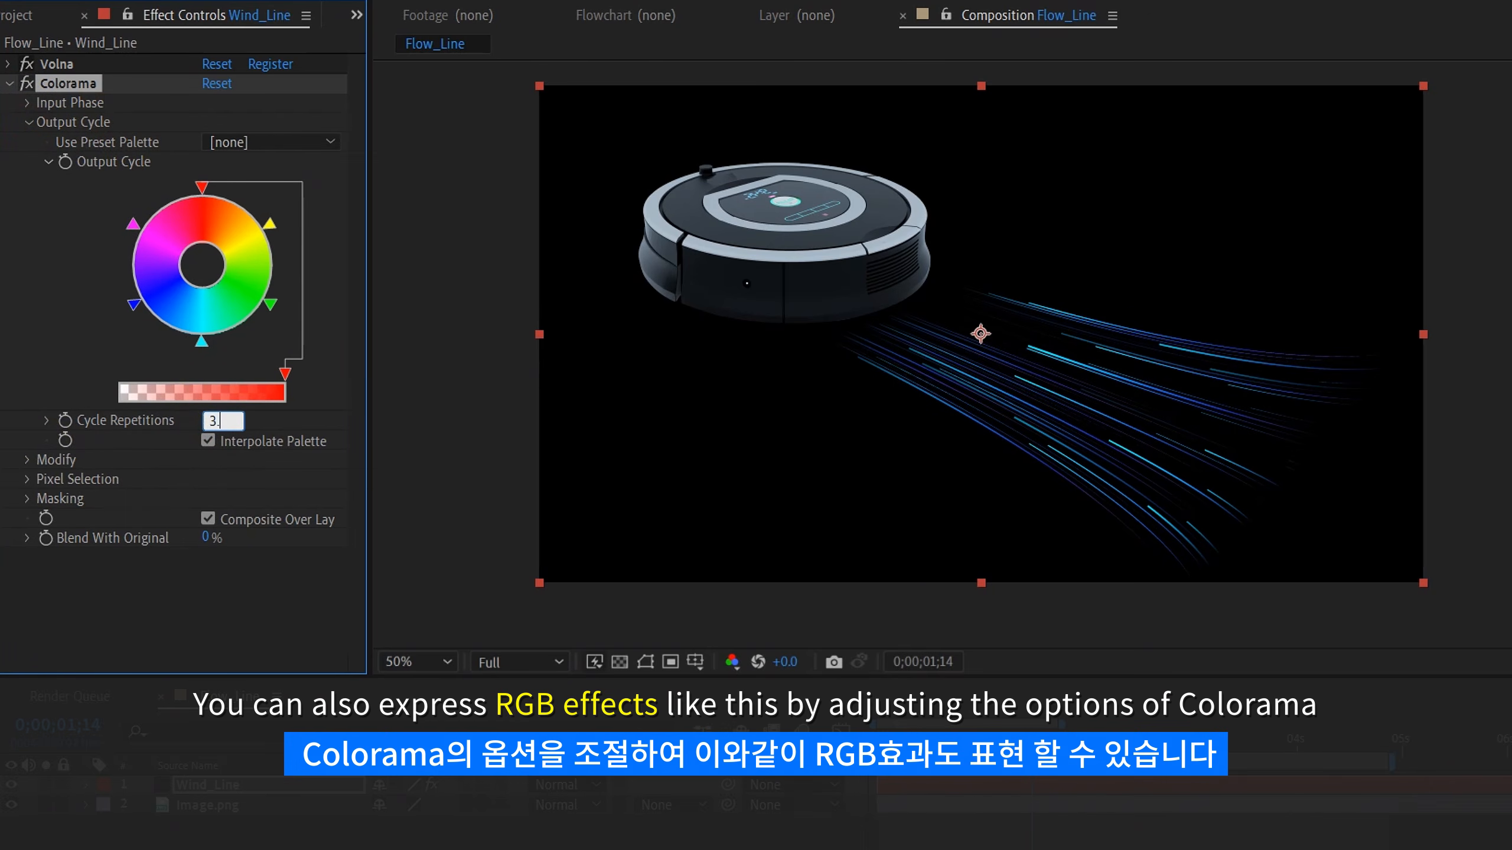
{"action": "left_click", "coordinate": [55, 453]}
{"action": "left_click", "coordinate": [992, 485]}
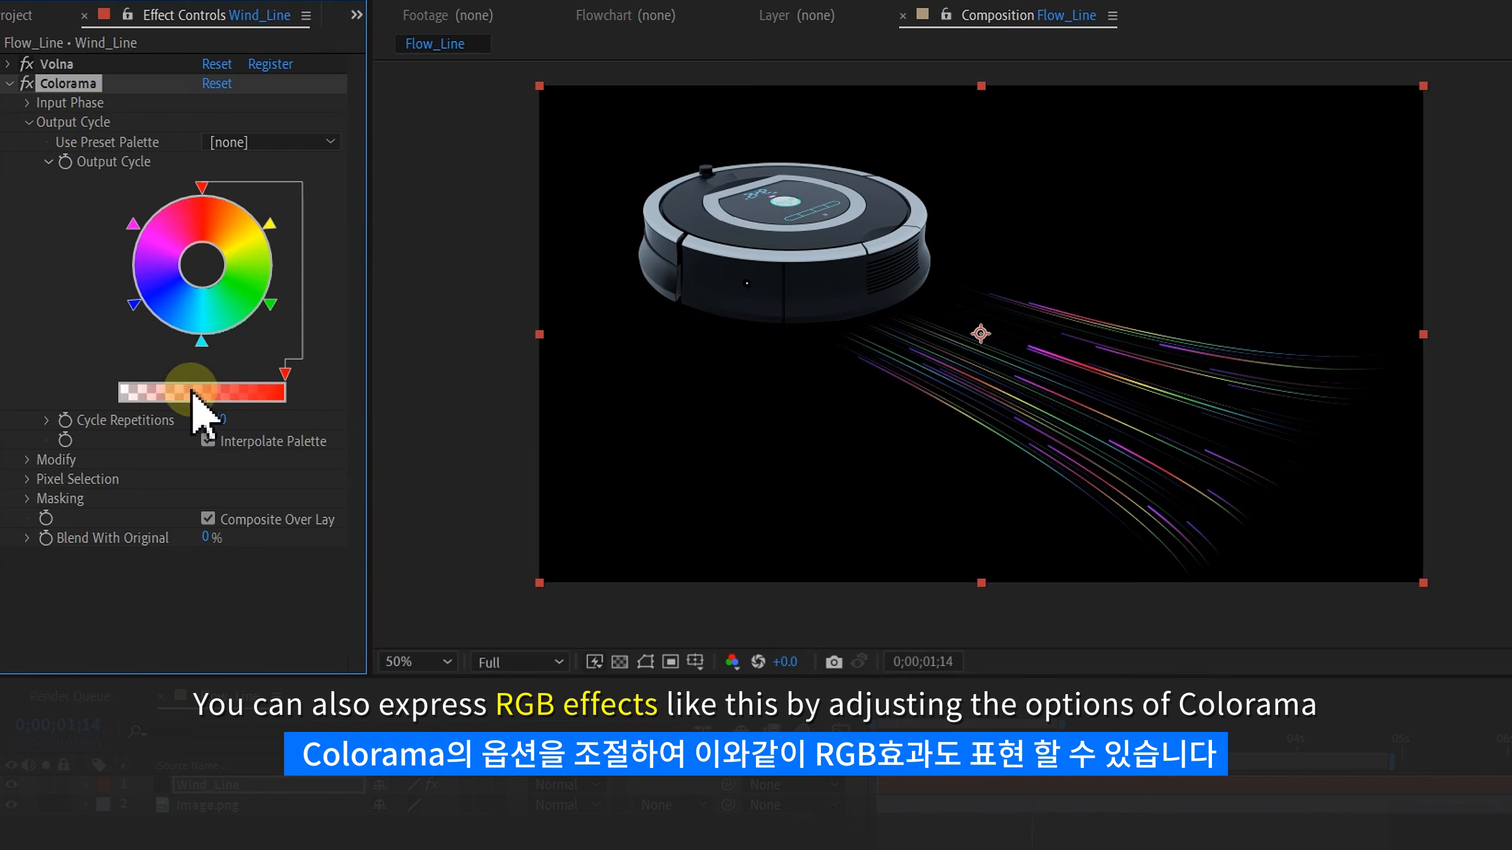
- Try different Phase Shift values on the multicolored lines and collapse Colorama's Input Phase settings
{"action": "left_click", "coordinate": [28, 103]}
{"action": "left_click_drag", "start_coordinate": [250, 203], "coordinate": [269, 292]}
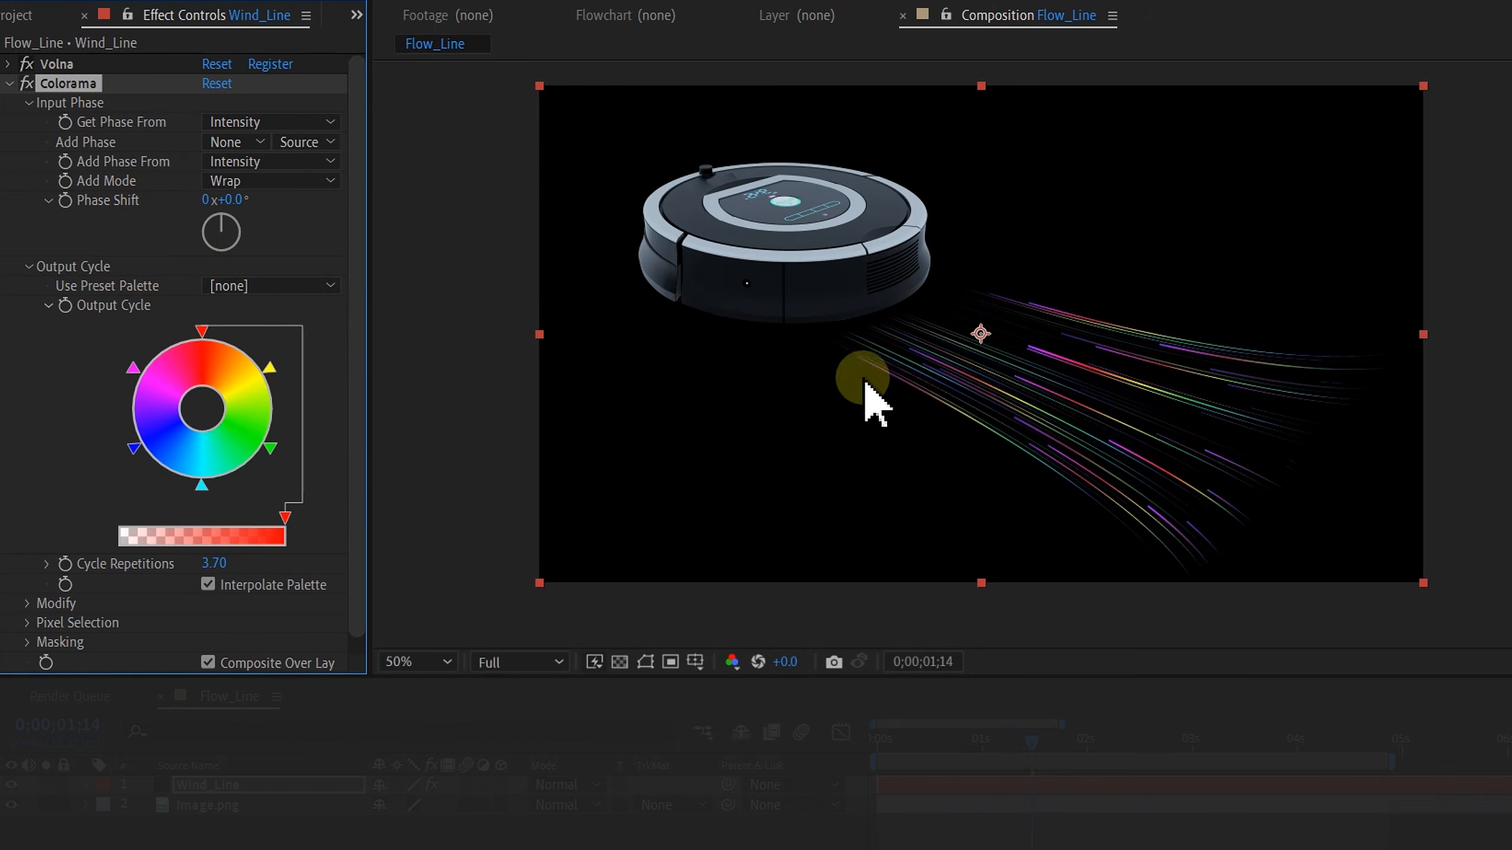
{"action": "left_click", "coordinate": [25, 106]}
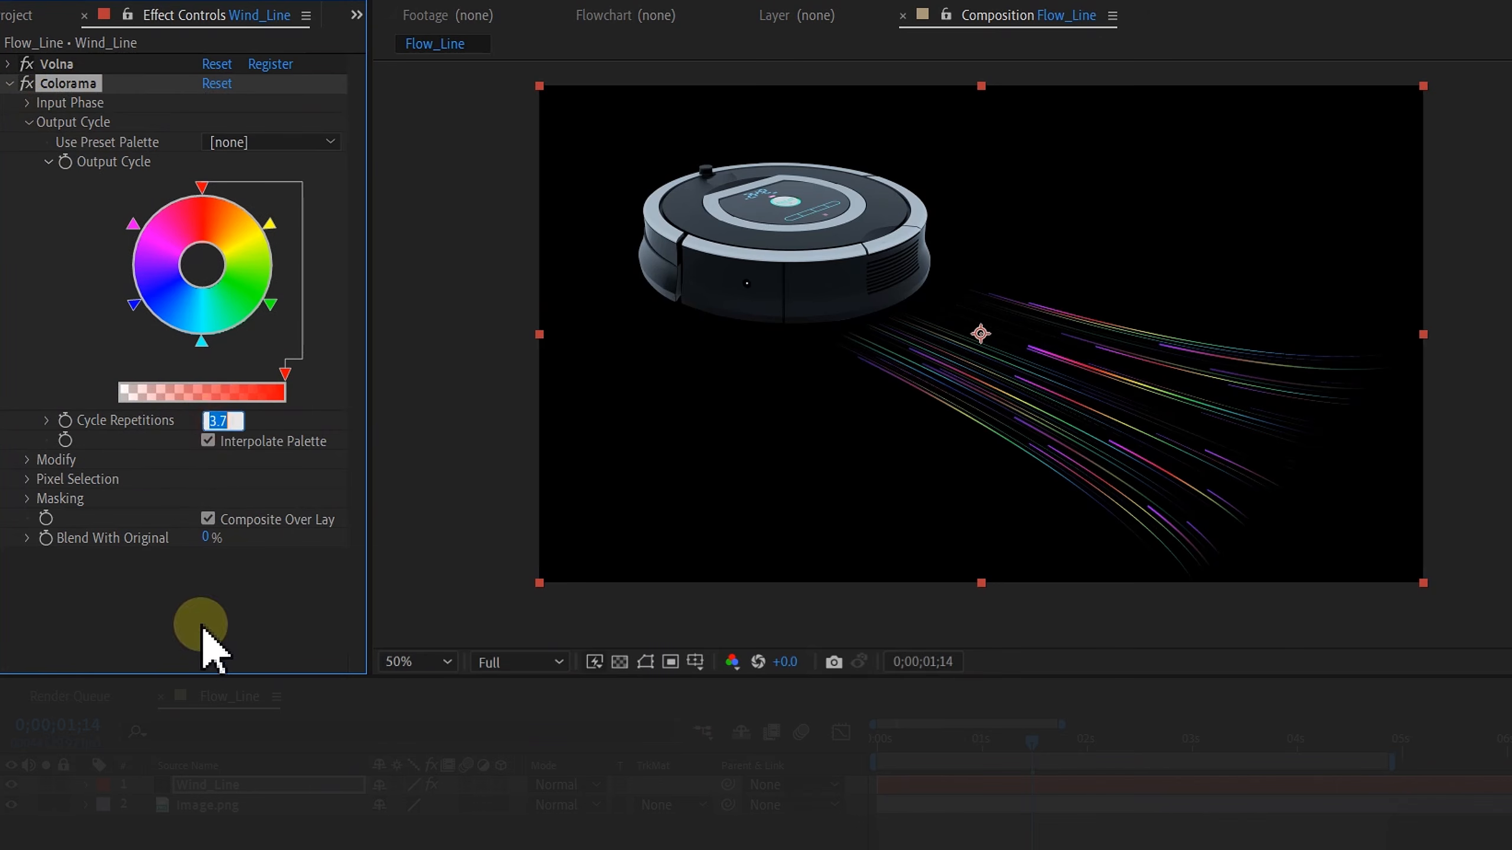
- Restore Colorama's Cycle Repetitions to 1.00 and collapse the effect
{"action": "left_click", "coordinate": [193, 584]}
{"action": "left_click", "coordinate": [234, 339]}
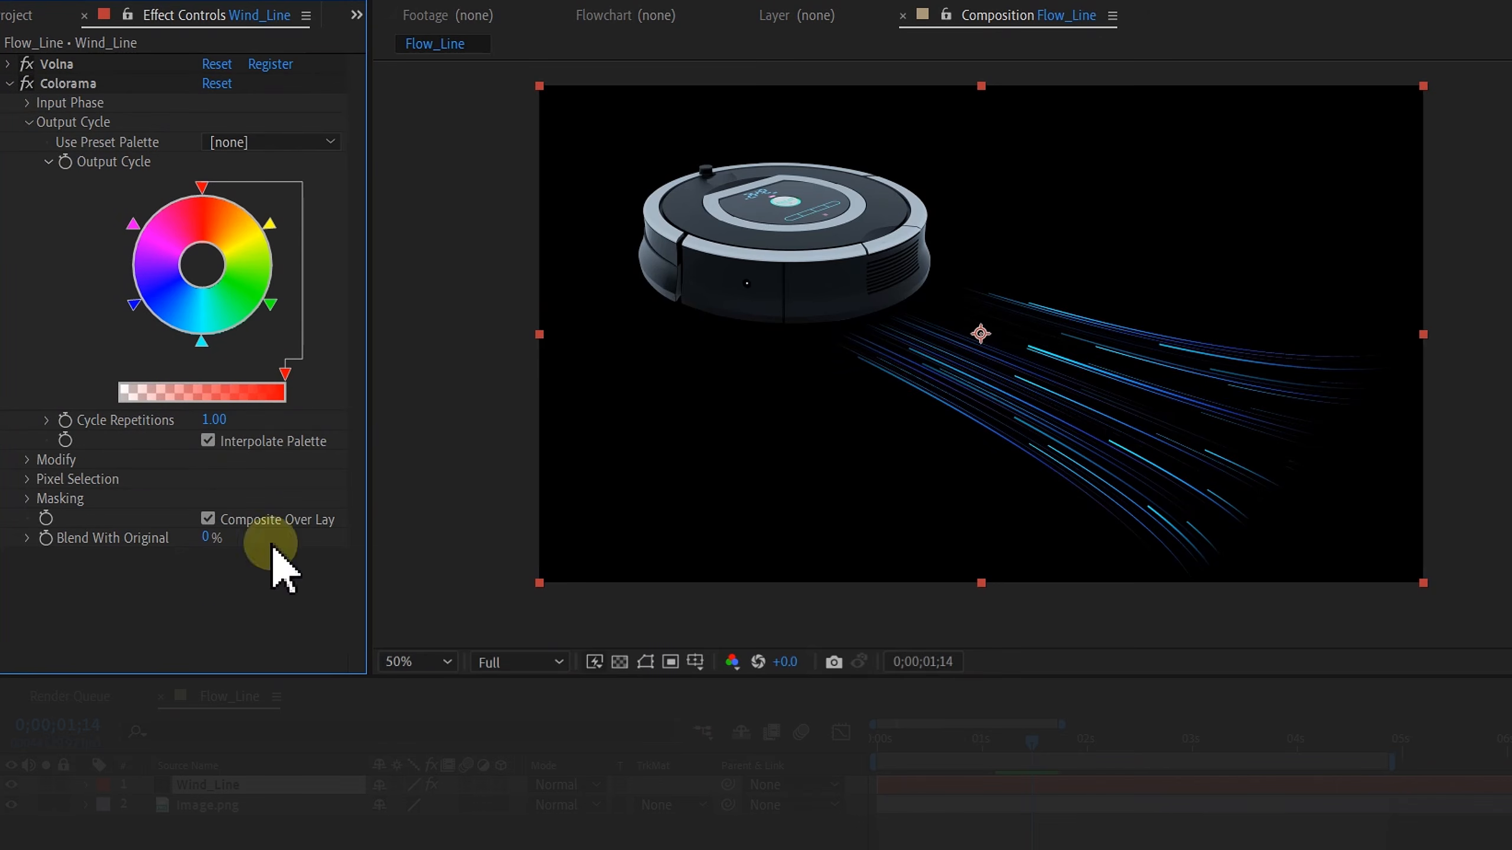
{"action": "left_click", "coordinate": [9, 83]}
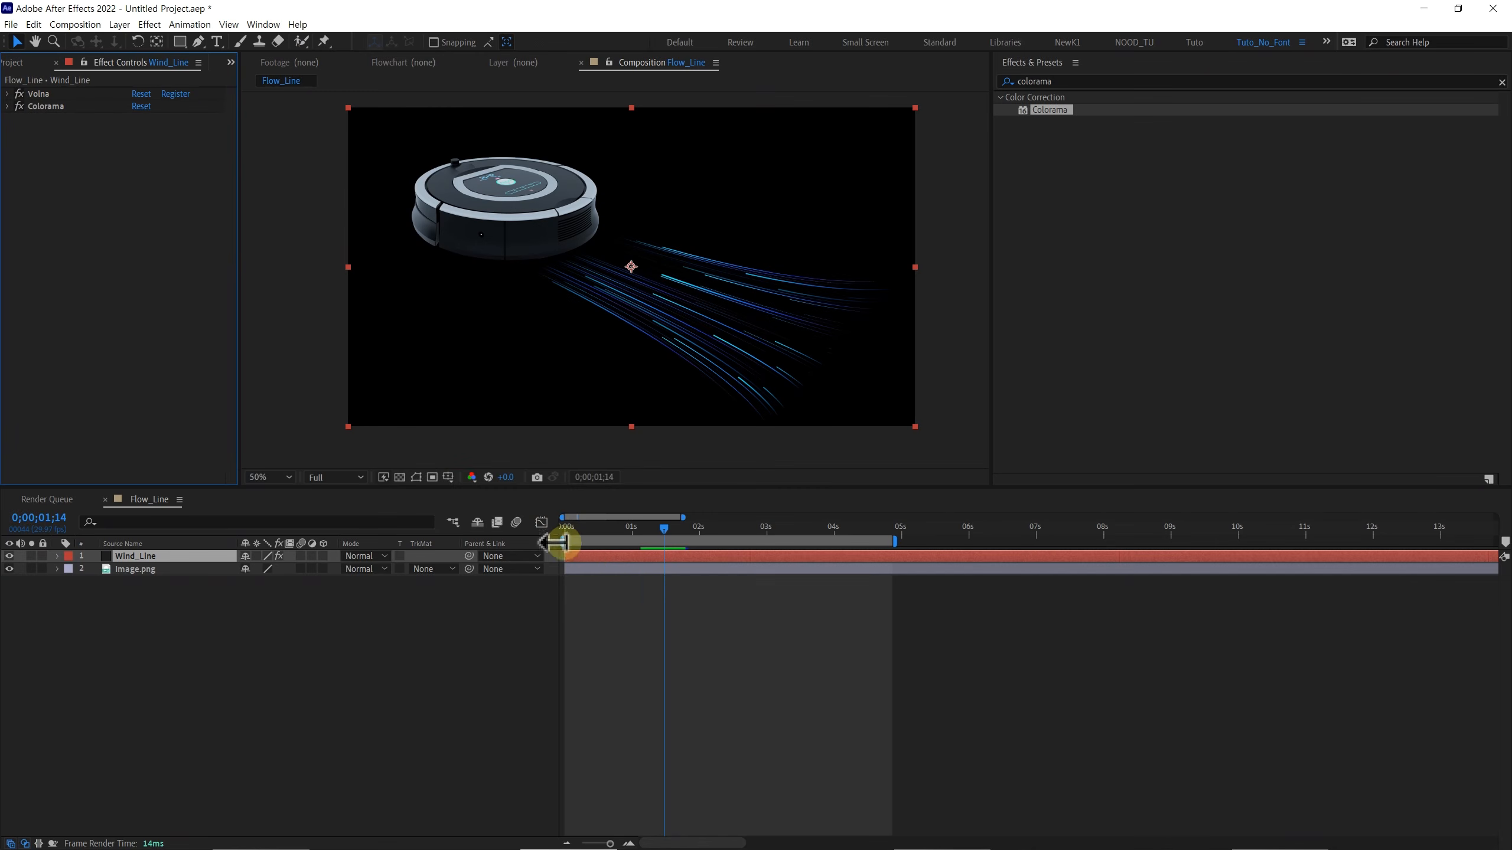
- Apply the Deep Glow effect to the Wind_Line layer and set its Exposure to 0.60
{"action": "left_click", "coordinate": [1029, 78]}
{"action": "type", "text": "deep"}
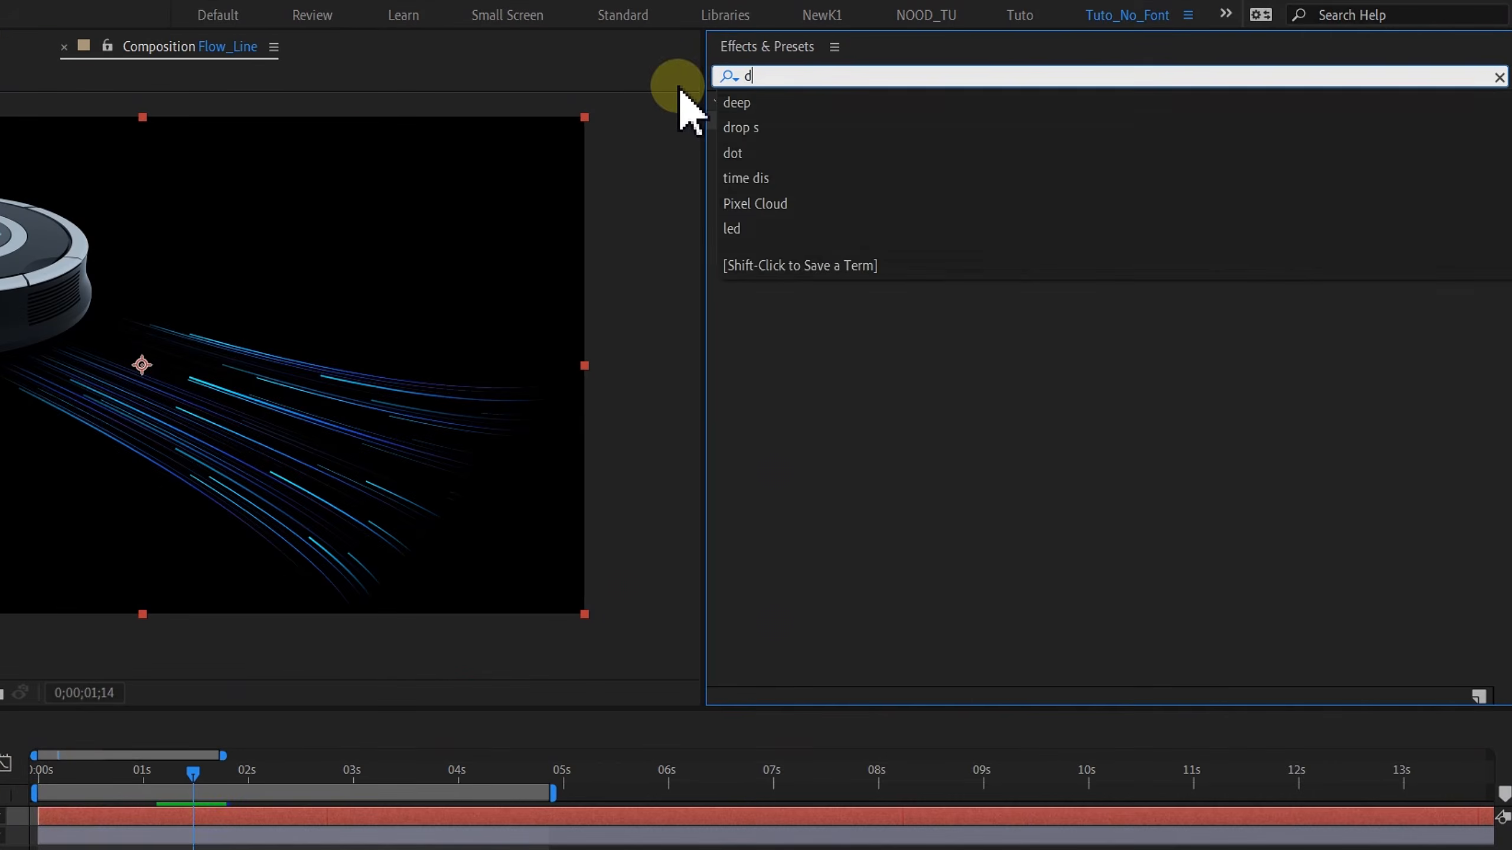
{"action": "left_click_drag", "start_coordinate": [812, 296], "coordinate": [268, 412]}
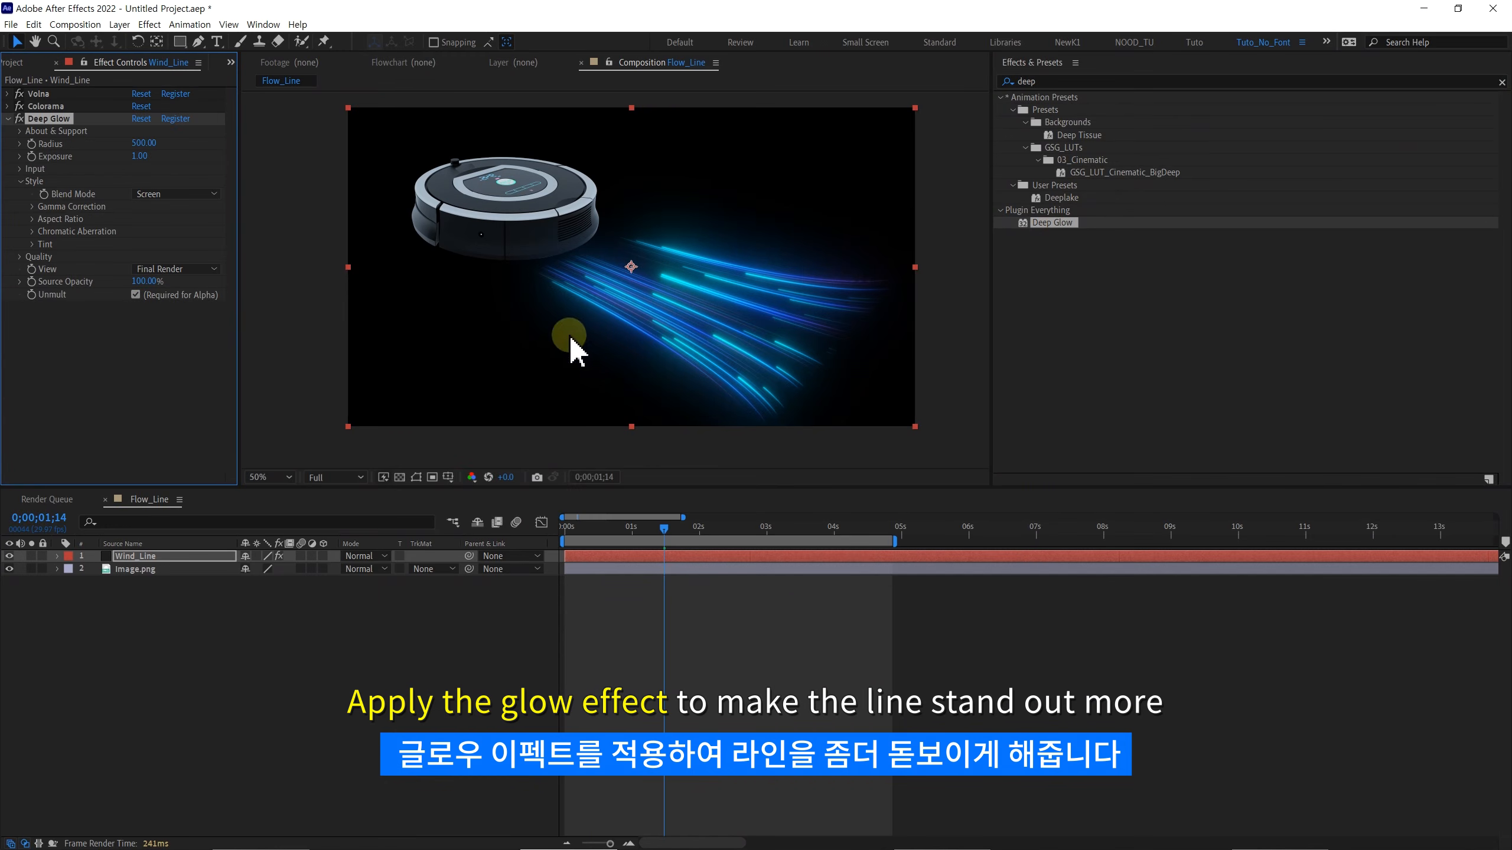
{"action": "left_click", "coordinate": [114, 154]}
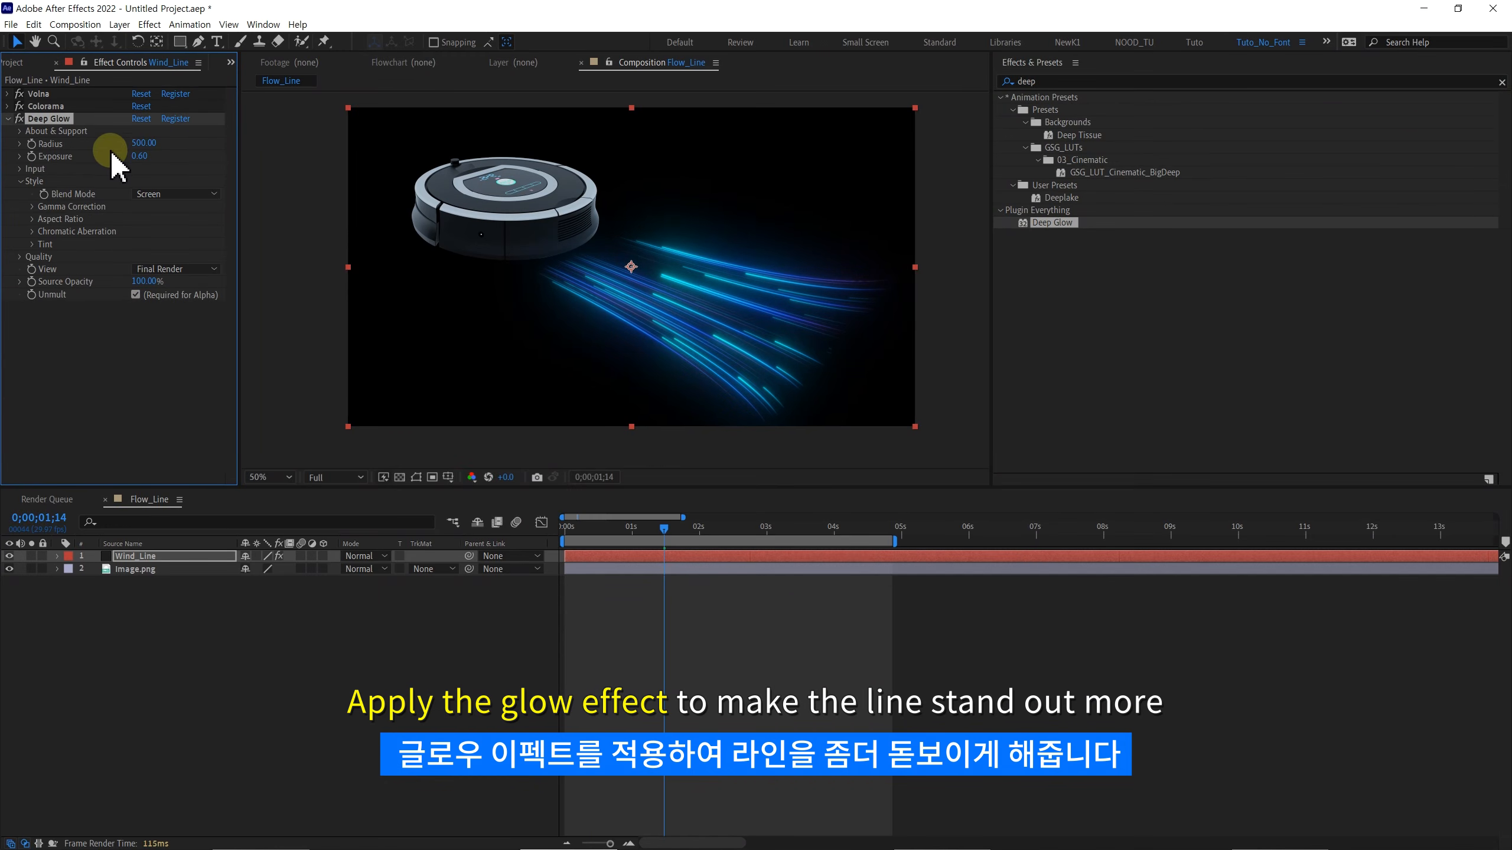
- Preview the glowing flow lines from the first frame
{"action": "left_click", "coordinate": [567, 528]}
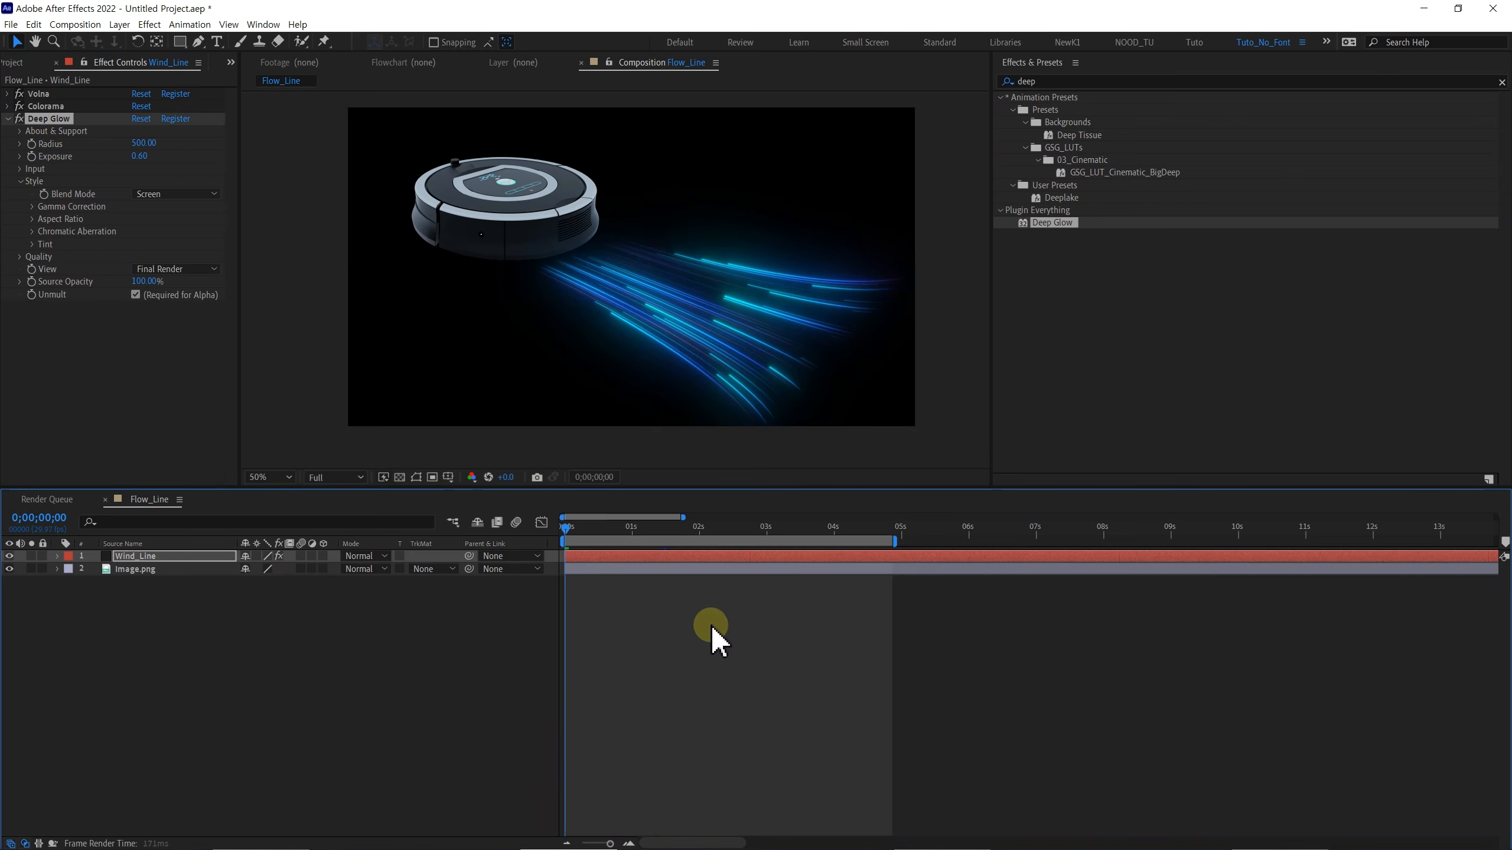
{"action": "key", "text": "space"}
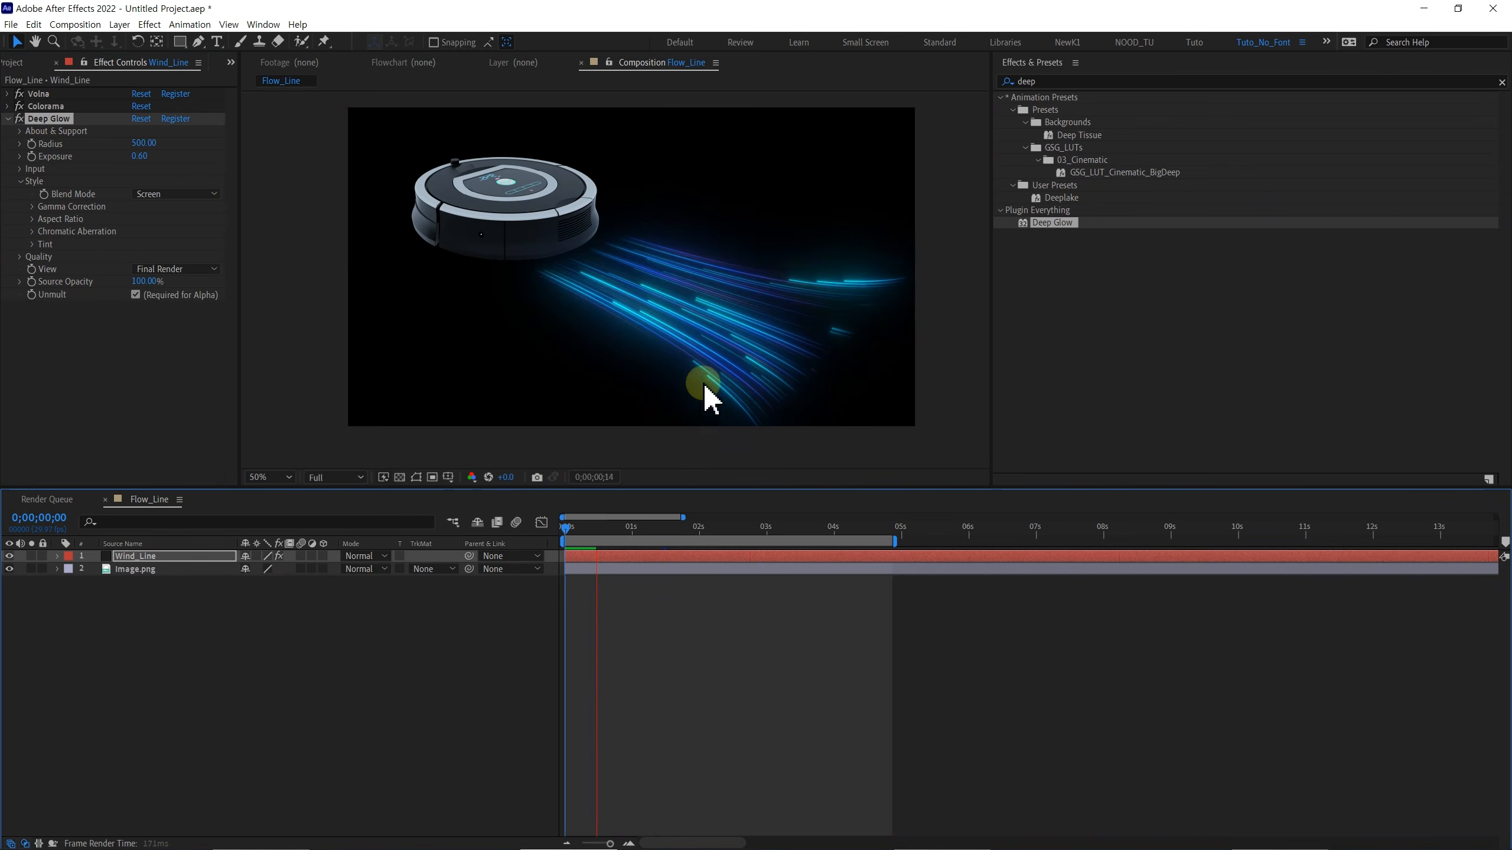
{"action": "left_click", "coordinate": [623, 528]}
{"action": "left_click_drag", "start_coordinate": [624, 536], "coordinate": [513, 526]}
{"action": "key", "text": "space"}
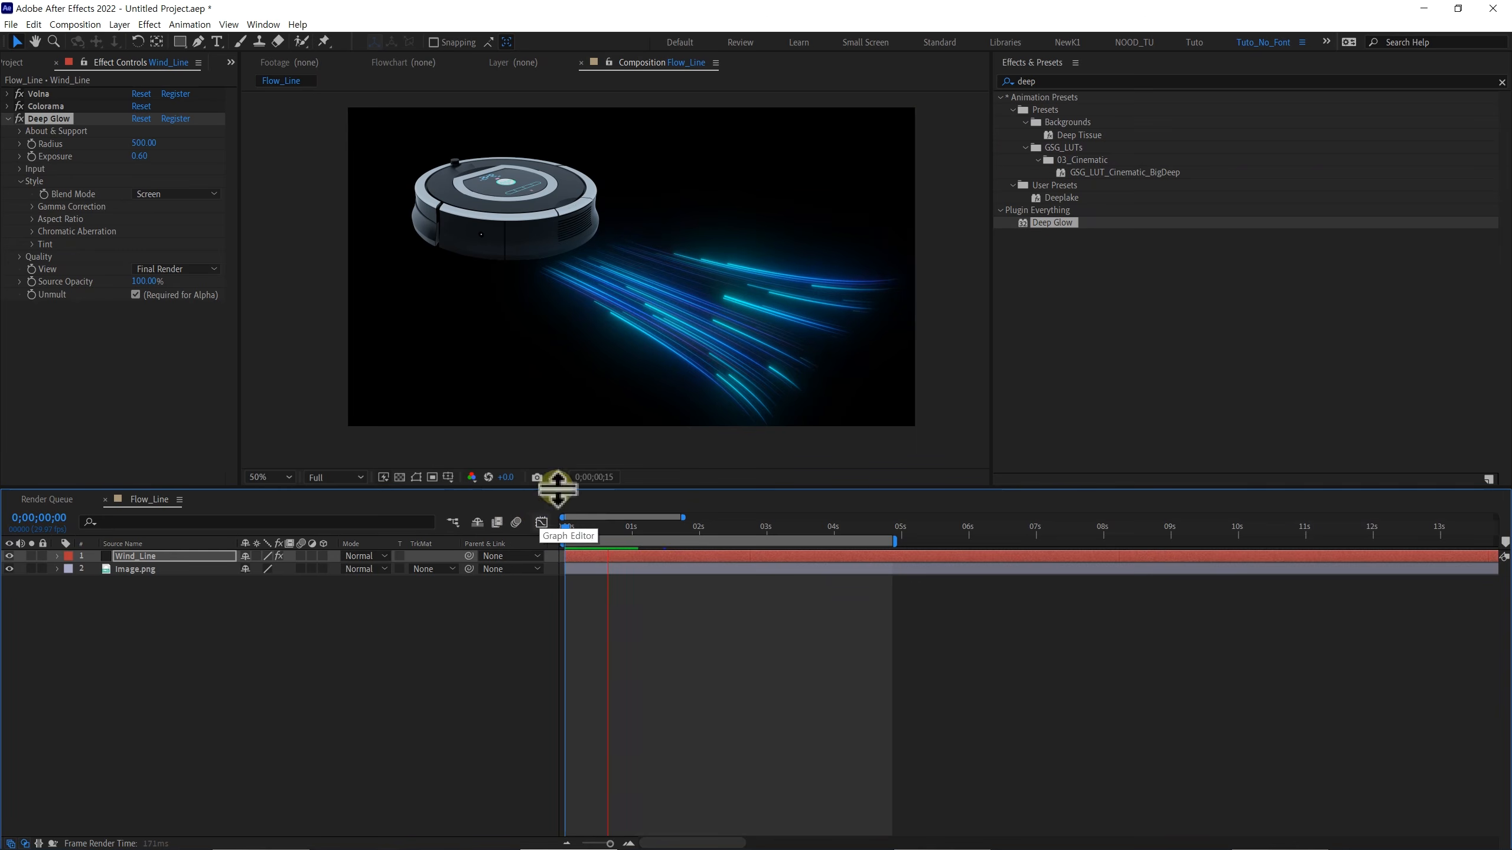
{"action": "left_click_drag", "start_coordinate": [661, 535], "coordinate": [617, 533]}
{"action": "key", "text": "space"}
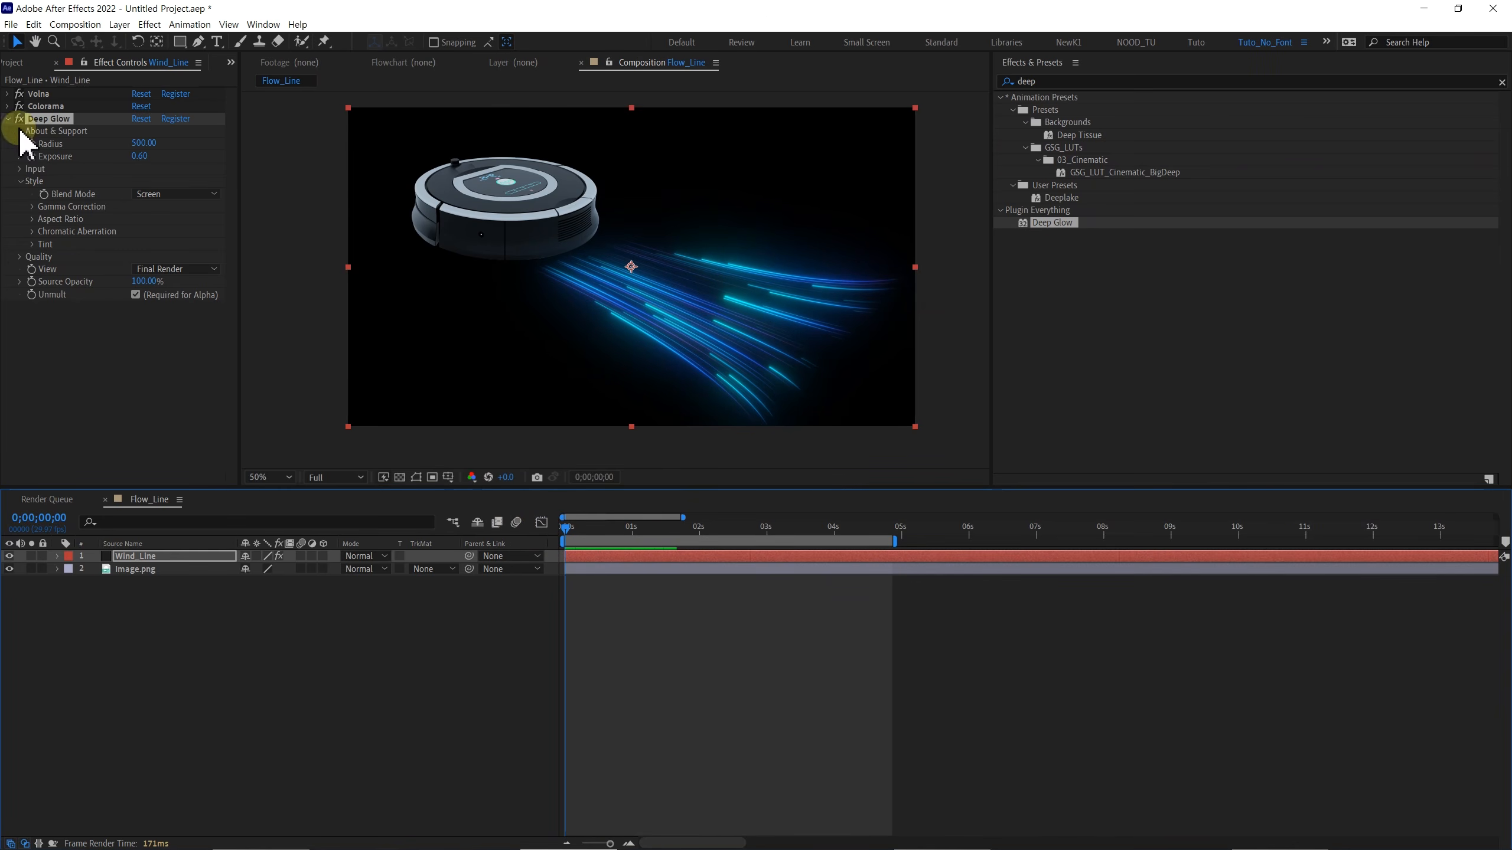
- Collapse Deep Glow, set Colorama's Cycle Repetitions to 3.70, and preview the multicolored glowing lines
{"action": "left_click", "coordinate": [9, 119]}
{"action": "left_click", "coordinate": [8, 106]}
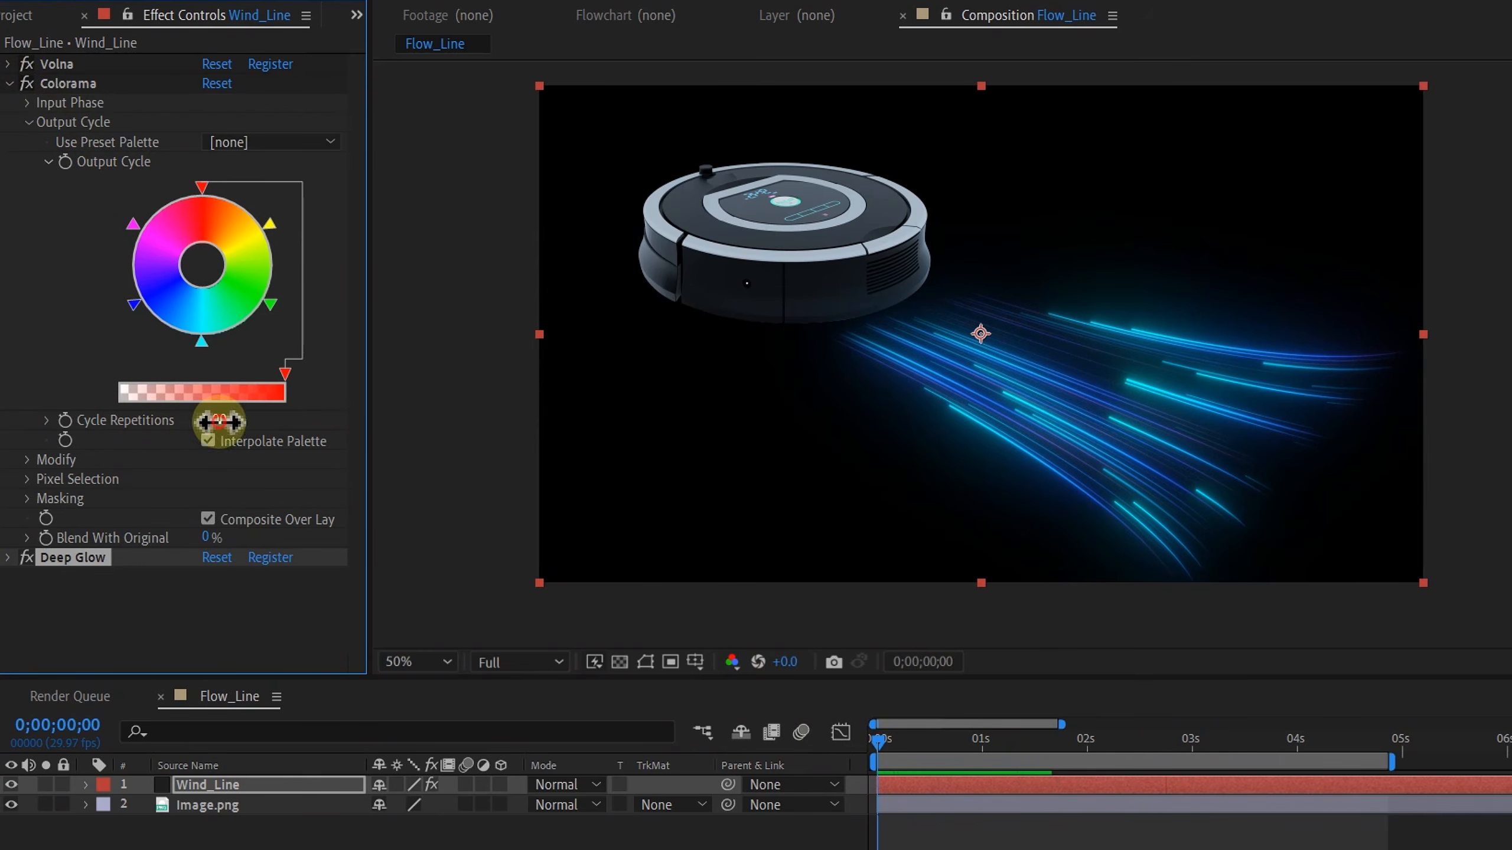
{"action": "key", "text": "Return"}
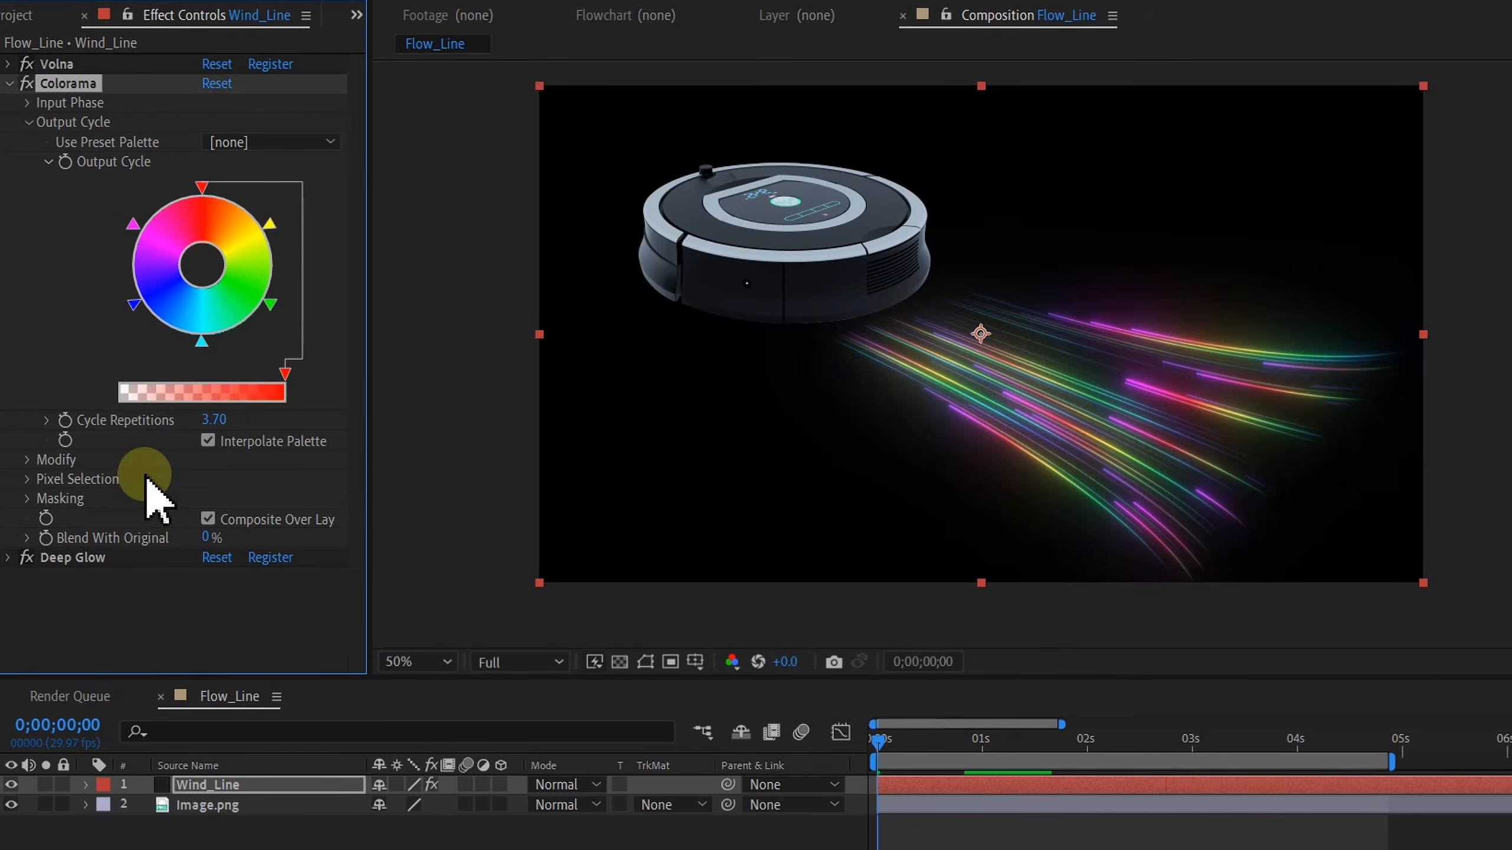
{"action": "key", "text": "space"}
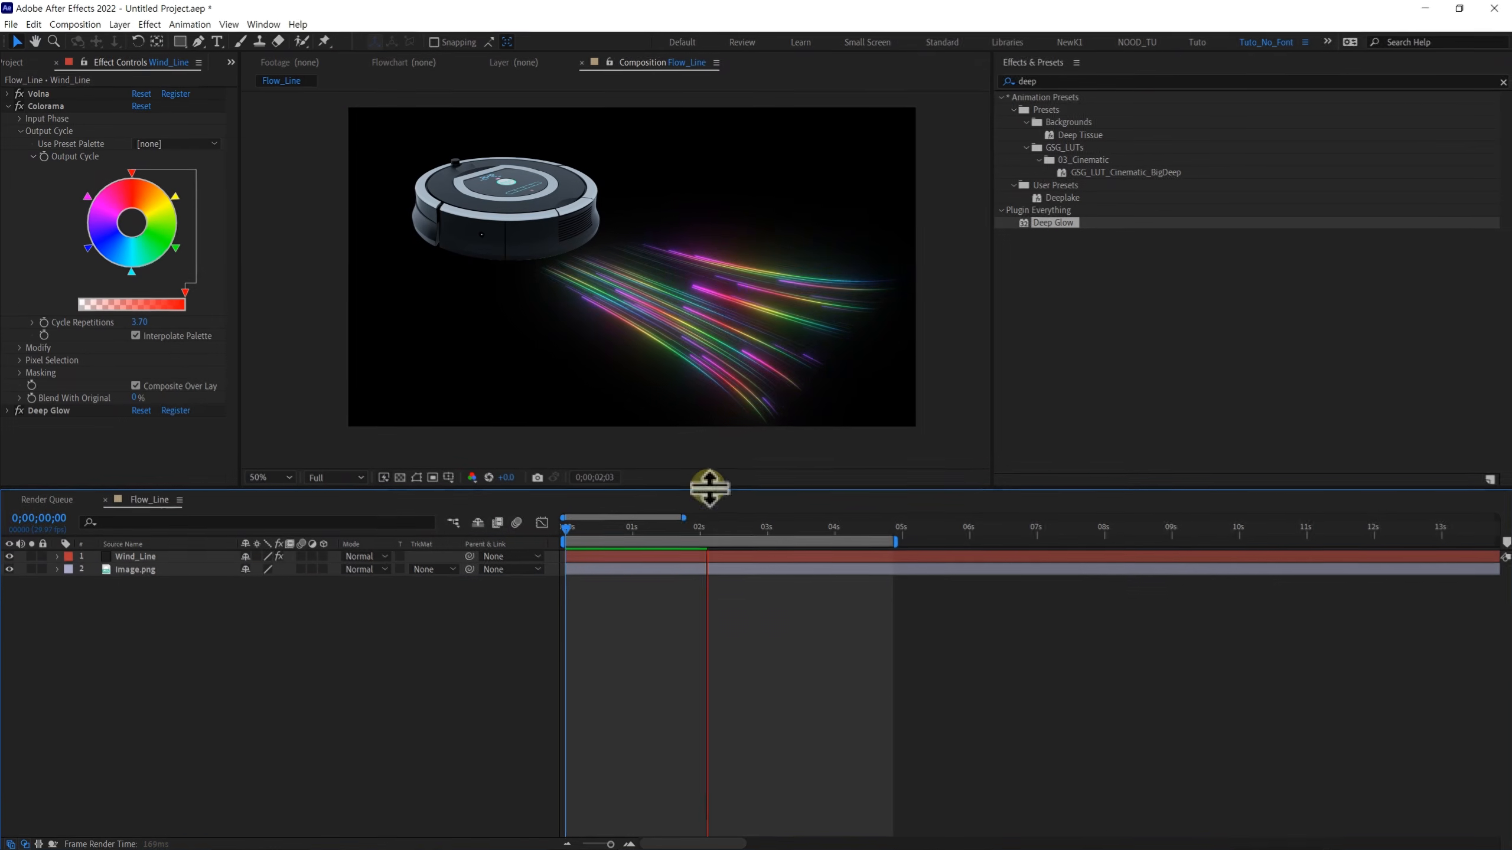
{"action": "left_click_drag", "start_coordinate": [708, 528], "coordinate": [399, 505]}
- Turn off the Colorama effect on Wind_Line, return to the first frame, and collapse its settings
{"action": "key", "text": "space"}
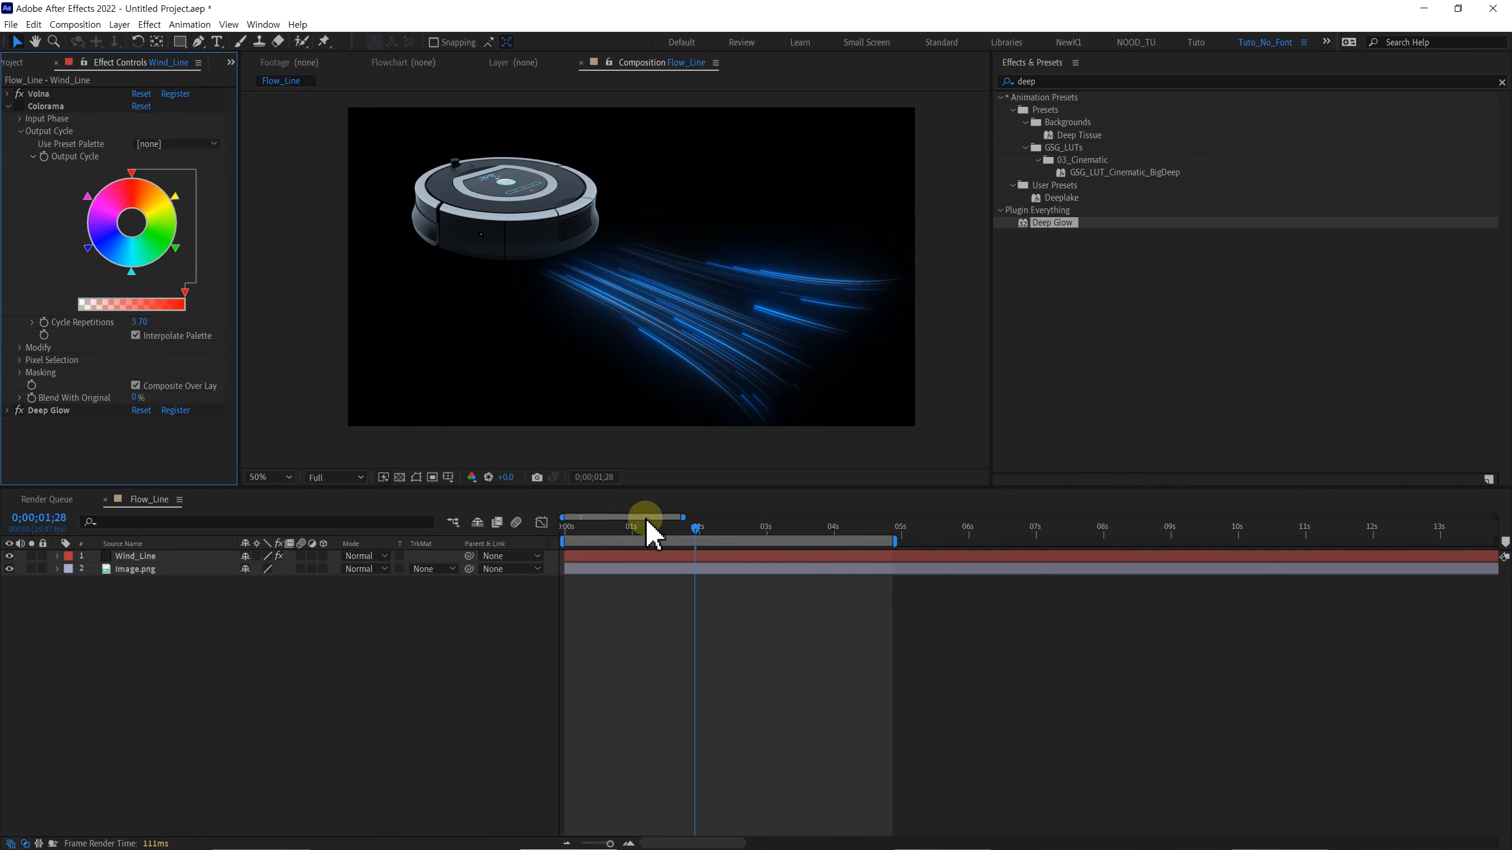
{"action": "key", "text": "space"}
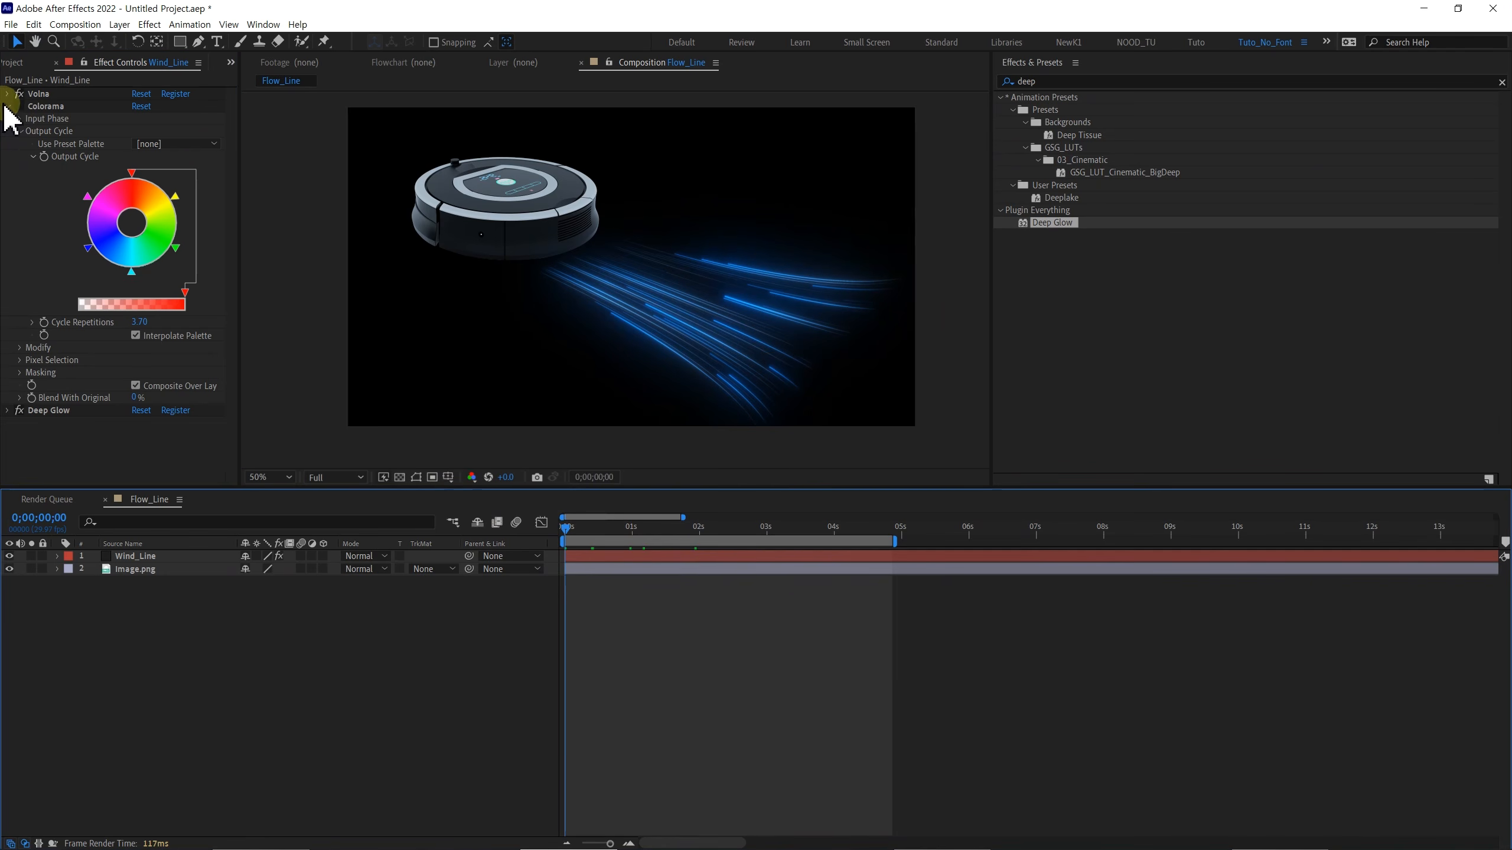
{"action": "left_click", "coordinate": [7, 105]}
- Duplicate the Wind_Line layer and rename the copy Side_Line
{"action": "left_click", "coordinate": [156, 556]}
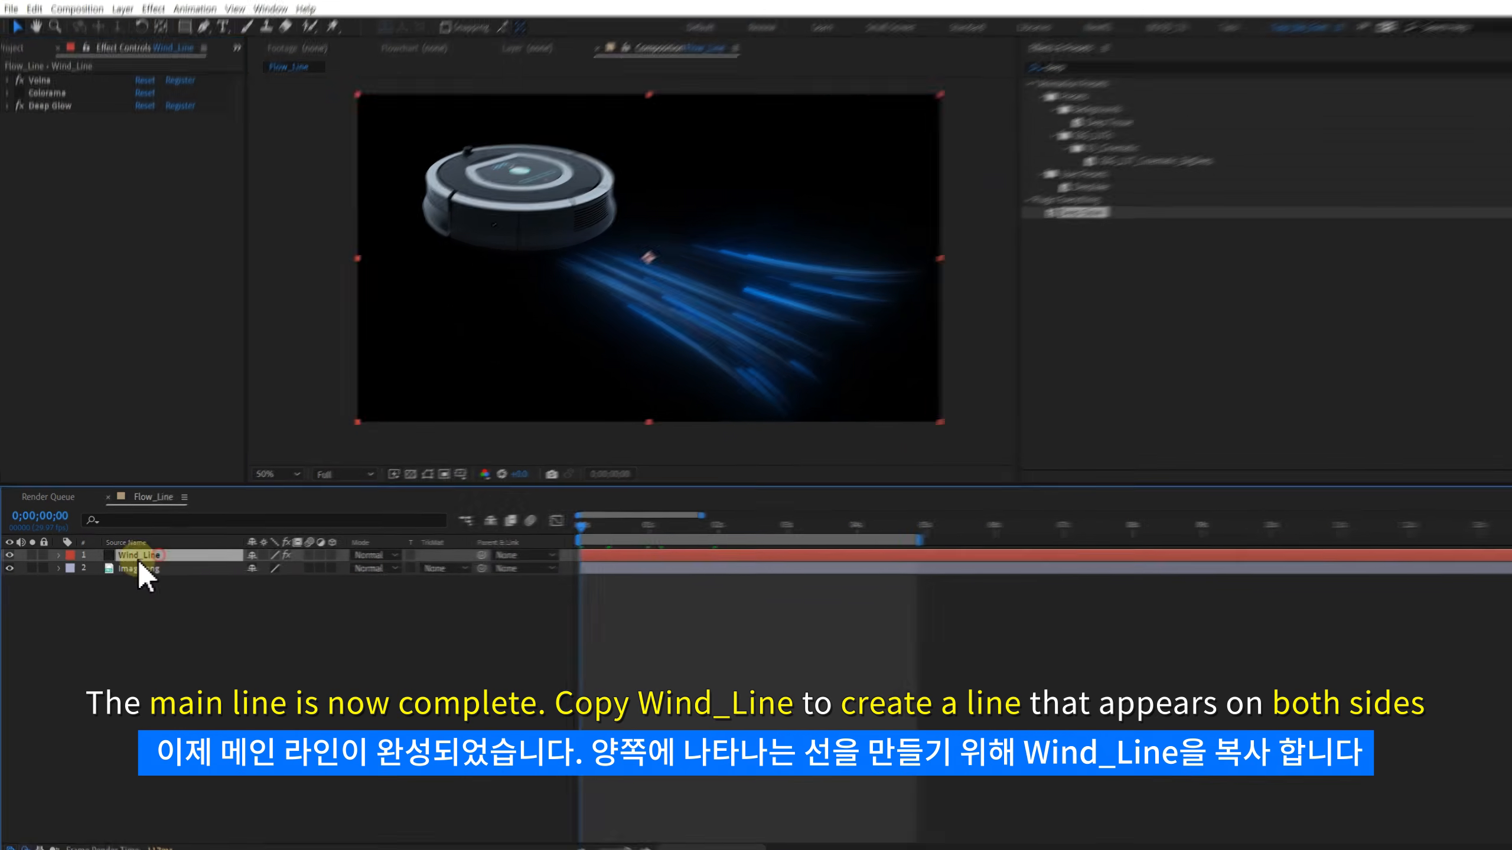
{"action": "key", "text": "ctrl+d"}
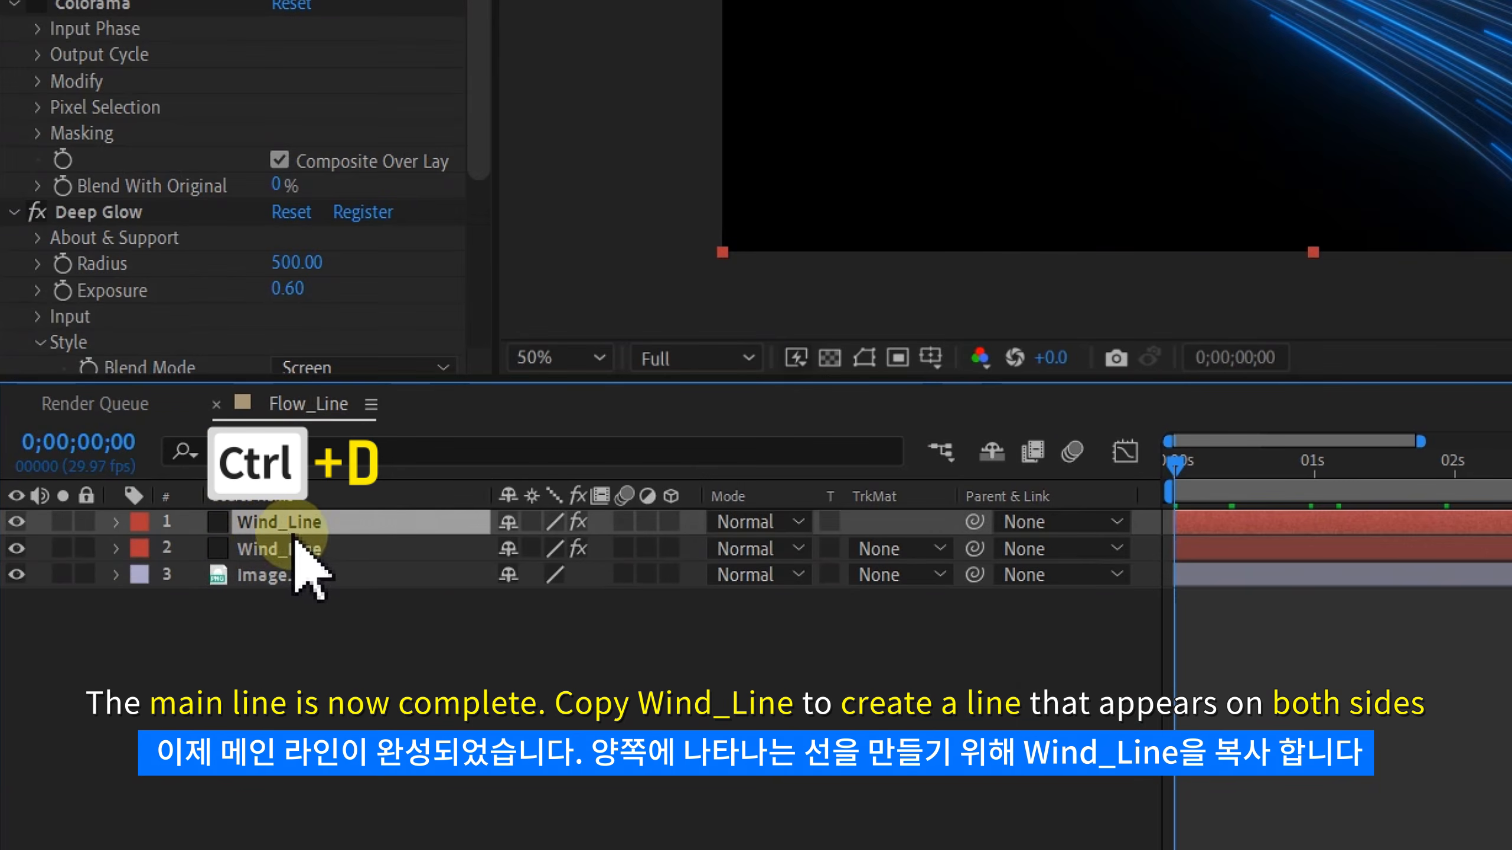
{"action": "key", "text": "Return"}
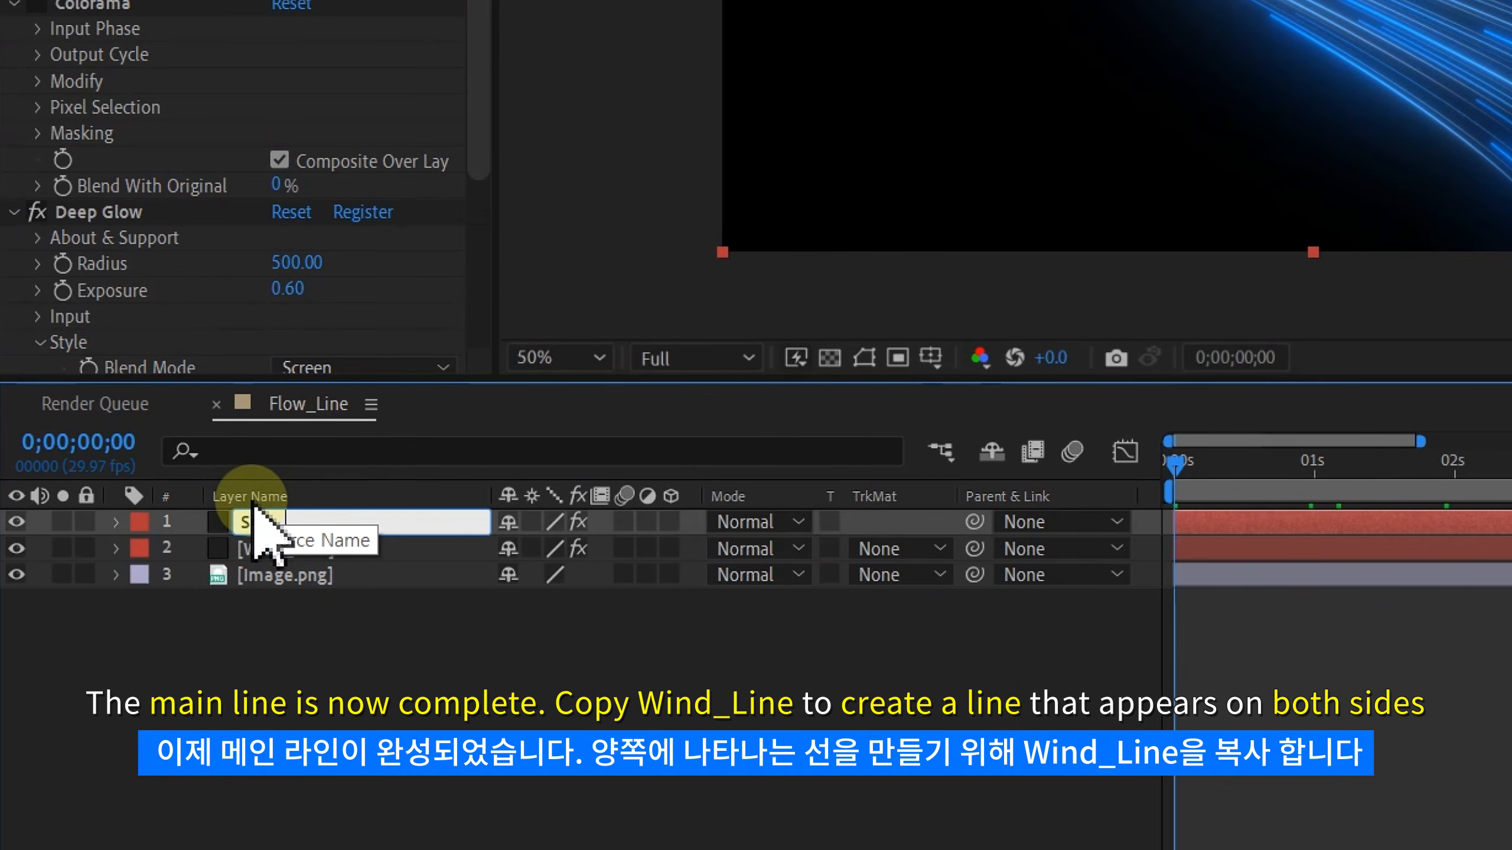
{"action": "type", "text": "Side_Line"}
{"action": "key", "text": "Return"}
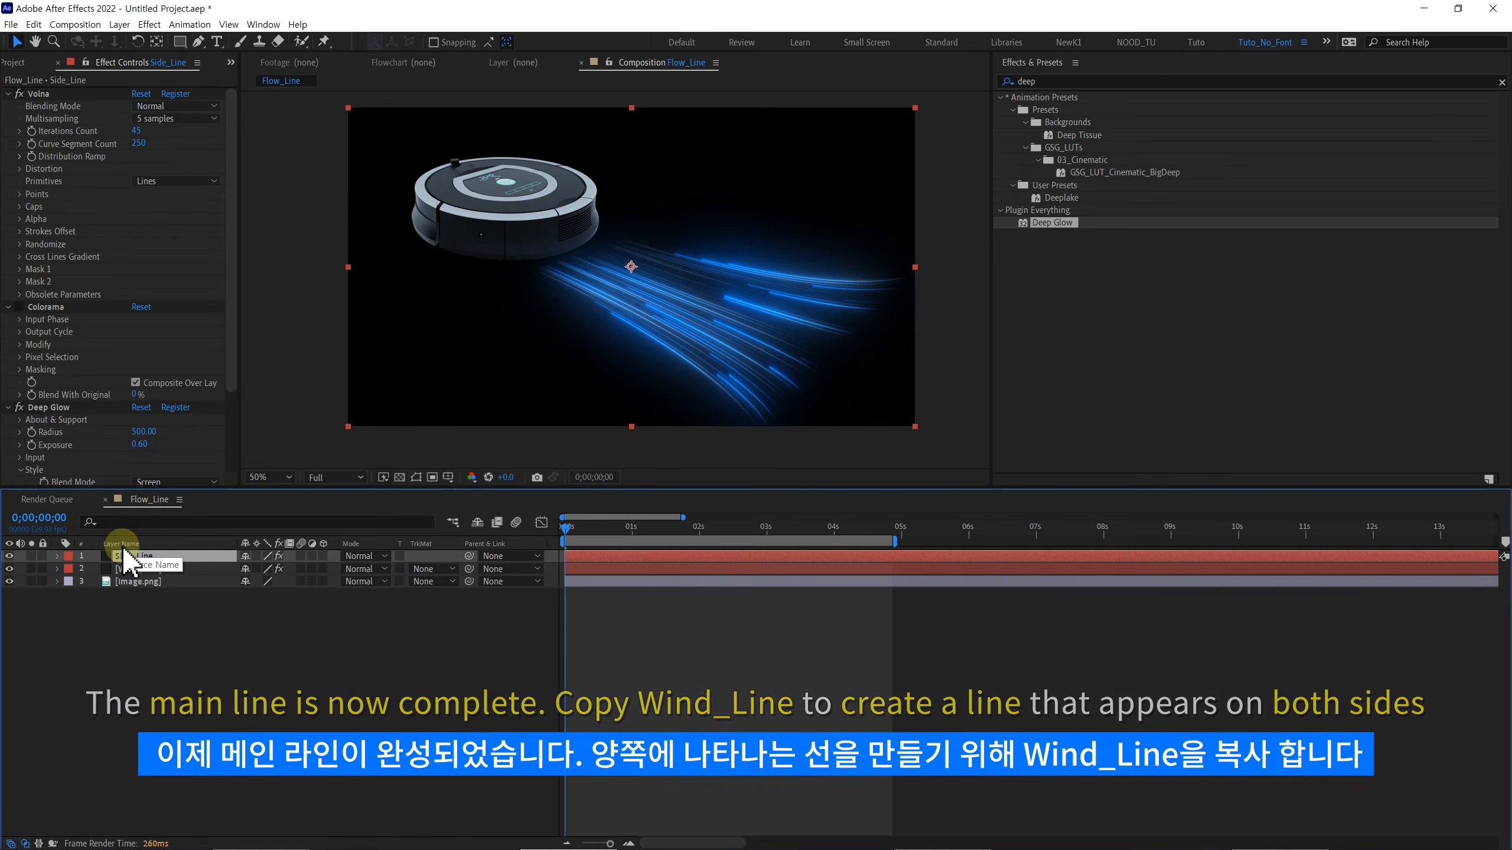
- Collapse Side_Line's effects and reveal the mask paths of both the Wind_Line and Side_Line layers
{"action": "key", "text": "ctrl+a"}
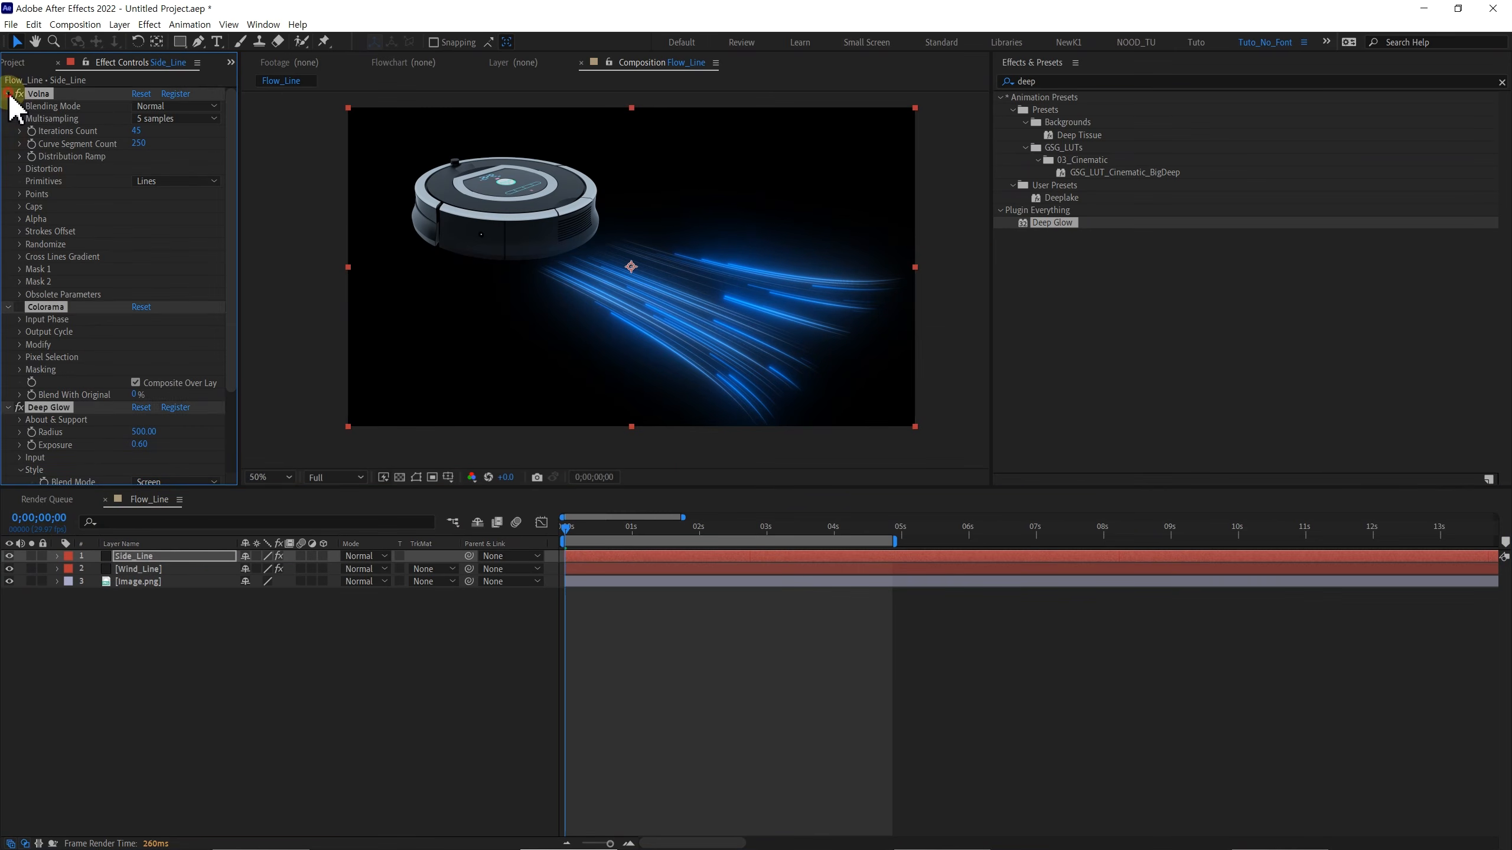
{"action": "left_click", "coordinate": [8, 95]}
{"action": "left_click", "coordinate": [138, 568]}
{"action": "key", "text": "m"}
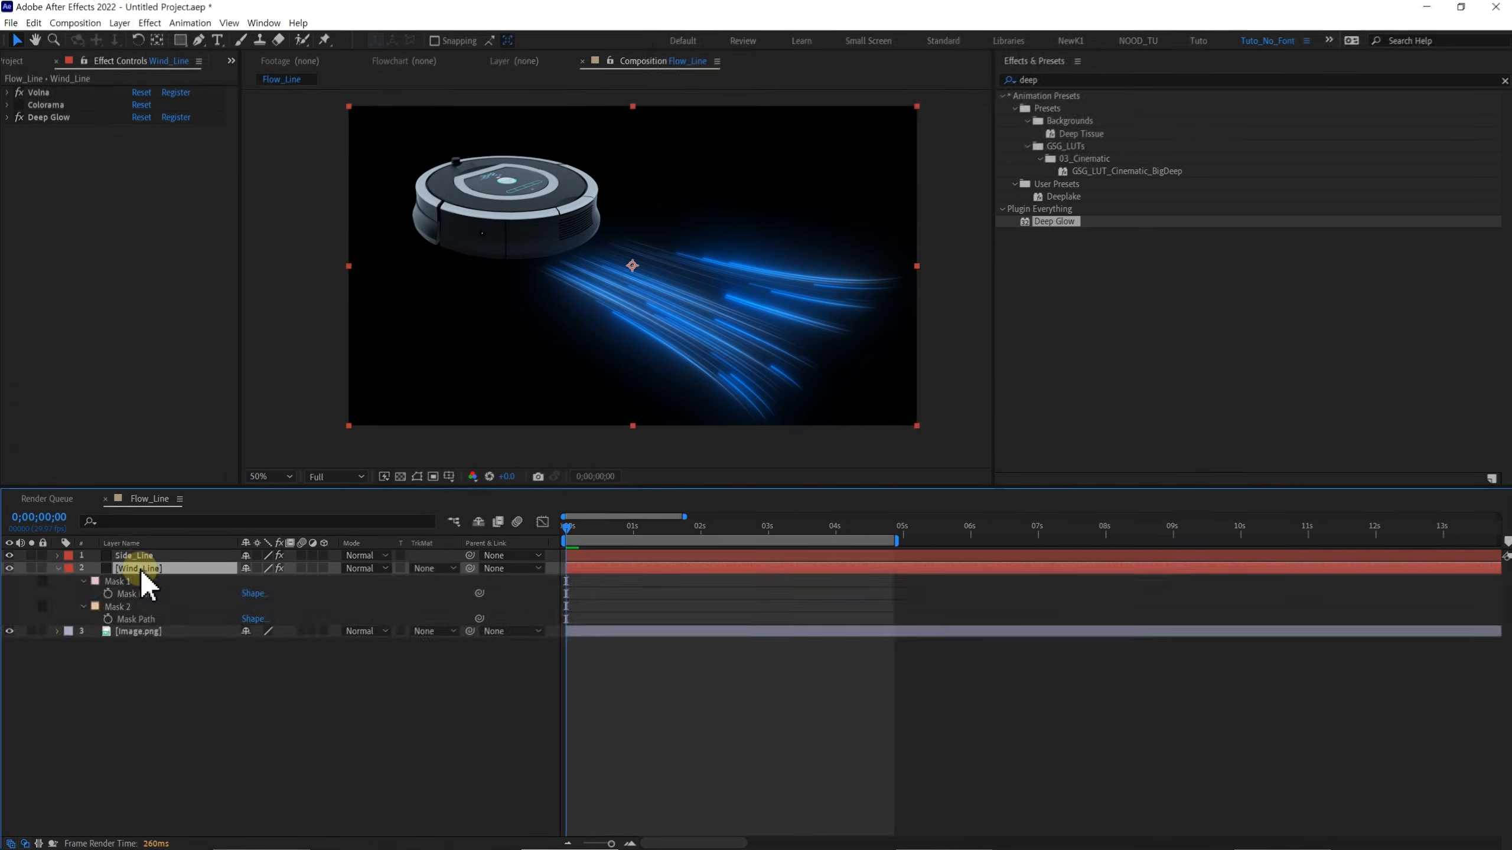
{"action": "left_click", "coordinate": [138, 557]}
{"action": "key", "text": "m"}
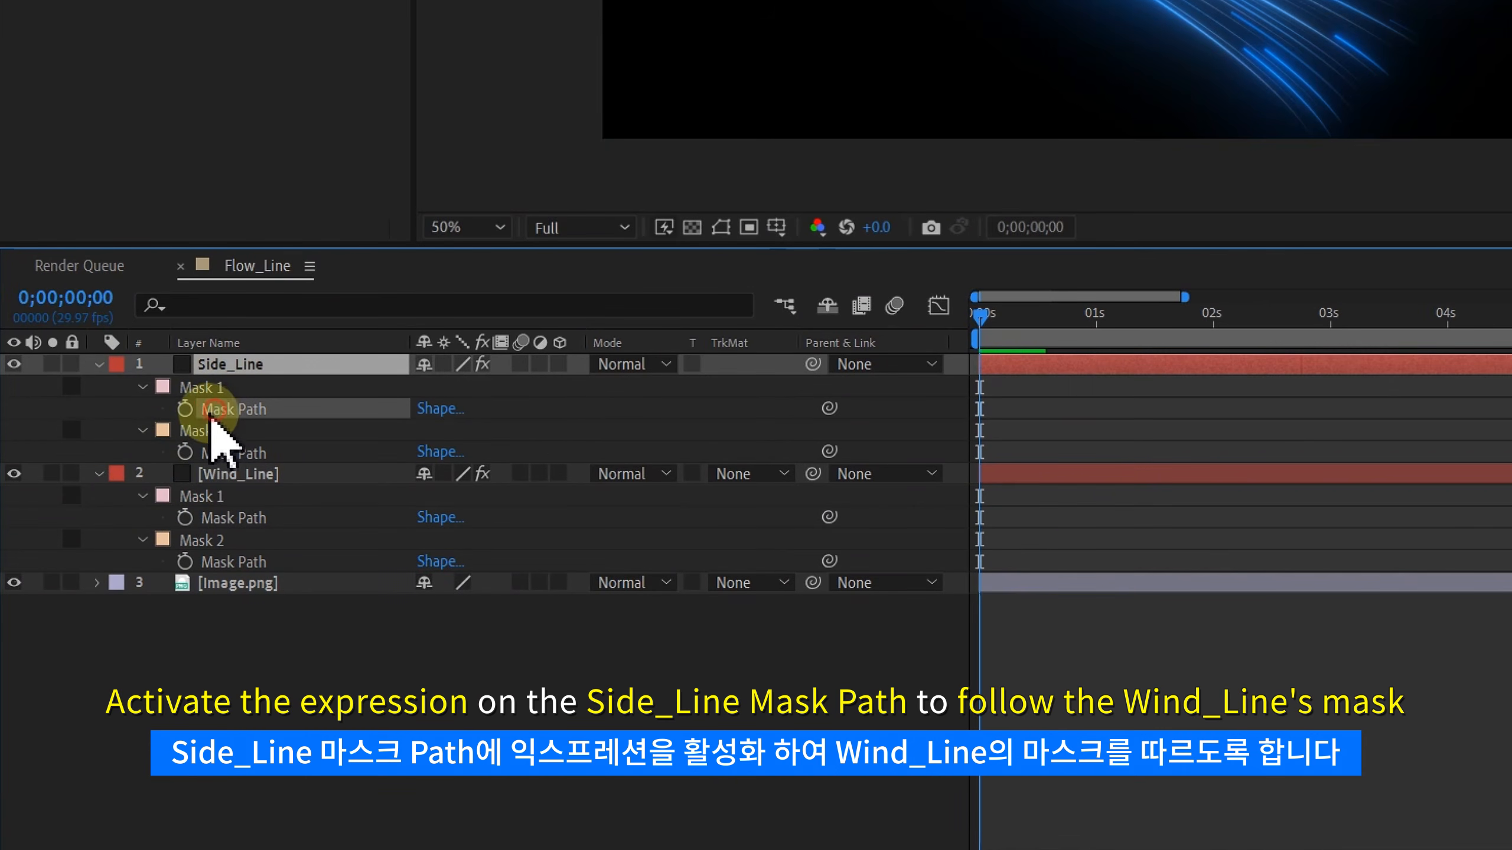
- Link Side_Line's Mask 1 and Mask 2 paths by expression to the matching mask paths of Wind_Line
{"action": "left_click", "coordinate": [185, 408], "text": "alt"}
{"action": "left_click_drag", "start_coordinate": [487, 431], "coordinate": [250, 563]}
{"action": "left_click", "coordinate": [236, 500]}
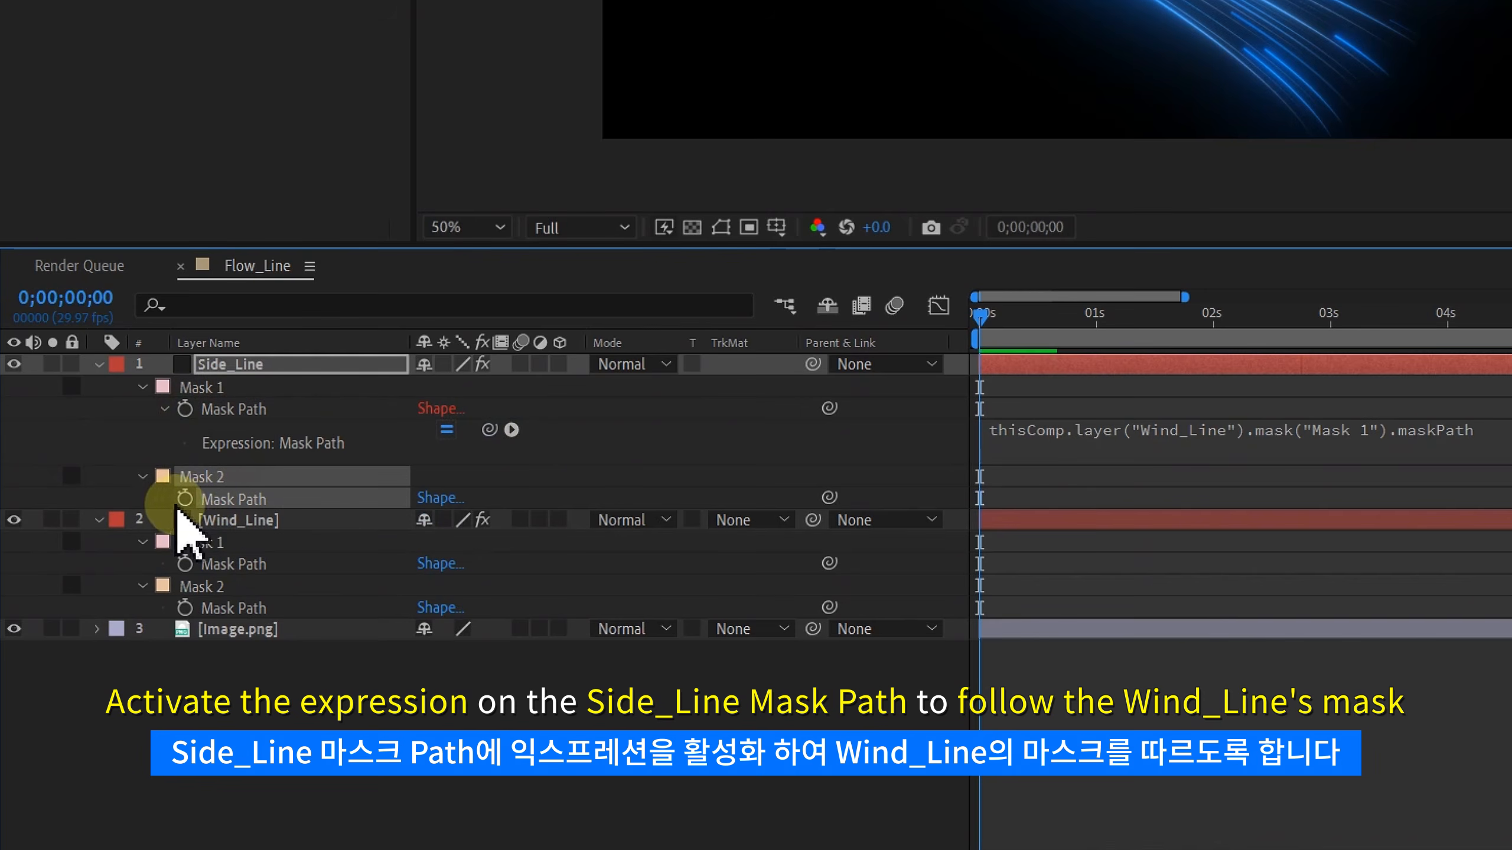
{"action": "left_click", "coordinate": [185, 499], "text": "alt"}
{"action": "left_click_drag", "start_coordinate": [489, 519], "coordinate": [228, 661]}
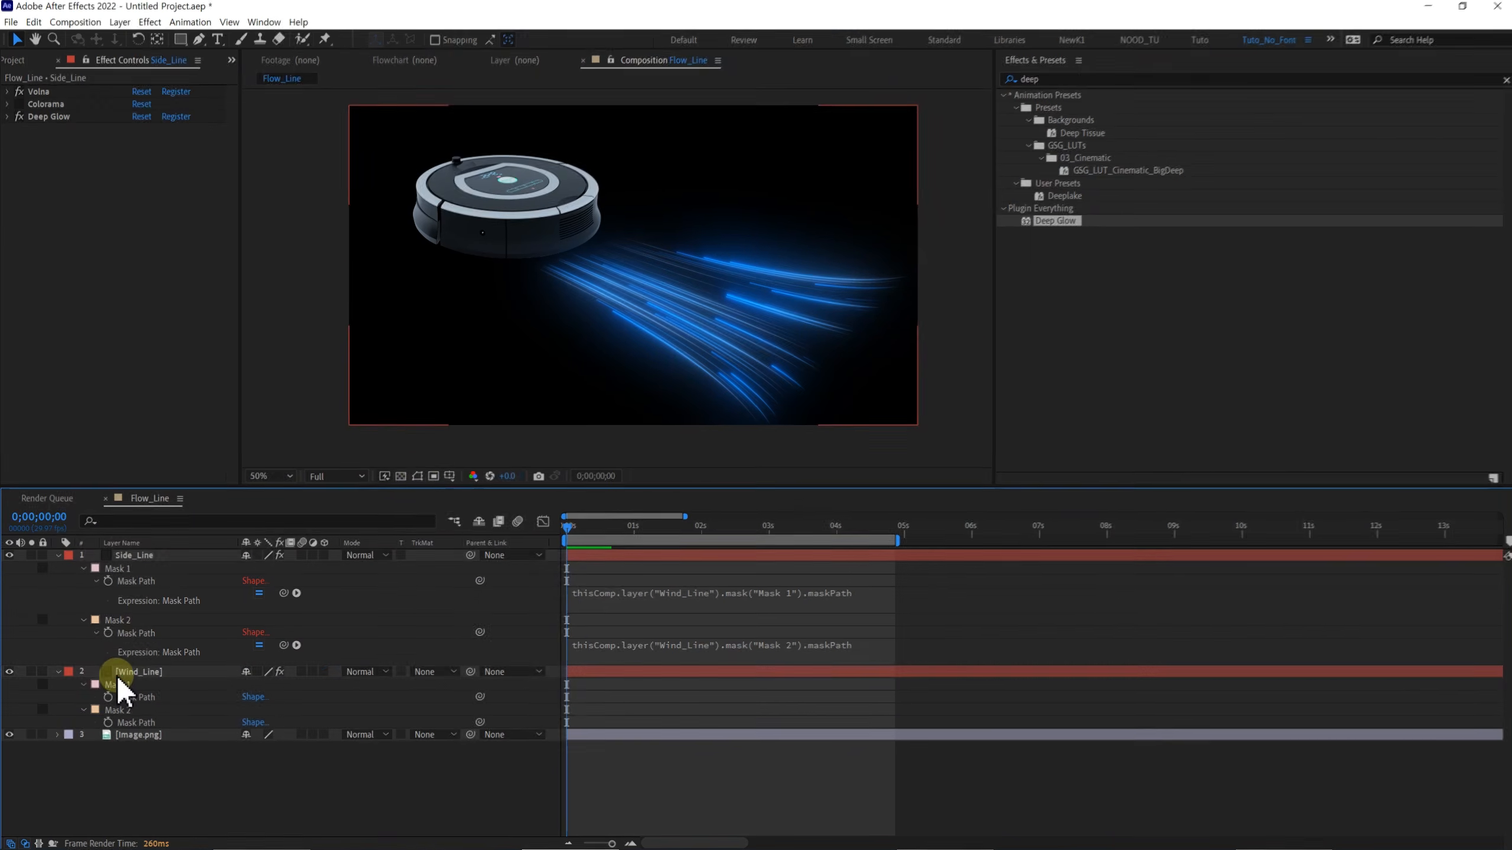
- Select the Wind_Line layer and show its mask paths in the composition view
{"action": "left_click", "coordinate": [237, 567]}
{"action": "left_click", "coordinate": [415, 477]}
- Try moving the start point of Wind_Line's lower mask path to test the link, and undo the change
{"action": "left_click_drag", "start_coordinate": [499, 277], "coordinate": [512, 322]}
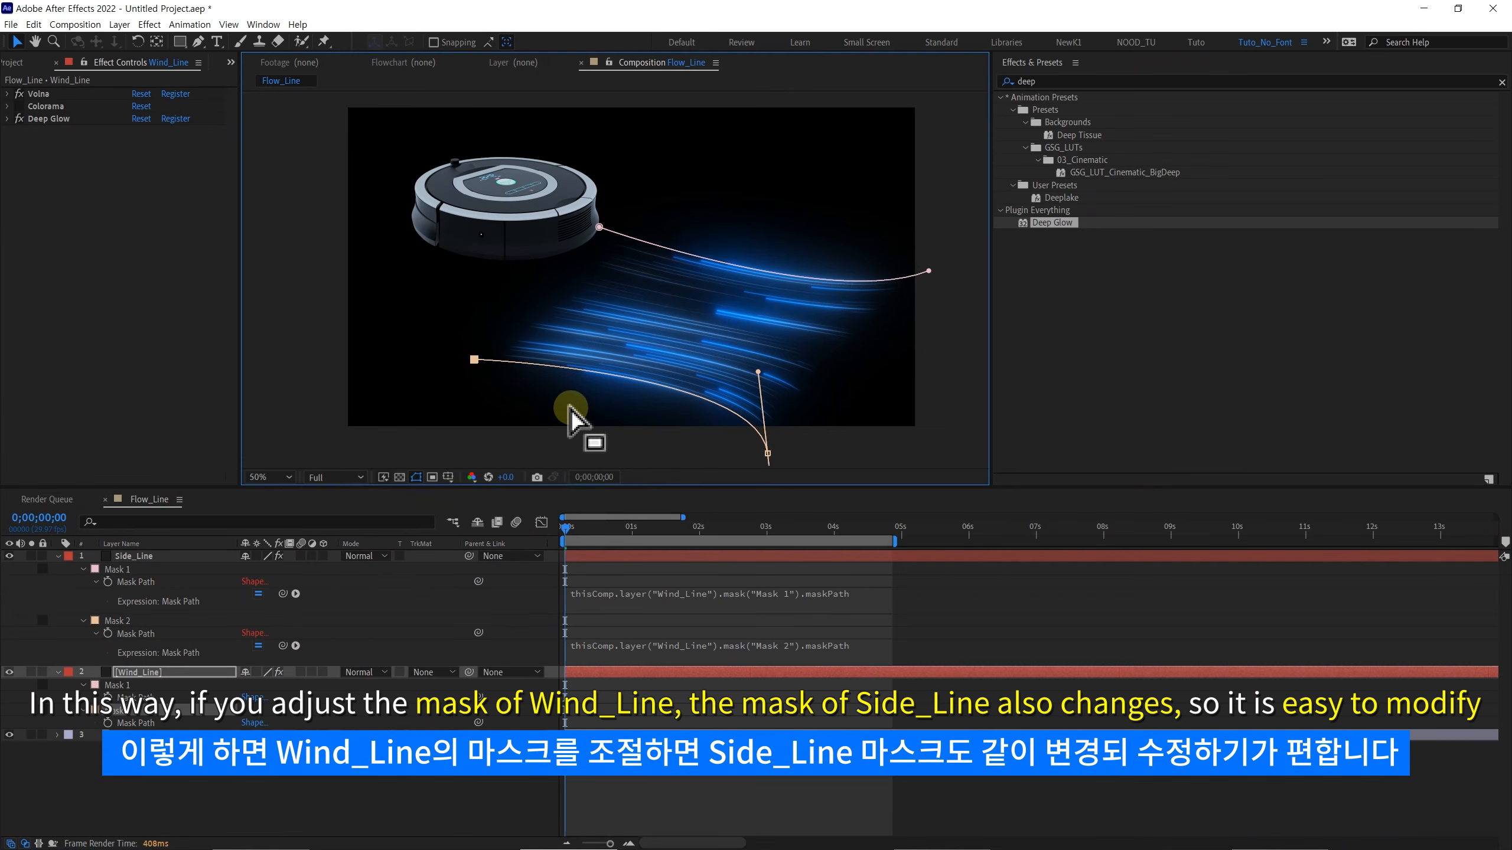
{"action": "key", "text": "ctrl+shift+z"}
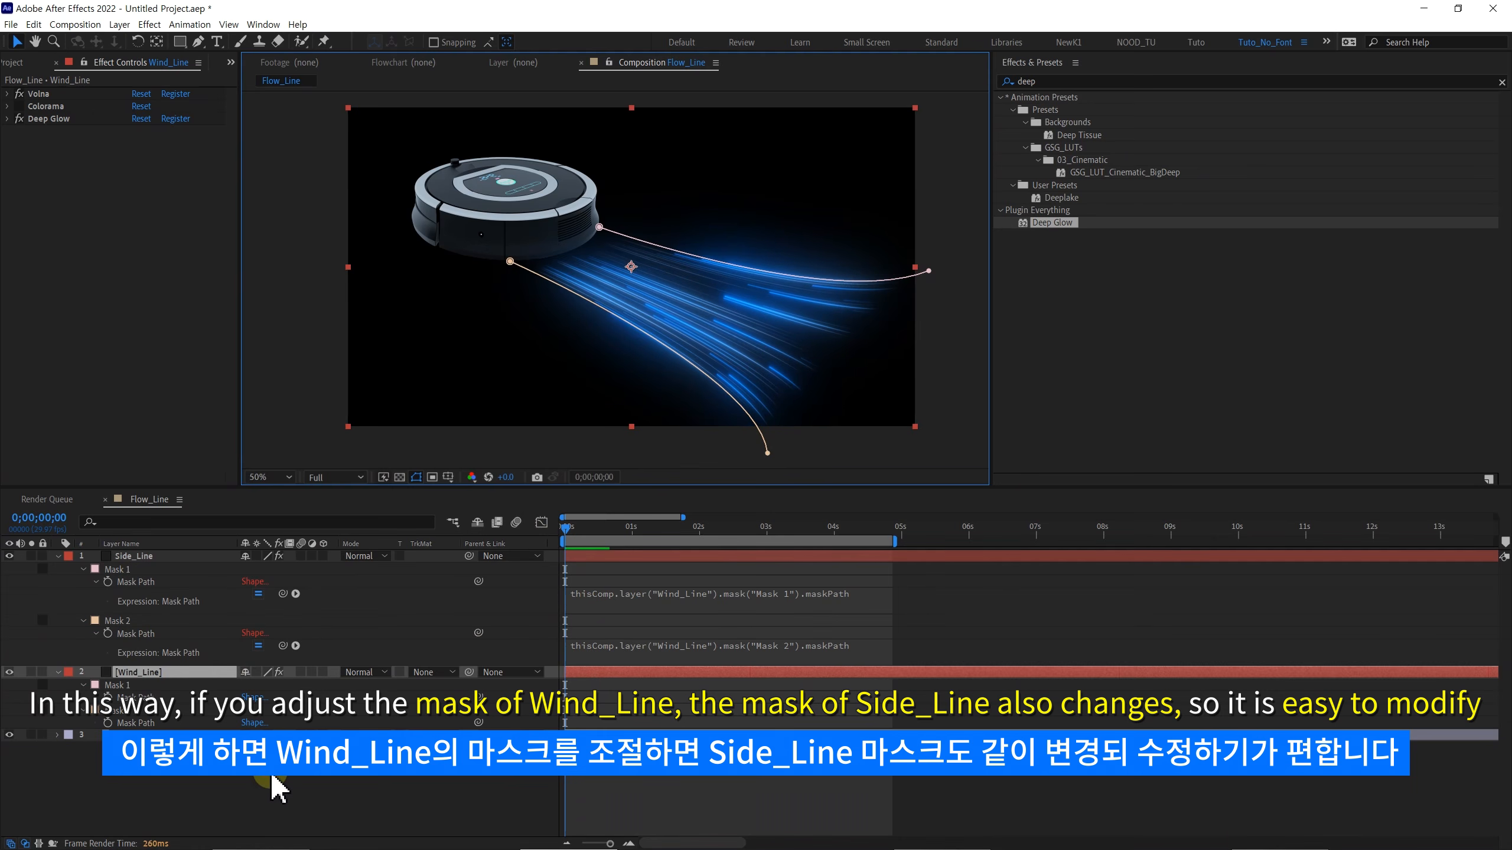
{"action": "left_click", "coordinate": [274, 789]}
- Collapse the mask properties of Side_Line and Wind_Line, and hide the Wind_Line layer
{"action": "left_click", "coordinate": [58, 555]}
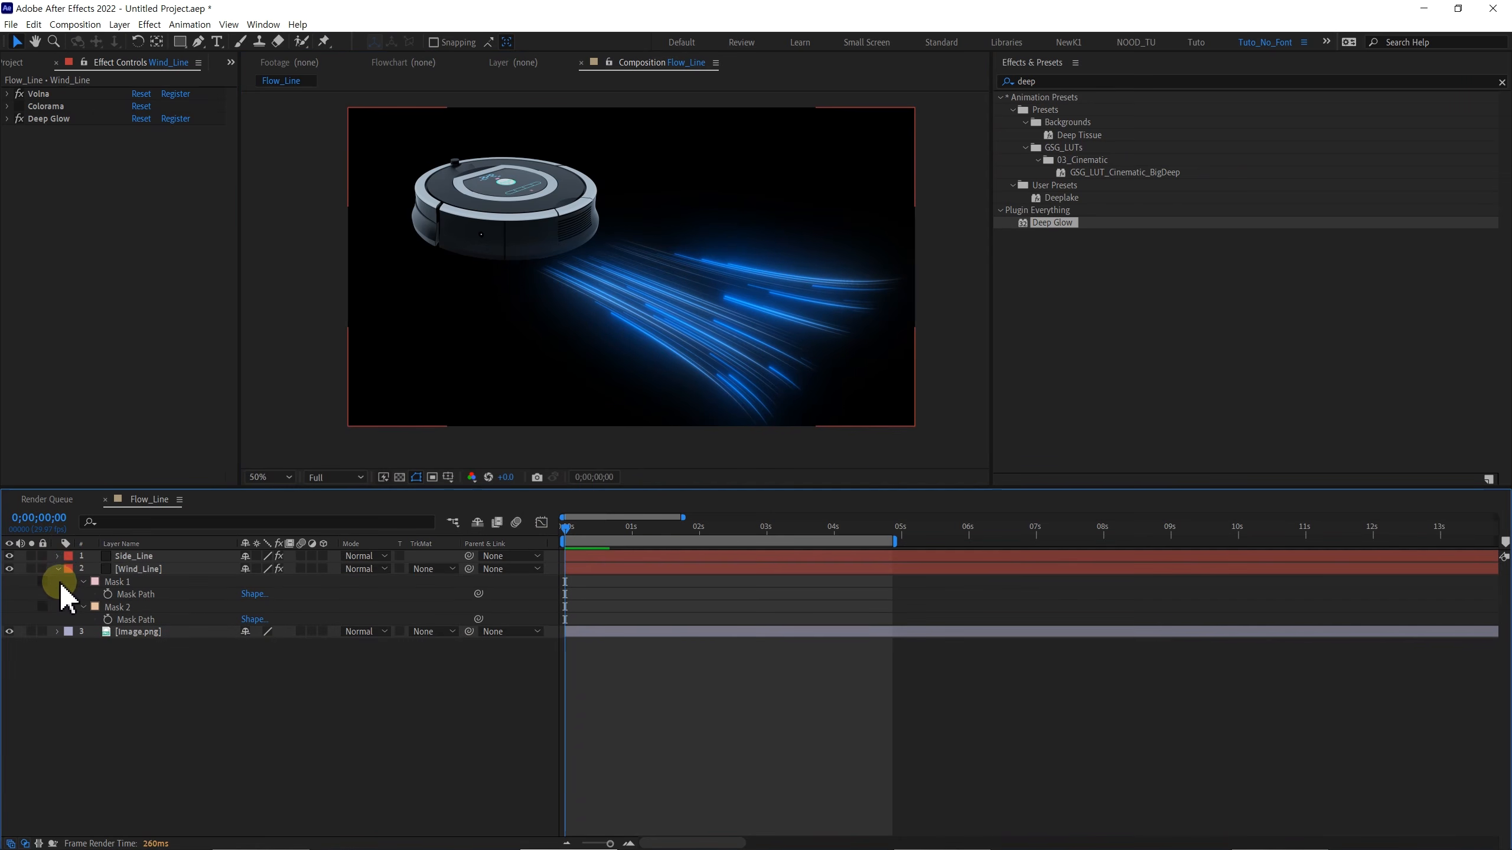
{"action": "left_click", "coordinate": [58, 568]}
{"action": "left_click", "coordinate": [134, 557]}
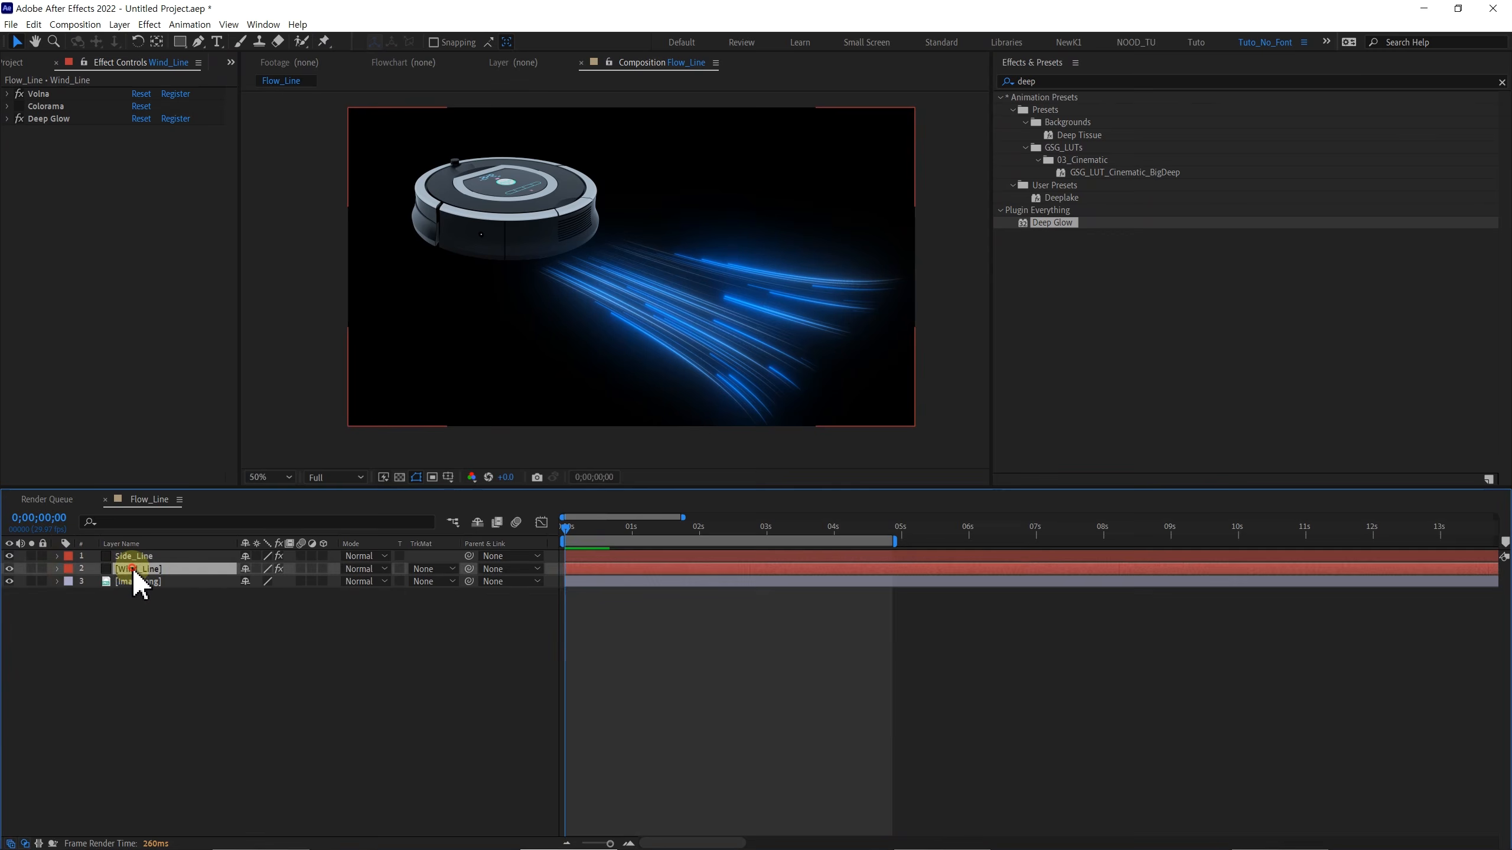
{"action": "left_click", "coordinate": [8, 569]}
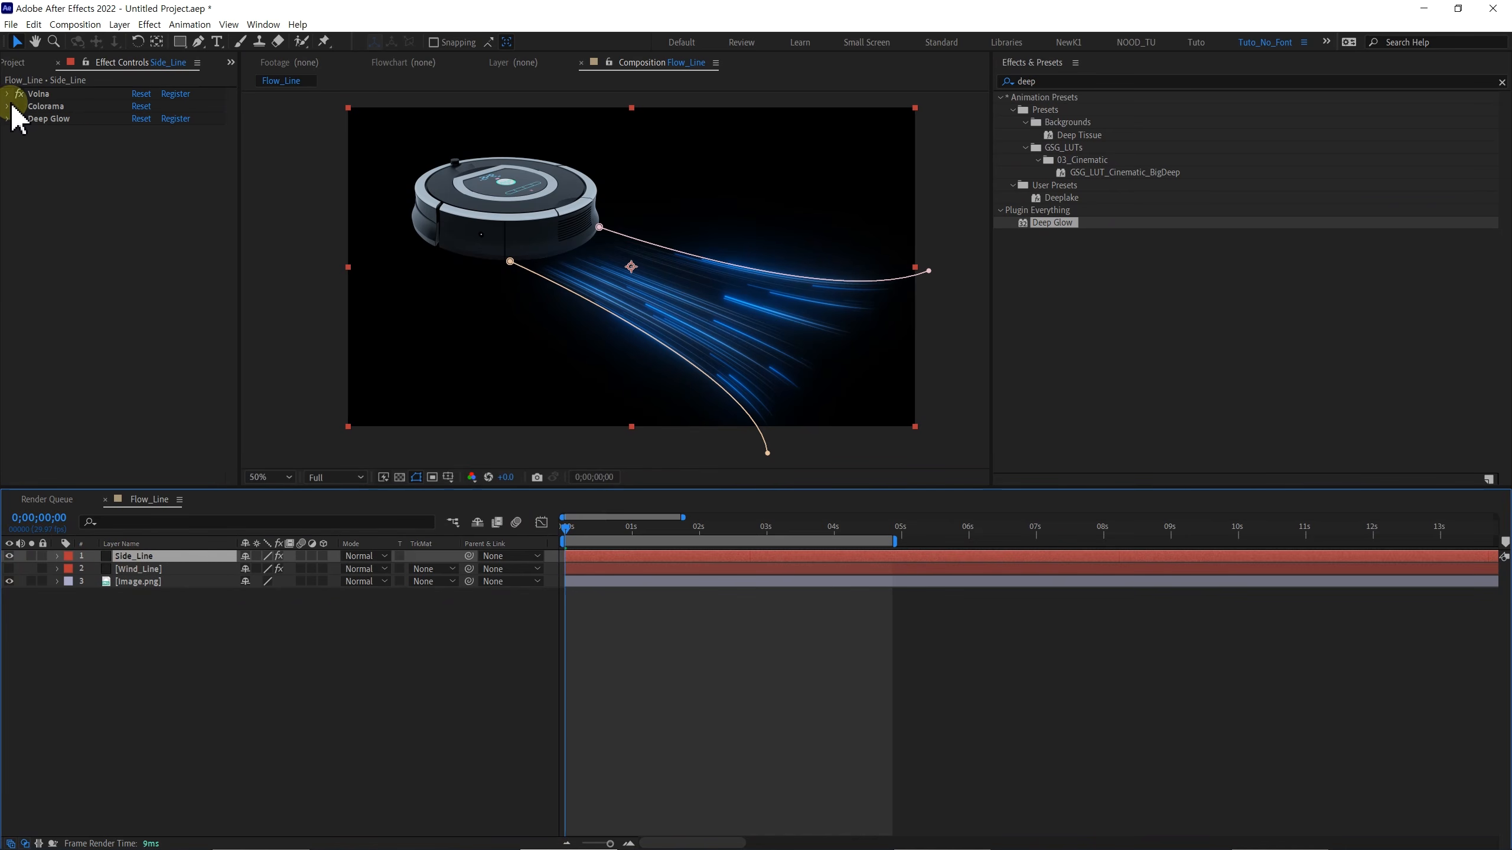
- In Side_Line's Volna Distribution Ramp, add a point near each end lowered to the minimum, and raise both end points to the maximum
{"action": "left_click", "coordinate": [7, 94]}
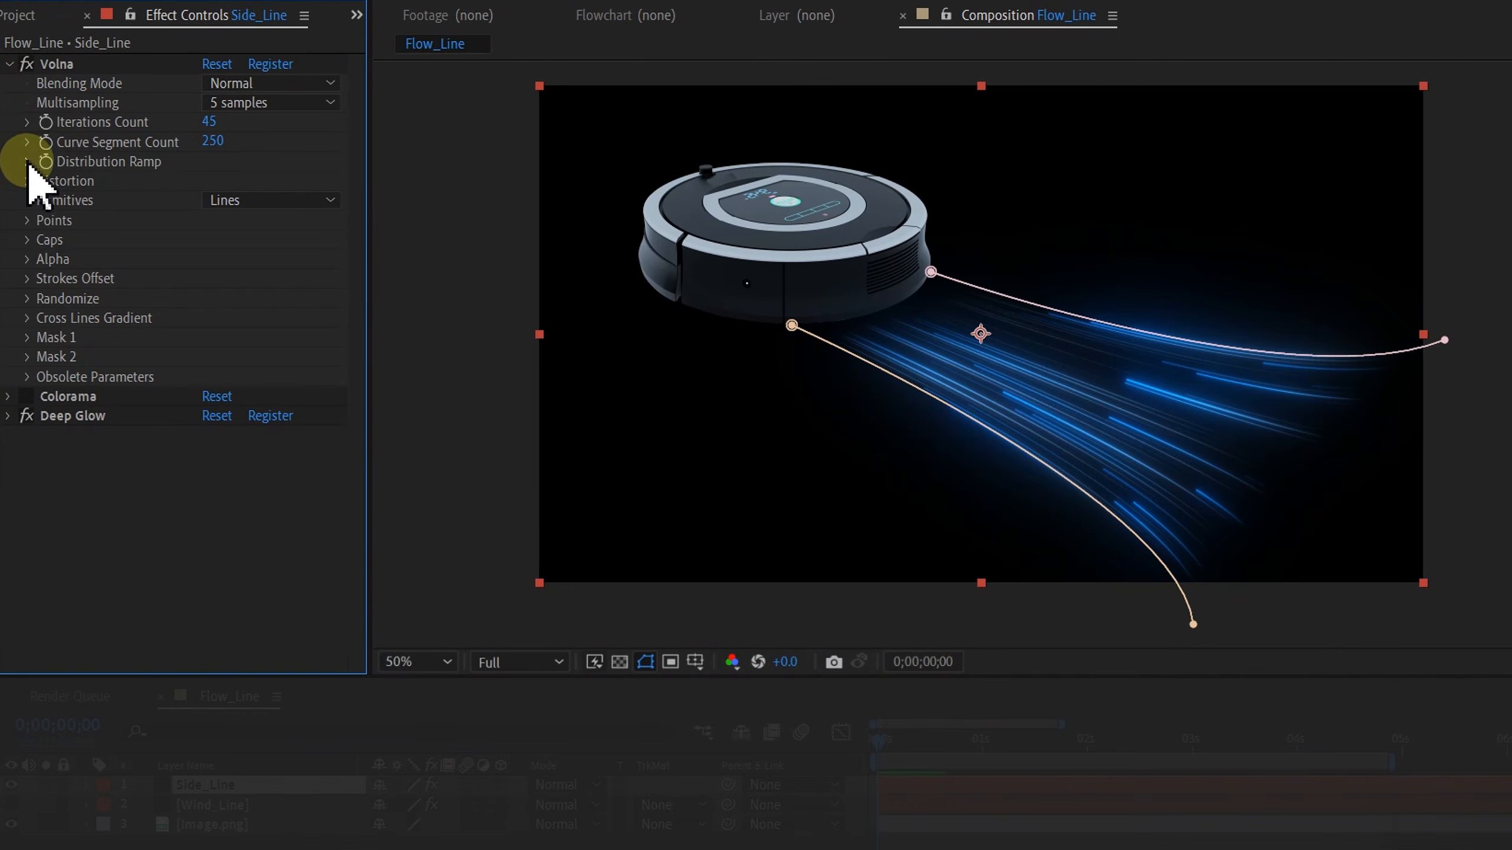
{"action": "left_click", "coordinate": [26, 161]}
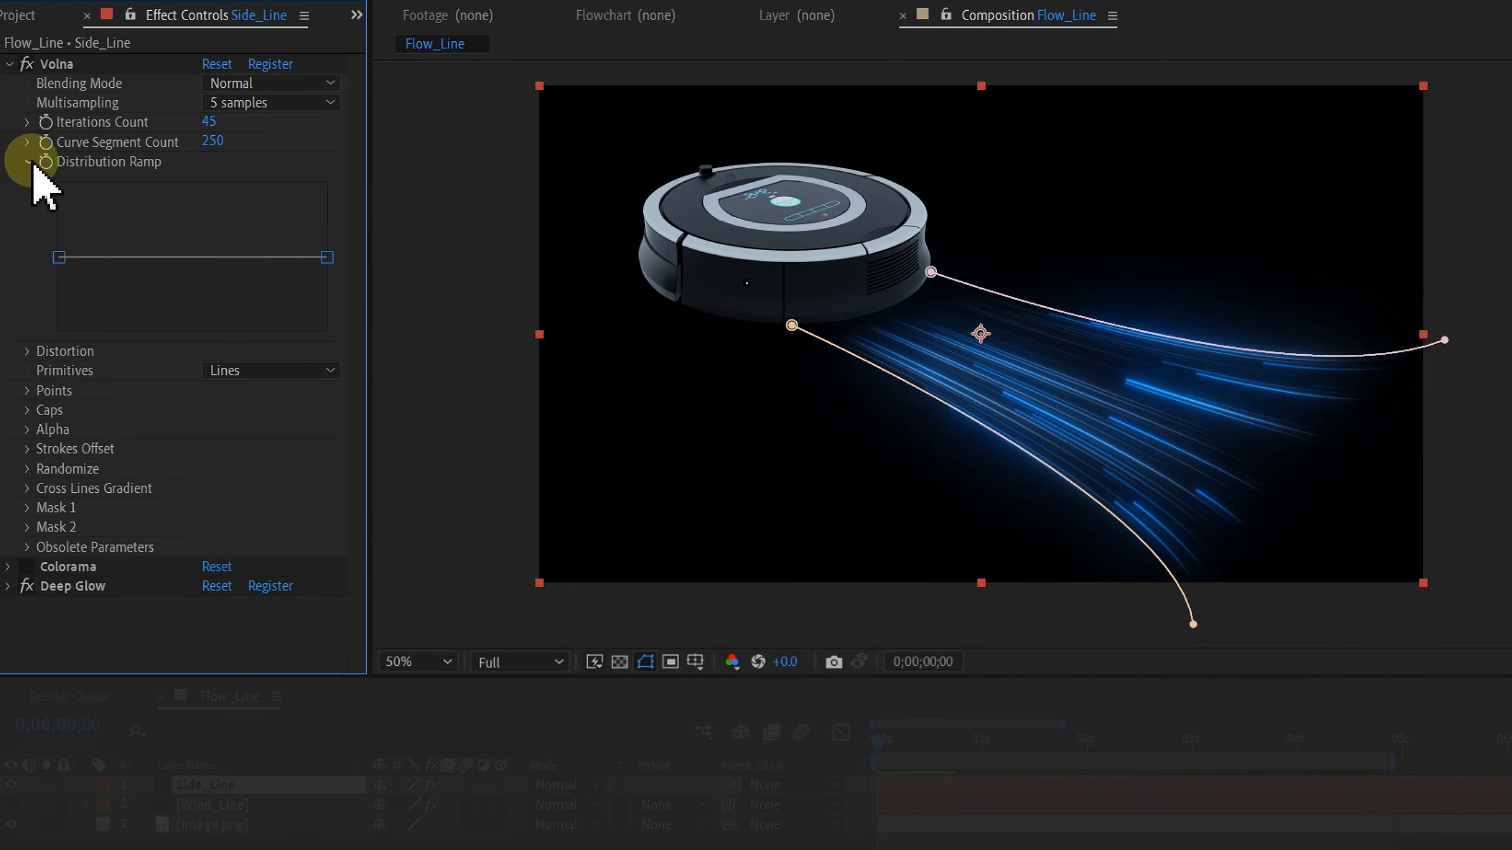
{"action": "double_click", "coordinate": [80, 258]}
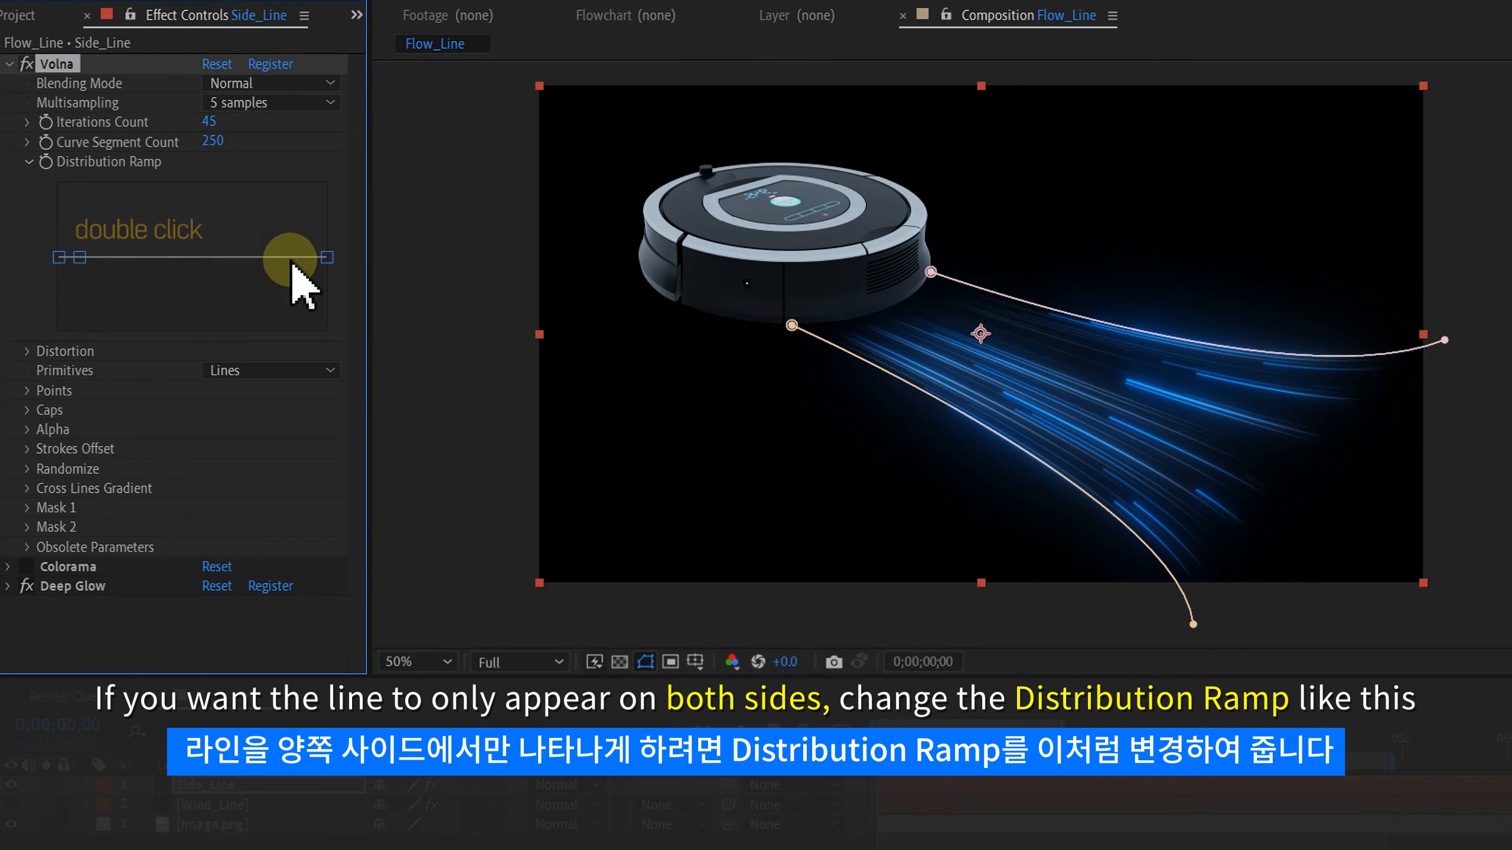
{"action": "left_click_drag", "start_coordinate": [80, 258], "coordinate": [88, 337]}
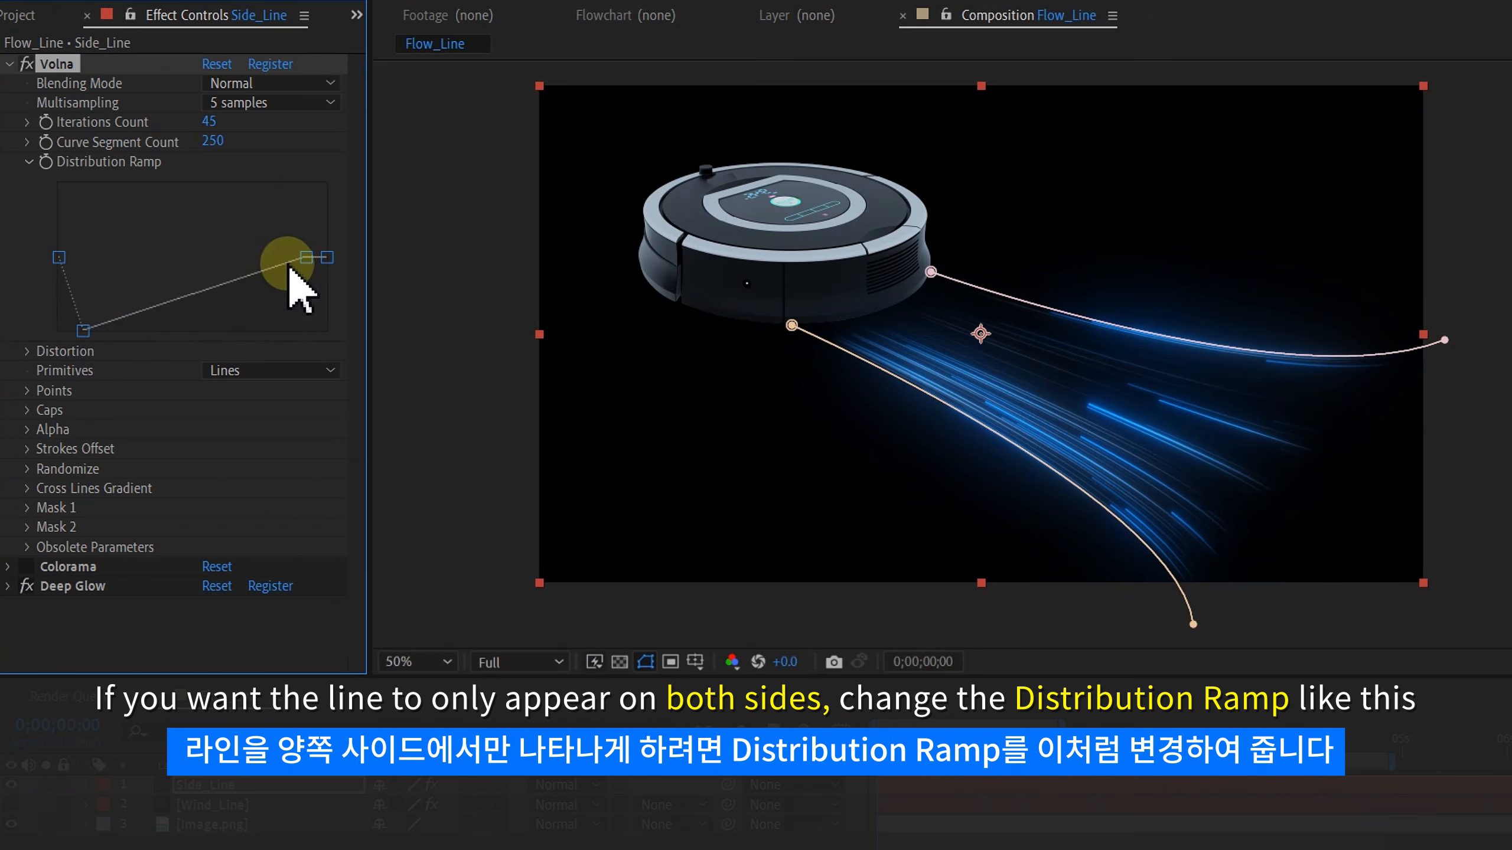
{"action": "left_click_drag", "start_coordinate": [308, 261], "coordinate": [304, 346]}
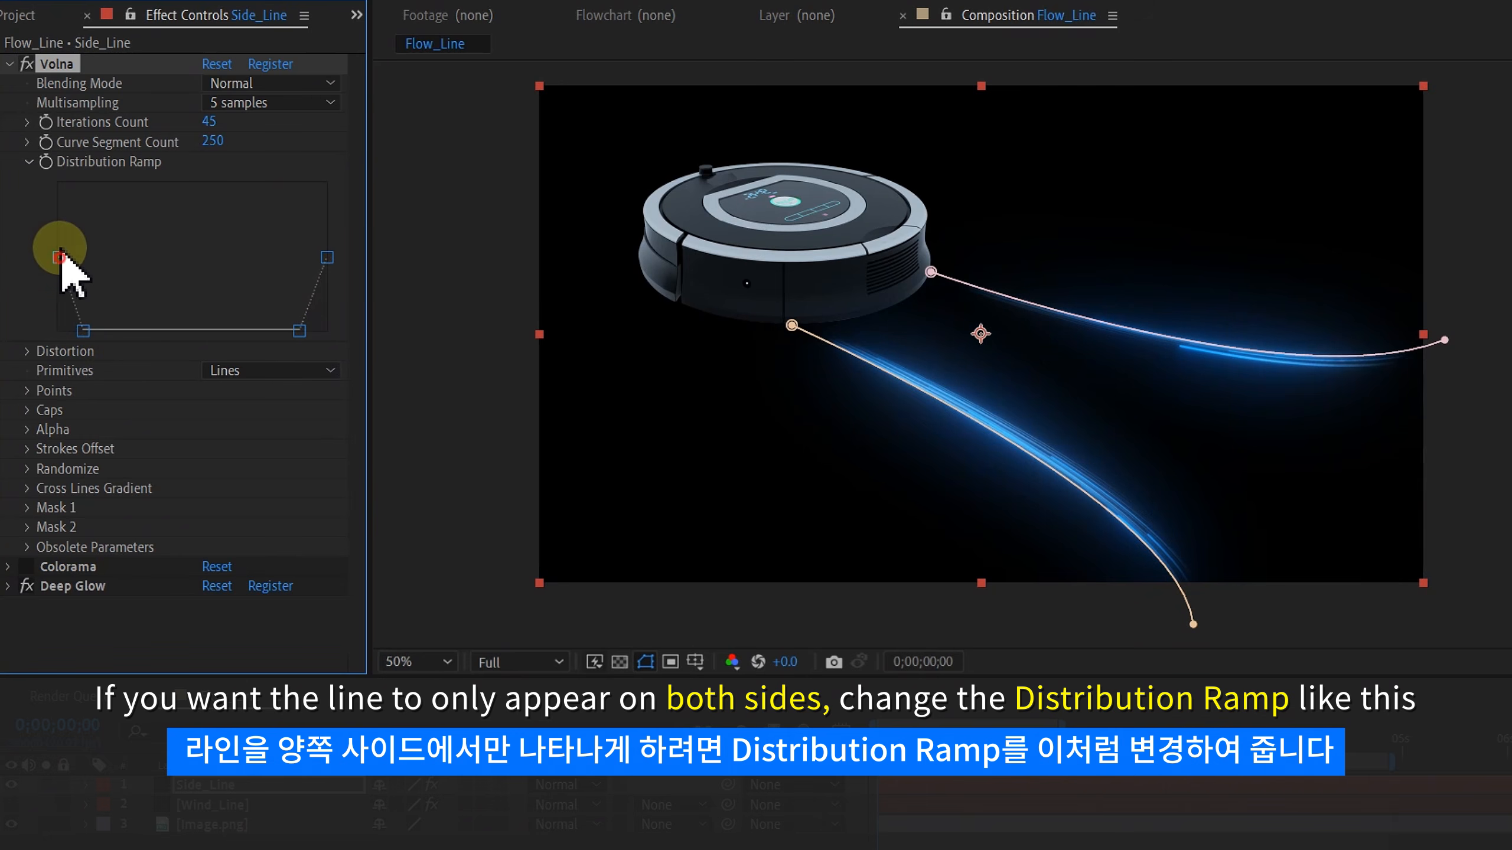
{"action": "left_click_drag", "start_coordinate": [62, 261], "coordinate": [57, 160]}
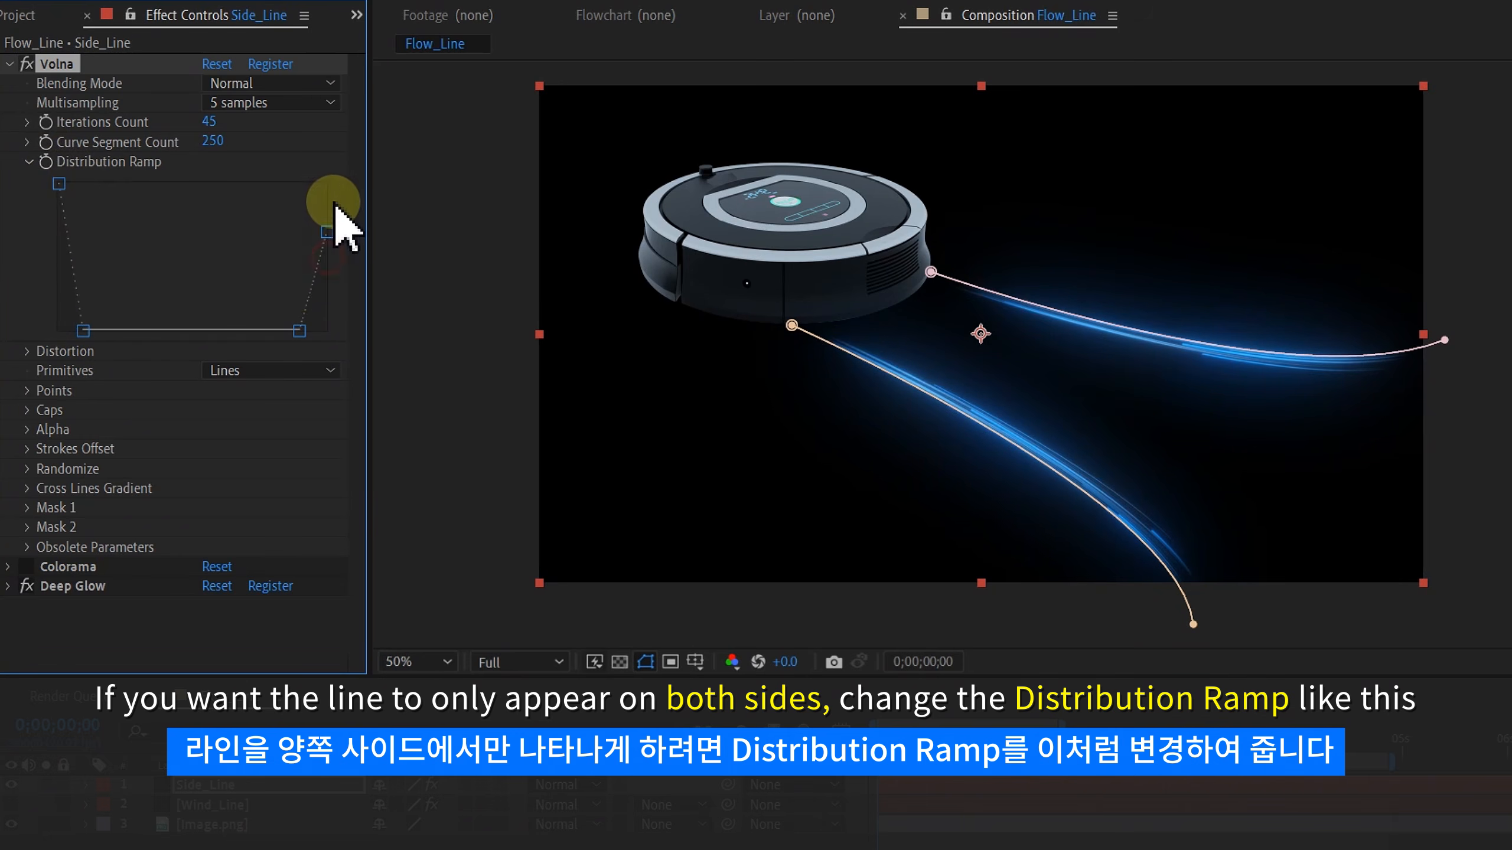
{"action": "left_click_drag", "start_coordinate": [333, 216], "coordinate": [342, 153]}
- Move all four Distribution Ramp points slightly inward toward the middle of the curve, and preview the side lines
{"action": "left_click_drag", "start_coordinate": [299, 331], "coordinate": [241, 333]}
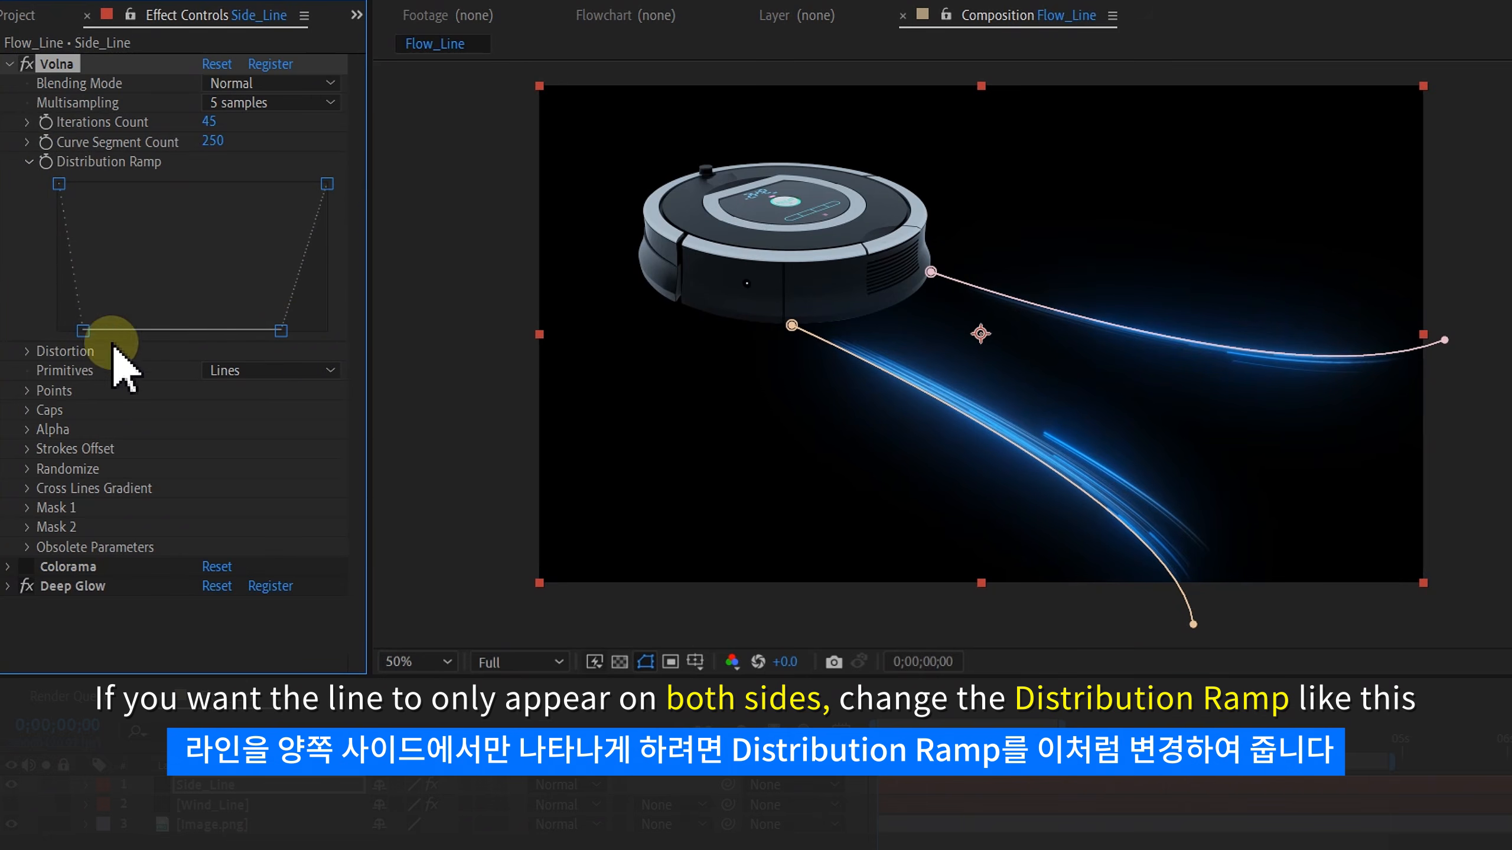
{"action": "left_click_drag", "start_coordinate": [91, 342], "coordinate": [97, 323]}
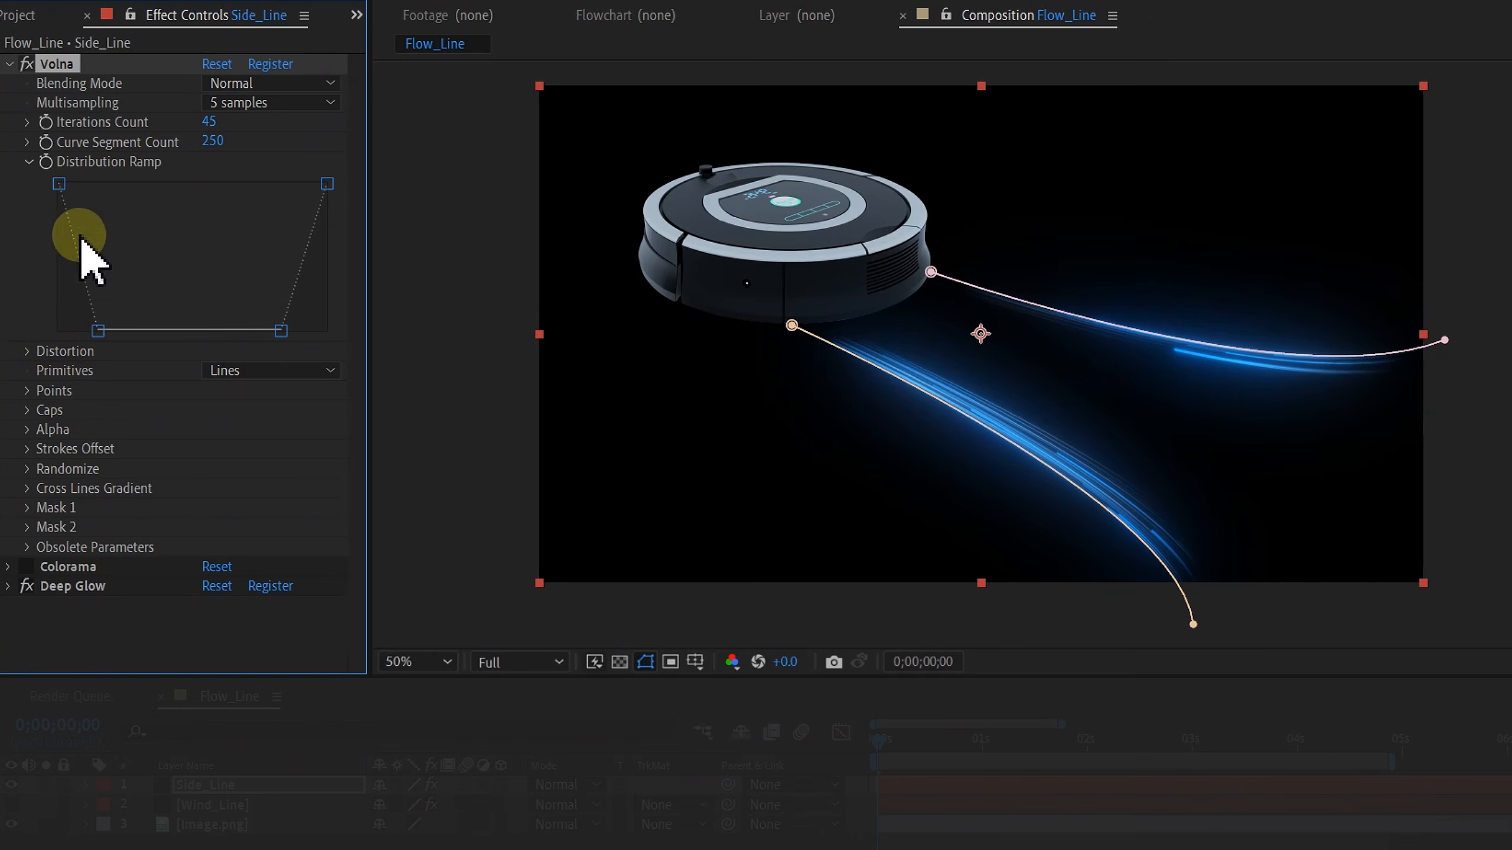
{"action": "left_click_drag", "start_coordinate": [70, 185], "coordinate": [77, 190]}
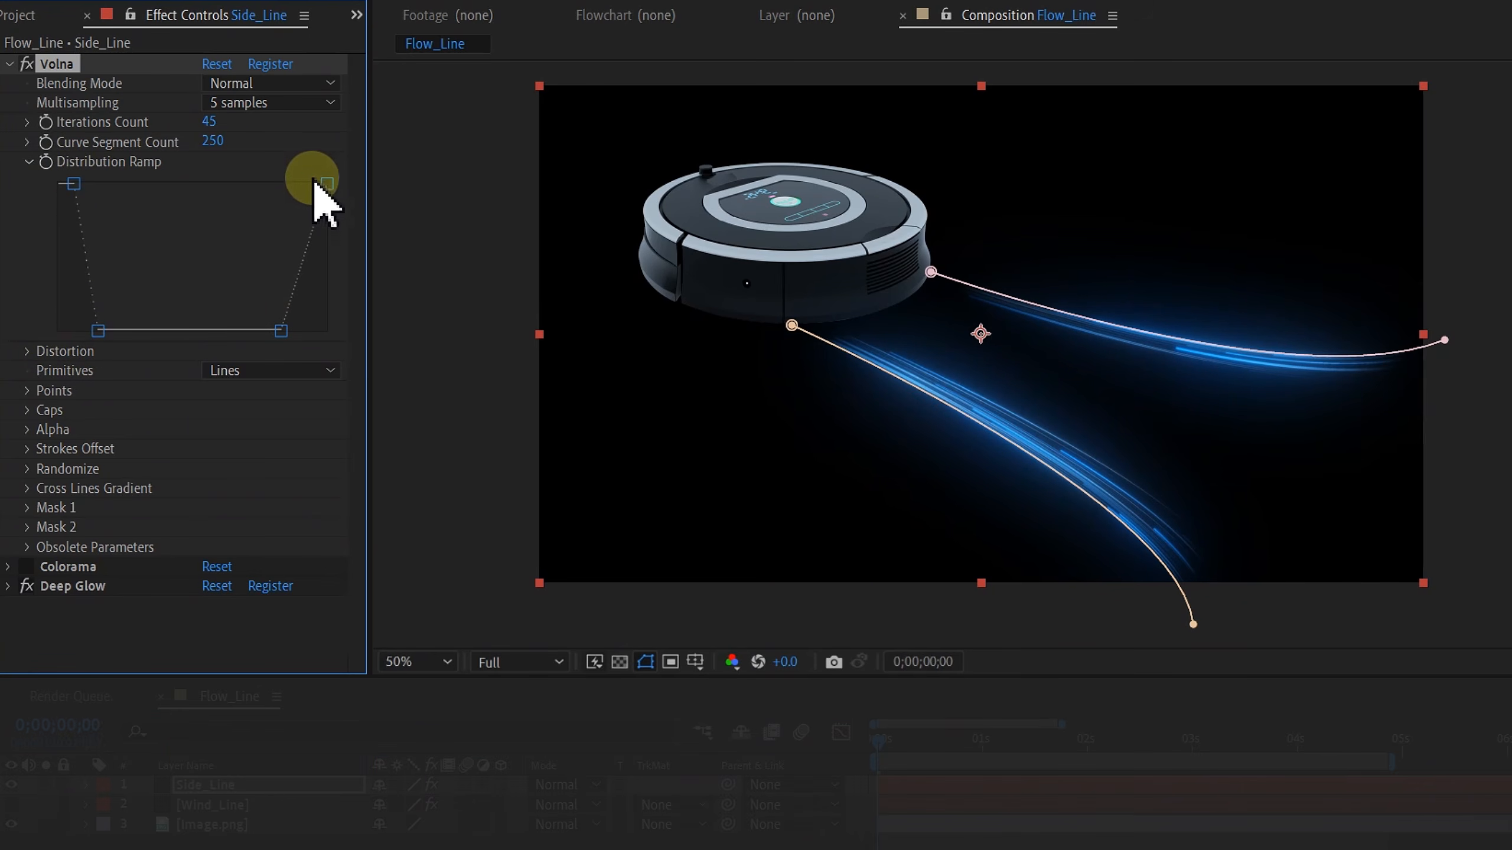
{"action": "left_click_drag", "start_coordinate": [317, 184], "coordinate": [314, 184]}
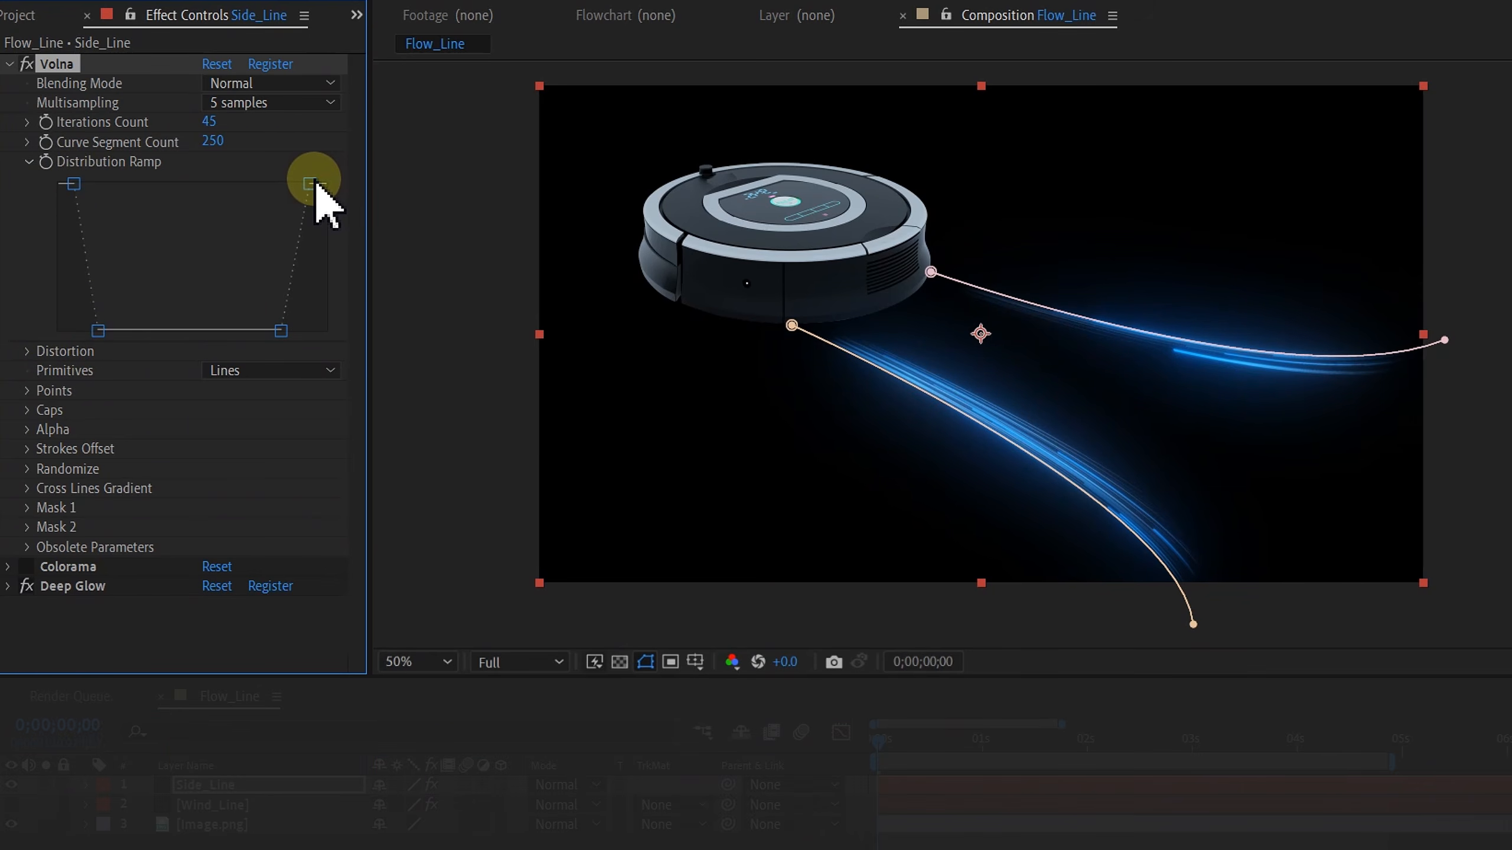
{"action": "left_click", "coordinate": [610, 634]}
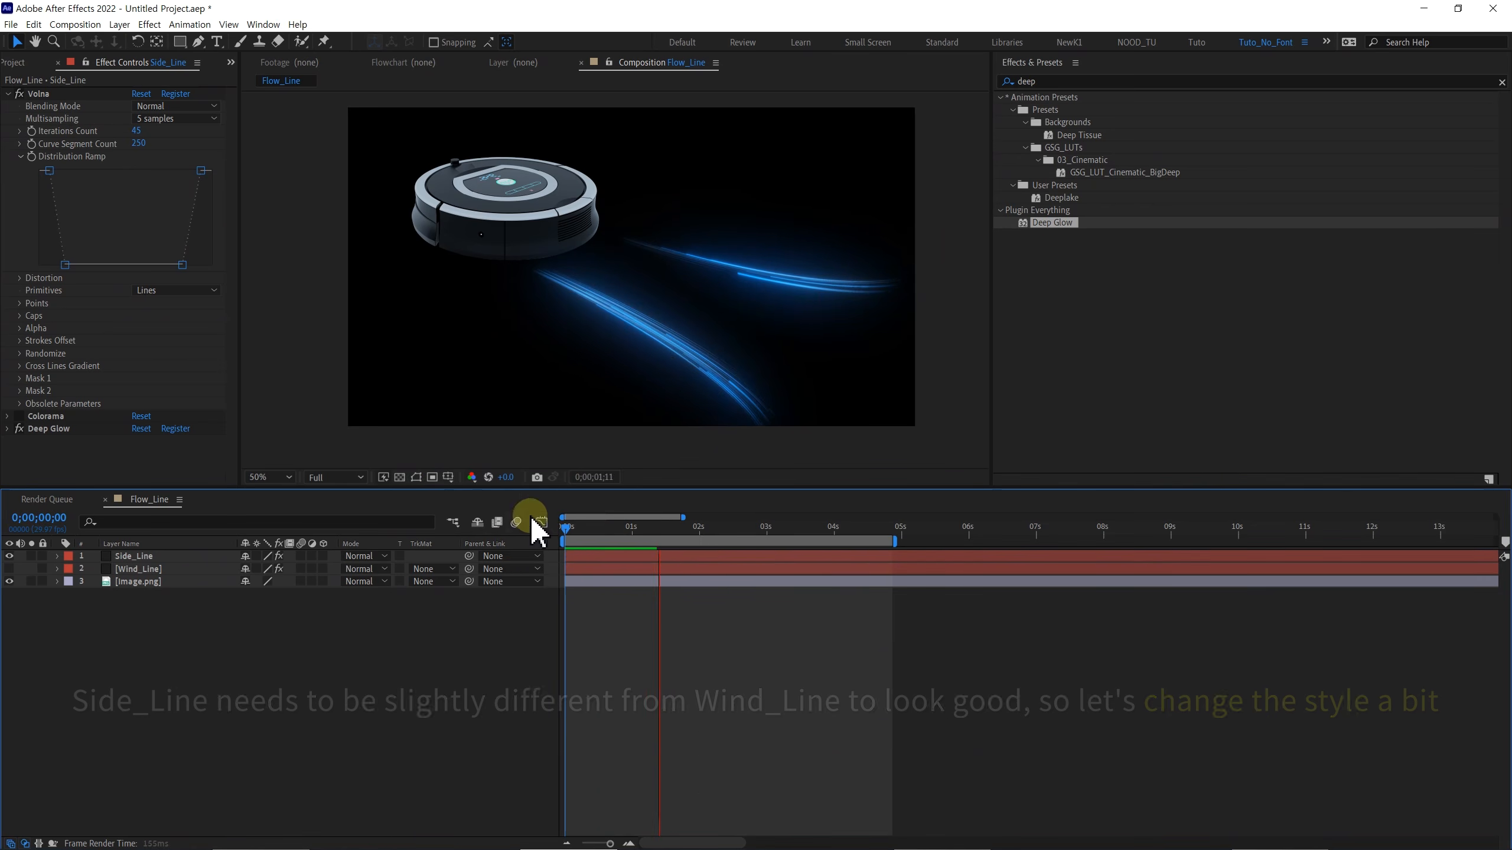
{"action": "key", "text": "space"}
- Shape Volna's Mask 1 Thickness Ramp into a bell curve, with both ends at the minimum and an added middle point at the maximum
{"action": "scroll", "coordinate": [664, 299], "scroll_direction": "up", "scroll_amount": 1}
{"action": "left_click_drag", "start_coordinate": [598, 359], "coordinate": [614, 302]}
{"action": "key", "text": "v"}
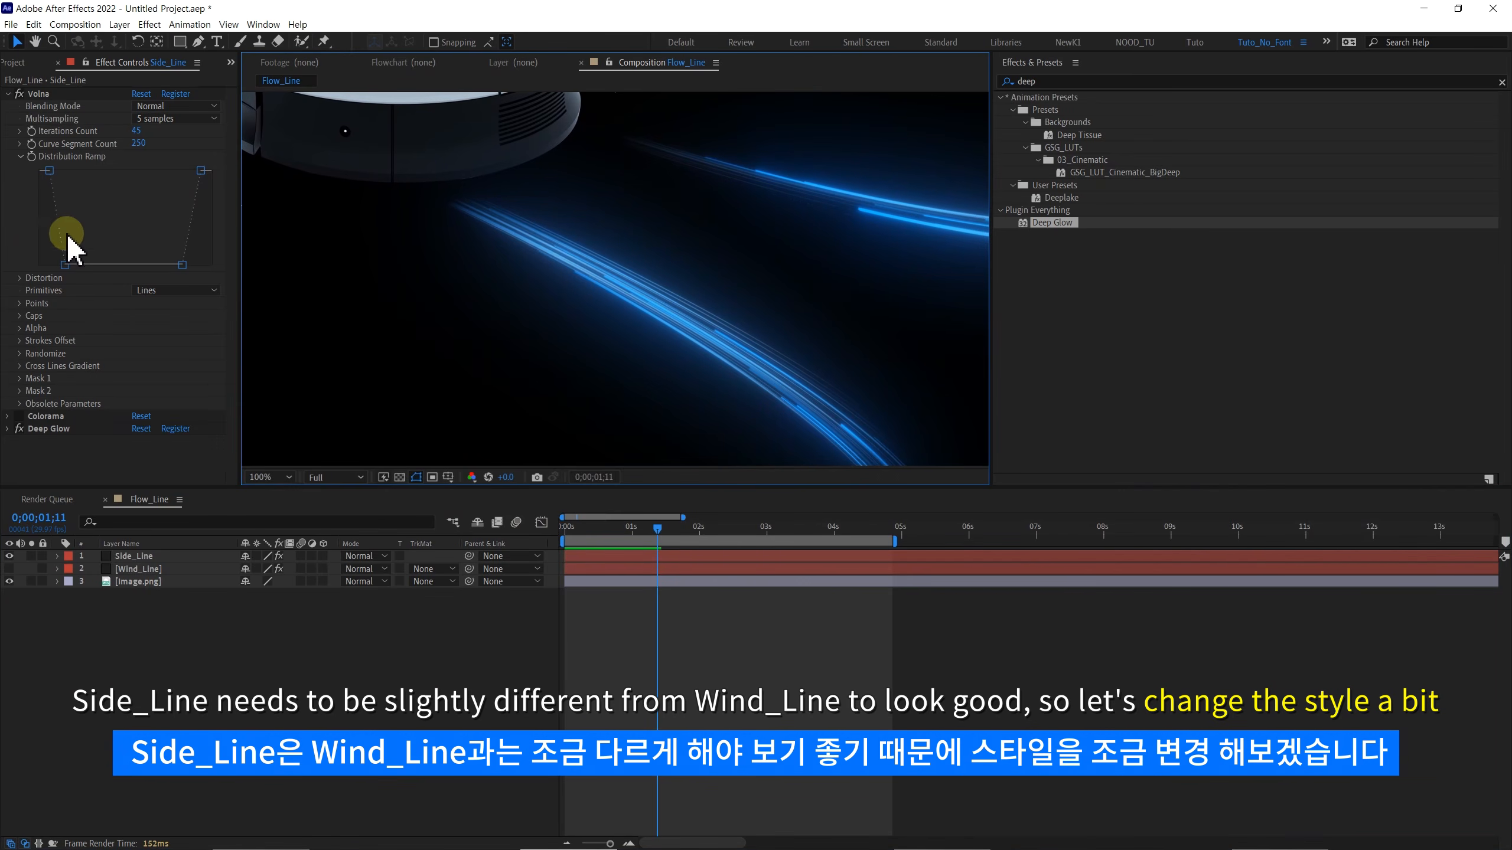
{"action": "left_click", "coordinate": [22, 157]}
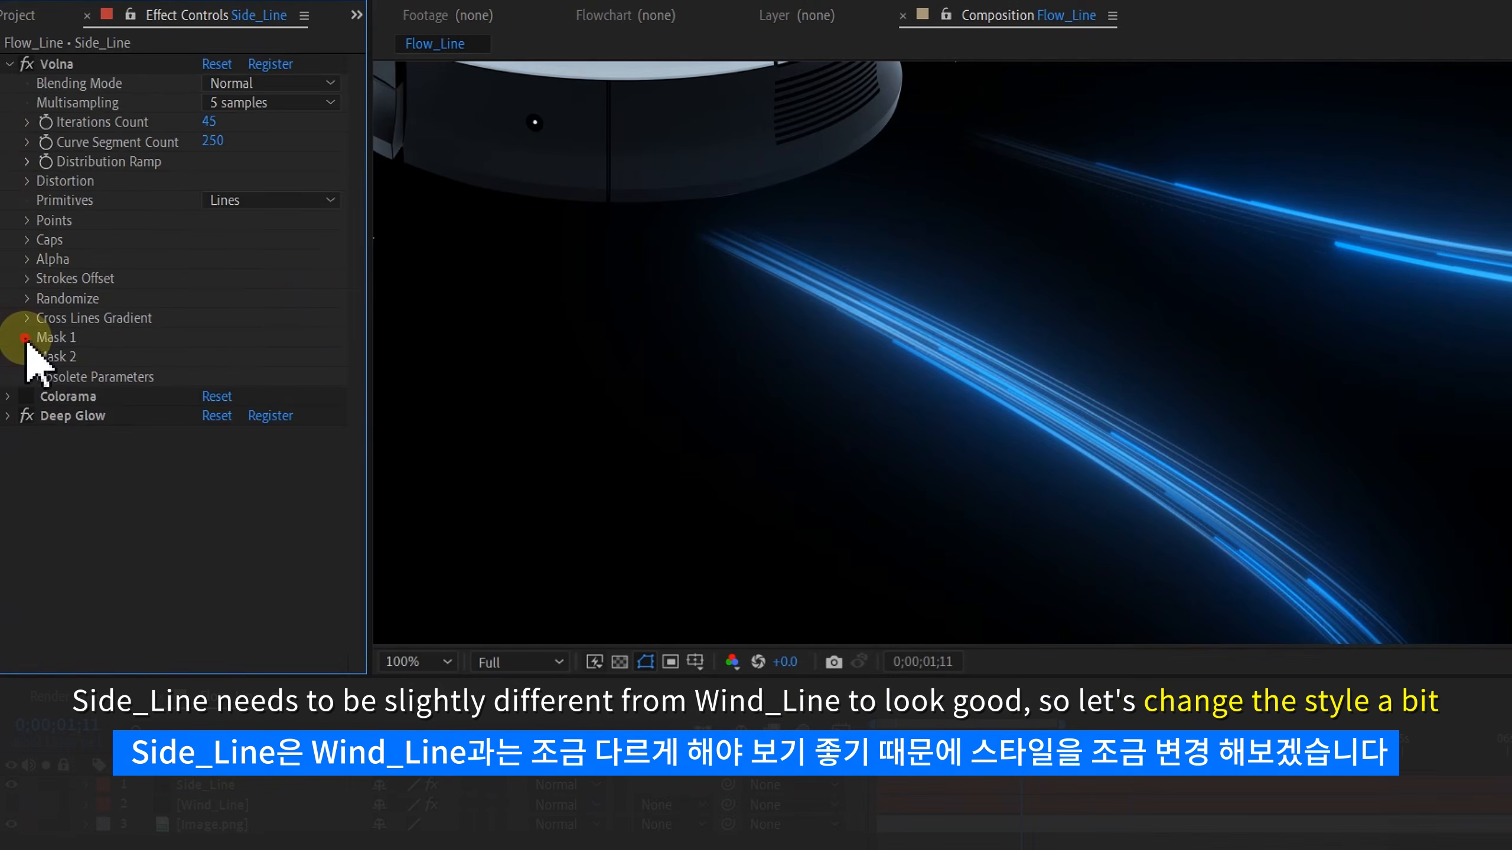
{"action": "left_click", "coordinate": [19, 269]}
{"action": "scroll", "coordinate": [21, 251], "scroll_direction": "down", "scroll_amount": 2}
{"action": "scroll", "coordinate": [109, 305], "scroll_direction": "down", "scroll_amount": 1}
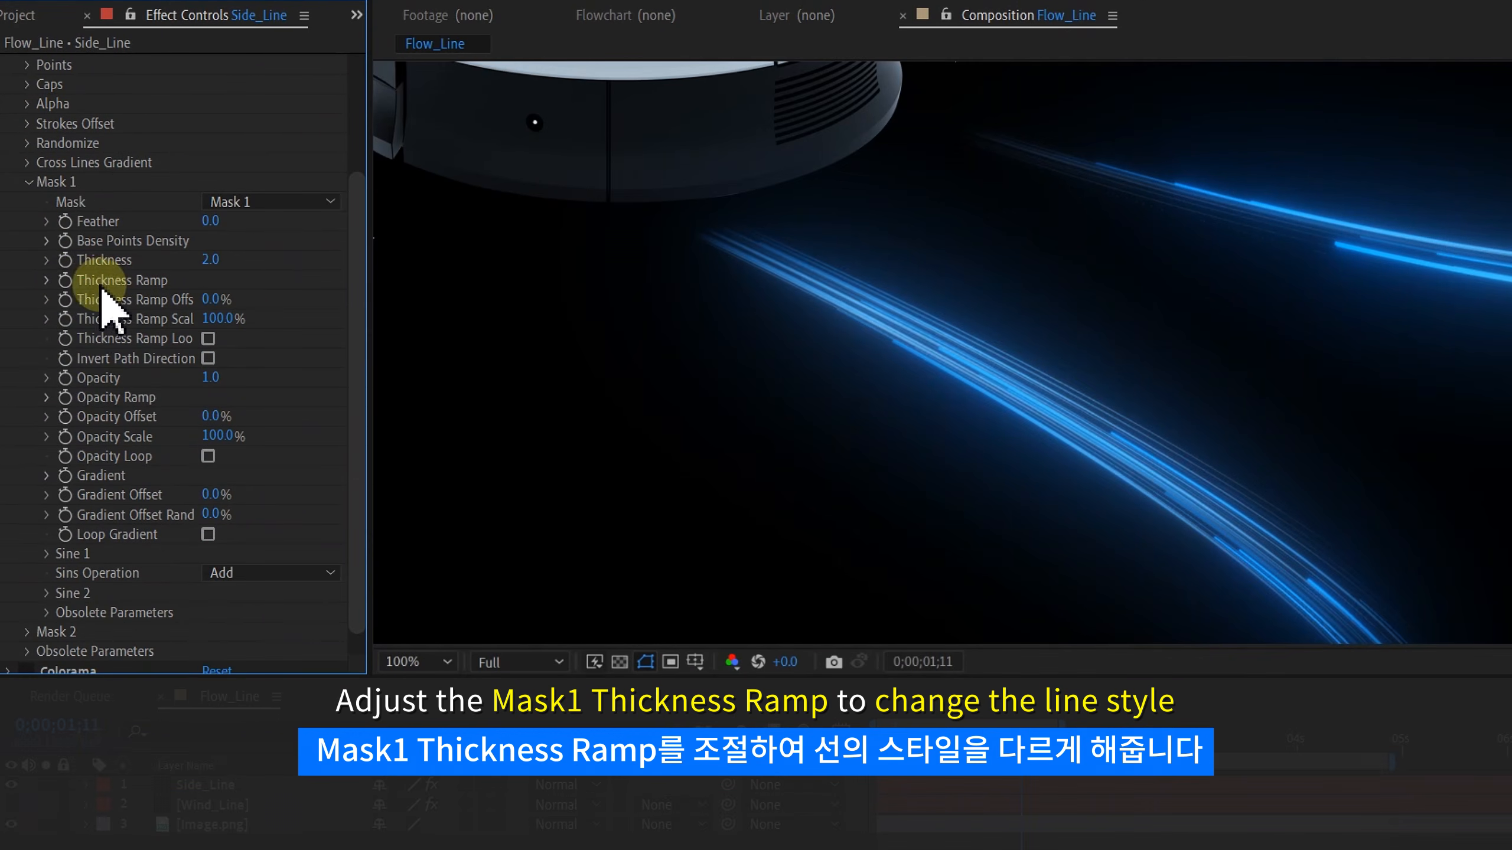
{"action": "left_click", "coordinate": [47, 279]}
{"action": "left_click_drag", "start_coordinate": [79, 303], "coordinate": [63, 457]}
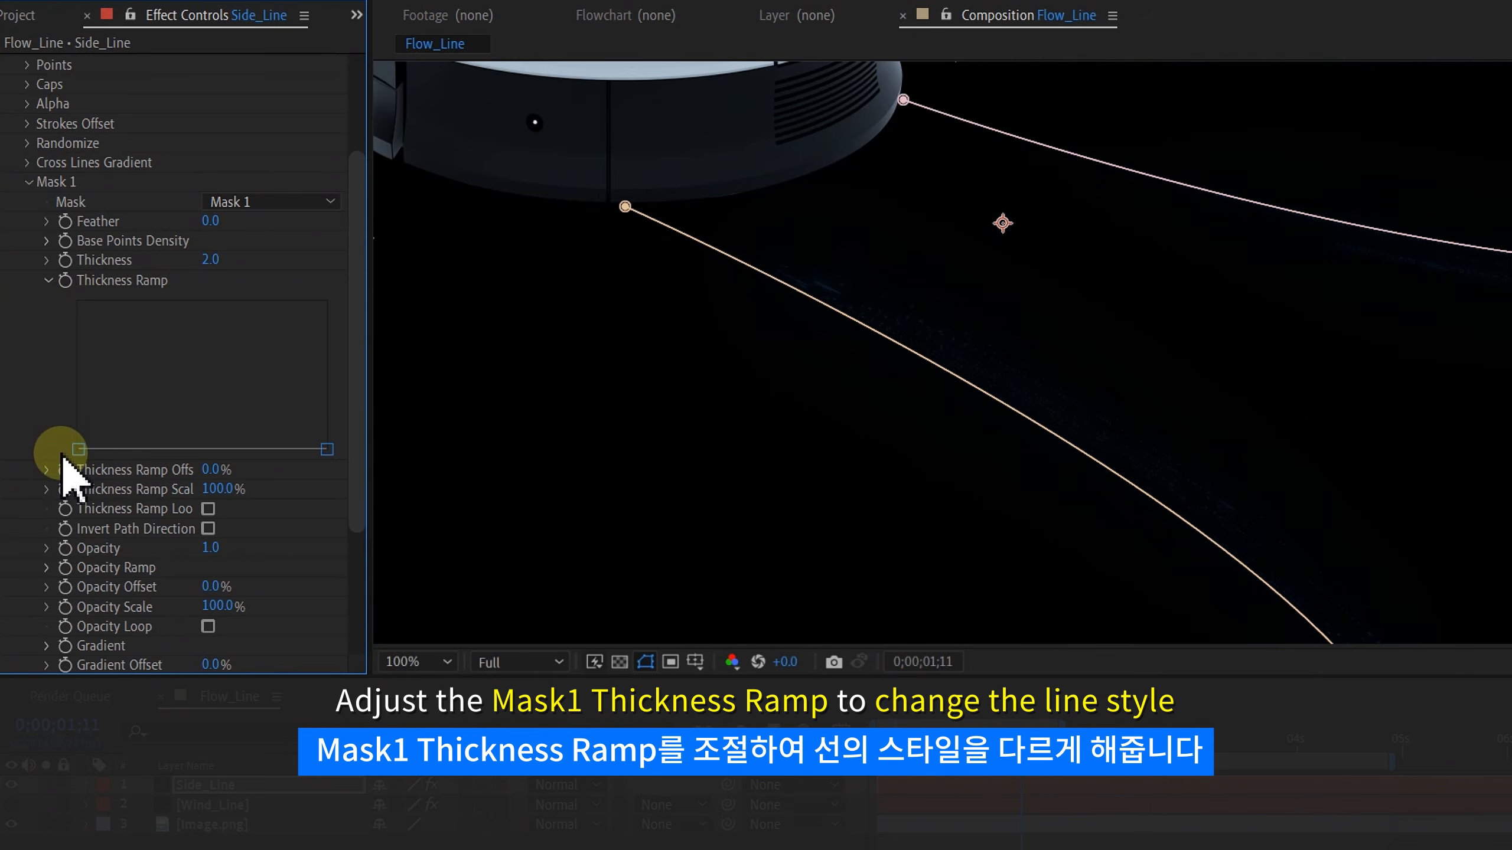
{"action": "double_click", "coordinate": [190, 448]}
{"action": "left_click_drag", "start_coordinate": [191, 448], "coordinate": [194, 293]}
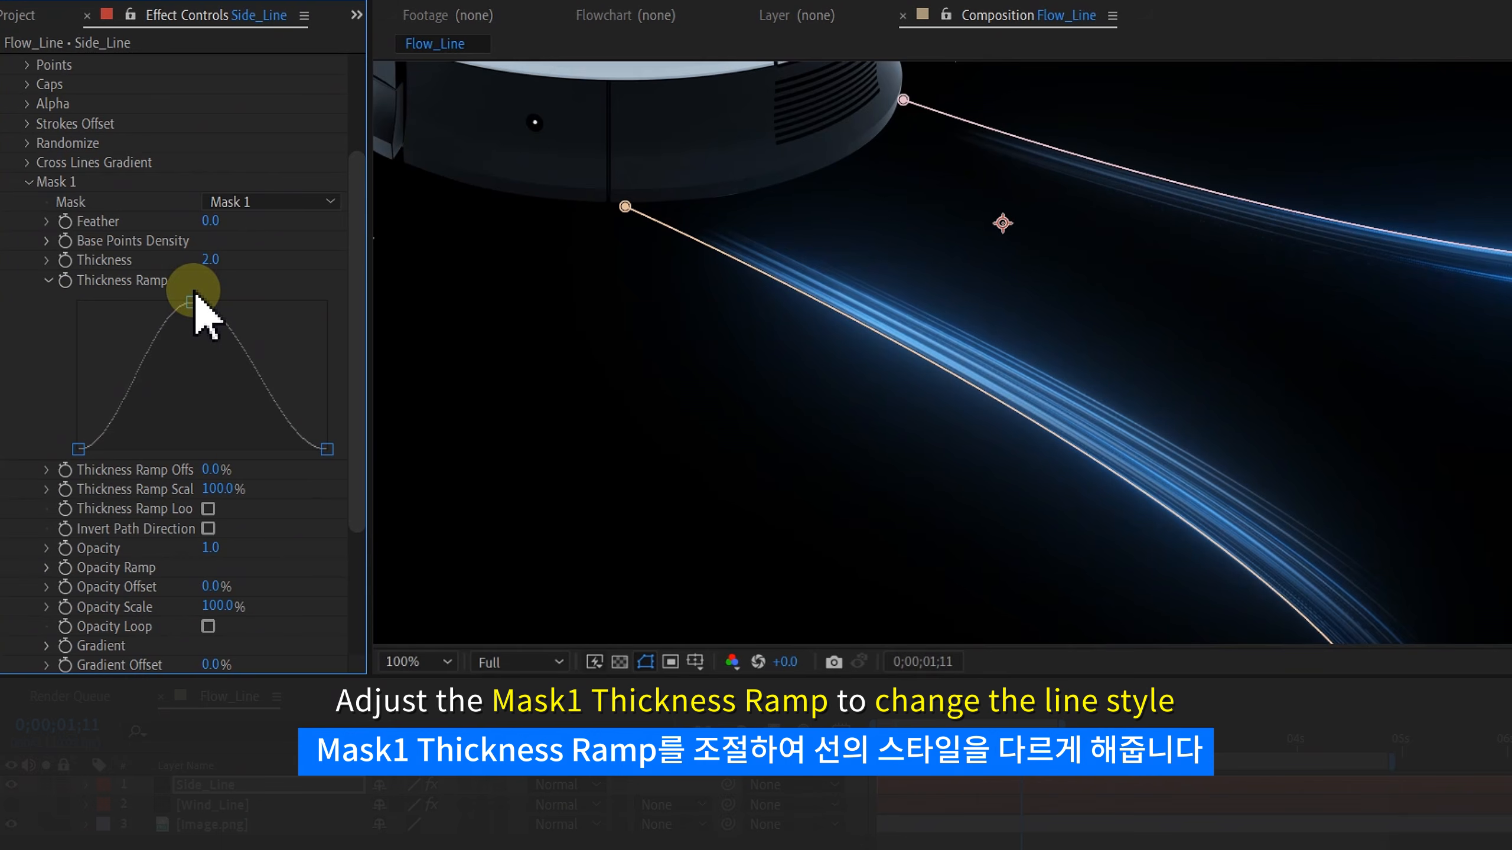
{"action": "left_click", "coordinate": [47, 280]}
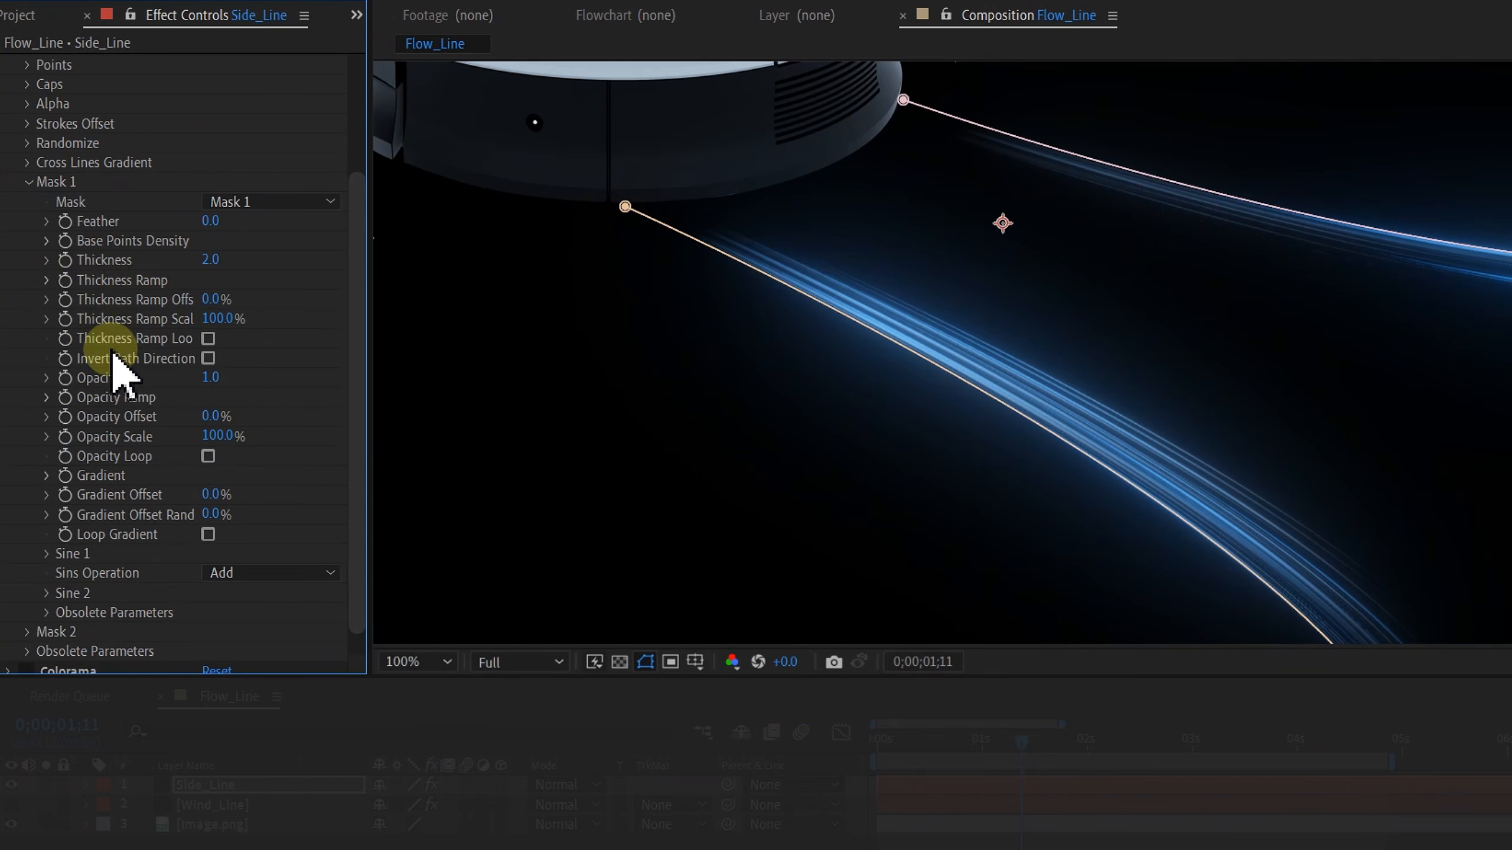
- Shape Mask 1's Opacity Ramp into a bell curve peaking near the middle, and scrub through the animation to check the lines
{"action": "left_click", "coordinate": [48, 398]}
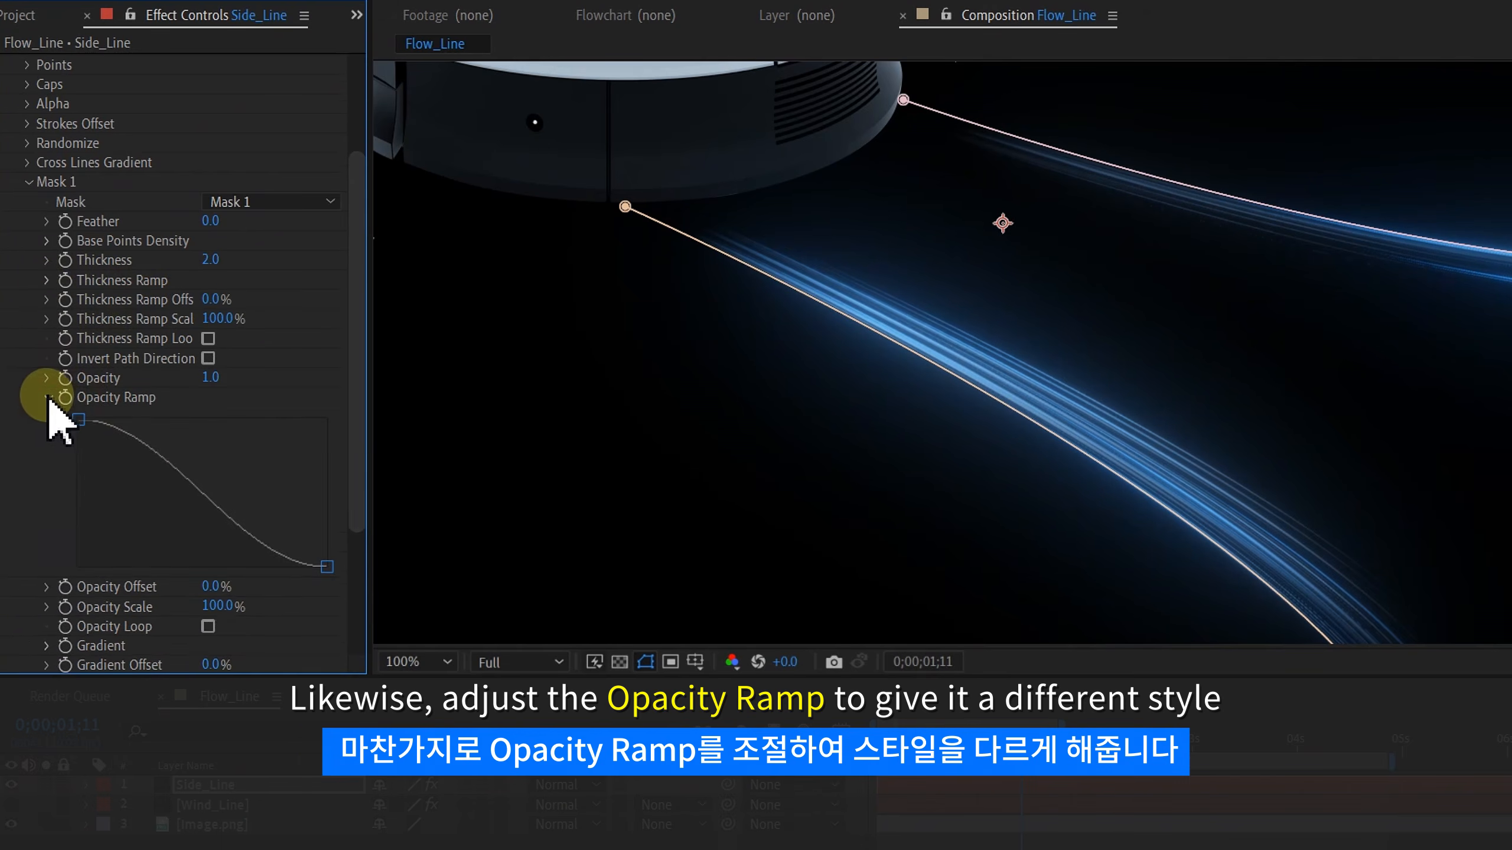
{"action": "scroll", "coordinate": [60, 393], "scroll_direction": "down", "scroll_amount": 2}
{"action": "left_click_drag", "start_coordinate": [72, 396], "coordinate": [51, 557]}
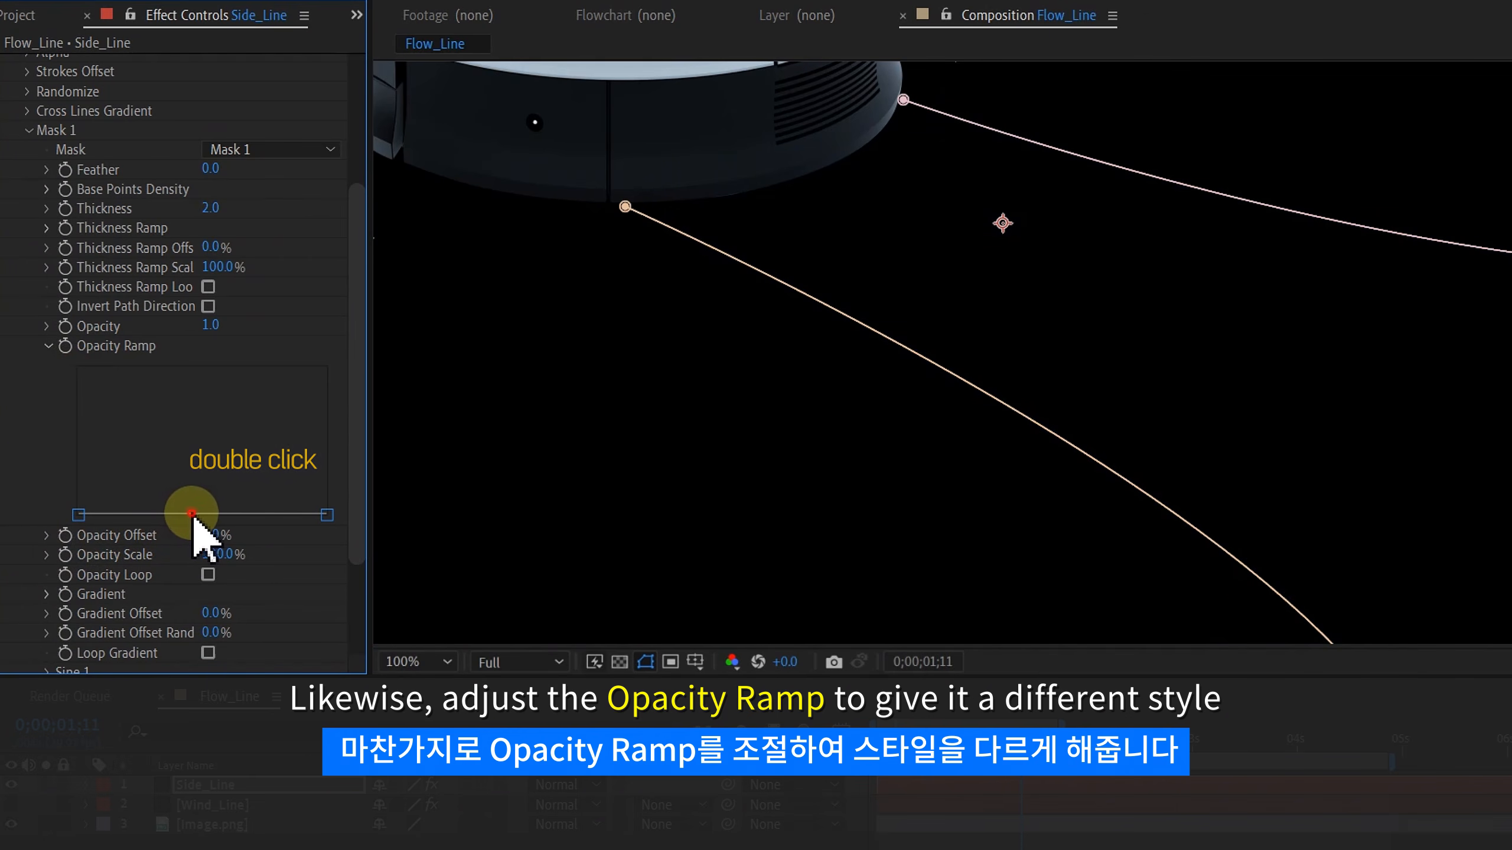
{"action": "left_click_drag", "start_coordinate": [191, 513], "coordinate": [200, 353]}
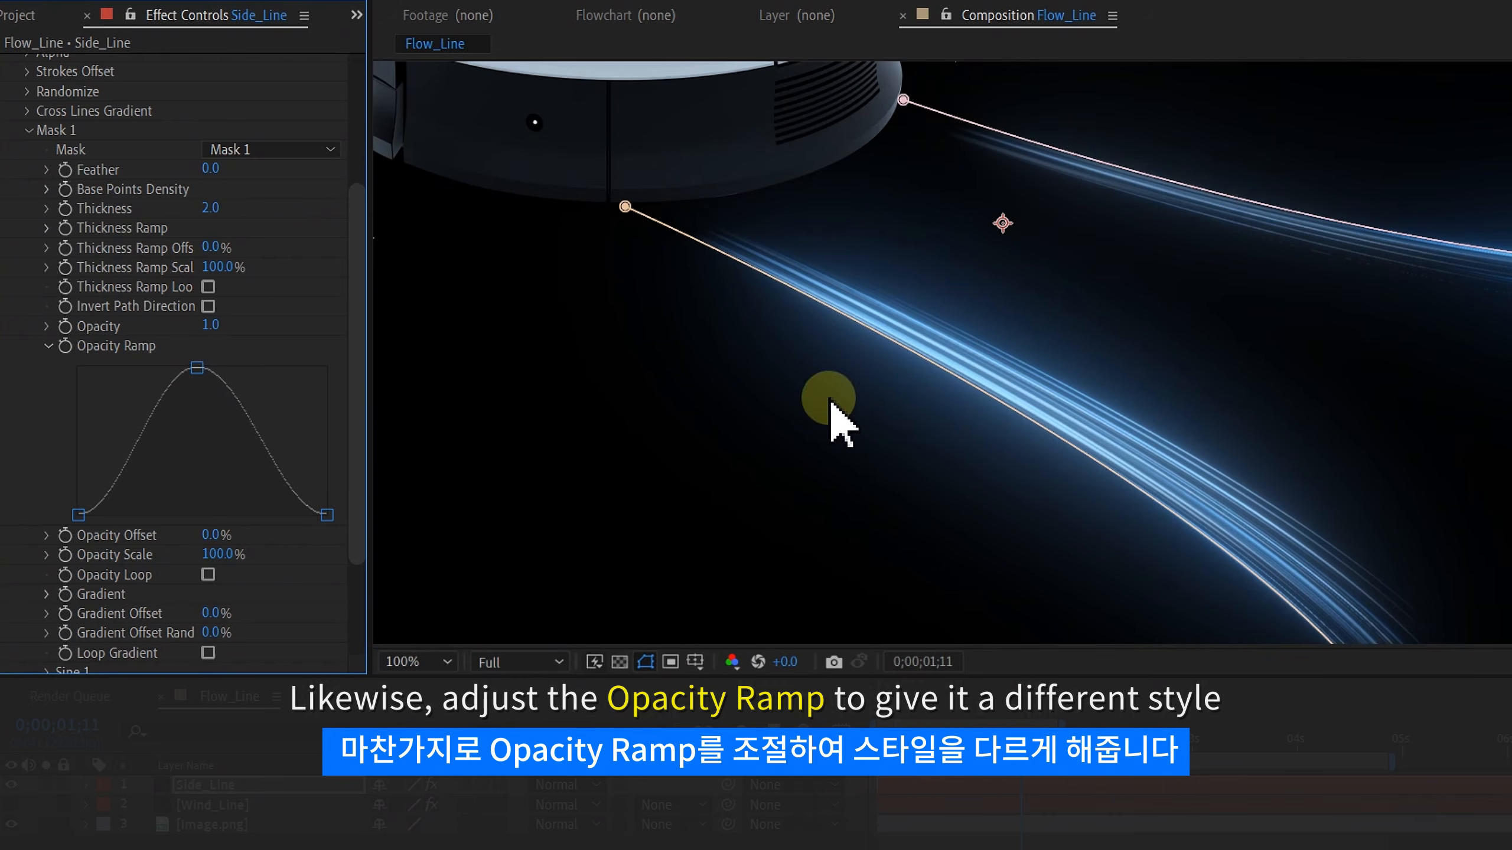
{"action": "left_click_drag", "start_coordinate": [837, 422], "coordinate": [786, 338]}
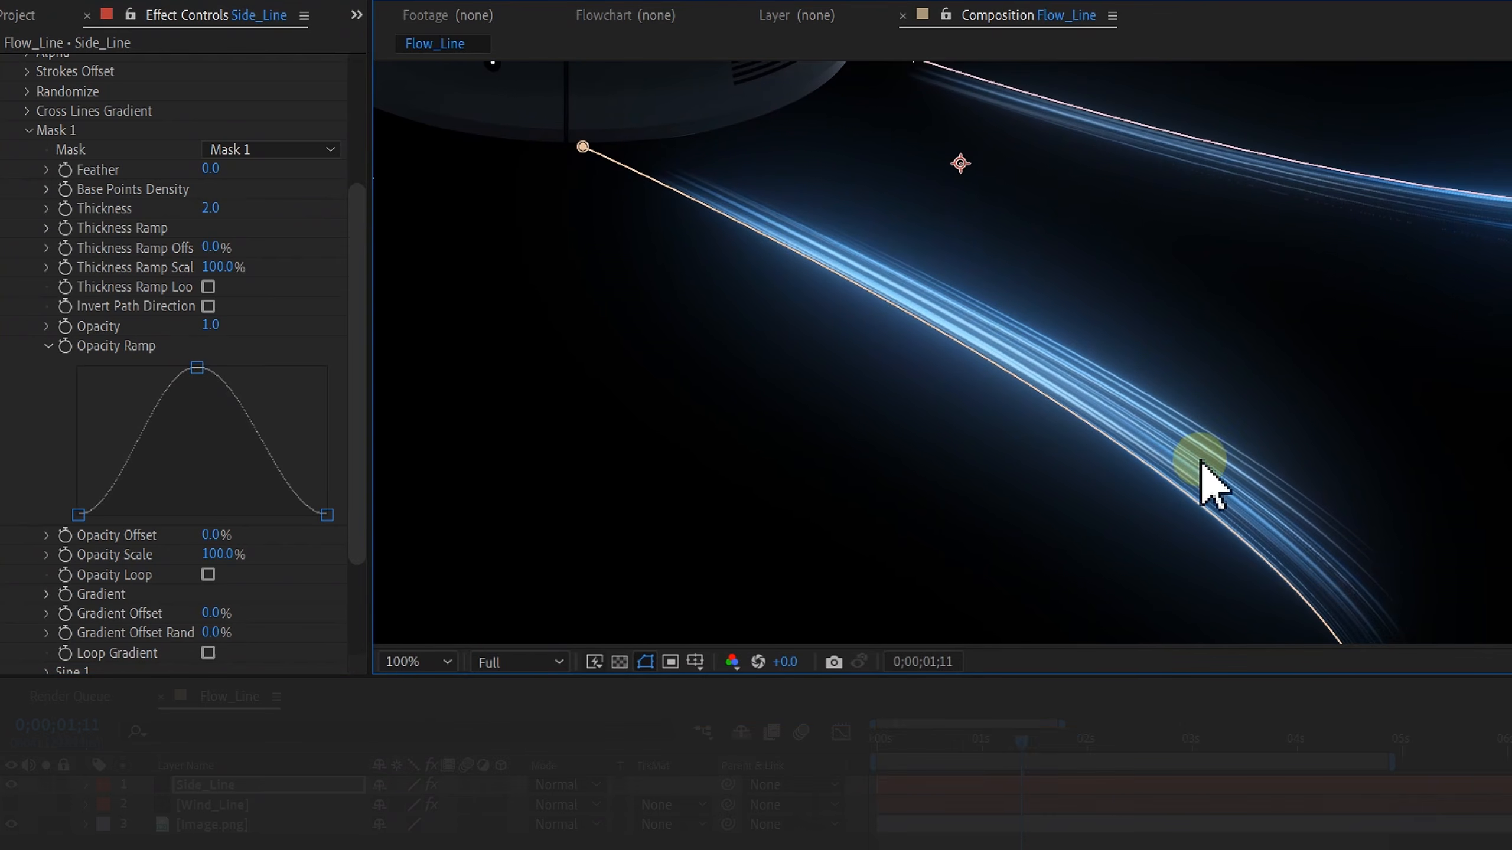
{"action": "scroll", "coordinate": [1167, 459], "scroll_direction": "down", "scroll_amount": 2}
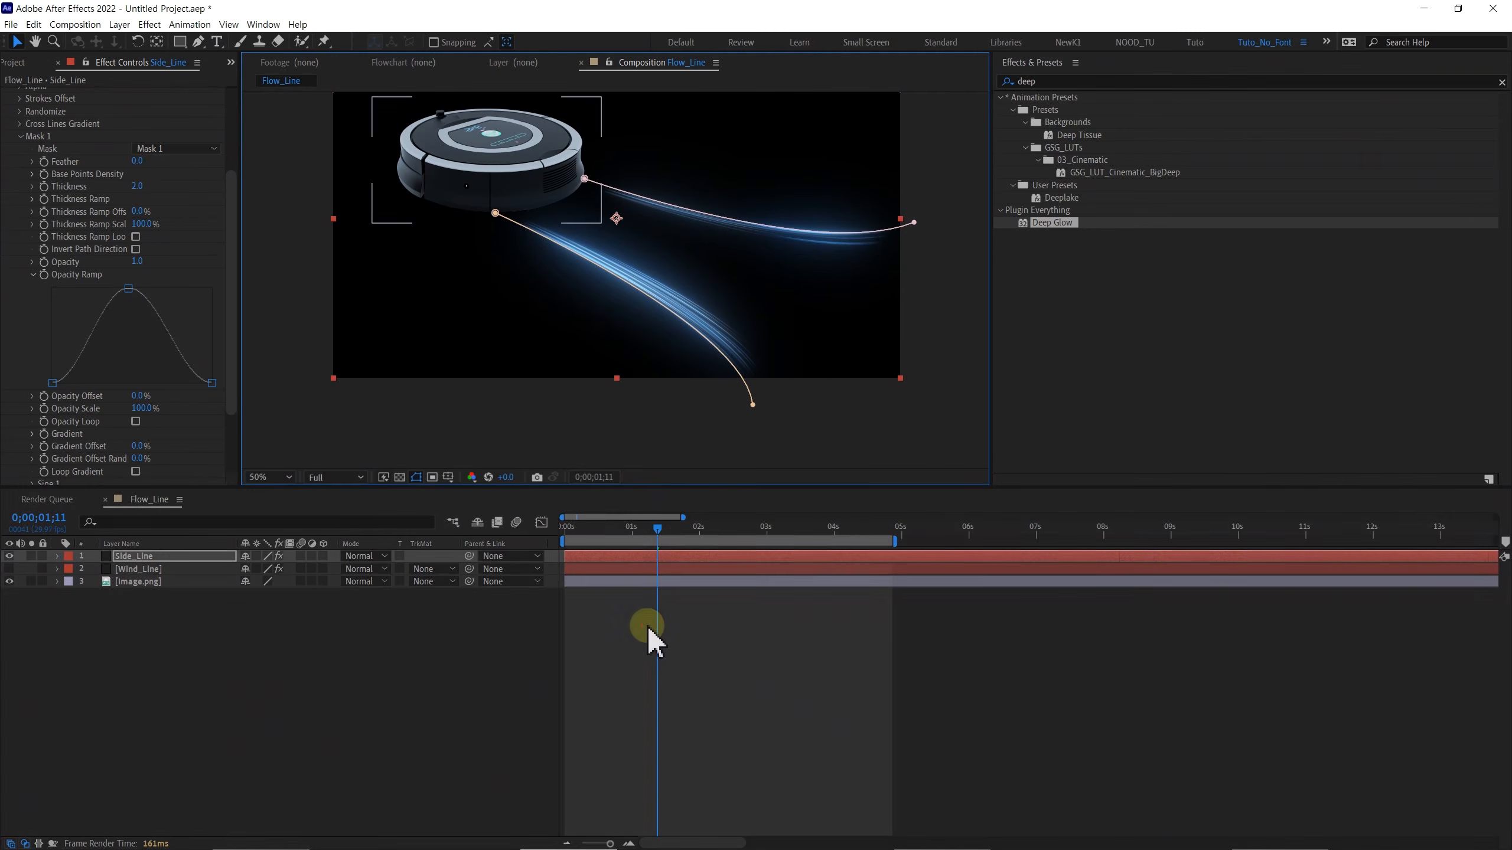
{"action": "left_click", "coordinate": [646, 627]}
{"action": "left_click_drag", "start_coordinate": [578, 535], "coordinate": [595, 580]}
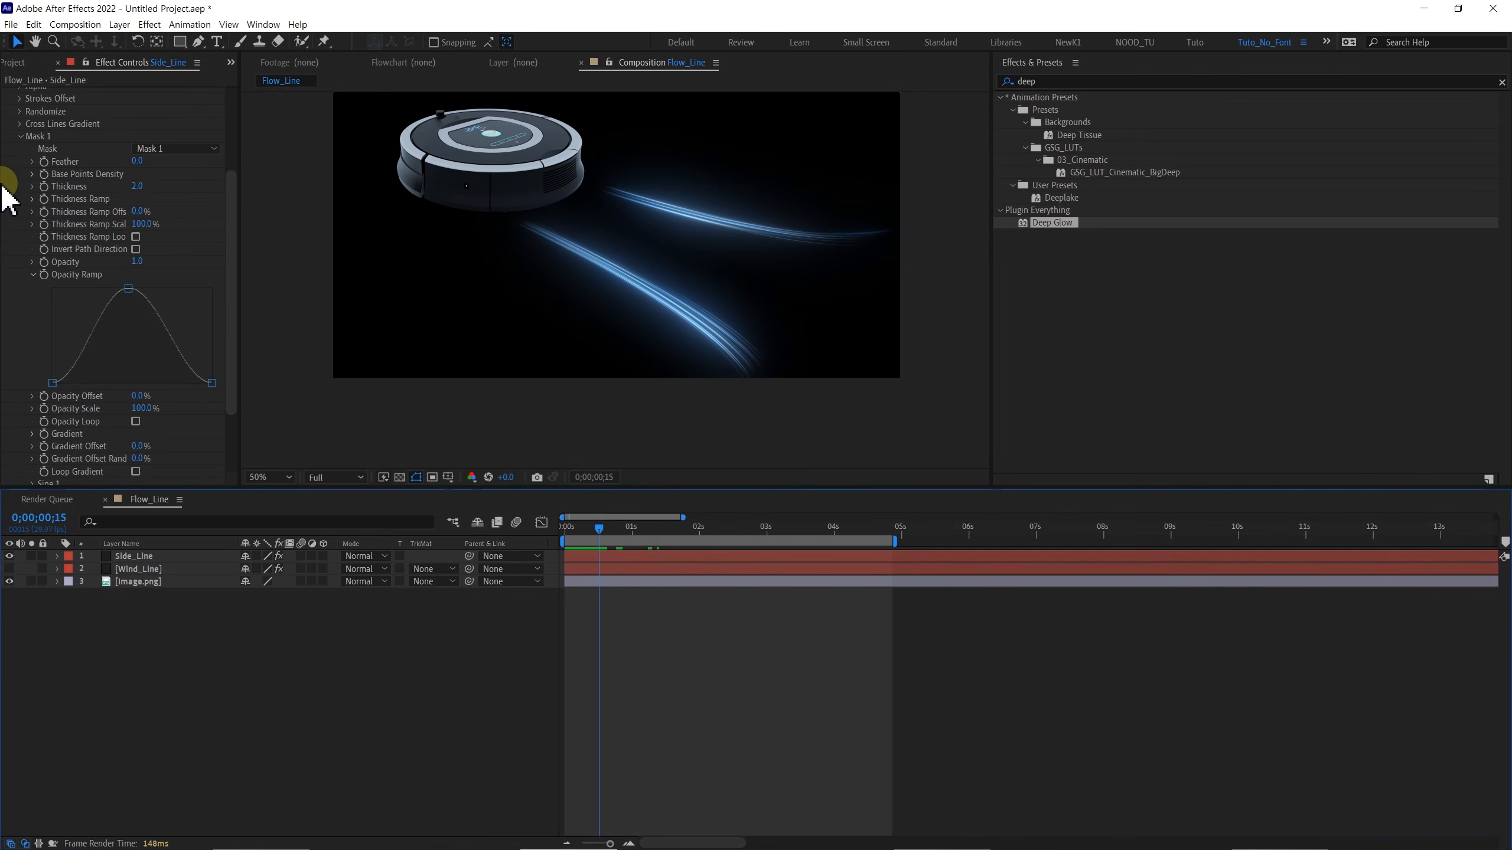
- Enable the Colorama effect on Side_Line and adjust its Phase Shift to vary the line colors
{"action": "left_click", "coordinate": [22, 136]}
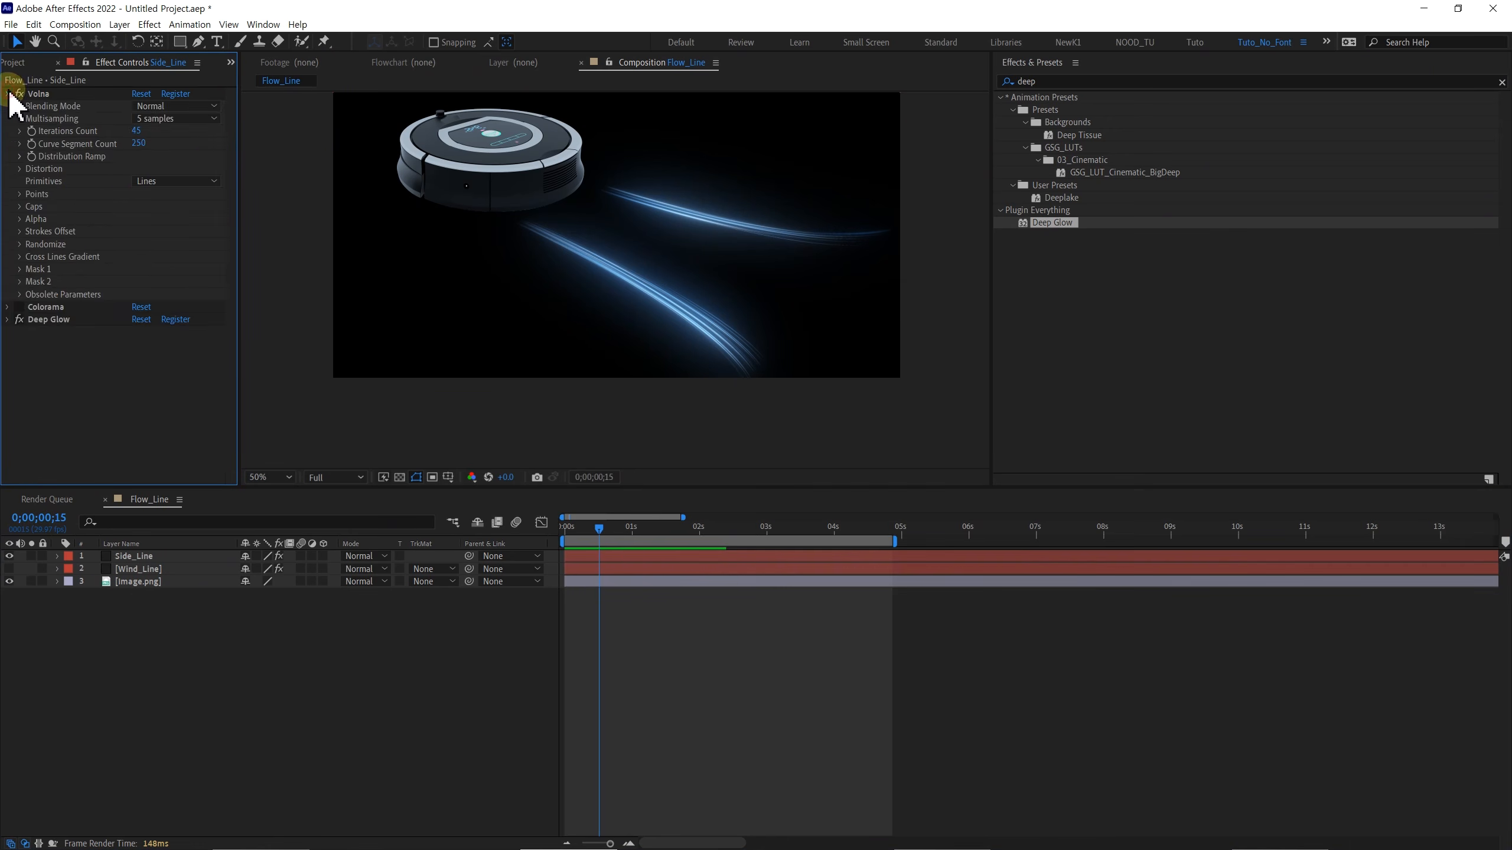
{"action": "left_click", "coordinate": [8, 94]}
{"action": "left_click", "coordinate": [19, 105]}
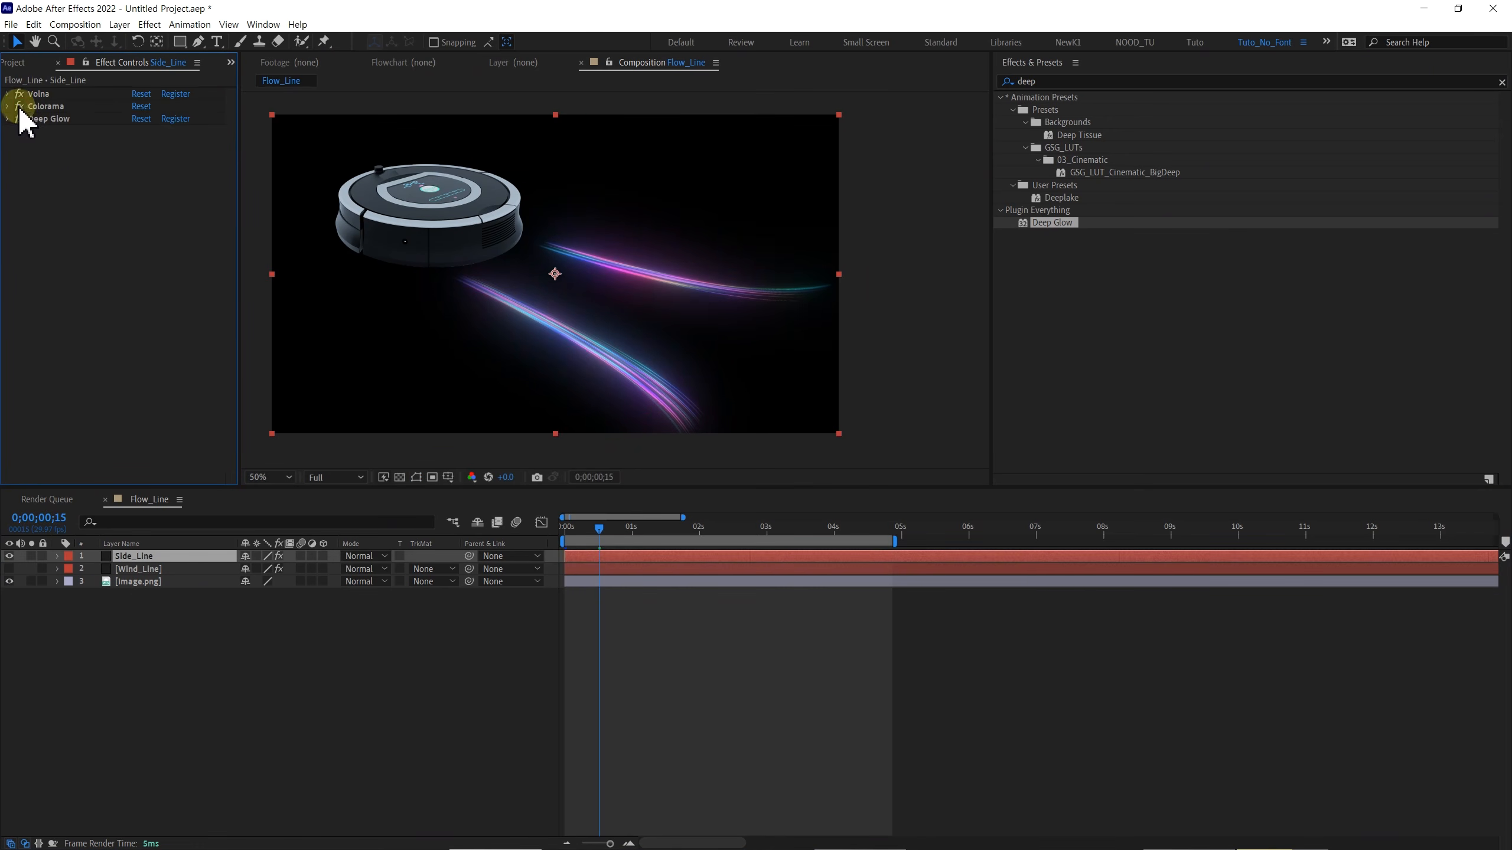
{"action": "left_click", "coordinate": [7, 107]}
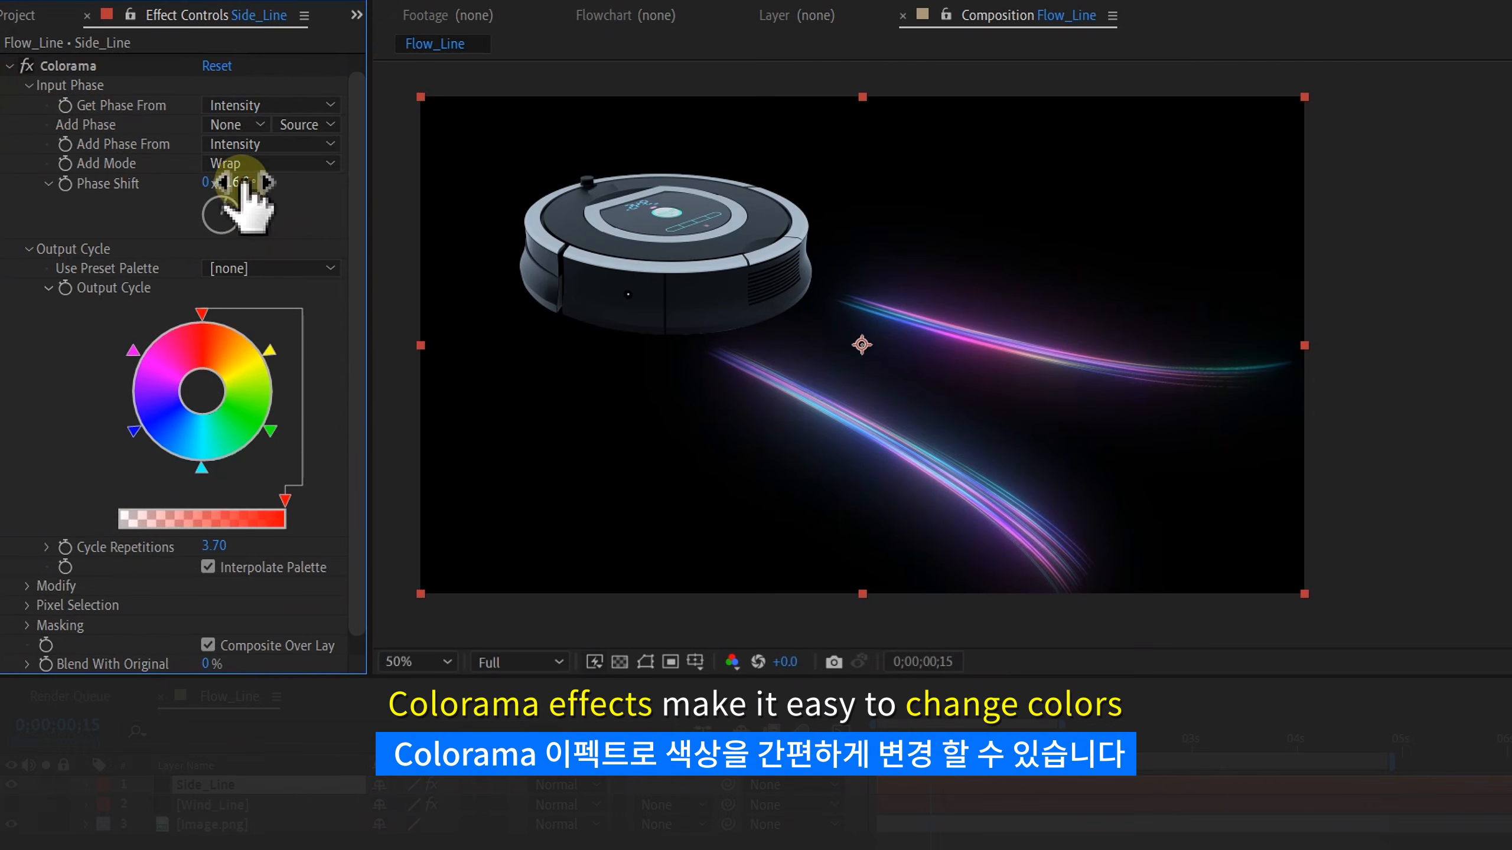
{"action": "mouse_move", "coordinate": [240, 182]}
{"action": "left_mouse_down"}
{"action": "mouse_move", "coordinate": [342, 168]}
{"action": "mouse_move", "coordinate": [274, 195]}
{"action": "mouse_move", "coordinate": [311, 192]}
{"action": "mouse_move", "coordinate": [199, 210]}
{"action": "mouse_move", "coordinate": [277, 194]}
{"action": "left_mouse_up"}
{"action": "left_click", "coordinate": [9, 66]}
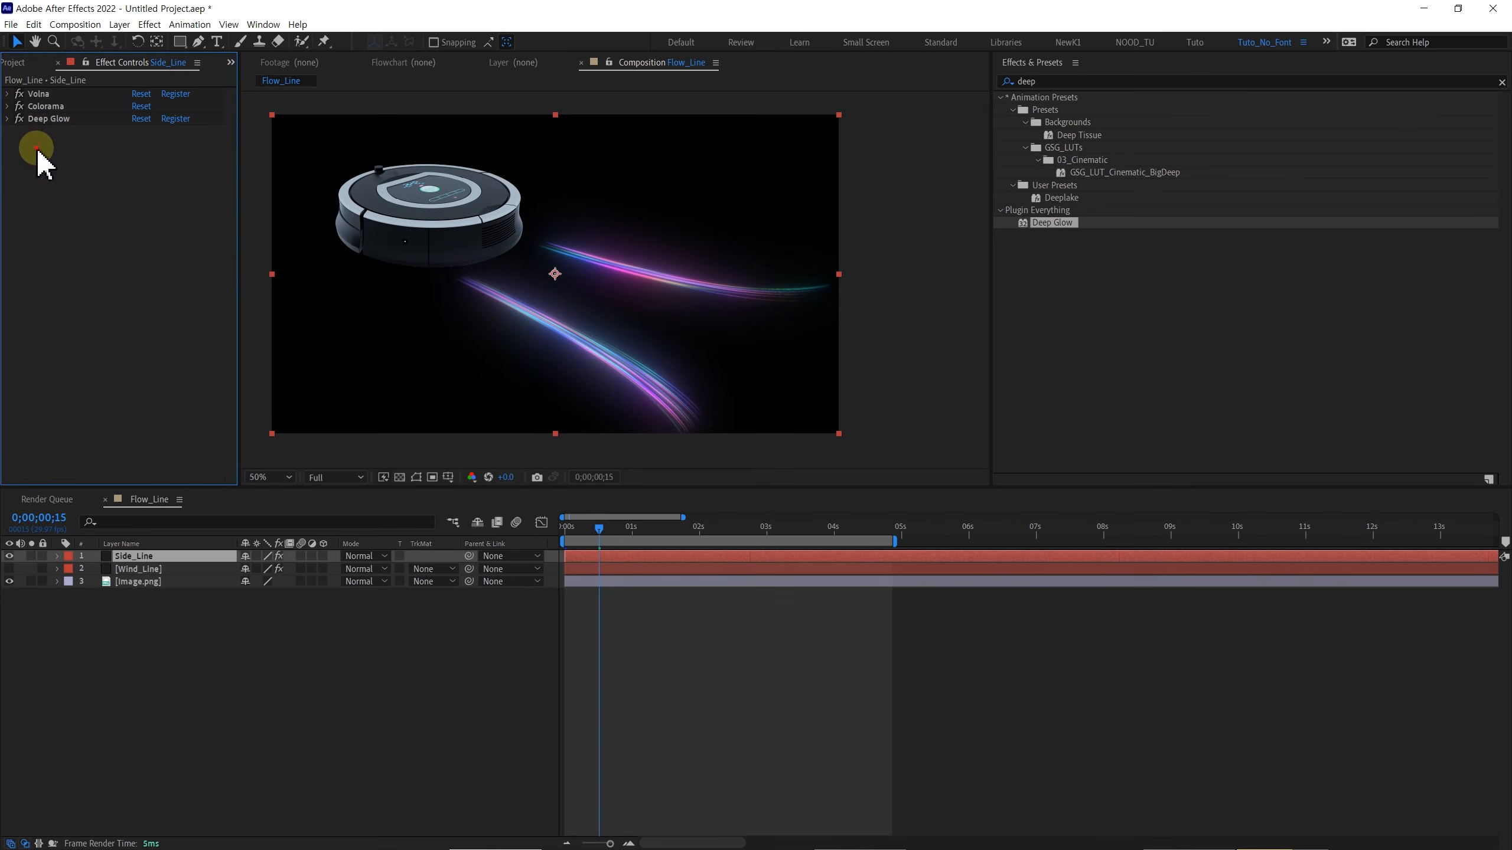
- Show the Wind_Line layer and preview the wind and side lines together from the first frame
{"action": "left_click", "coordinate": [9, 569]}
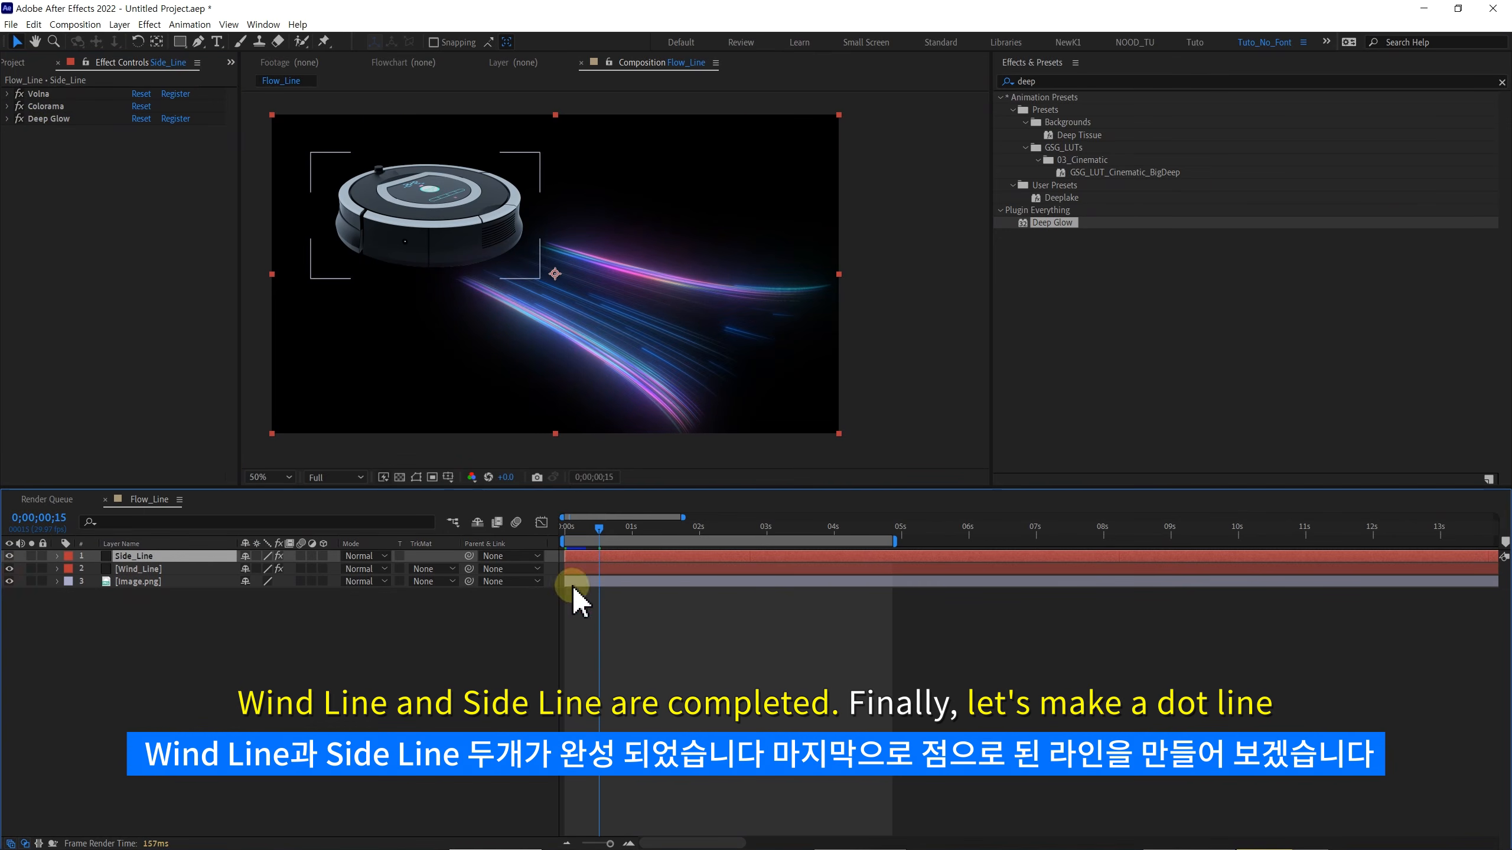
{"action": "left_click_drag", "start_coordinate": [616, 535], "coordinate": [573, 534]}
{"action": "key", "text": "space"}
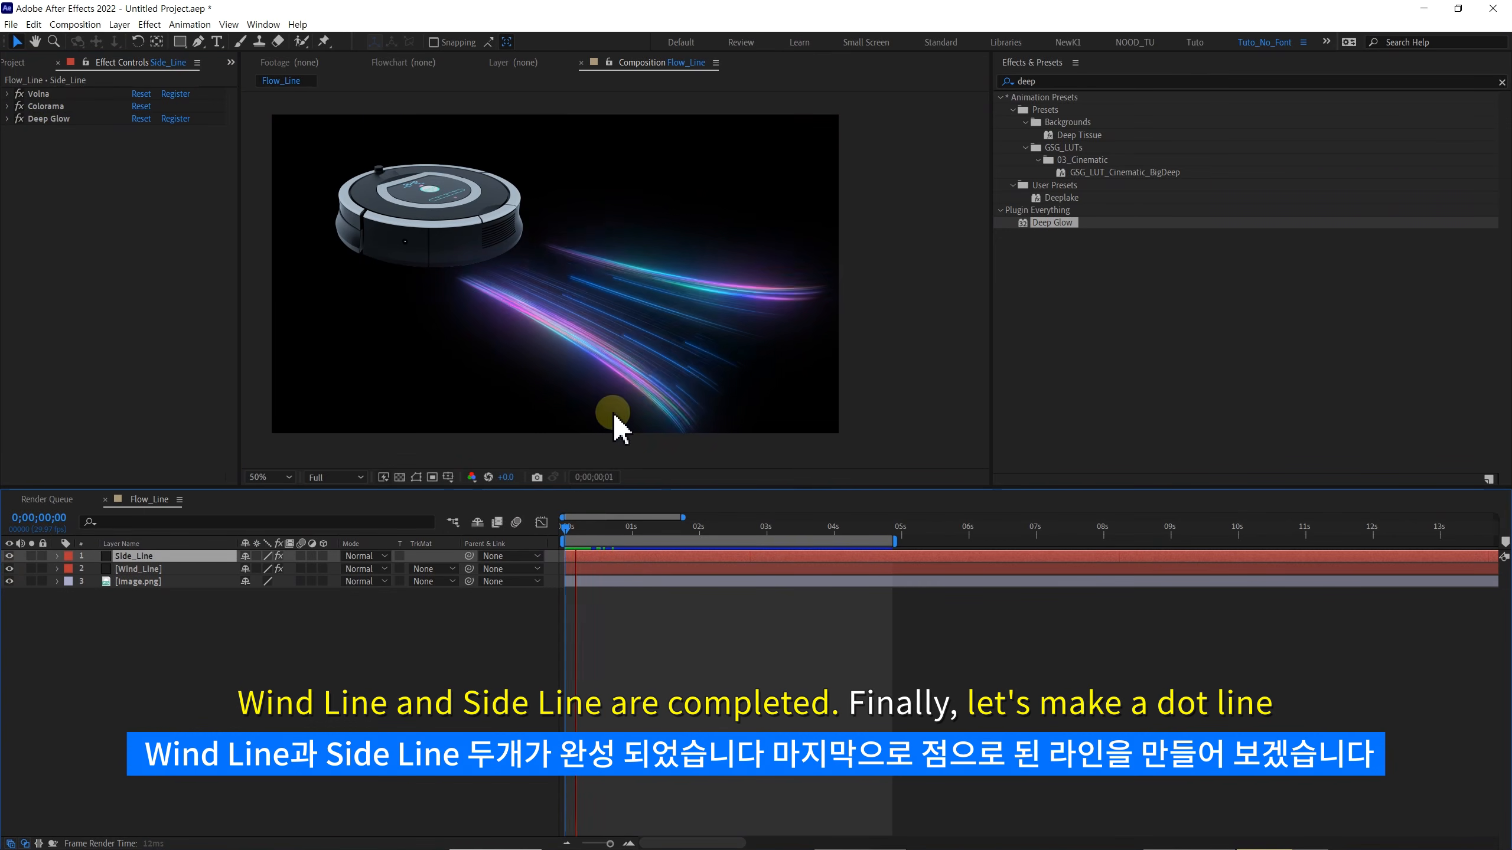
{"action": "left_click_drag", "start_coordinate": [721, 530], "coordinate": [459, 522]}
{"action": "key", "text": "space"}
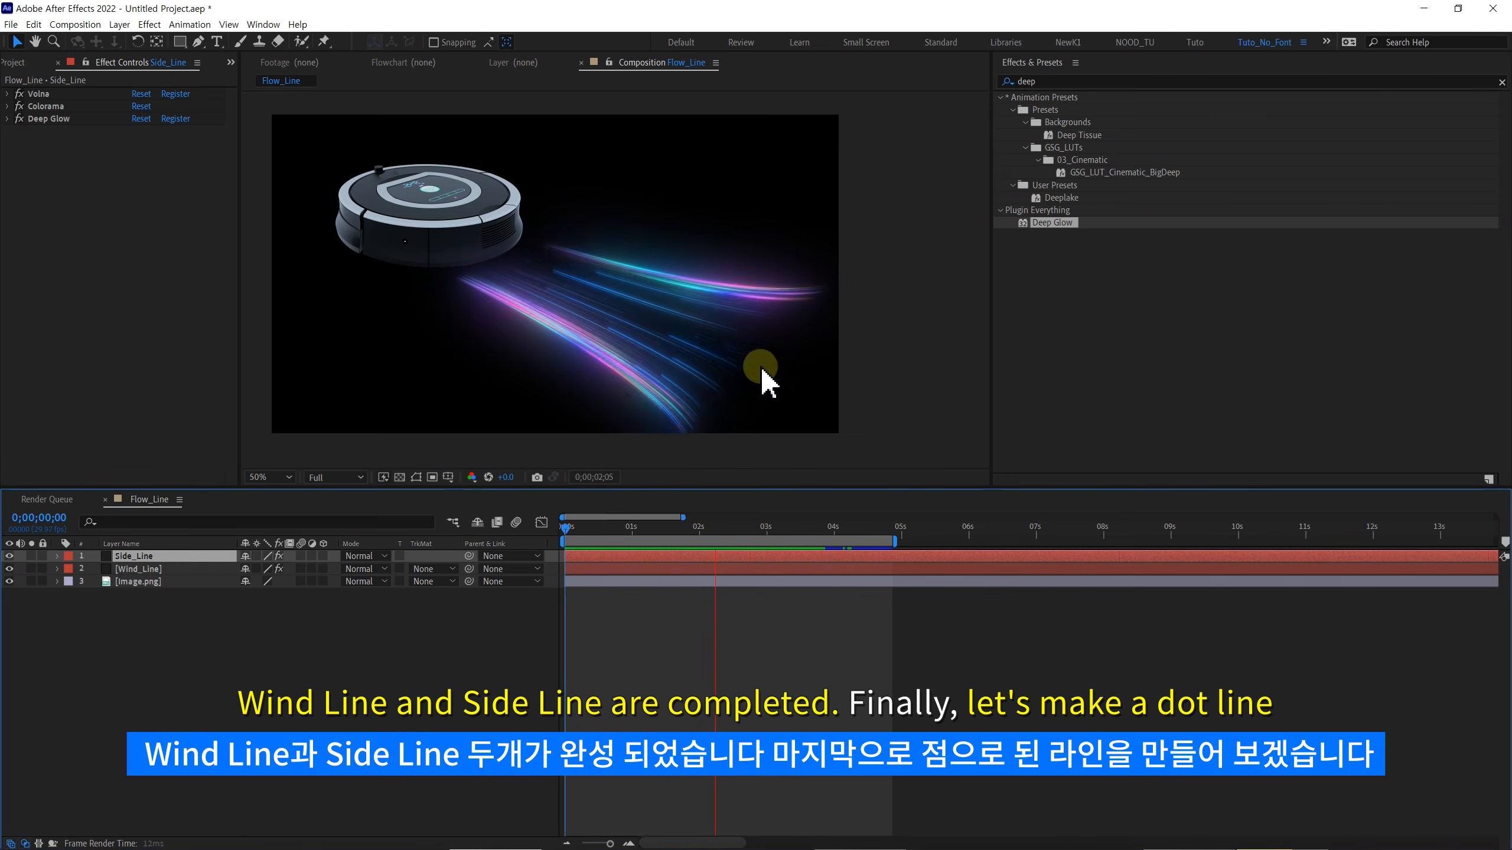
{"action": "key", "text": "space"}
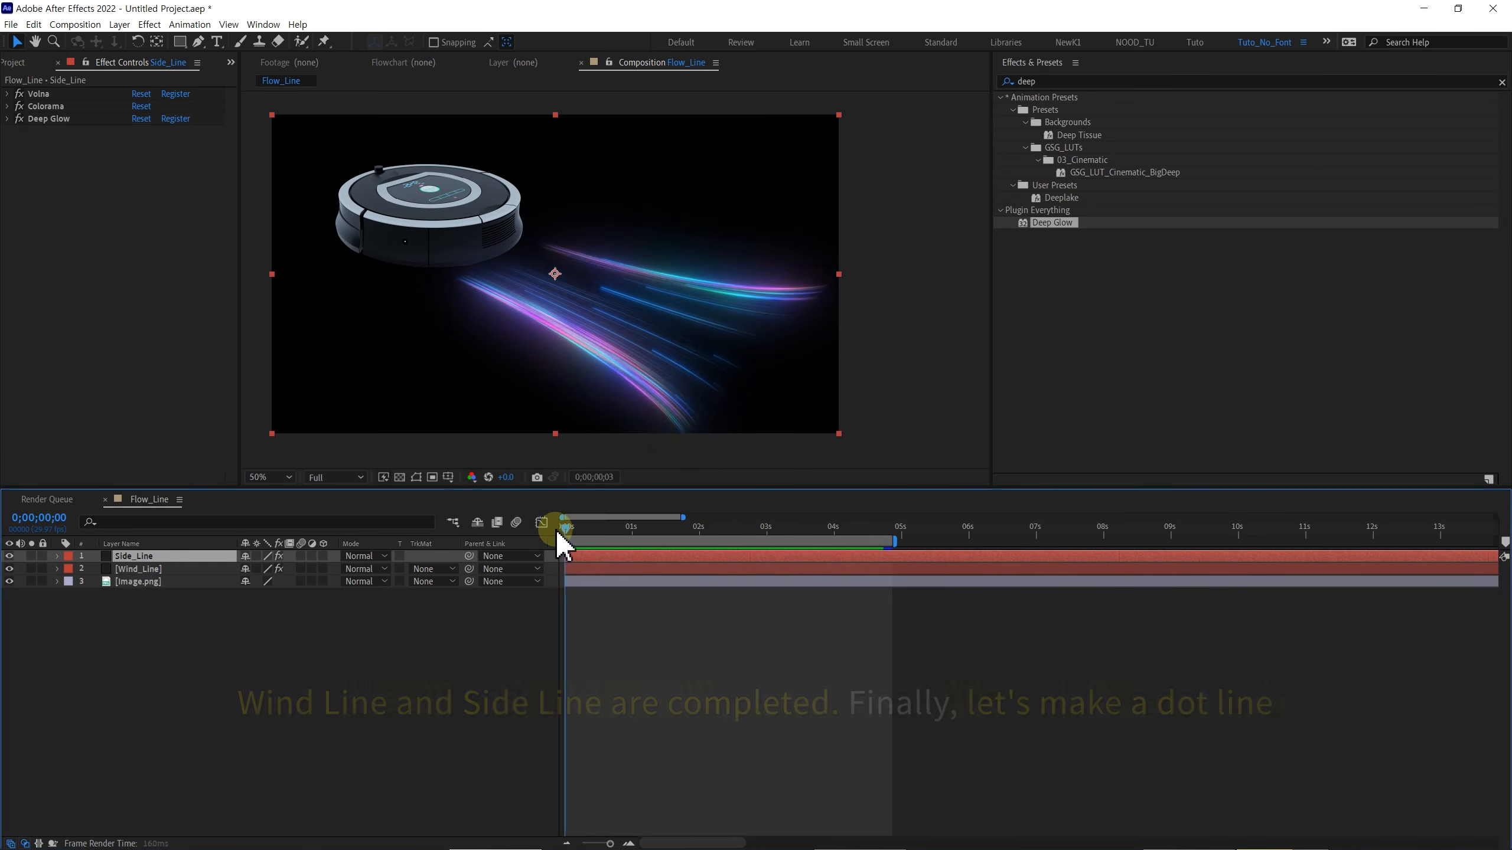
{"action": "left_click", "coordinate": [628, 633]}
- Duplicate the Side_Line layer and rename the copy as Dot_Line
{"action": "left_click", "coordinate": [134, 556]}
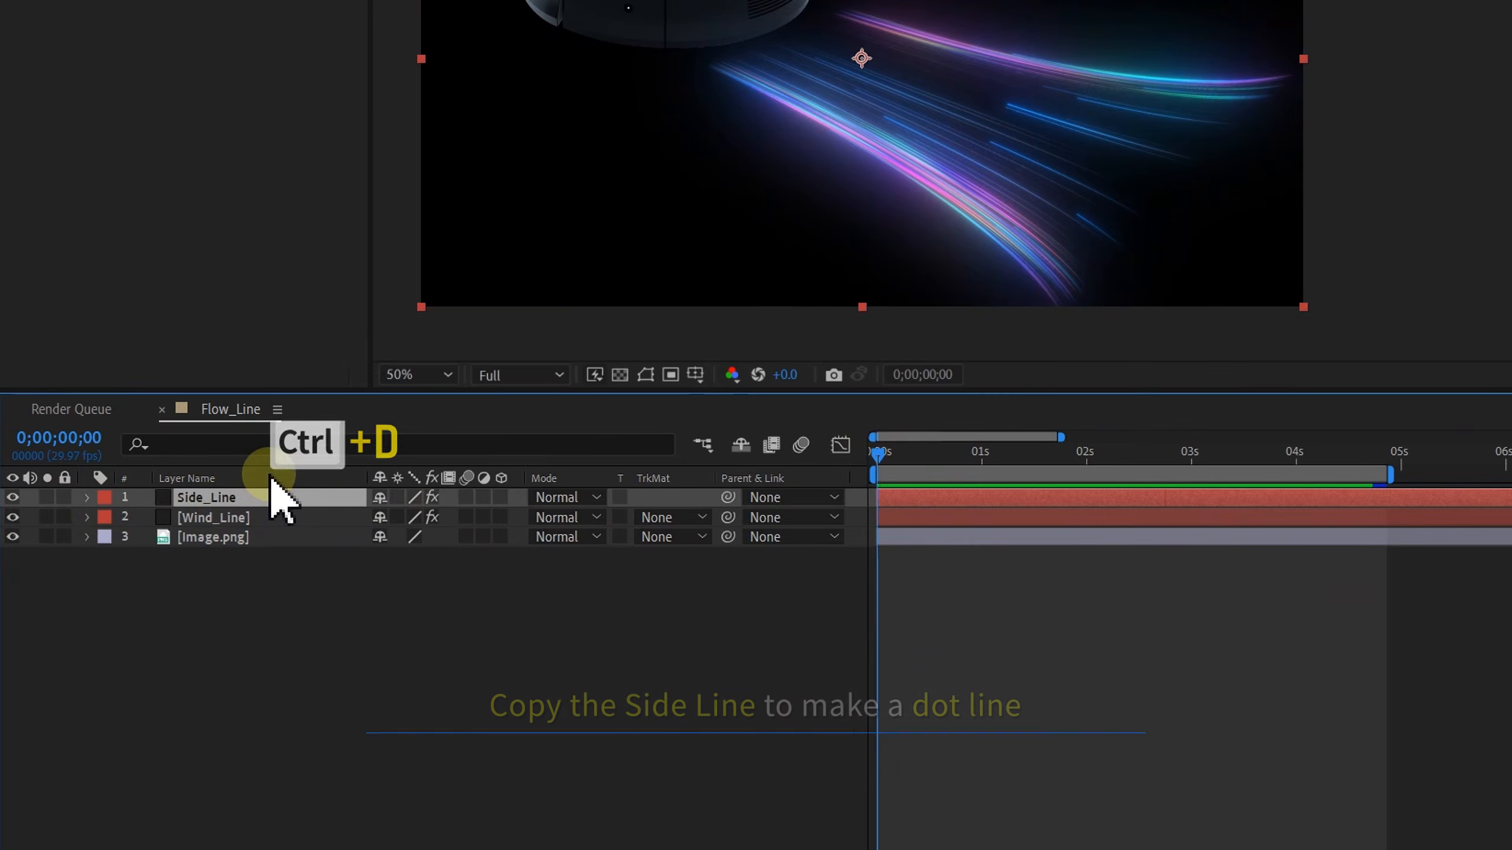
{"action": "key", "text": "ctrl+d"}
{"action": "type", "text": "Dot"}
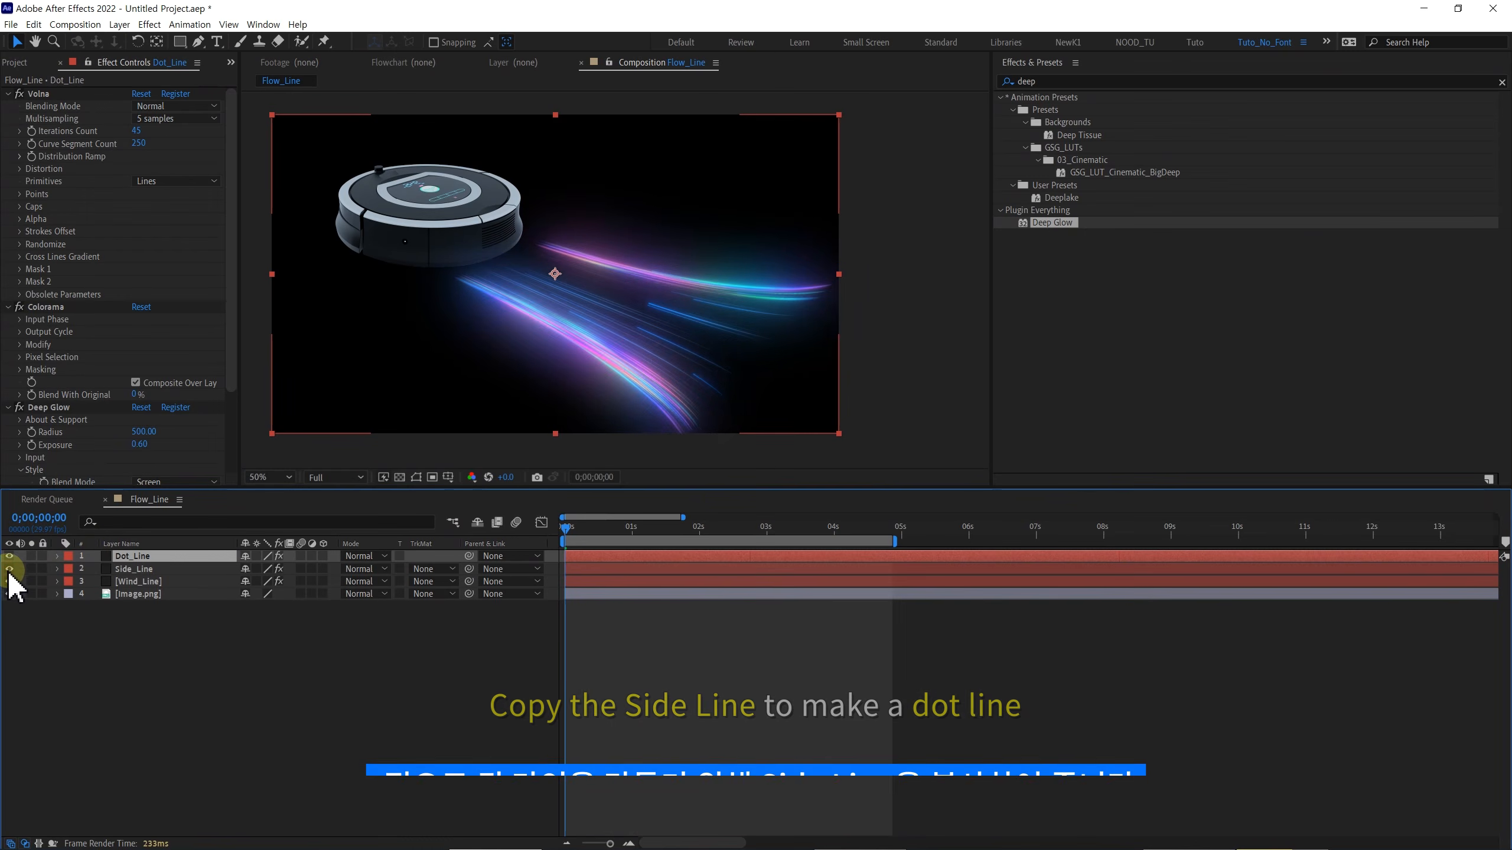
- Hide the Side_Line and Wind_Line layers, and collapse the Colorama and Deep Glow settings of Dot_Line
{"action": "left_click", "coordinate": [12, 517]}
{"action": "left_click", "coordinate": [12, 537]}
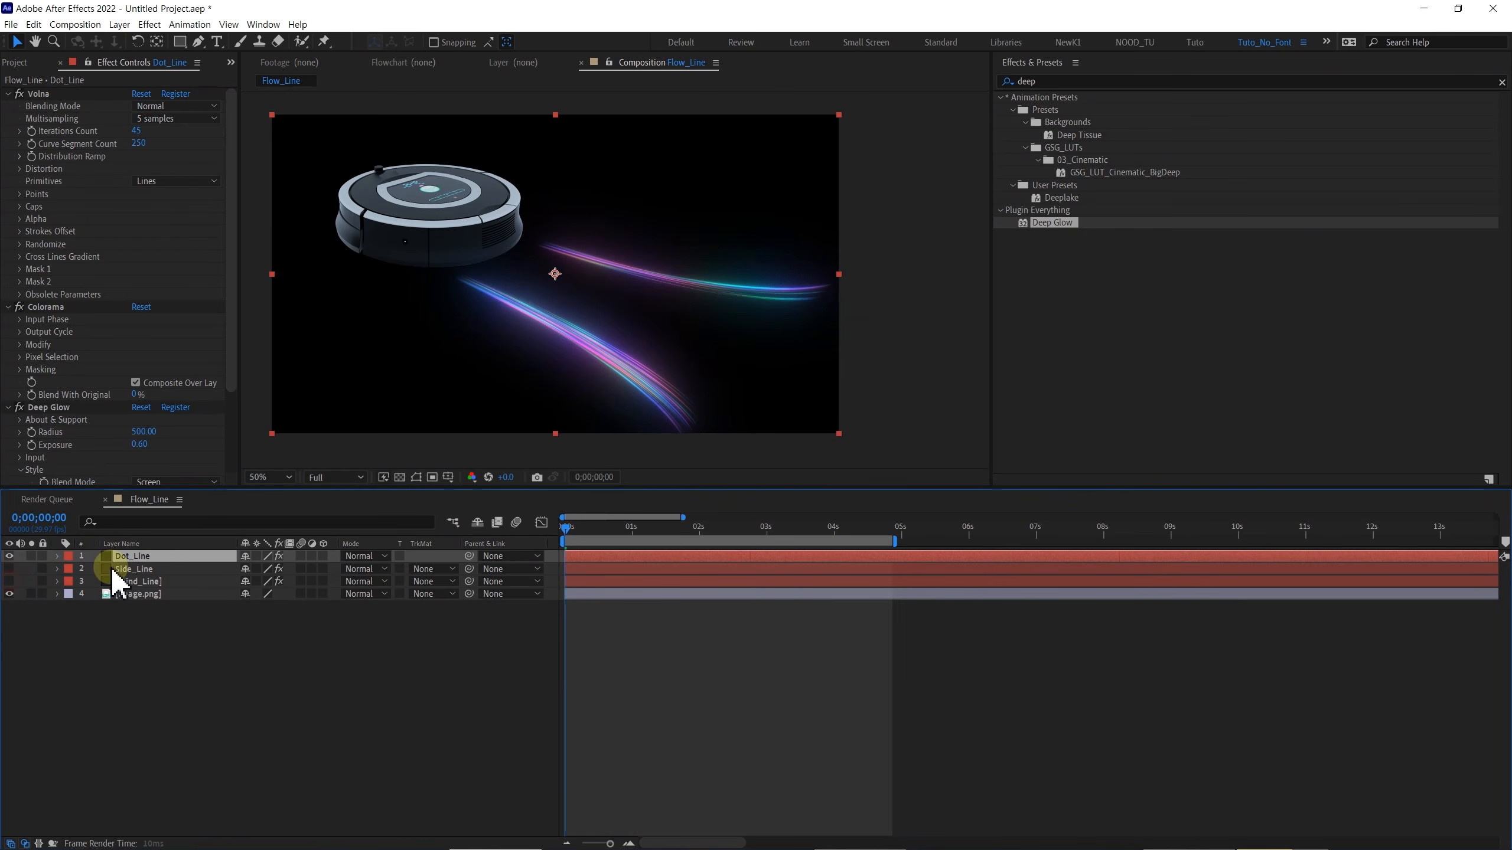
{"action": "left_click", "coordinate": [11, 307]}
{"action": "left_click", "coordinate": [8, 320]}
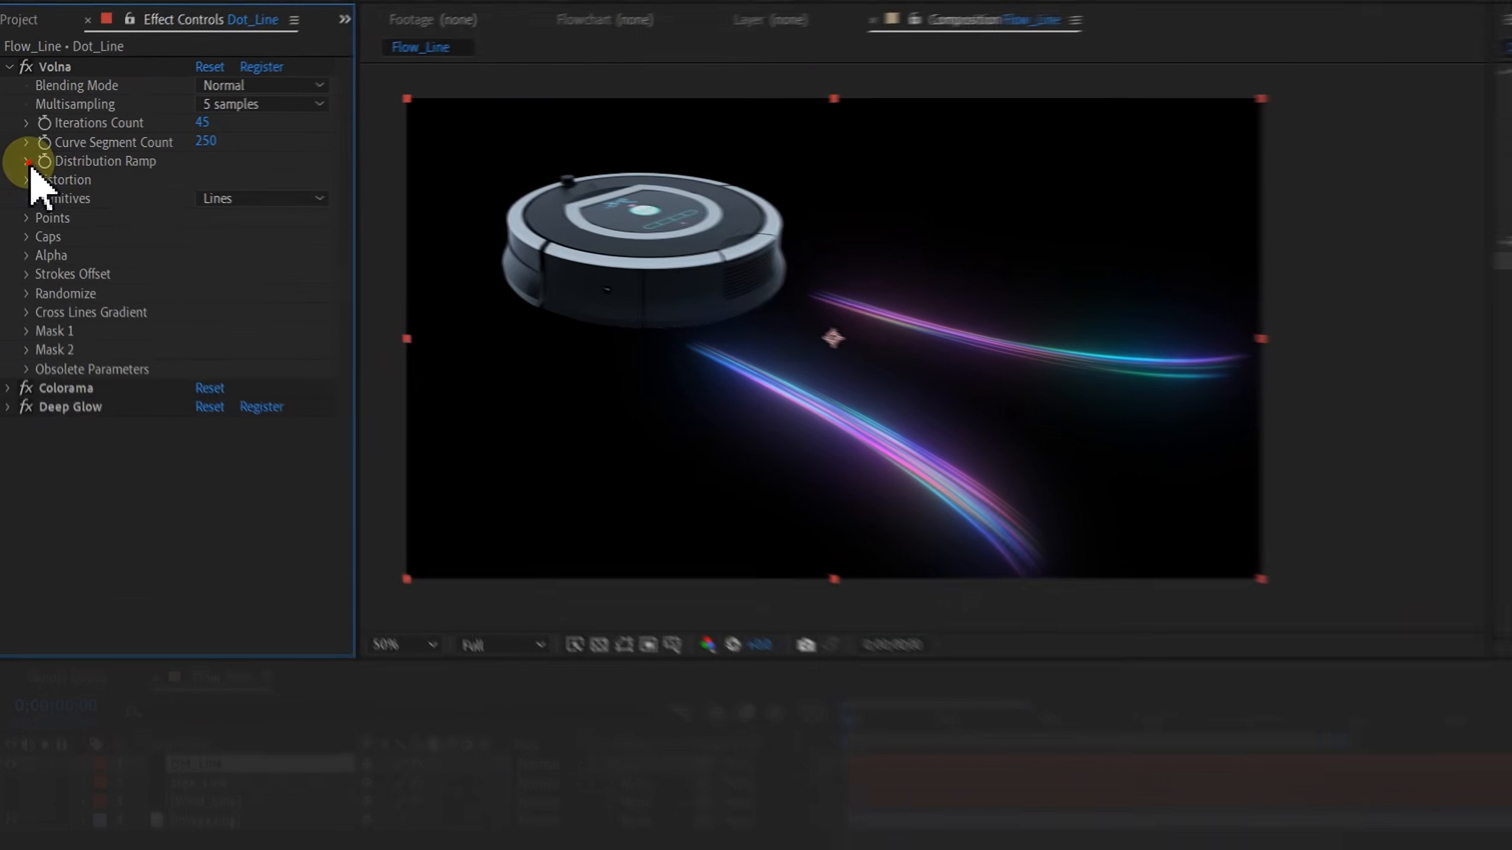
- Clear all control points from Volna's Distribution Ramp on Dot_Line so the graph is a flat line at maximum
{"action": "left_click", "coordinate": [20, 157]}
{"action": "double_click", "coordinate": [71, 192]}
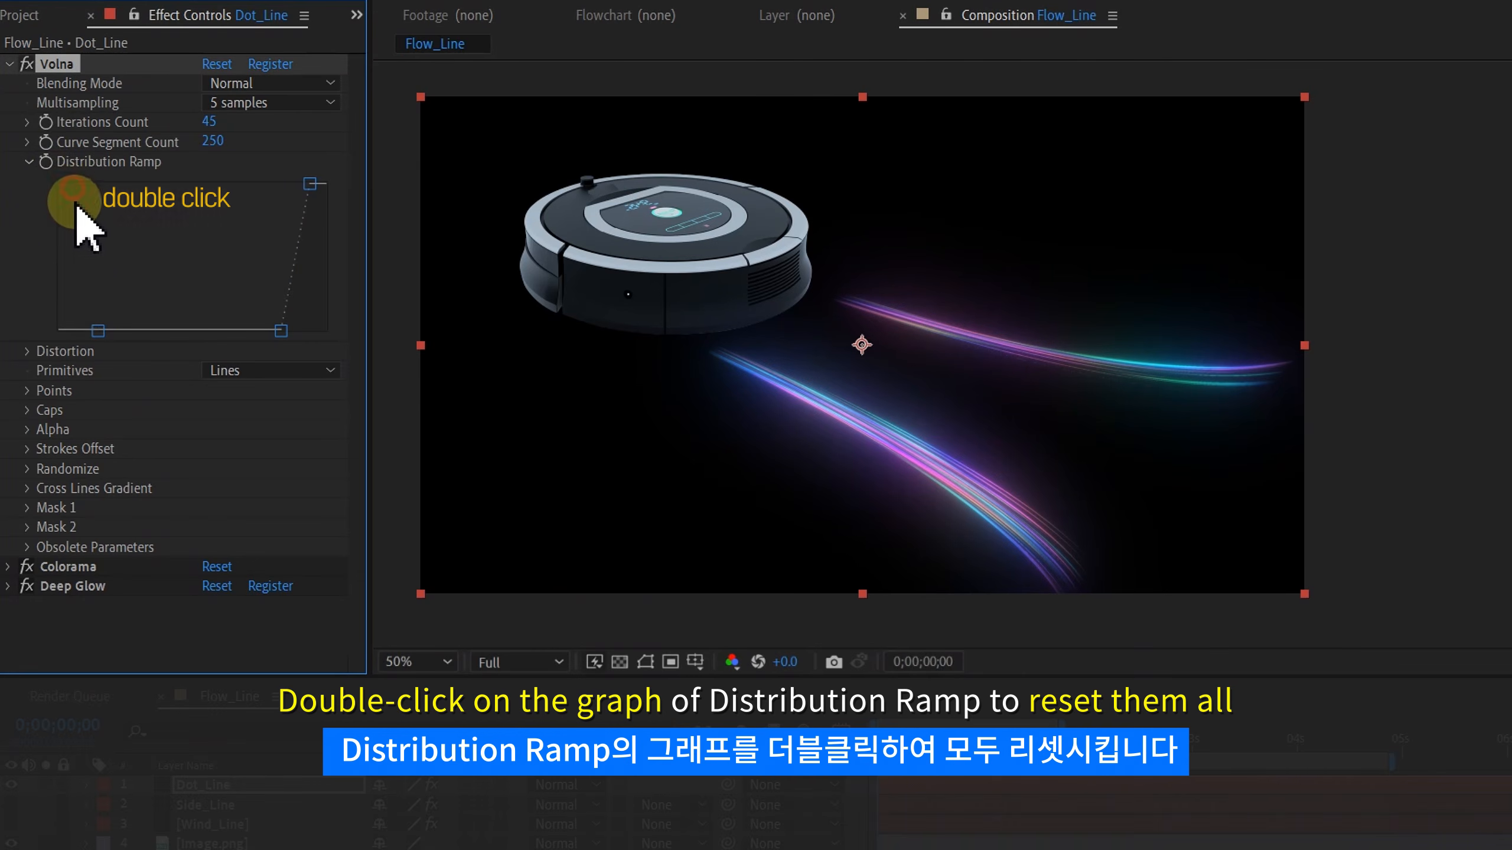
{"action": "double_click", "coordinate": [281, 332]}
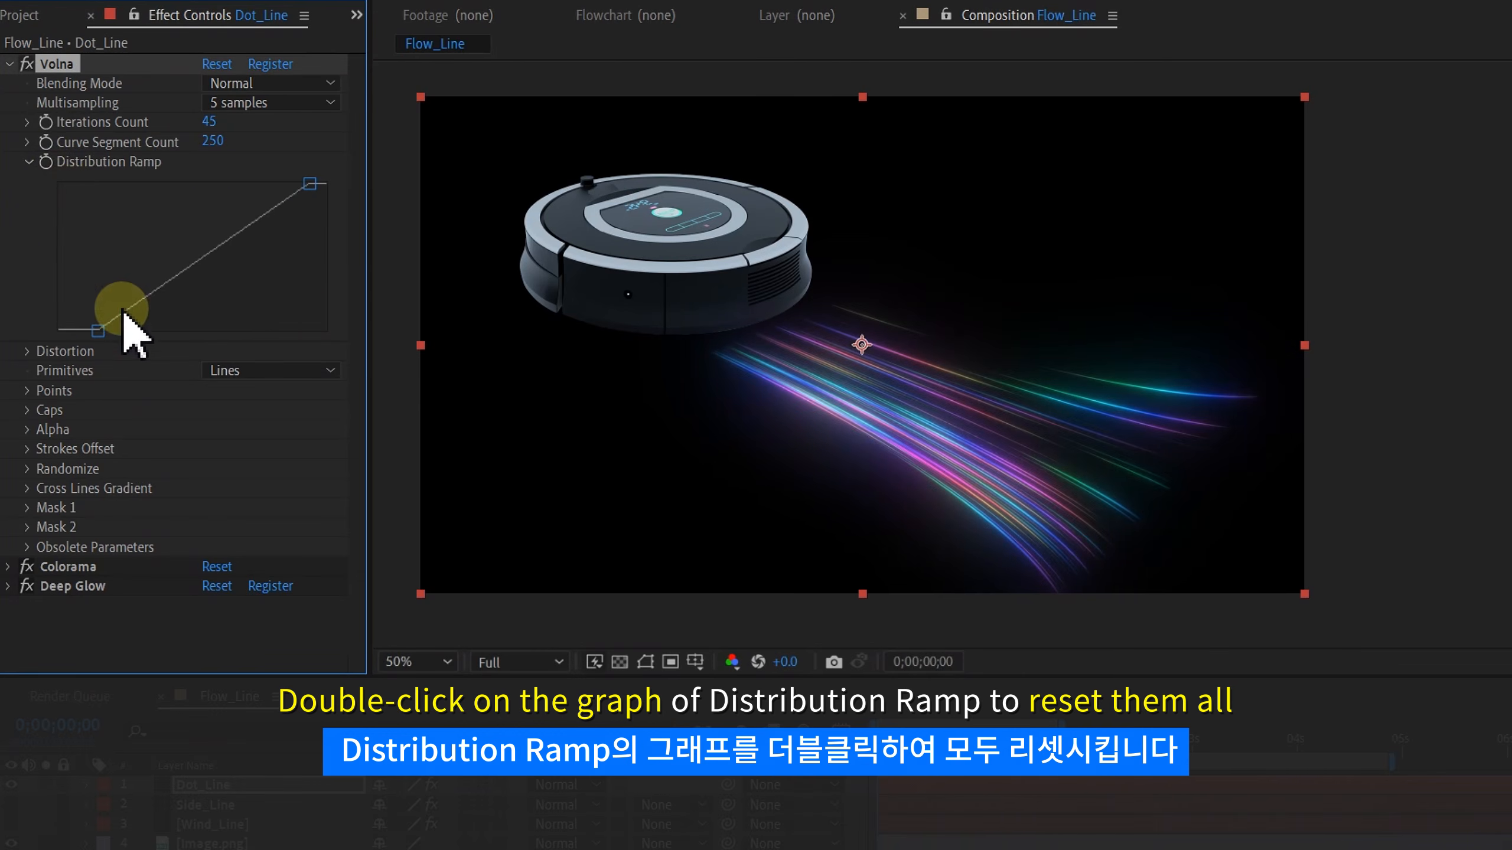
{"action": "double_click", "coordinate": [99, 332]}
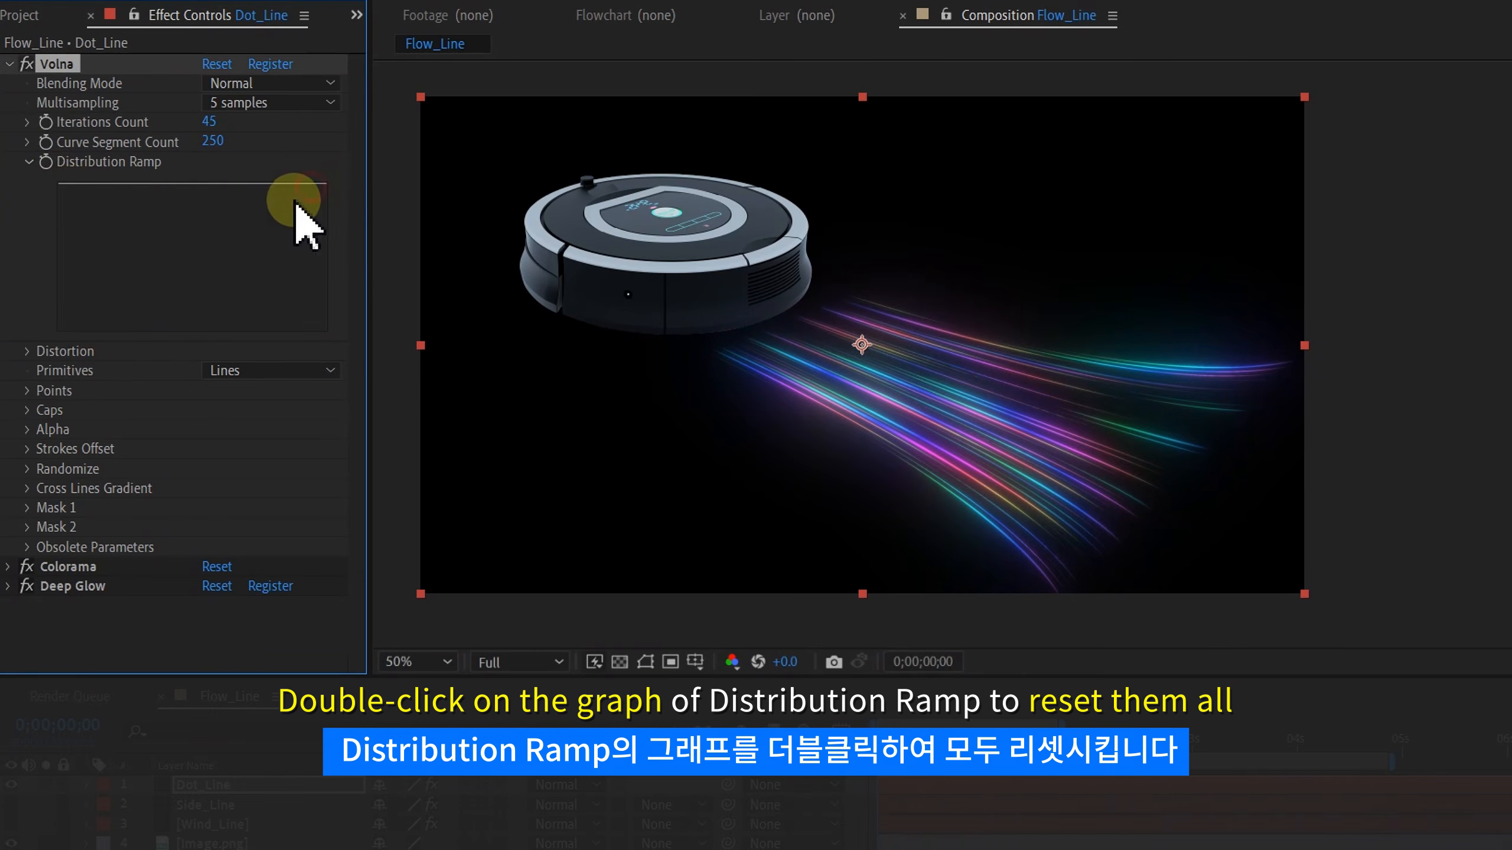
{"action": "left_click", "coordinate": [27, 161]}
- Change Volna's Primitives on Dot_Line to Points and inspect the dotted lines up close
{"action": "left_click", "coordinate": [247, 200]}
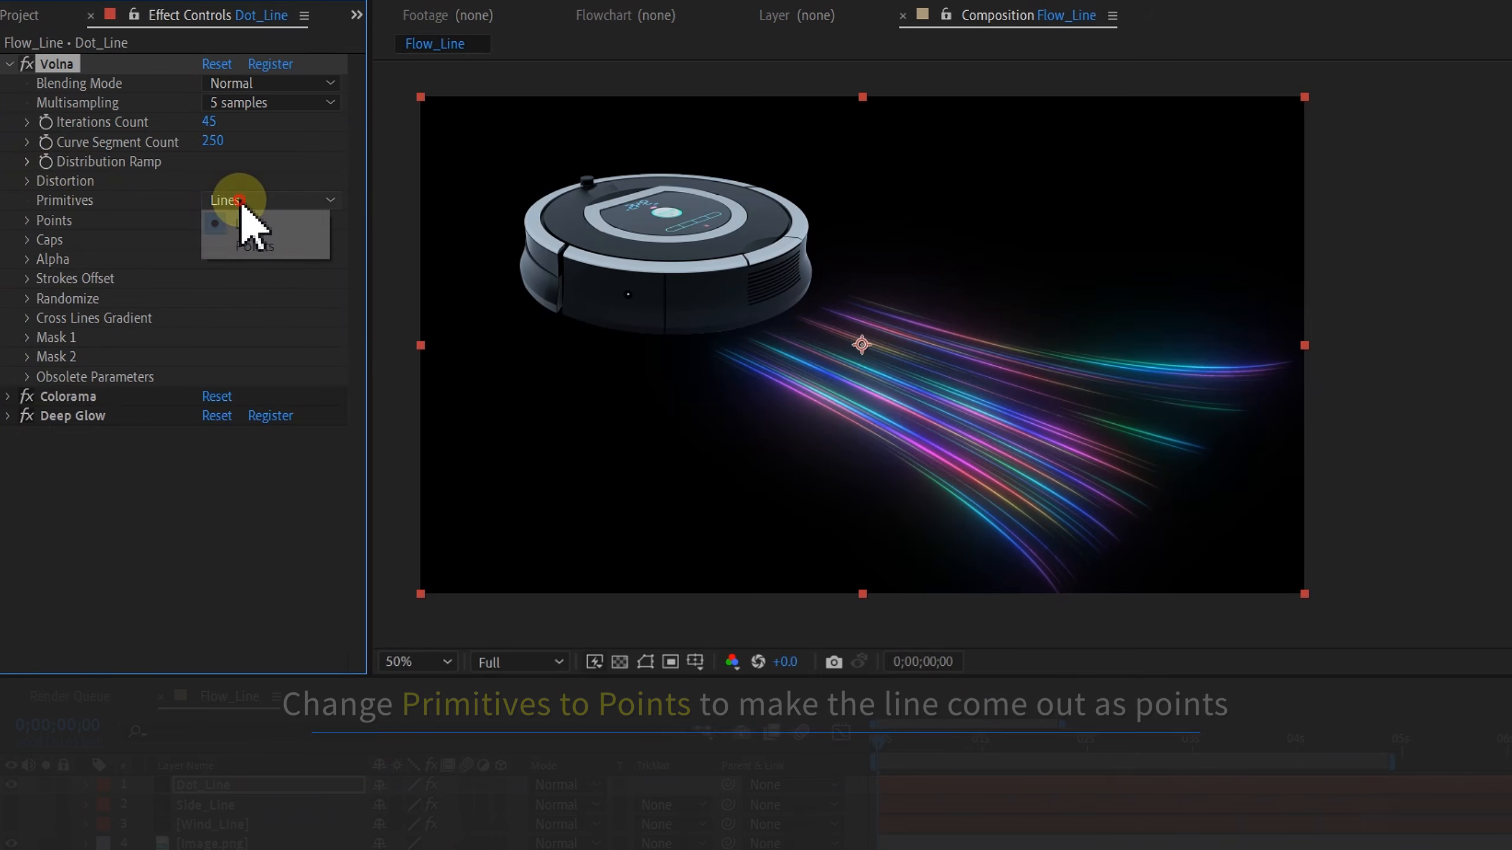
{"action": "left_click", "coordinate": [262, 246]}
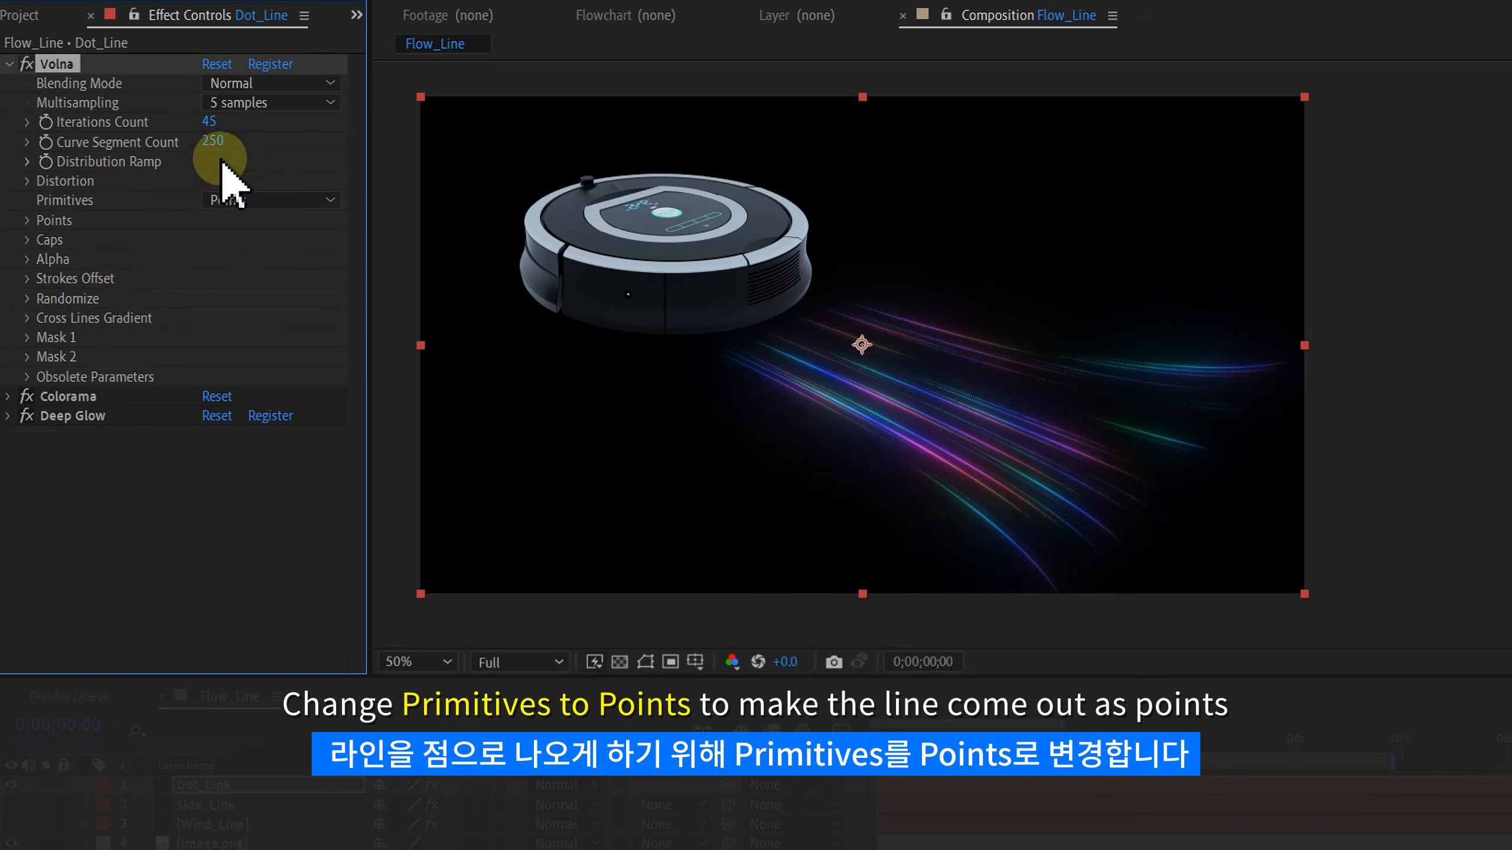
{"action": "scroll", "coordinate": [1044, 394], "scroll_direction": "up", "scroll_amount": 2}
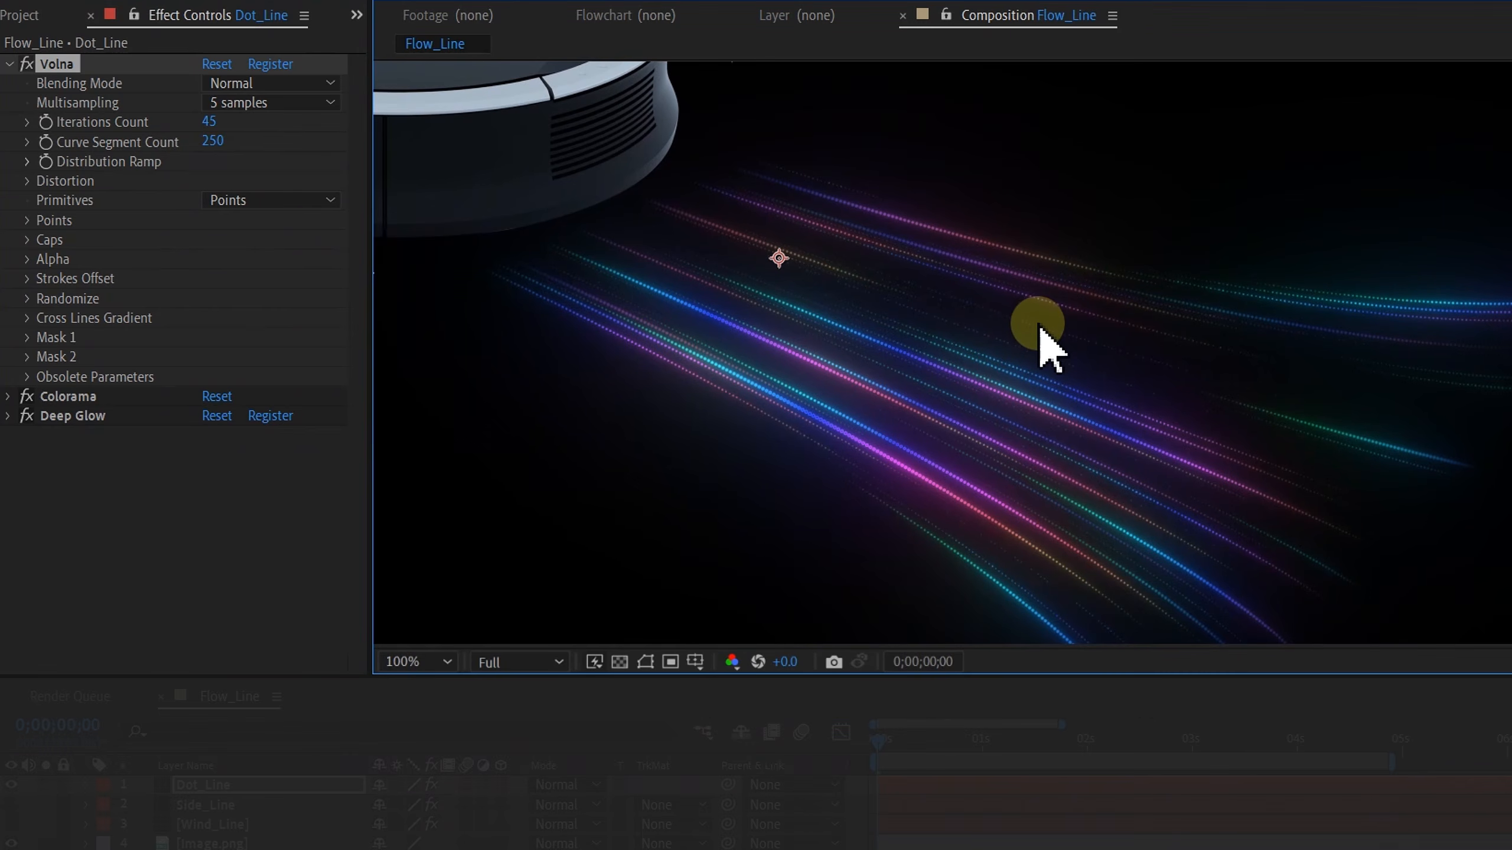
- Set Dot_Line's Point Segments to 4 and its Curve Segment Count to 109
{"action": "left_click", "coordinate": [27, 220]}
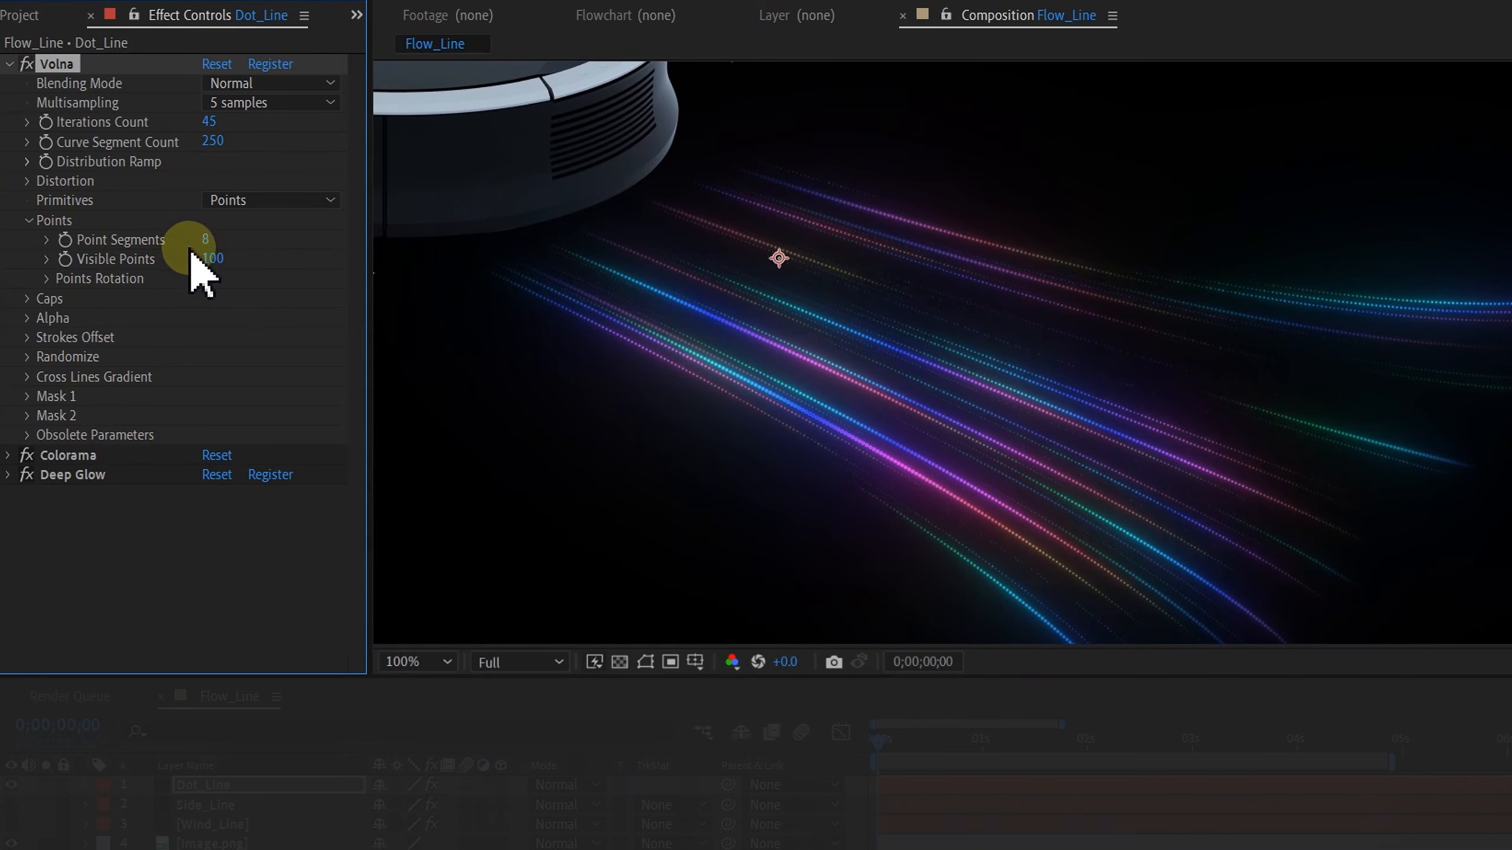
{"action": "left_click", "coordinate": [206, 242]}
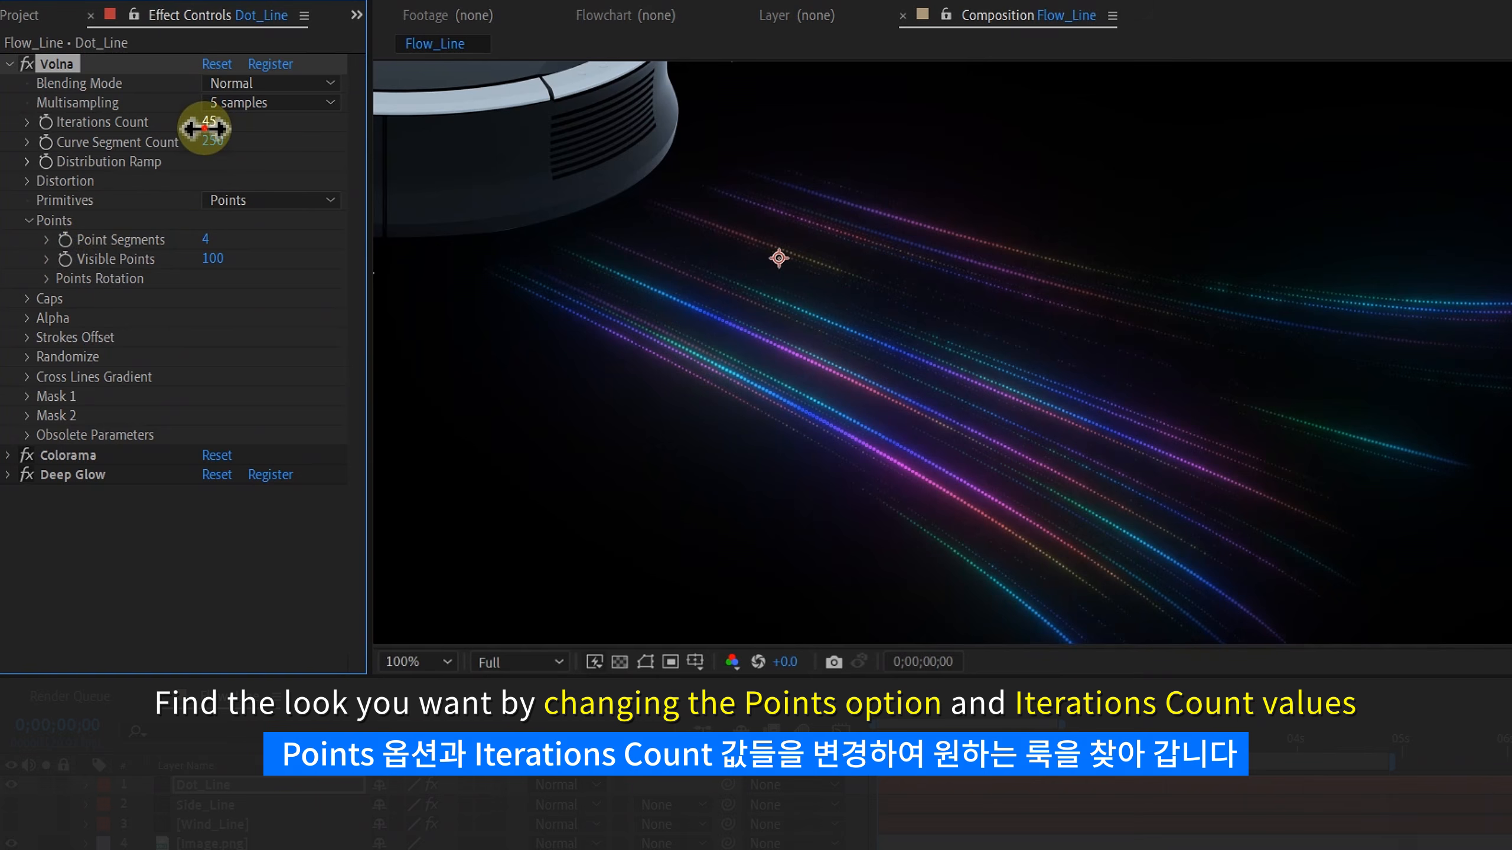
{"action": "mouse_move", "coordinate": [165, 126]}
{"action": "left_mouse_down"}
{"action": "mouse_move", "coordinate": [150, 130]}
{"action": "mouse_move", "coordinate": [209, 124]}
{"action": "mouse_move", "coordinate": [65, 172]}
{"action": "mouse_move", "coordinate": [111, 169]}
{"action": "left_mouse_up"}
{"action": "left_click_drag", "start_coordinate": [203, 145], "coordinate": [180, 149]}
{"action": "key", "text": "comma"}
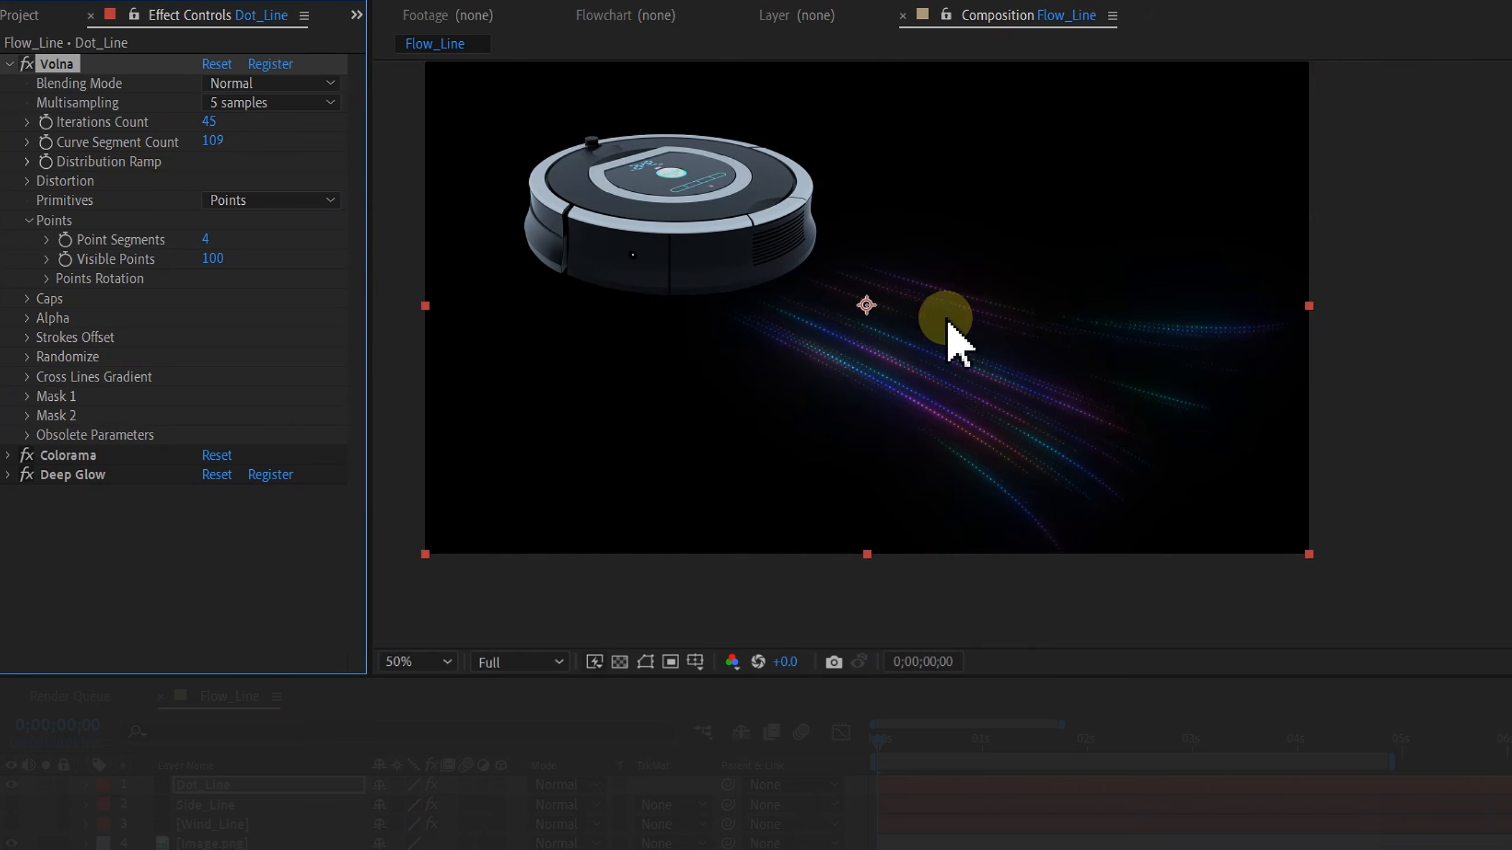
- Enlarge Dot_Line's points by setting the Thickness of Volna's Mask 1 to 3.5
{"action": "left_click", "coordinate": [27, 222]}
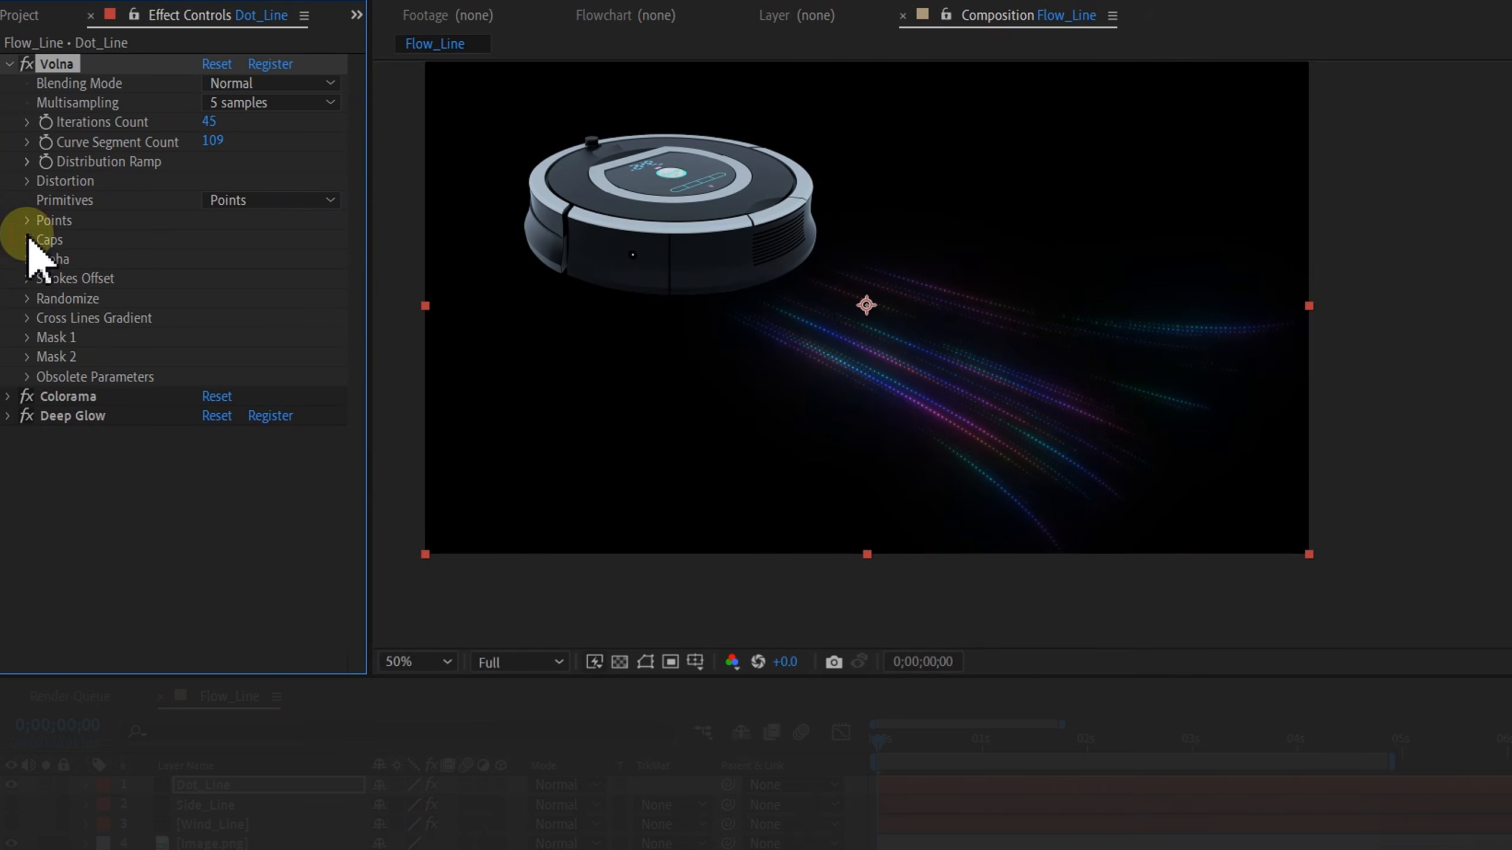
{"action": "left_click", "coordinate": [27, 337]}
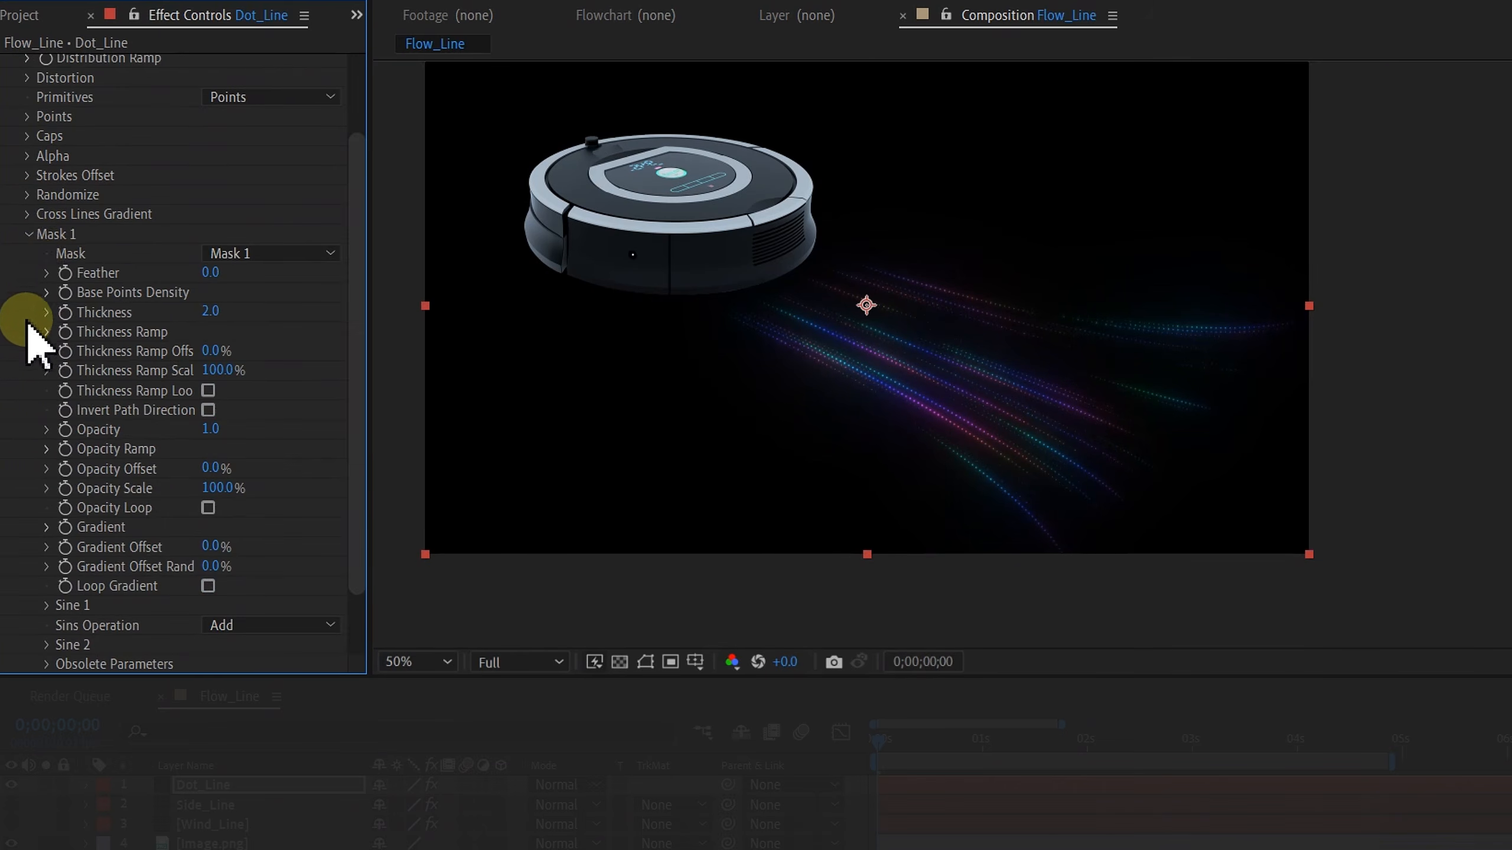
{"action": "left_click", "coordinate": [212, 310]}
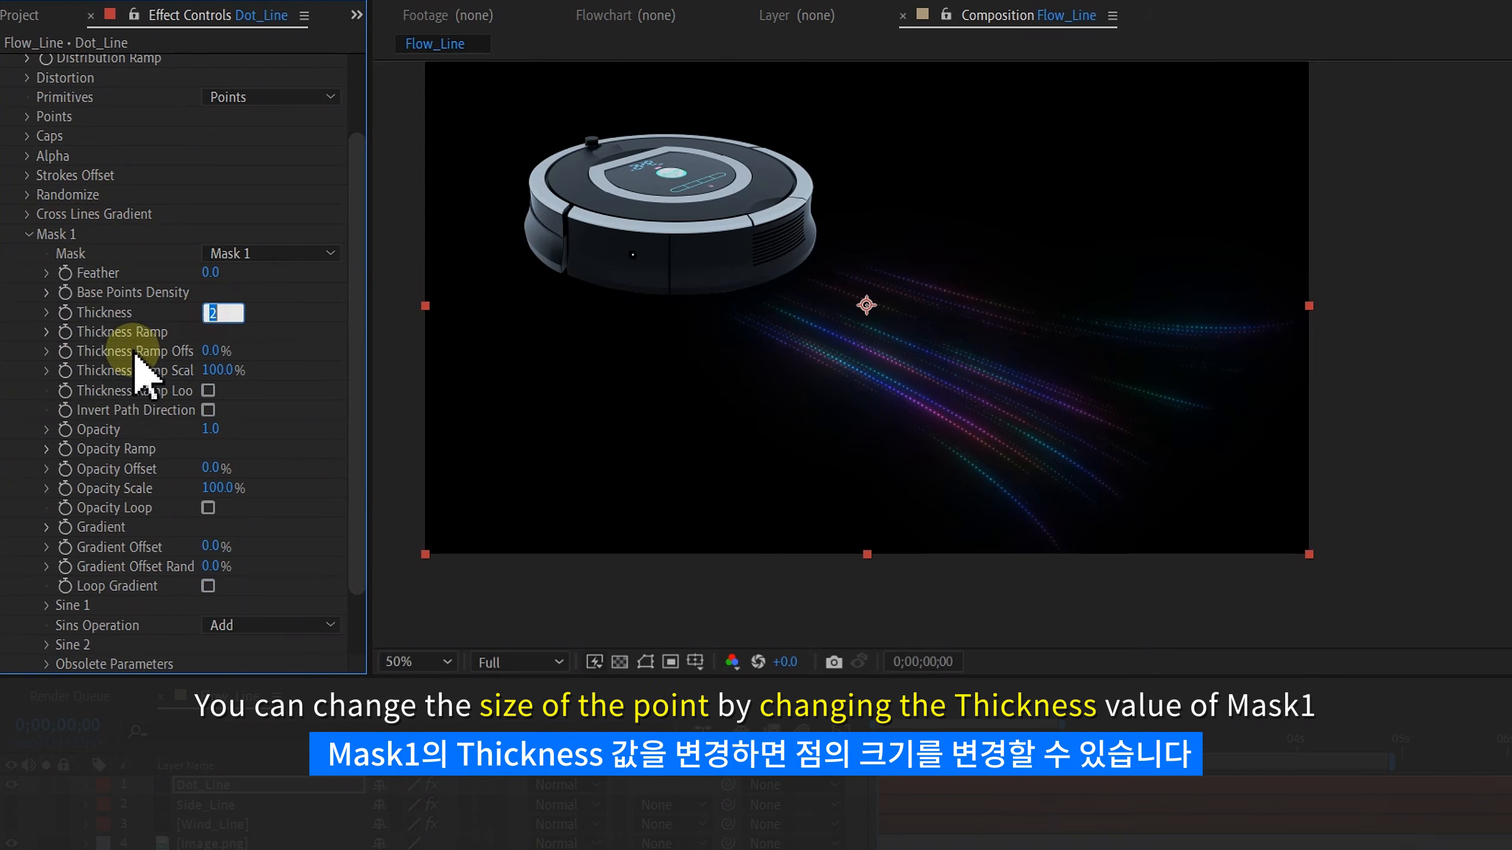
{"action": "left_click", "coordinate": [110, 338]}
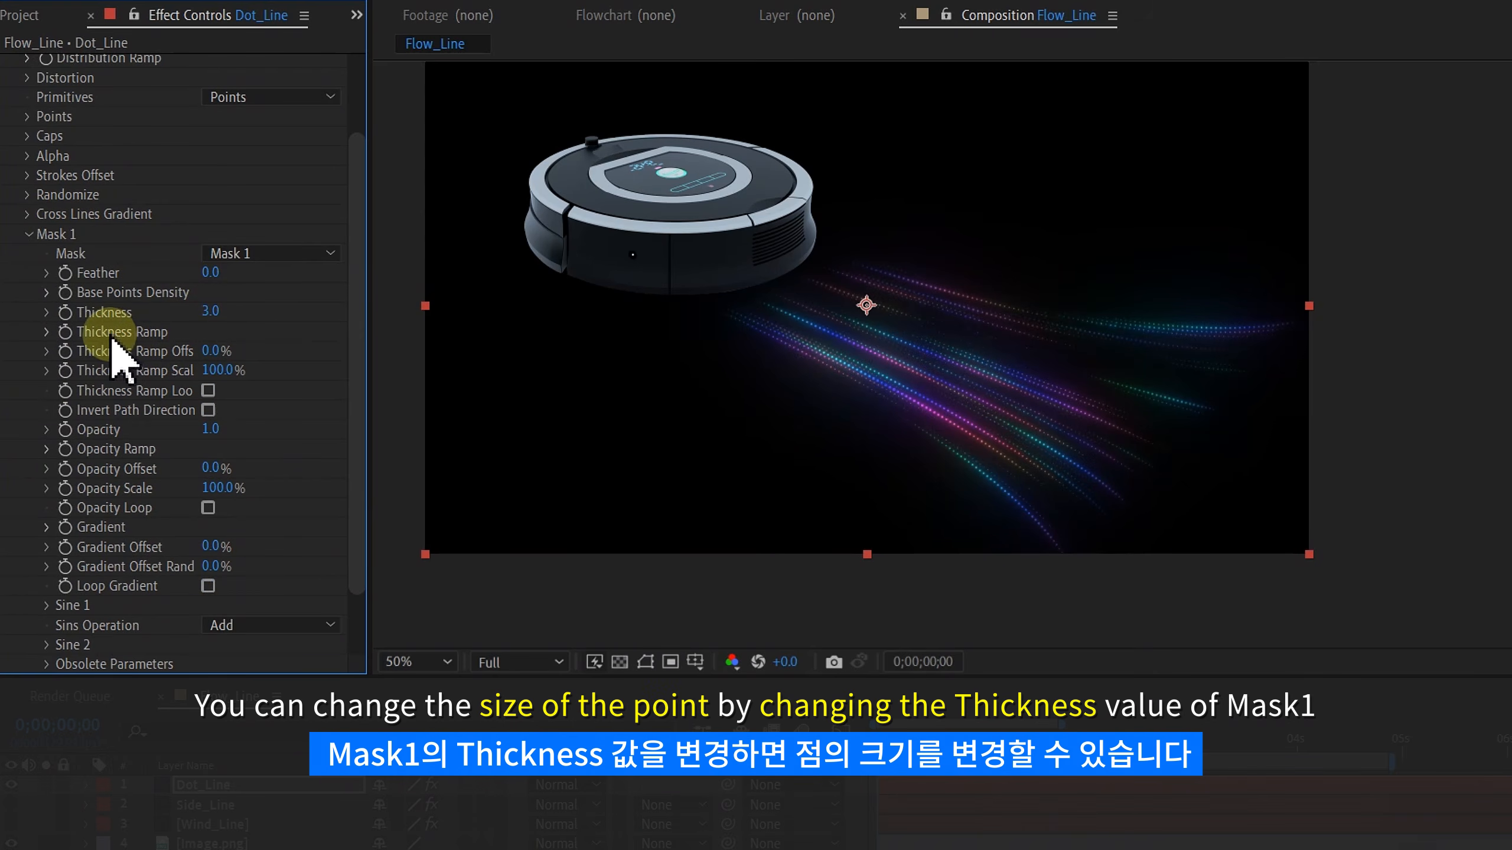
{"action": "scroll", "coordinate": [852, 368], "scroll_direction": "up", "scroll_amount": 1}
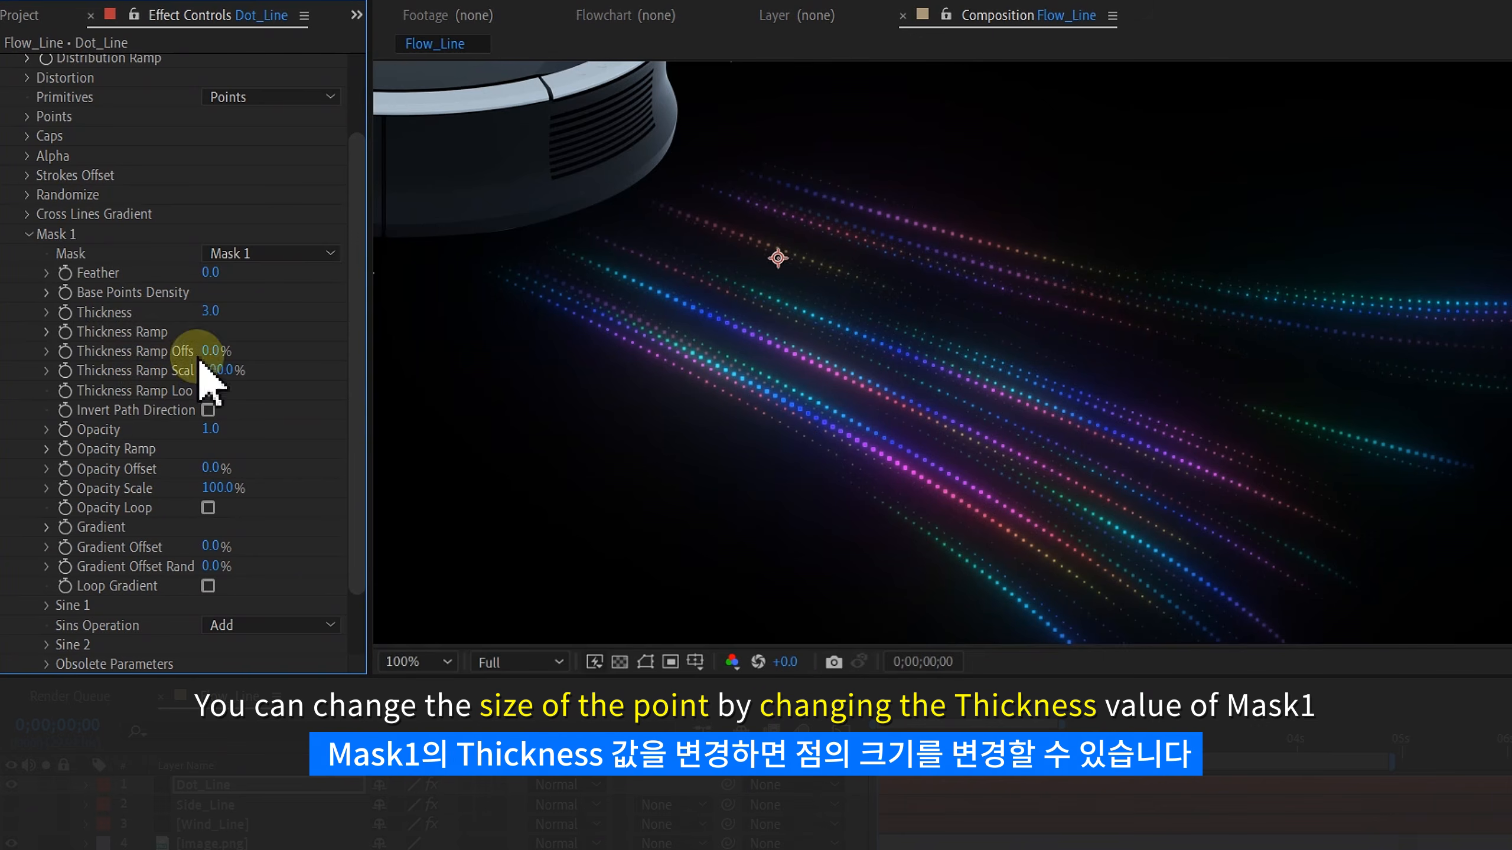
{"action": "left_click_drag", "start_coordinate": [280, 311], "coordinate": [291, 311]}
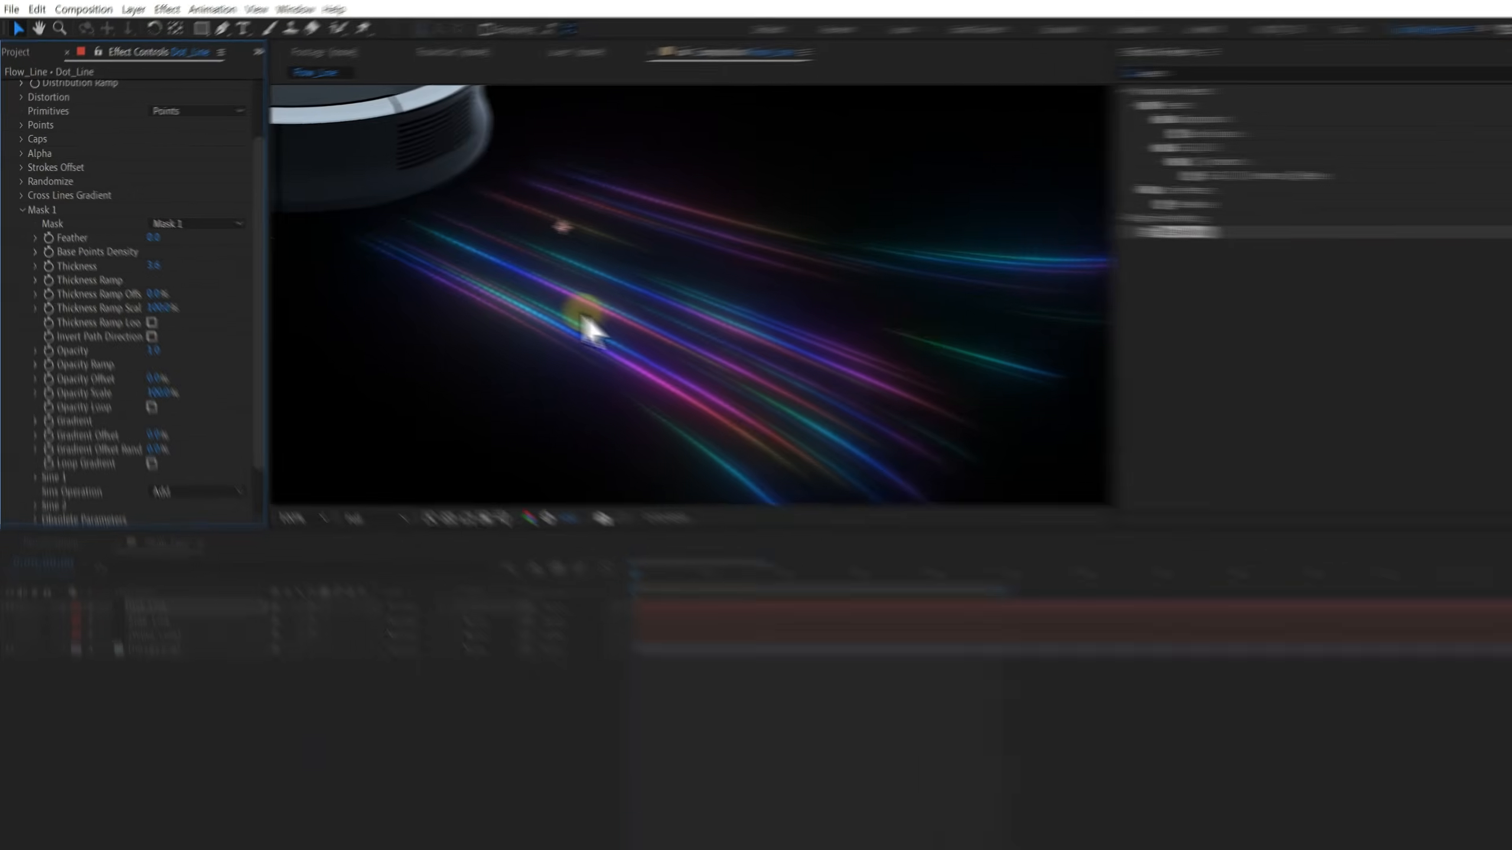
{"action": "scroll", "coordinate": [815, 402], "scroll_direction": "down", "scroll_amount": 1}
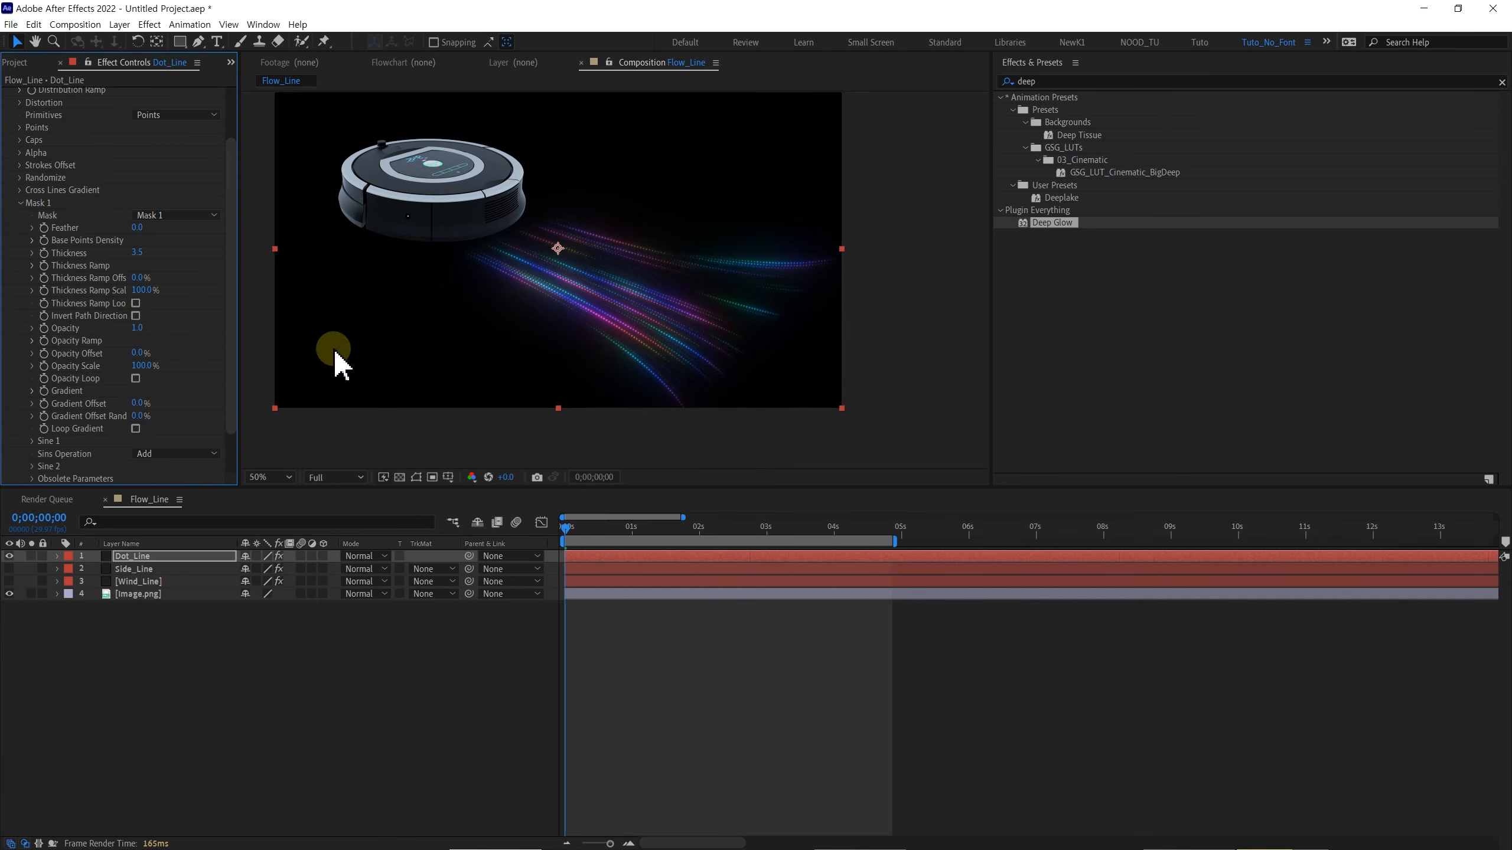
- Collapse the Volna settings and show the Wind_Line and Side_Line layers together with Dot_Line
{"action": "scroll", "coordinate": [18, 128], "scroll_direction": "up", "scroll_amount": 3}
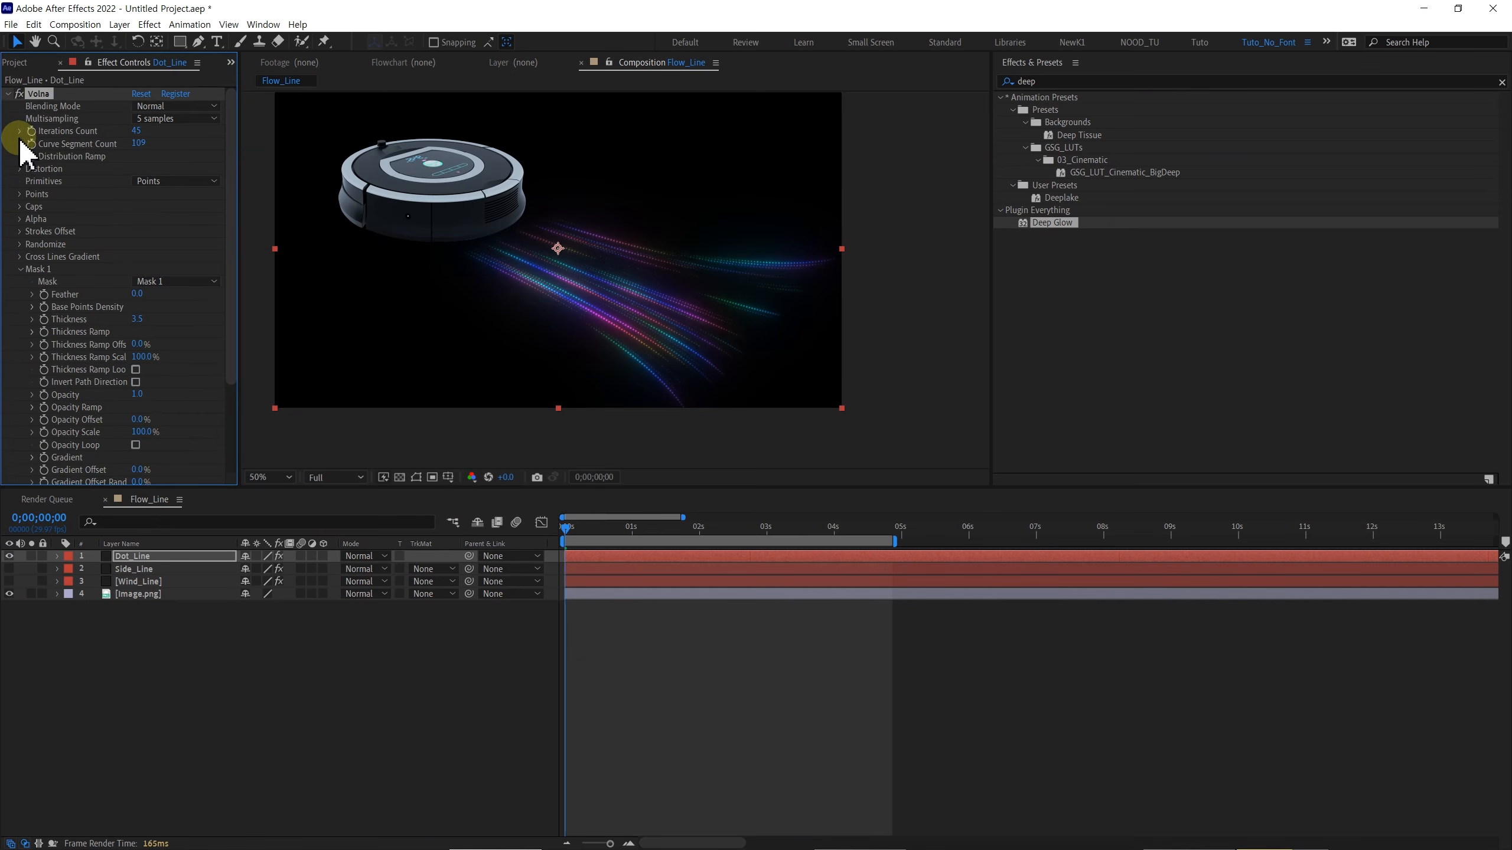
{"action": "left_click", "coordinate": [7, 94]}
{"action": "left_click", "coordinate": [57, 483]}
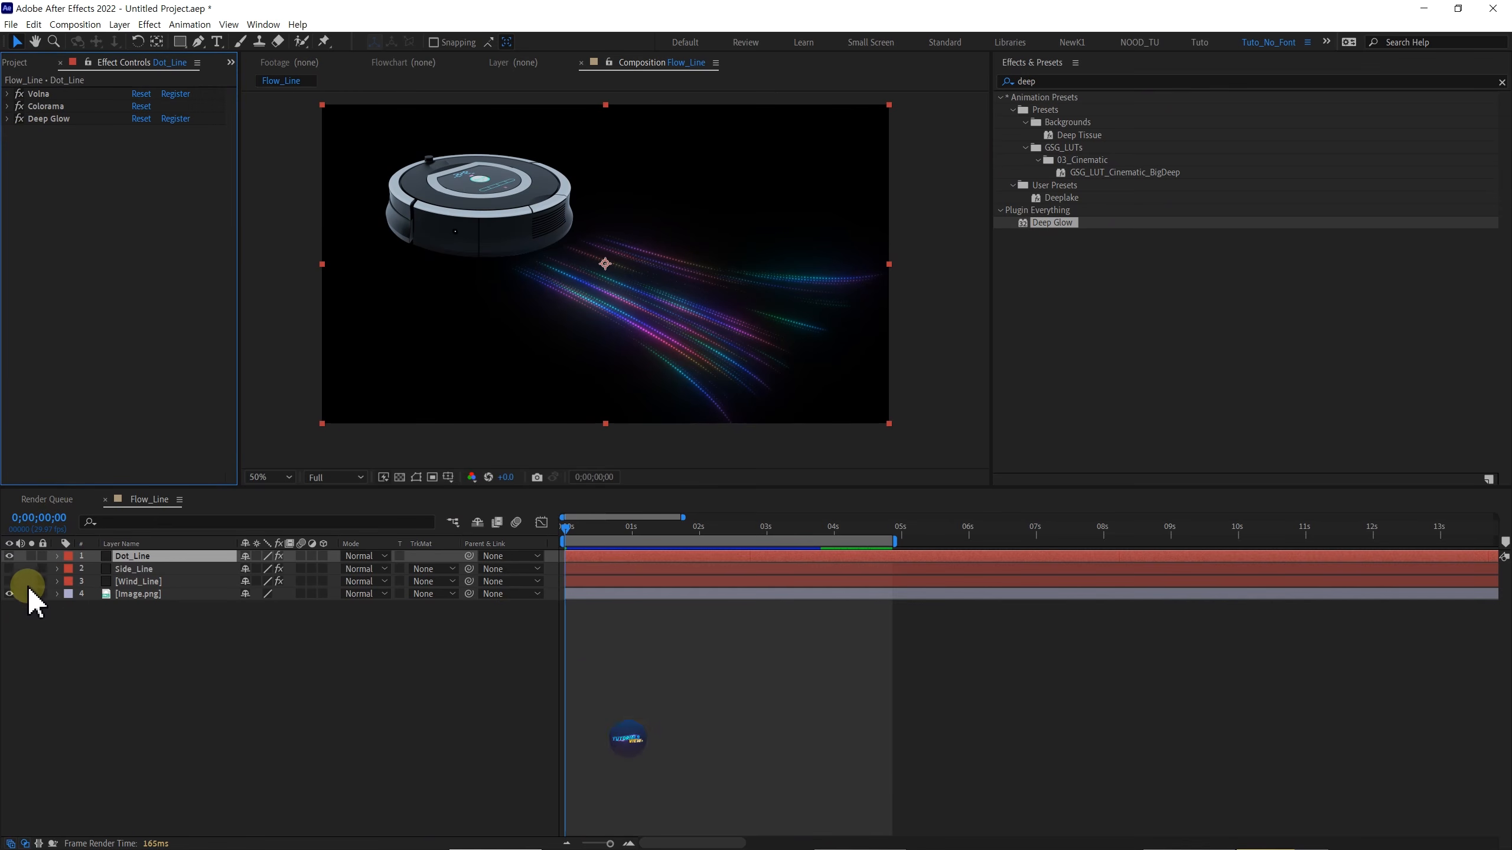
{"action": "left_click", "coordinate": [9, 581]}
{"action": "left_click", "coordinate": [9, 569]}
{"action": "left_click", "coordinate": [230, 560]}
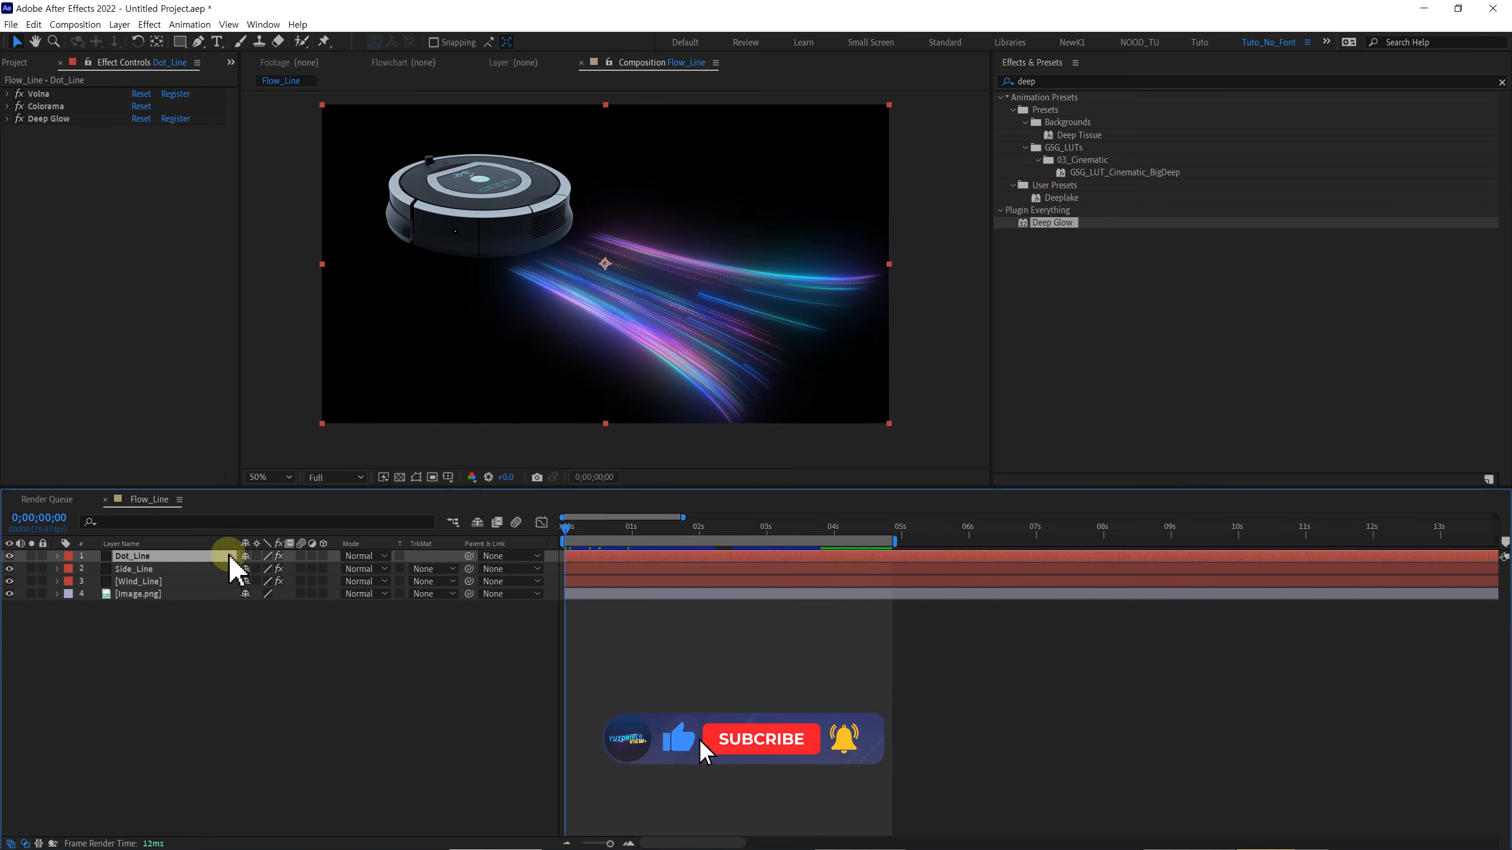
- Set the blending mode of the Dot_Line, Side_Line and Wind_Line layers to Screen
{"action": "left_click", "coordinate": [360, 557]}
{"action": "left_click", "coordinate": [411, 462]}
{"action": "left_click", "coordinate": [364, 557]}
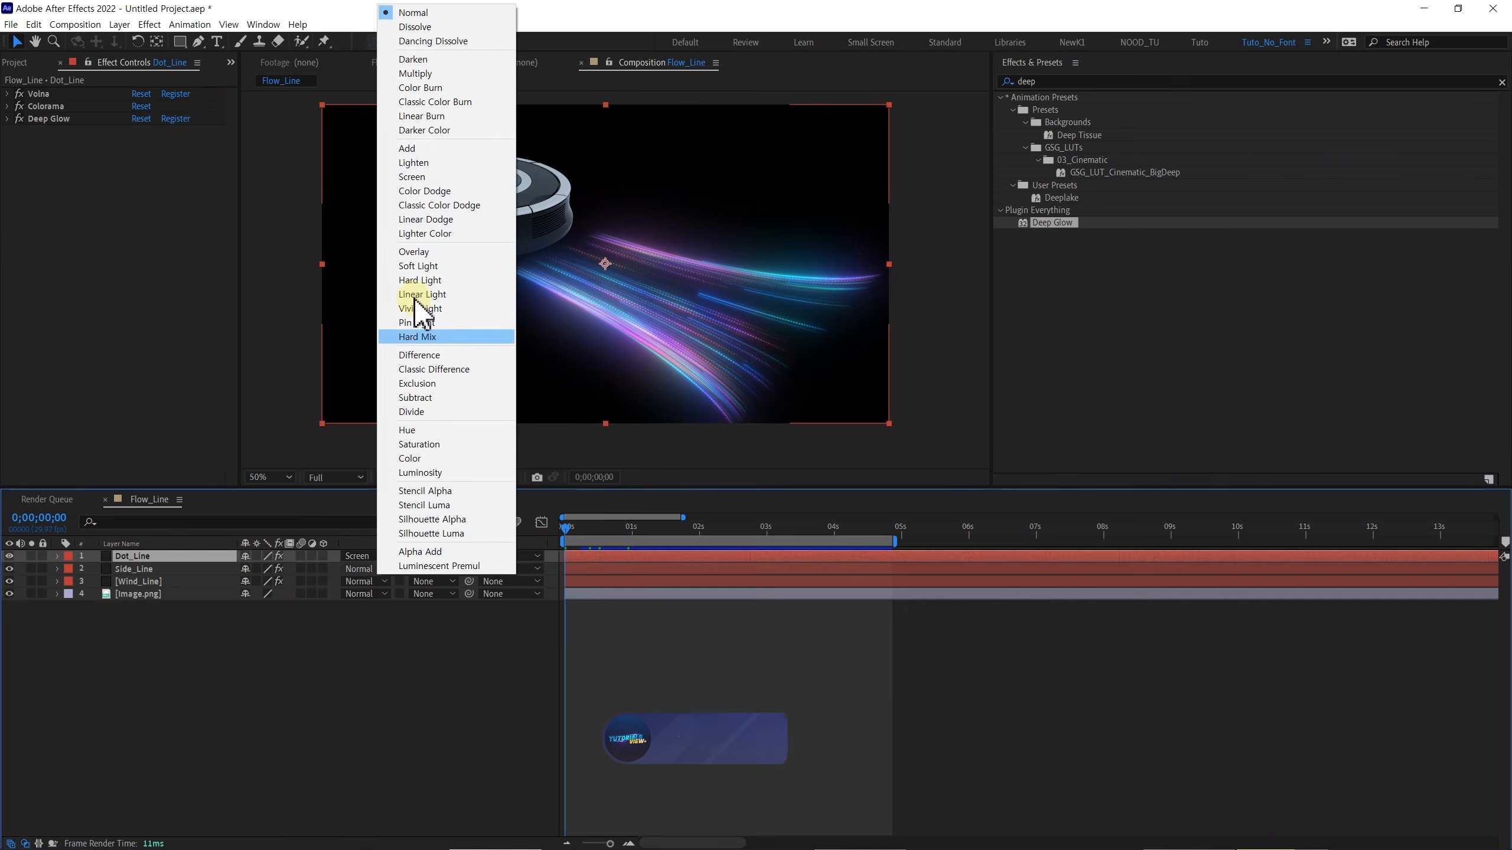
{"action": "left_click", "coordinate": [411, 176]}
{"action": "left_click", "coordinate": [359, 581]}
{"action": "left_click", "coordinate": [380, 177]}
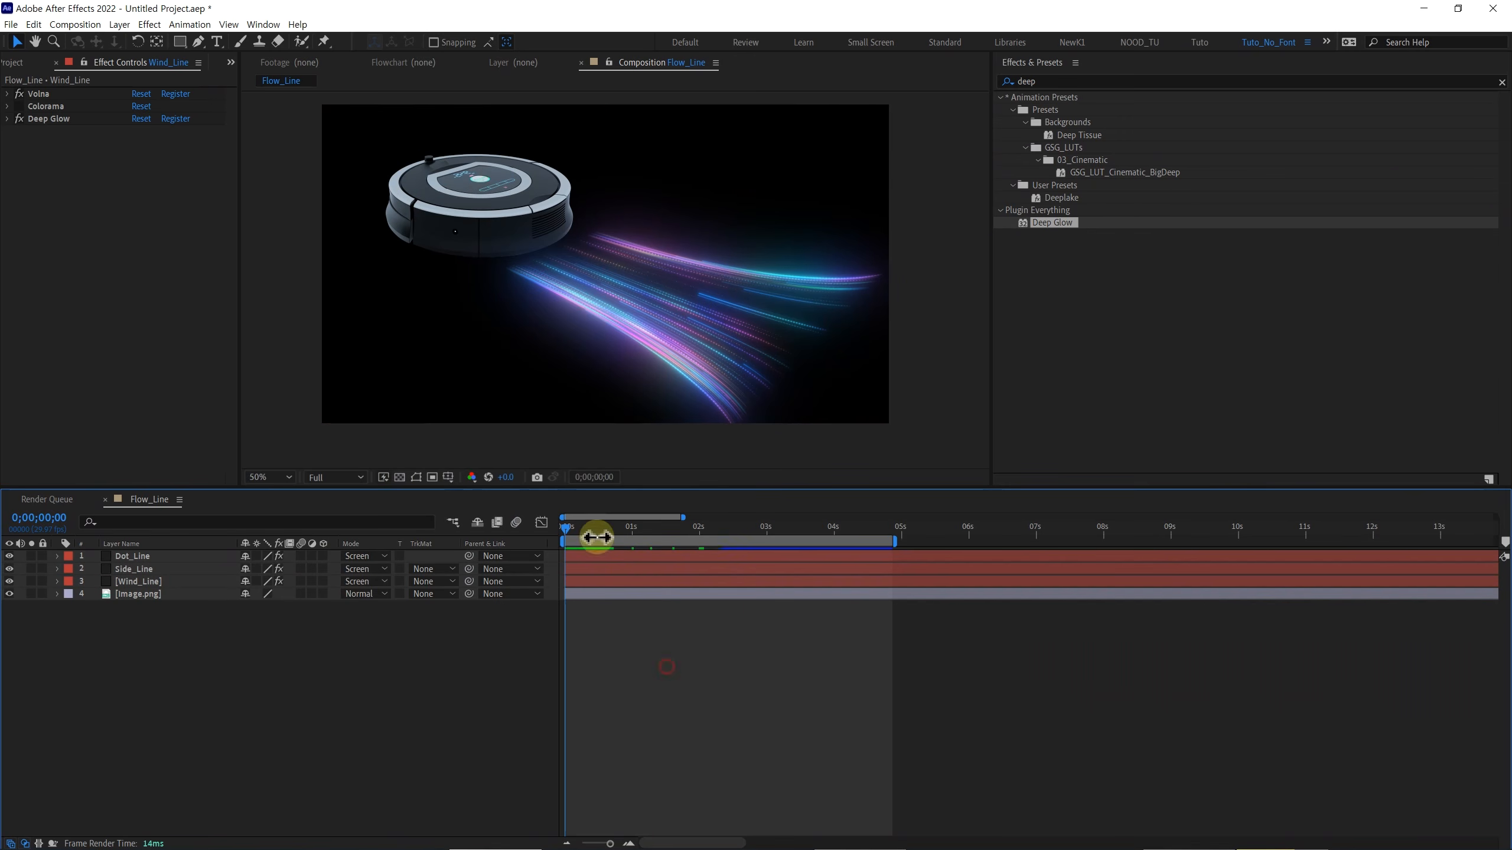
- Preview the combined line animation and return to the first frame
{"action": "left_click", "coordinate": [677, 351]}
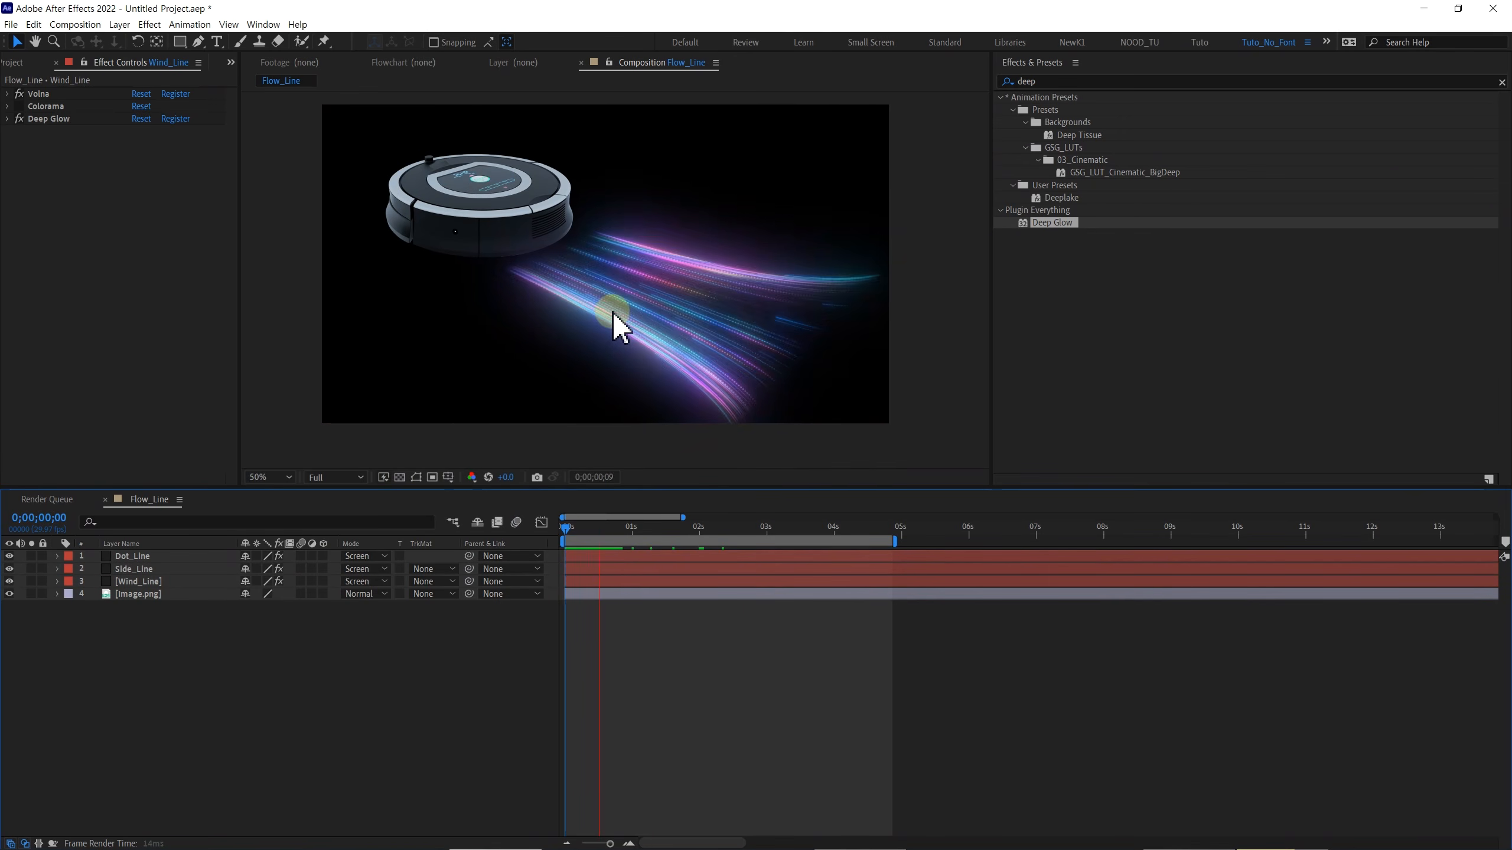
{"action": "left_click_drag", "start_coordinate": [658, 529], "coordinate": [433, 516]}
{"action": "key", "text": "space"}
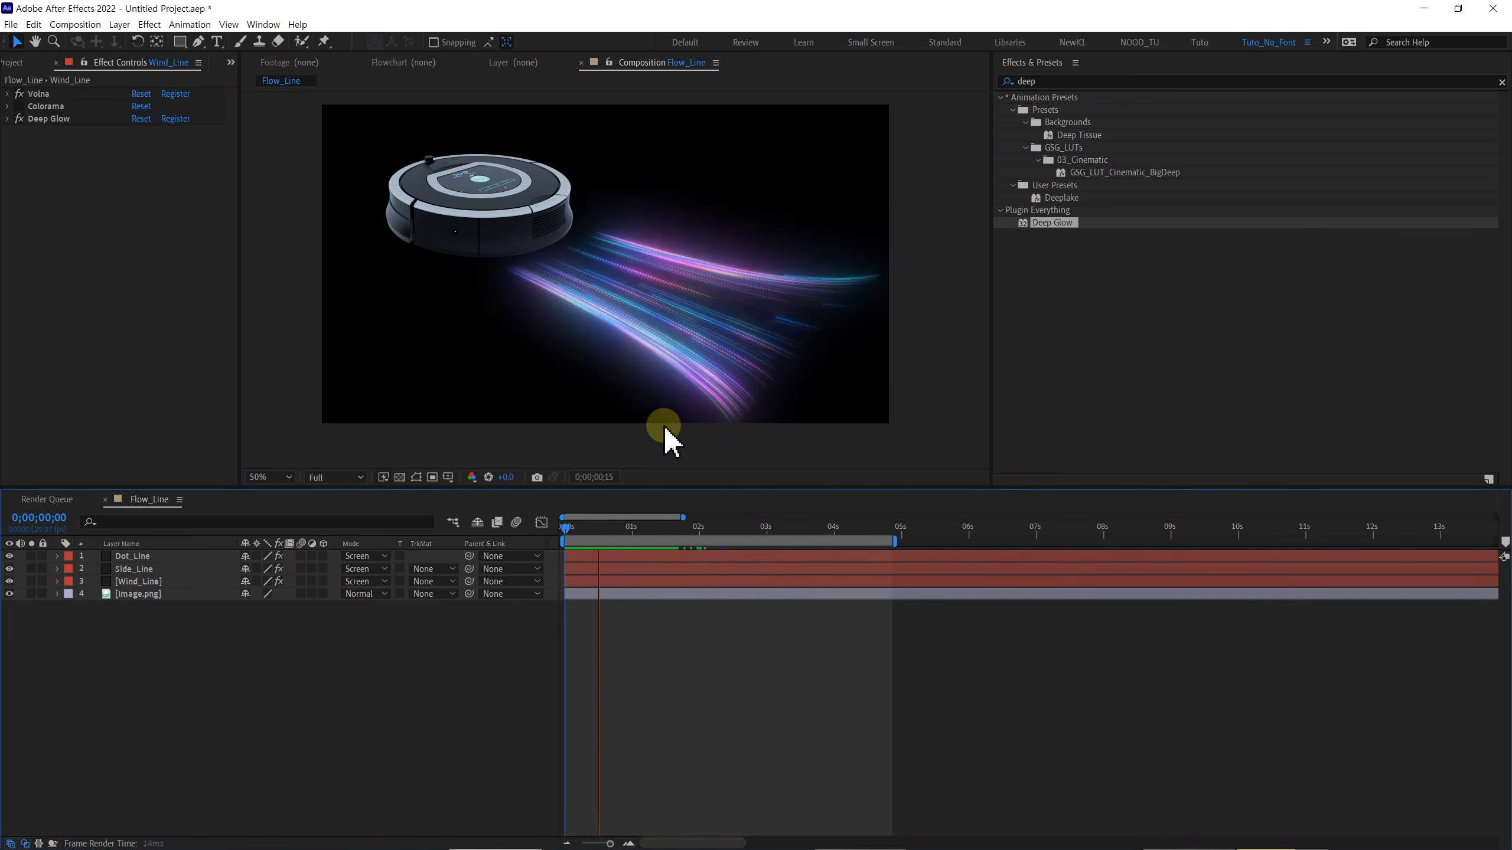
{"action": "key", "text": "space"}
{"action": "left_click_drag", "start_coordinate": [699, 529], "coordinate": [505, 541]}
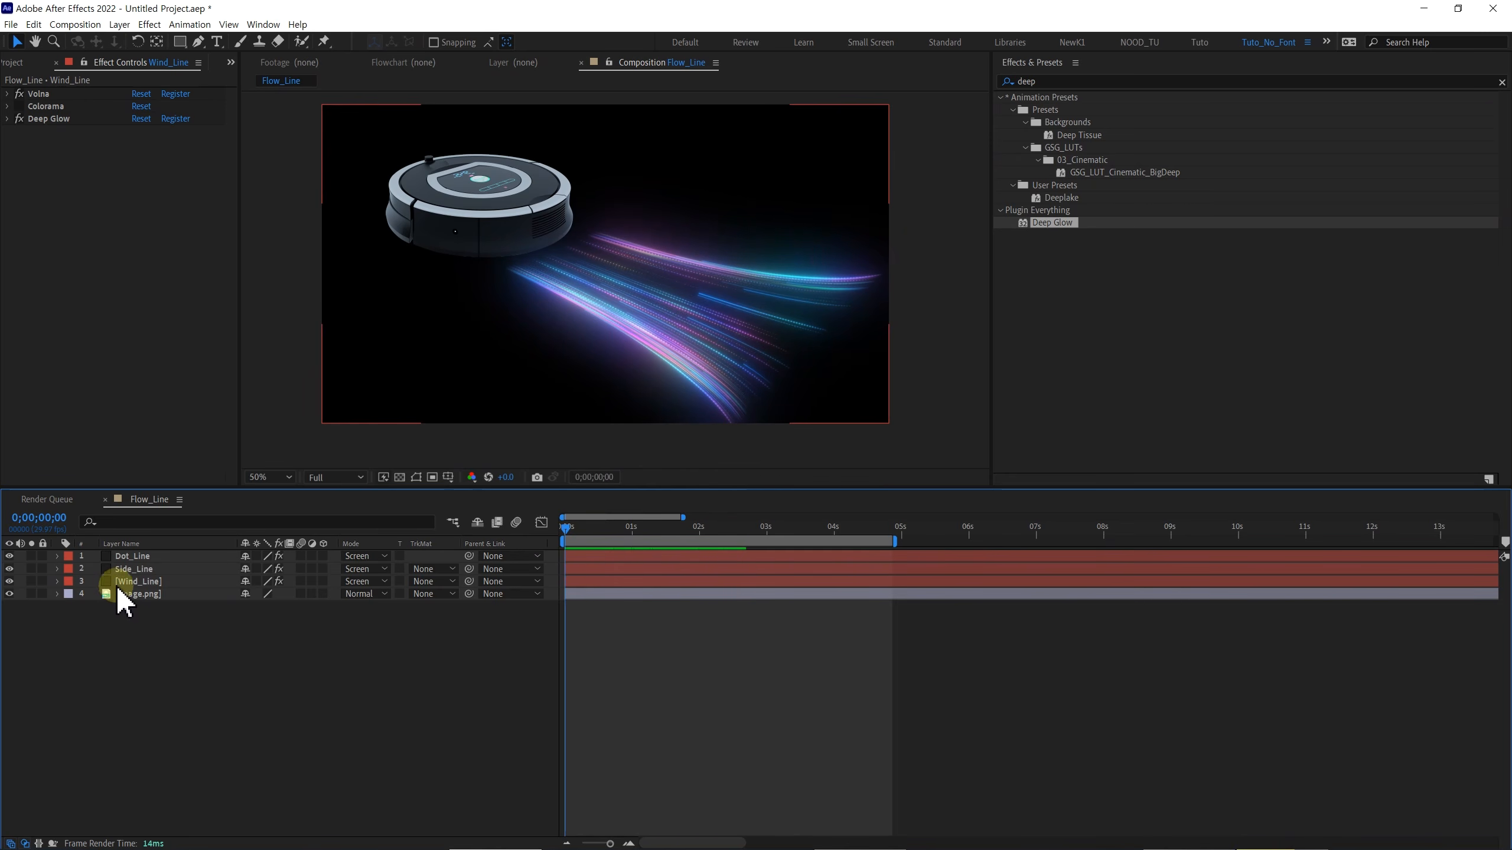
- Try the Colorama effect on Wind_Line, and turn off Colorama on Side_Line
{"action": "left_click", "coordinate": [135, 582]}
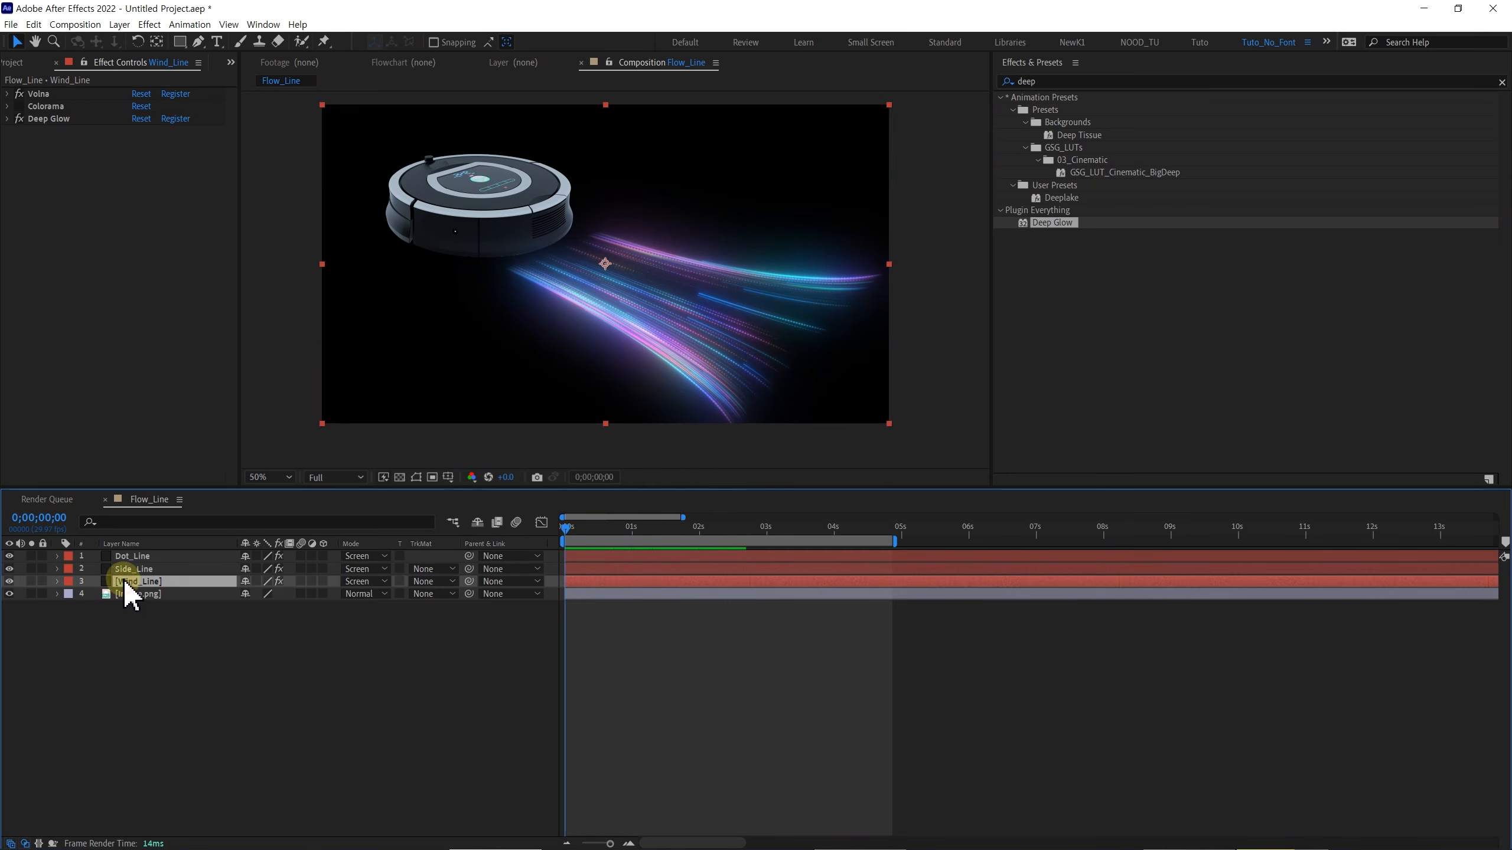
{"action": "left_click", "coordinate": [24, 108]}
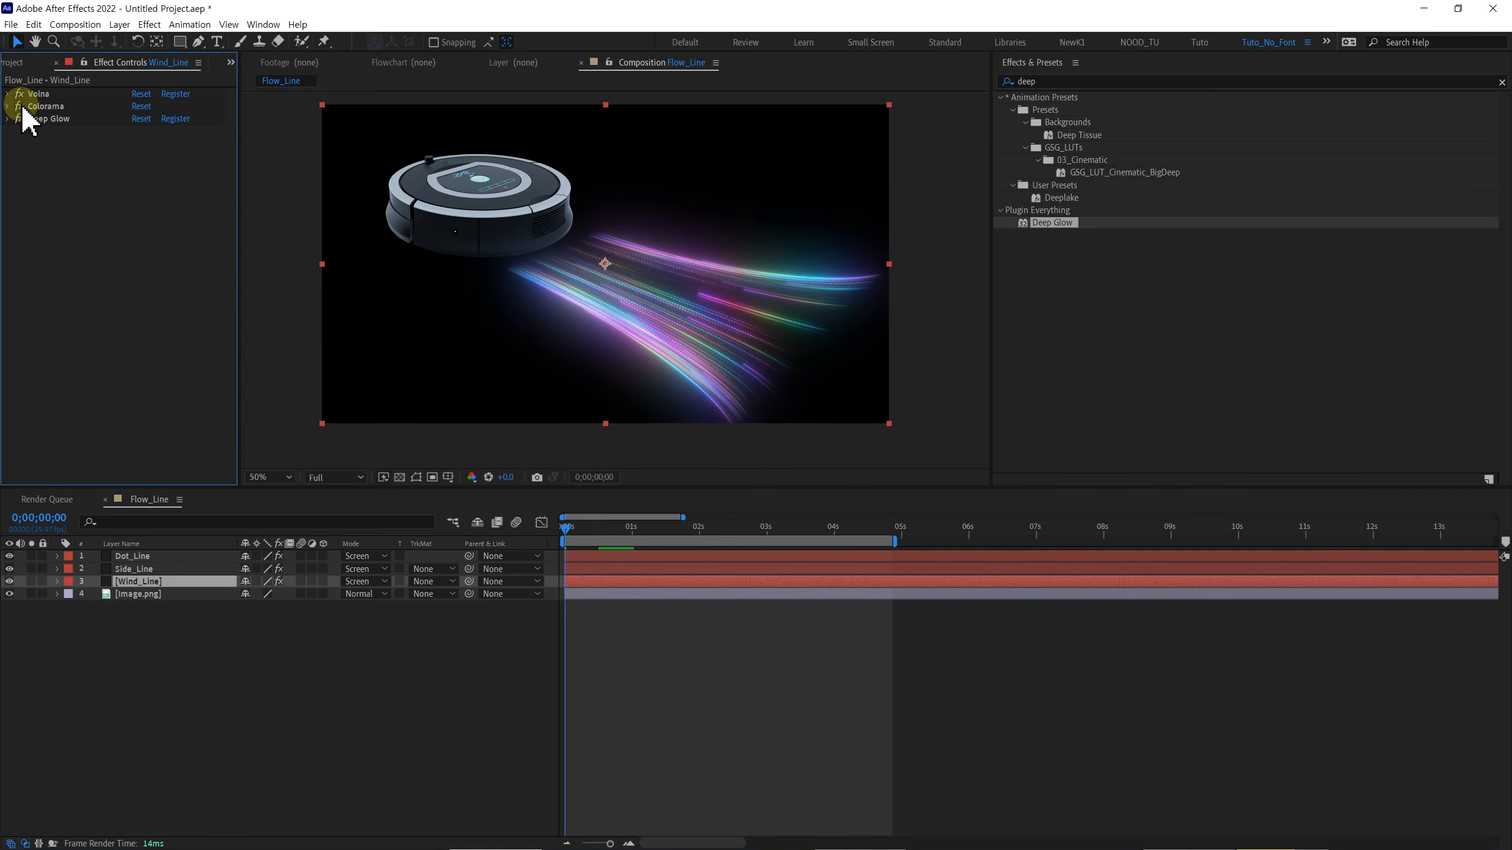
{"action": "left_click", "coordinate": [133, 568]}
{"action": "left_click", "coordinate": [23, 107]}
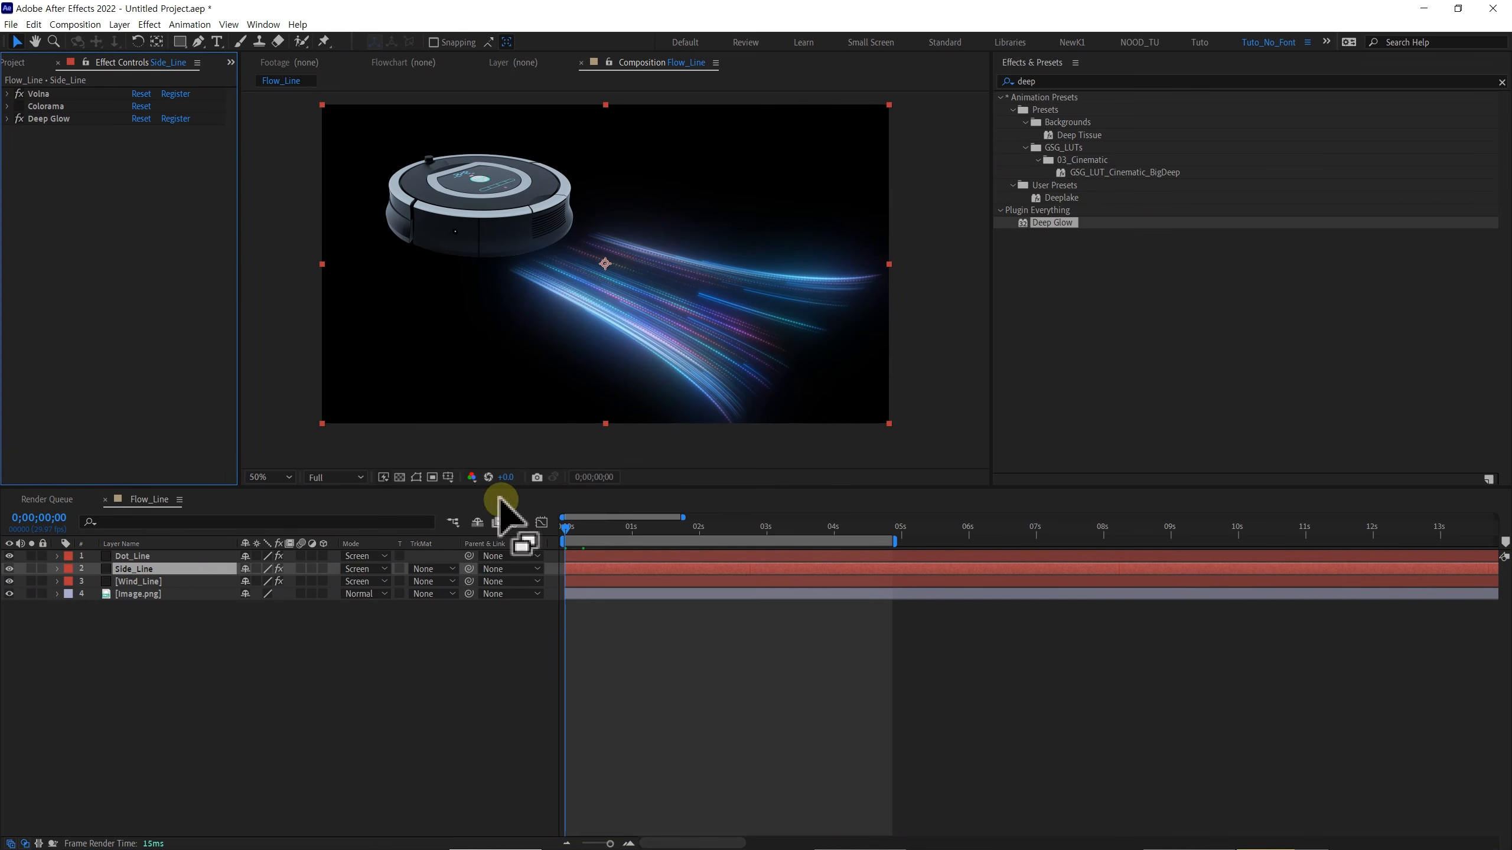
- Play back the recolored line animation from the first frame with the composition view maximized, then restore the layout
{"action": "left_click_drag", "start_coordinate": [577, 540], "coordinate": [475, 542]}
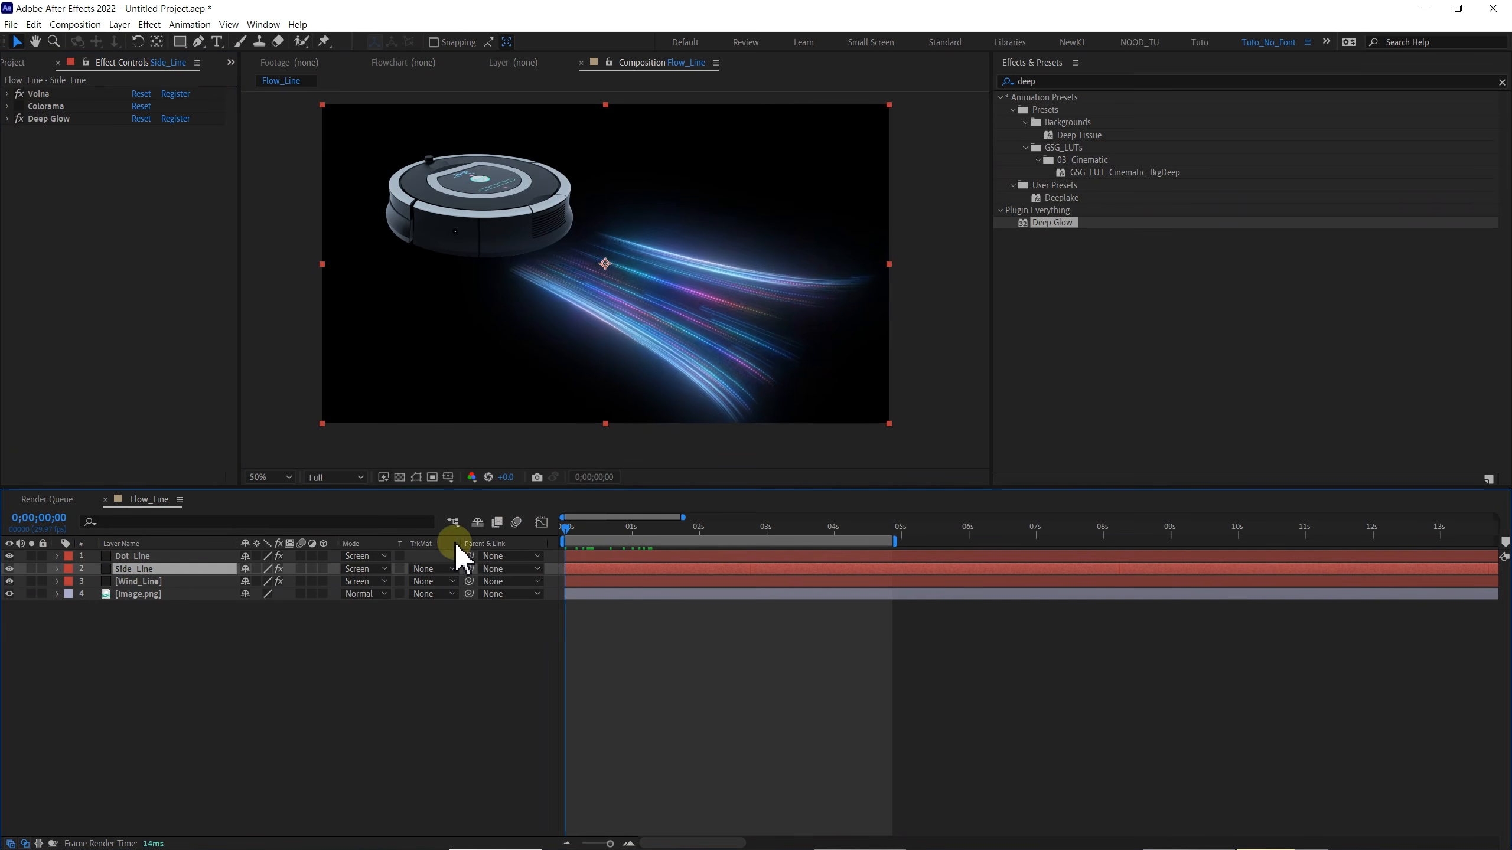
{"action": "left_click", "coordinate": [710, 411]}
{"action": "key", "text": "space"}
{"action": "key", "text": "grave"}
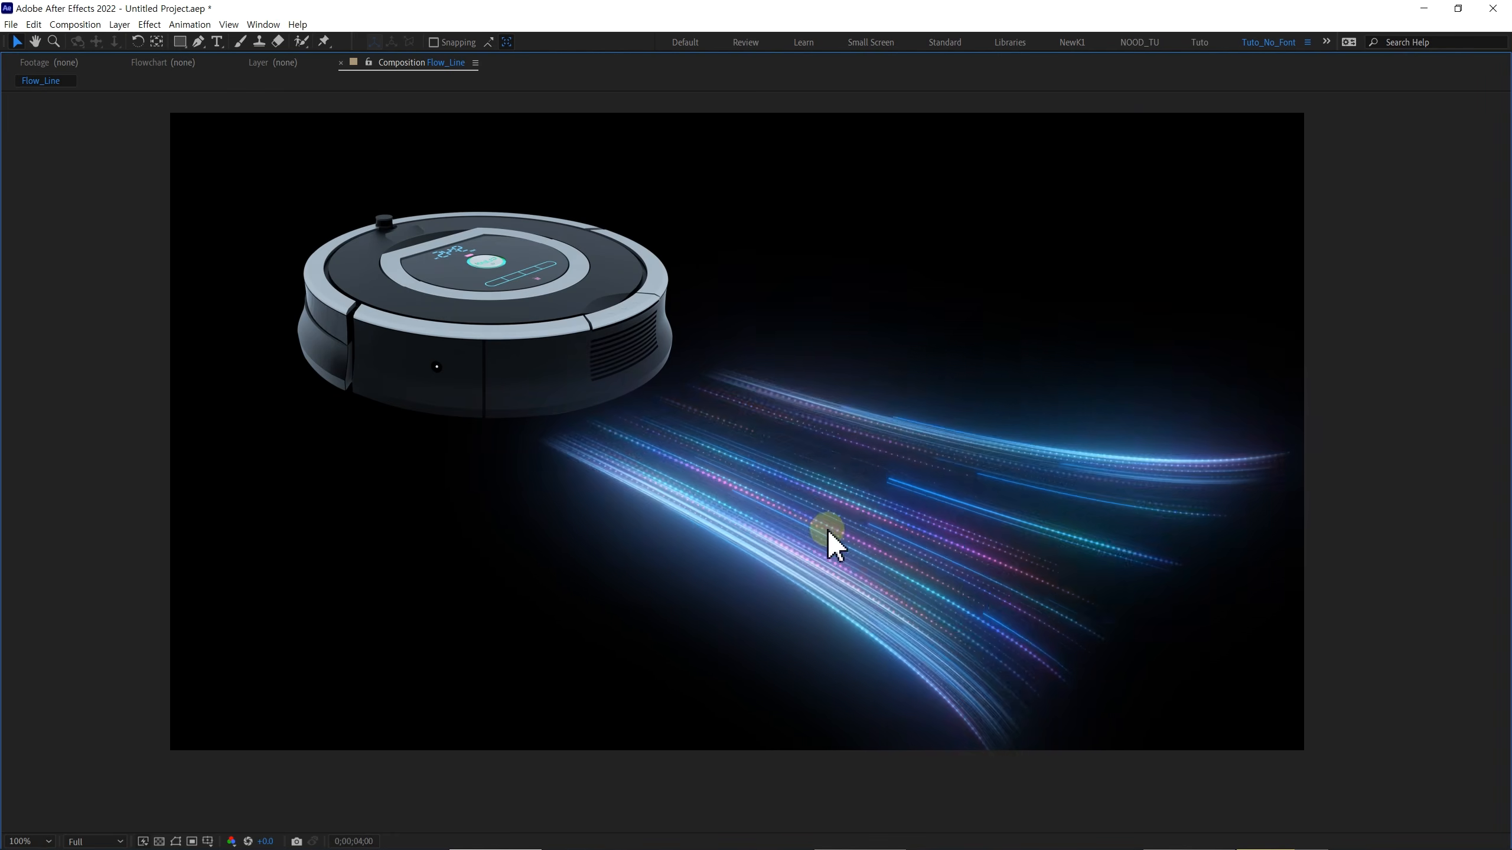
{"action": "key", "text": "space"}
{"action": "key", "text": "grave"}
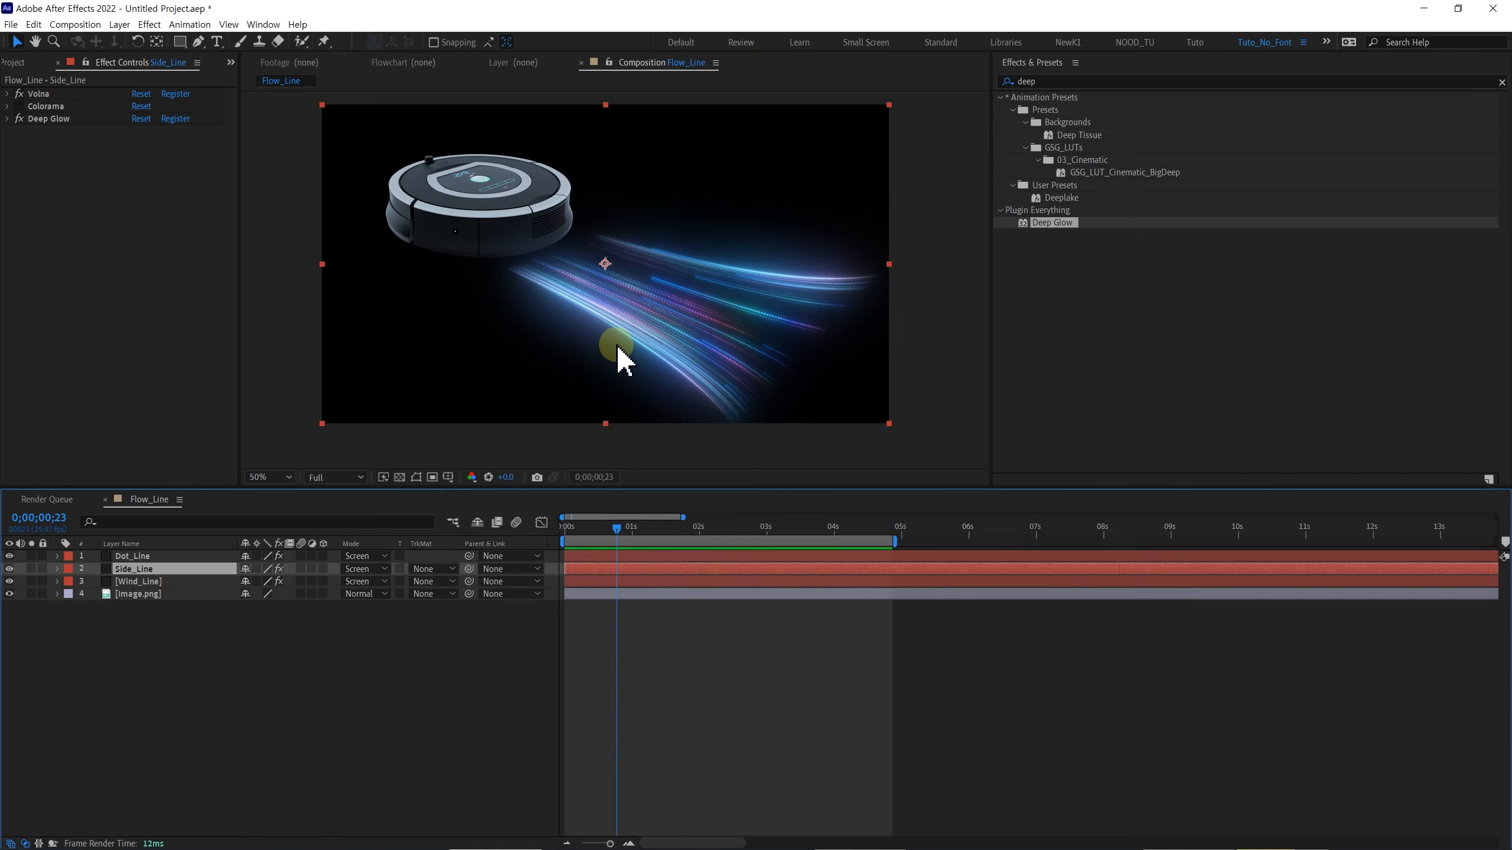
- Select the Wind_Line layer, show its mask paths in the composition, and go to the first frame
{"action": "left_click", "coordinate": [620, 617]}
{"action": "left_click", "coordinate": [156, 596]}
{"action": "left_click", "coordinate": [416, 477]}
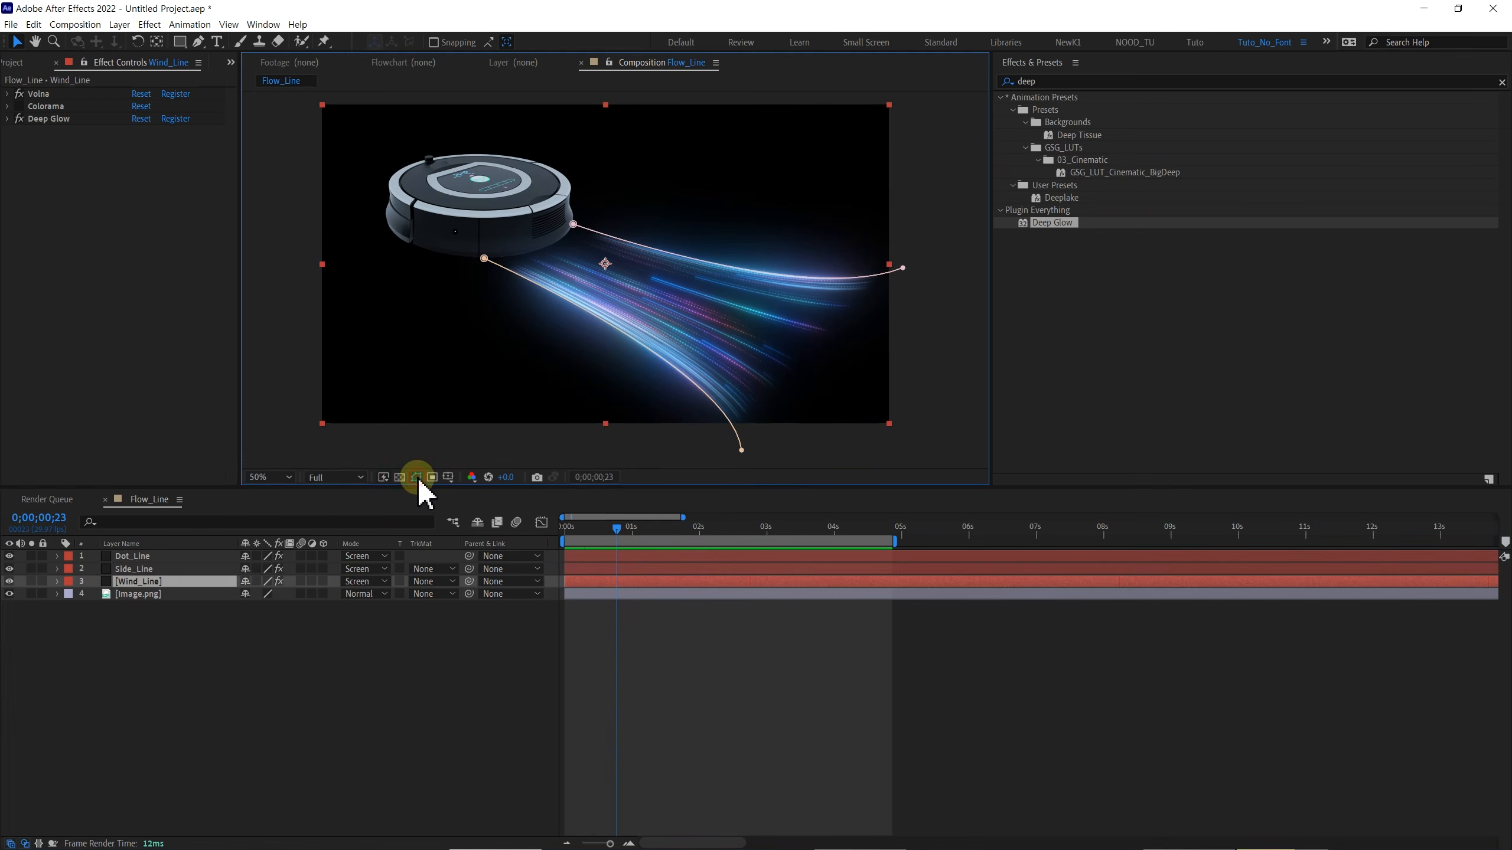
{"action": "key", "text": "Home"}
- Reshape Wind_Line's two mask paths by moving their start and end points to spread the flow behind the robot vacuum
{"action": "left_click", "coordinate": [501, 260]}
{"action": "left_click_drag", "start_coordinate": [509, 252], "coordinate": [501, 251]}
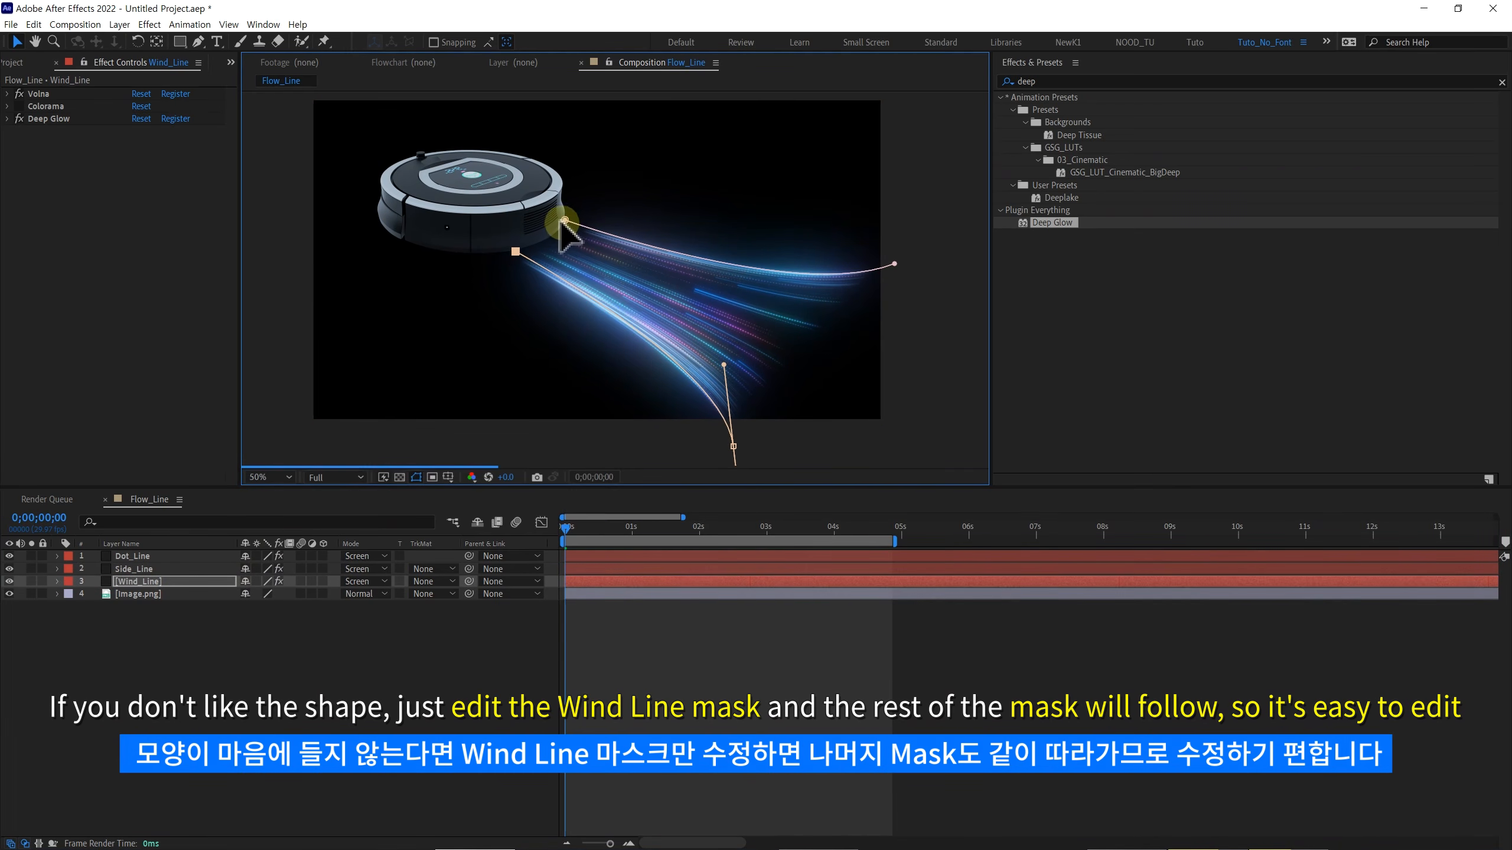
{"action": "left_click_drag", "start_coordinate": [682, 367], "coordinate": [737, 444]}
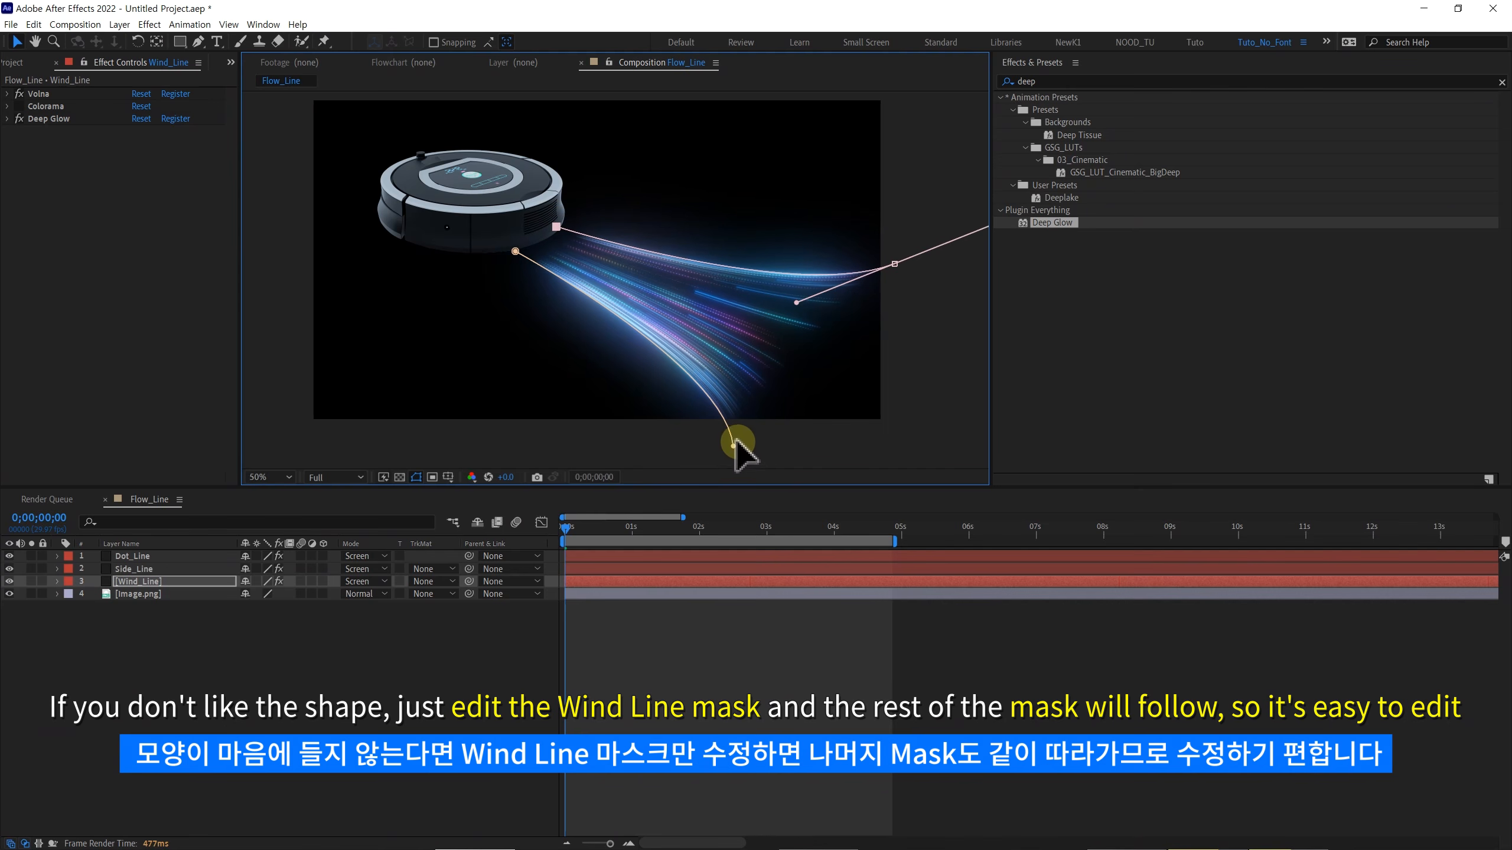
{"action": "left_click_drag", "start_coordinate": [654, 420], "coordinate": [654, 422]}
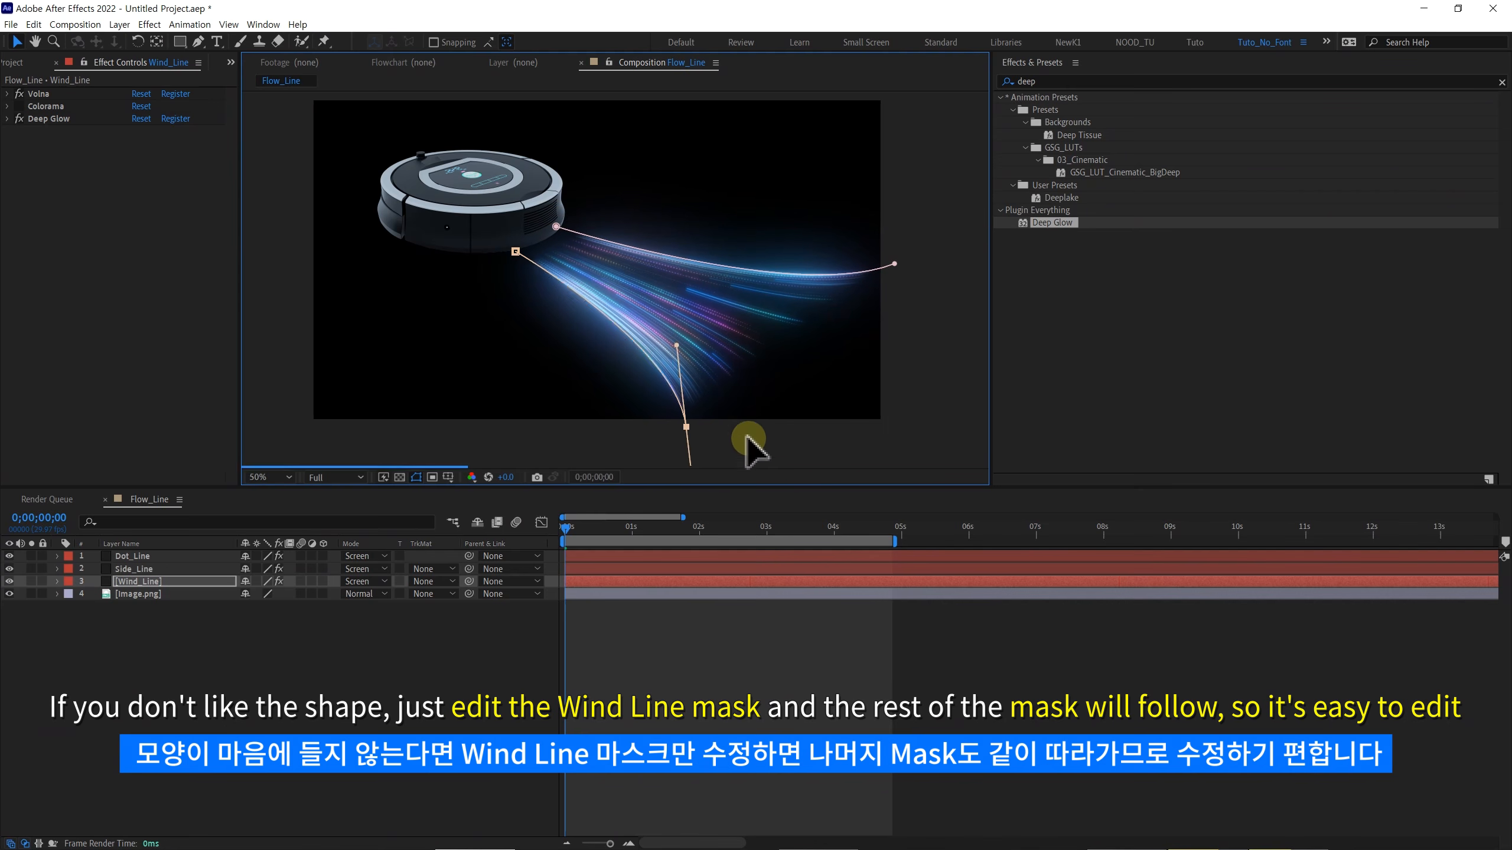
{"action": "left_click_drag", "start_coordinate": [895, 264], "coordinate": [909, 231]}
{"action": "left_click_drag", "start_coordinate": [827, 271], "coordinate": [812, 293]}
{"action": "left_click_drag", "start_coordinate": [515, 251], "coordinate": [479, 255]}
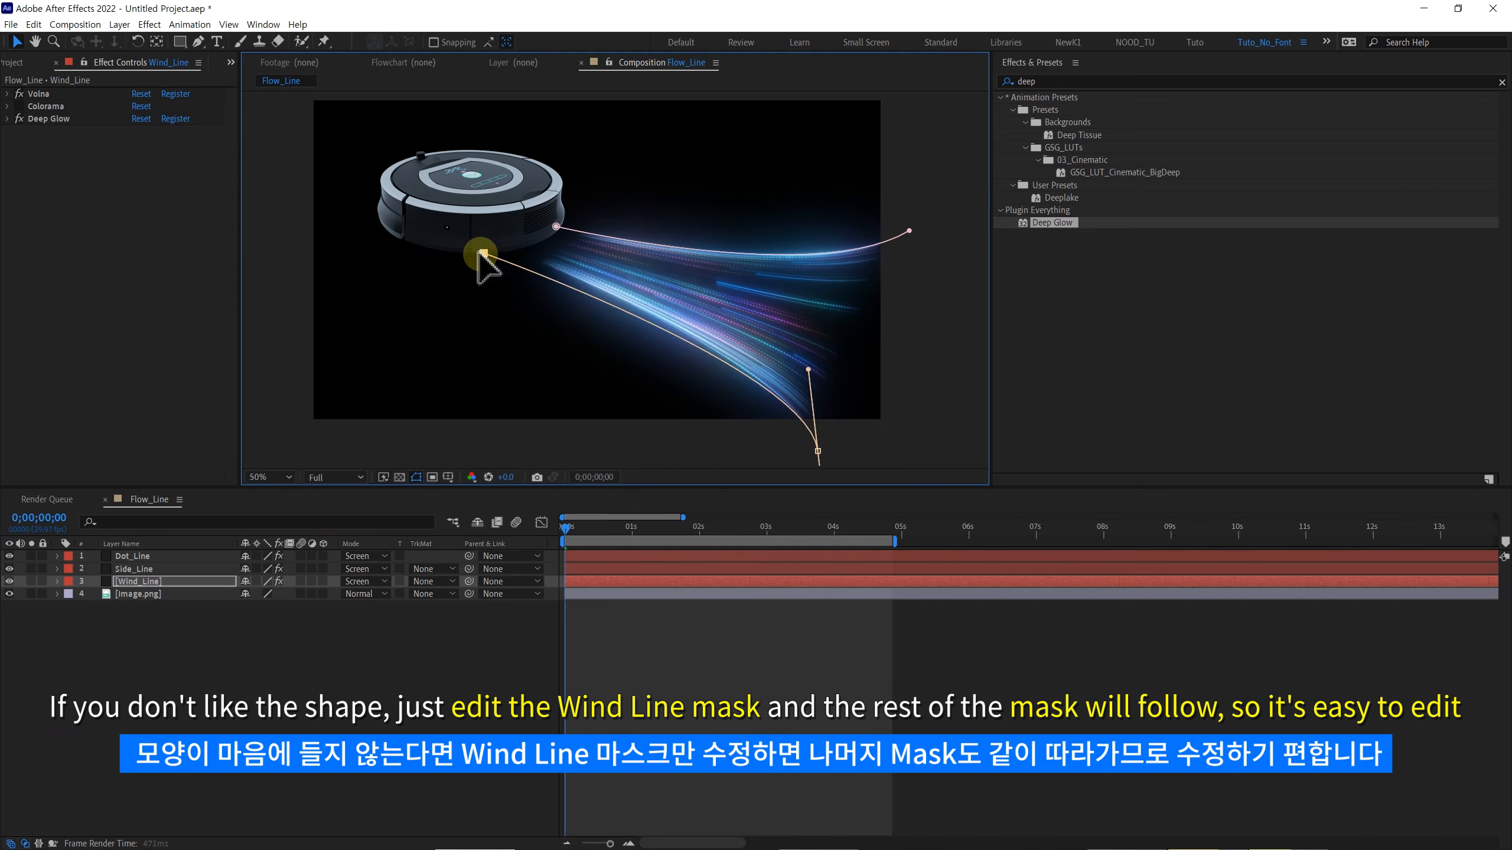
- Widen Wind_Line's flow by moving the upper mask path's end past the frame's right edge and adjusting the lower path's start, end and curvature
{"action": "left_click_drag", "start_coordinate": [555, 226], "coordinate": [557, 226]}
{"action": "left_click", "coordinate": [817, 452]}
{"action": "left_click_drag", "start_coordinate": [814, 398], "coordinate": [784, 437]}
{"action": "left_click_drag", "start_coordinate": [890, 198], "coordinate": [960, 216]}
{"action": "left_click_drag", "start_coordinate": [784, 436], "coordinate": [777, 441]}
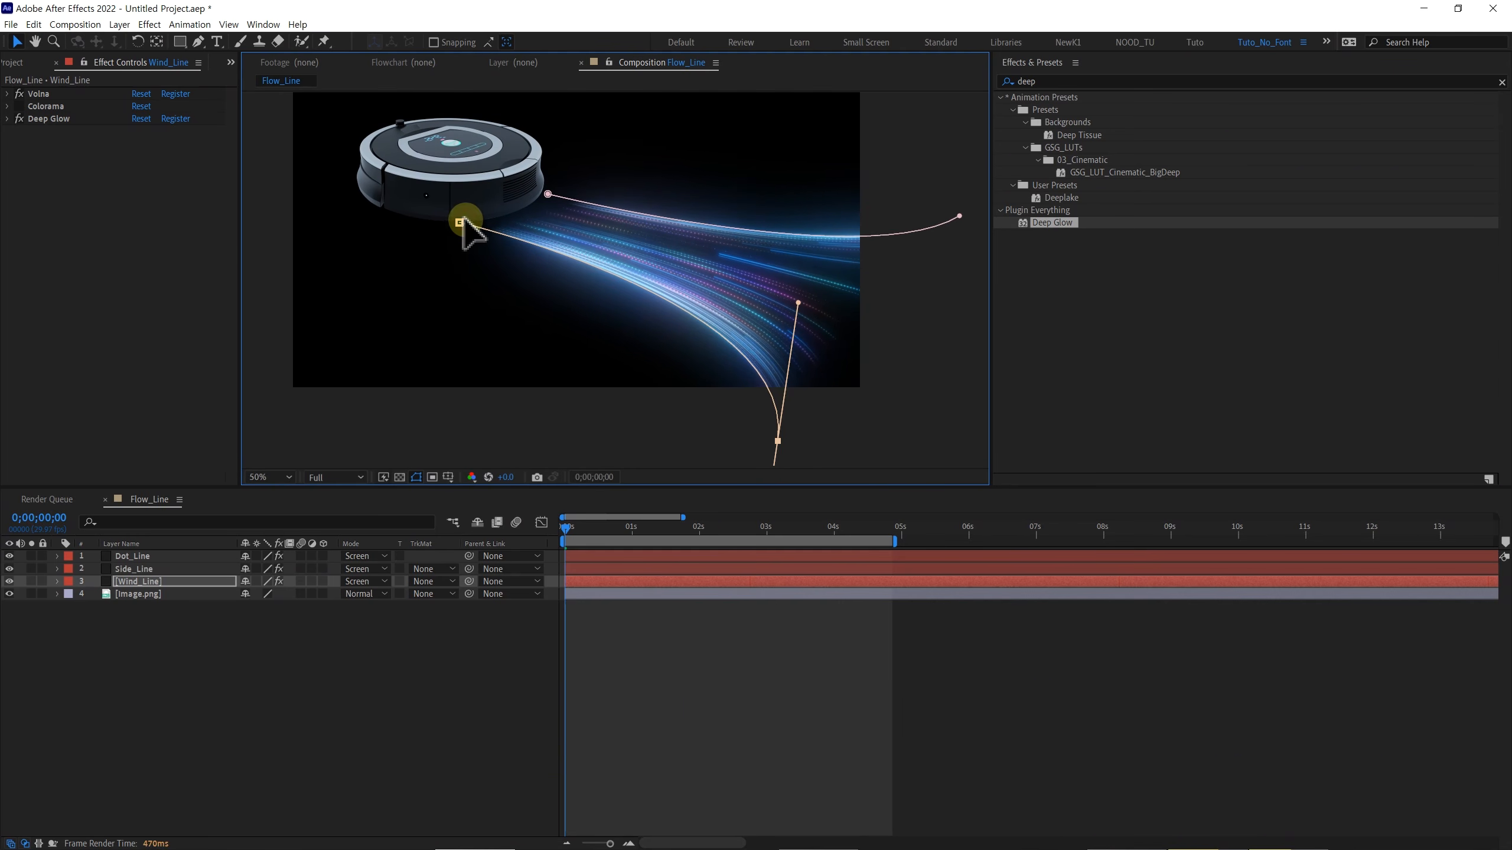
{"action": "left_click_drag", "start_coordinate": [461, 219], "coordinate": [422, 223]}
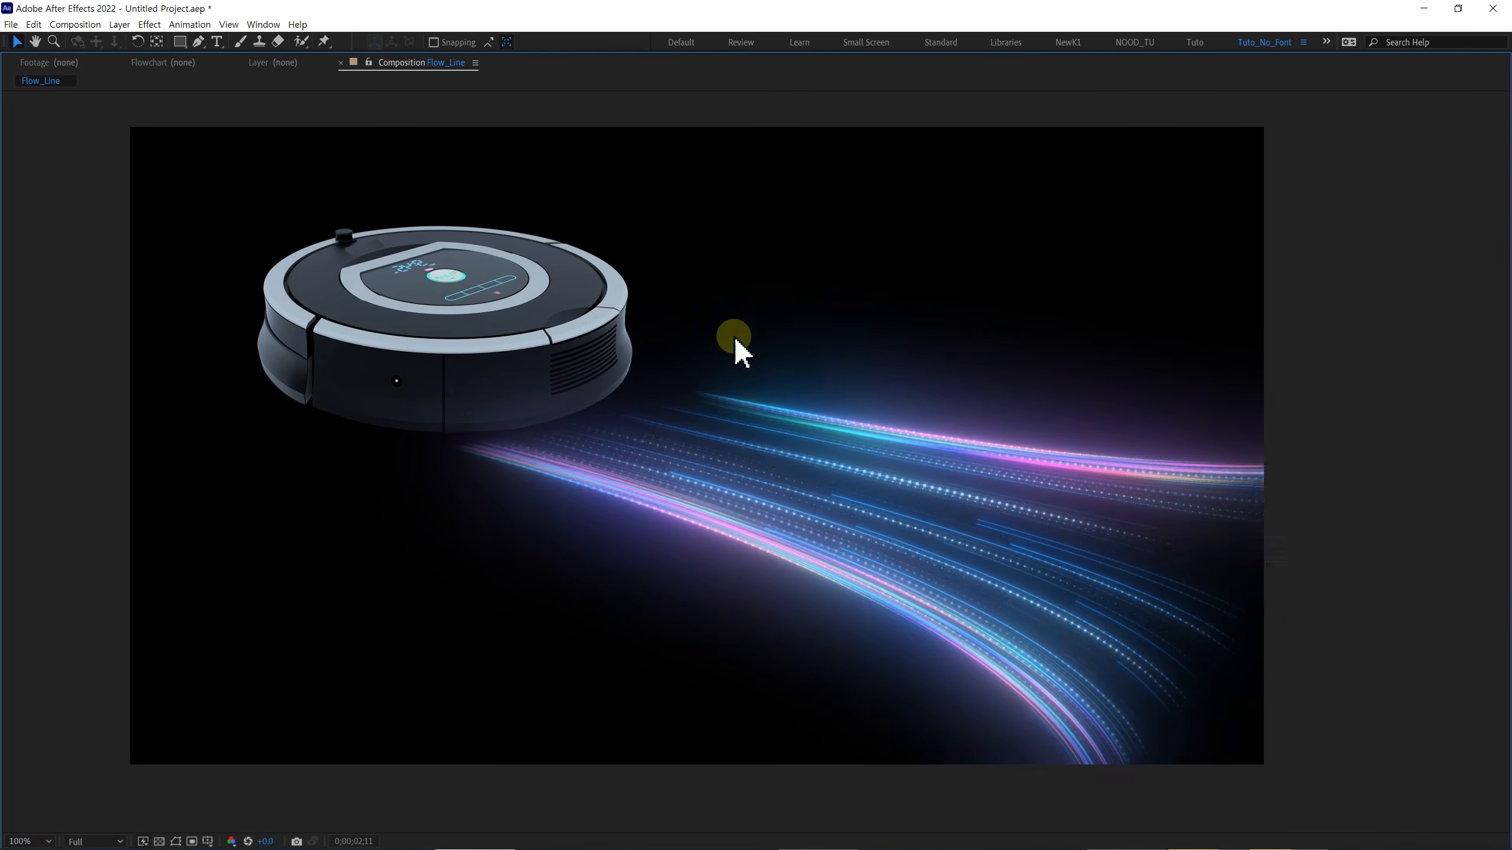
- Restore the panel layout after the preview and import image2.png into the project
{"action": "key", "text": "grave"}
{"action": "left_click", "coordinate": [597, 629]}
{"action": "left_click", "coordinate": [149, 320]}
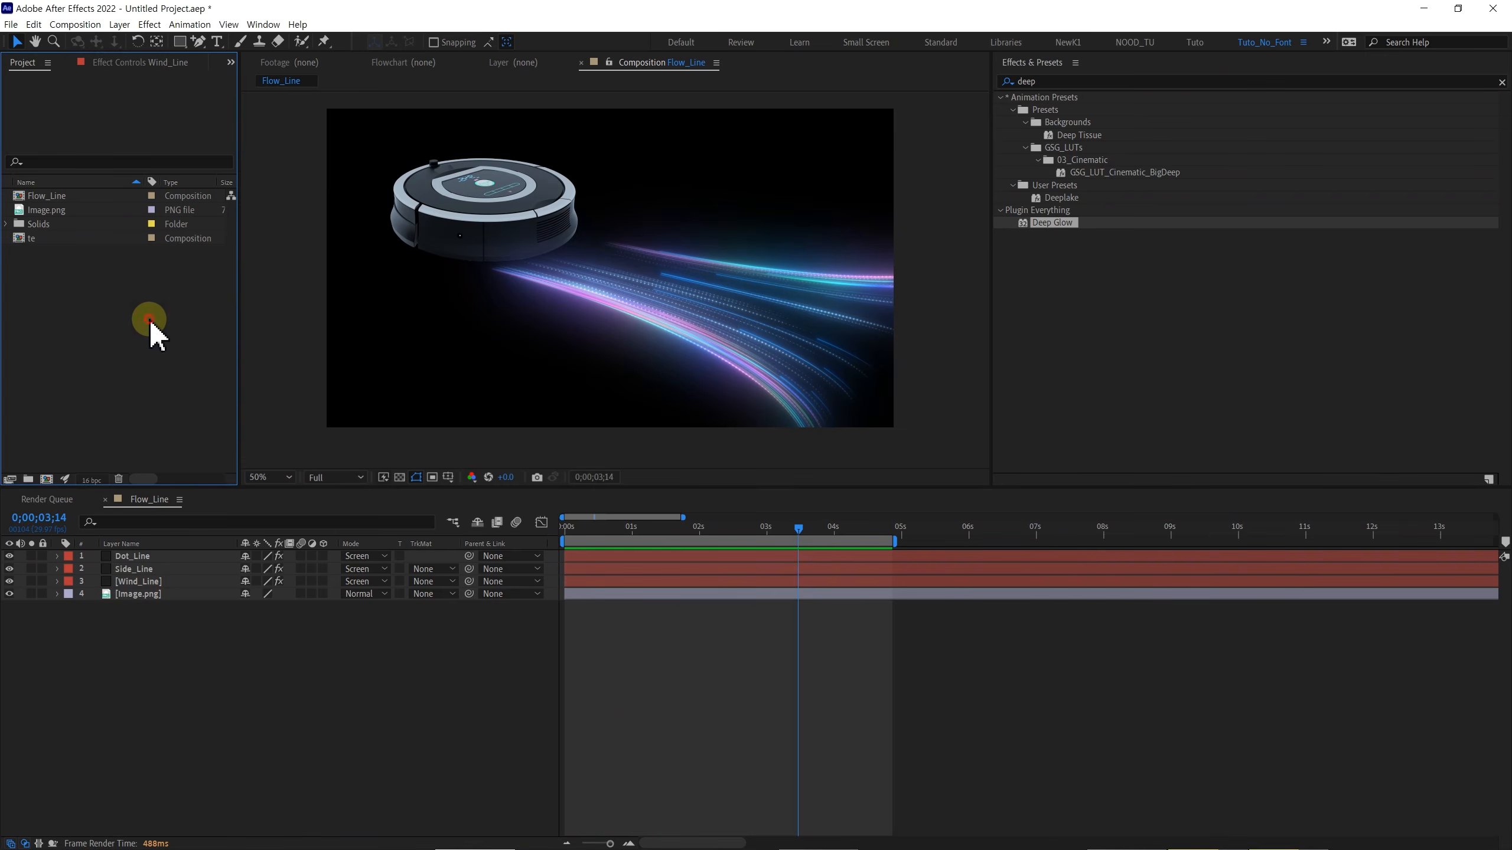
{"action": "double_click", "coordinate": [149, 320]}
{"action": "double_click", "coordinate": [378, 142]}
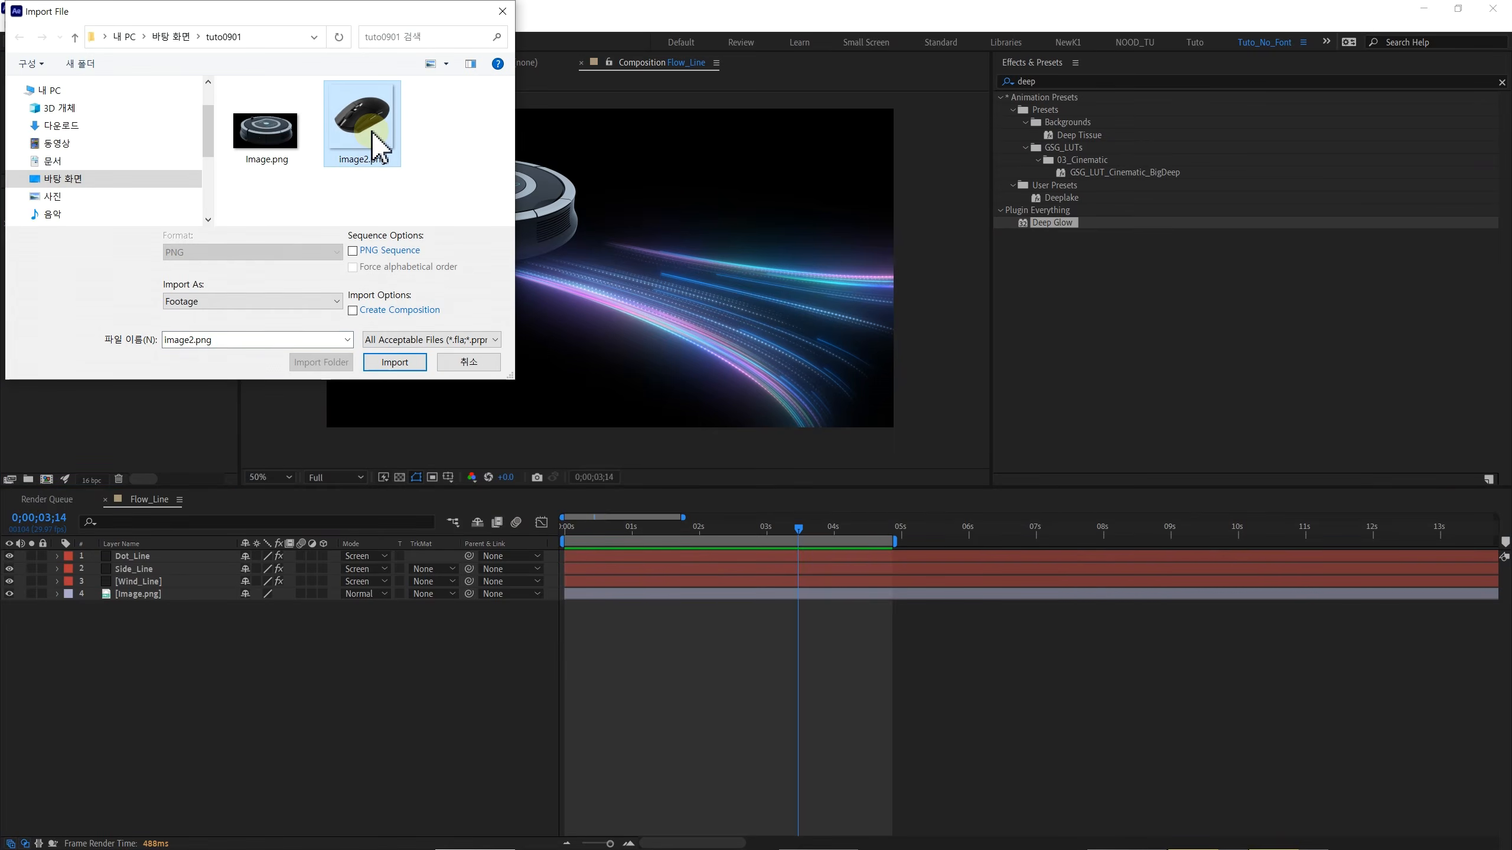
- Replace Image.png with image2.png beneath the line layers, scaling the computer mouse down and placing it in the frame's upper-right area
{"action": "left_click_drag", "start_coordinate": [124, 545], "coordinate": [129, 591]}
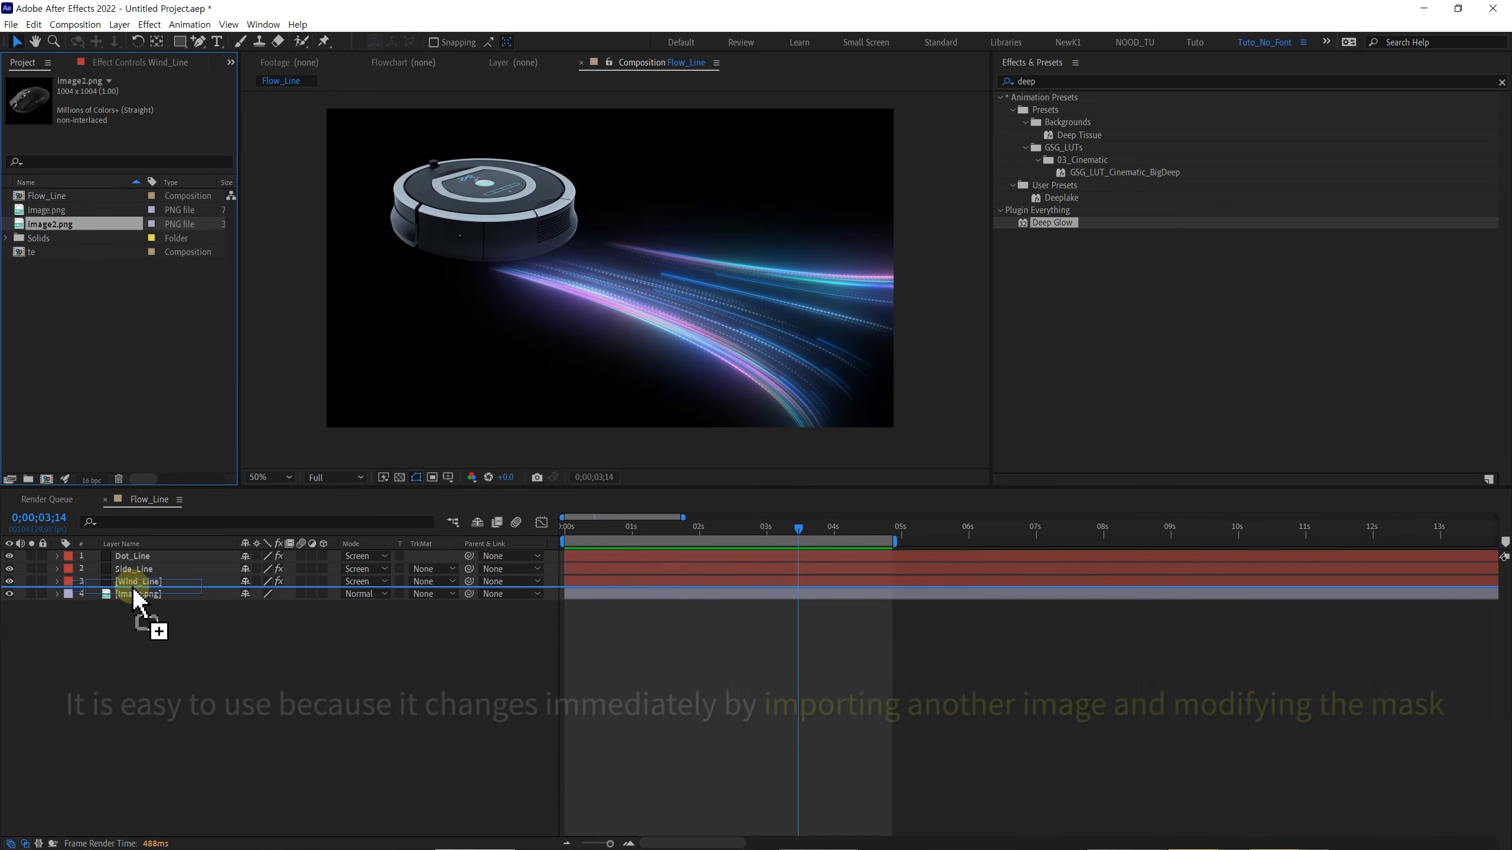
{"action": "left_click", "coordinate": [8, 606]}
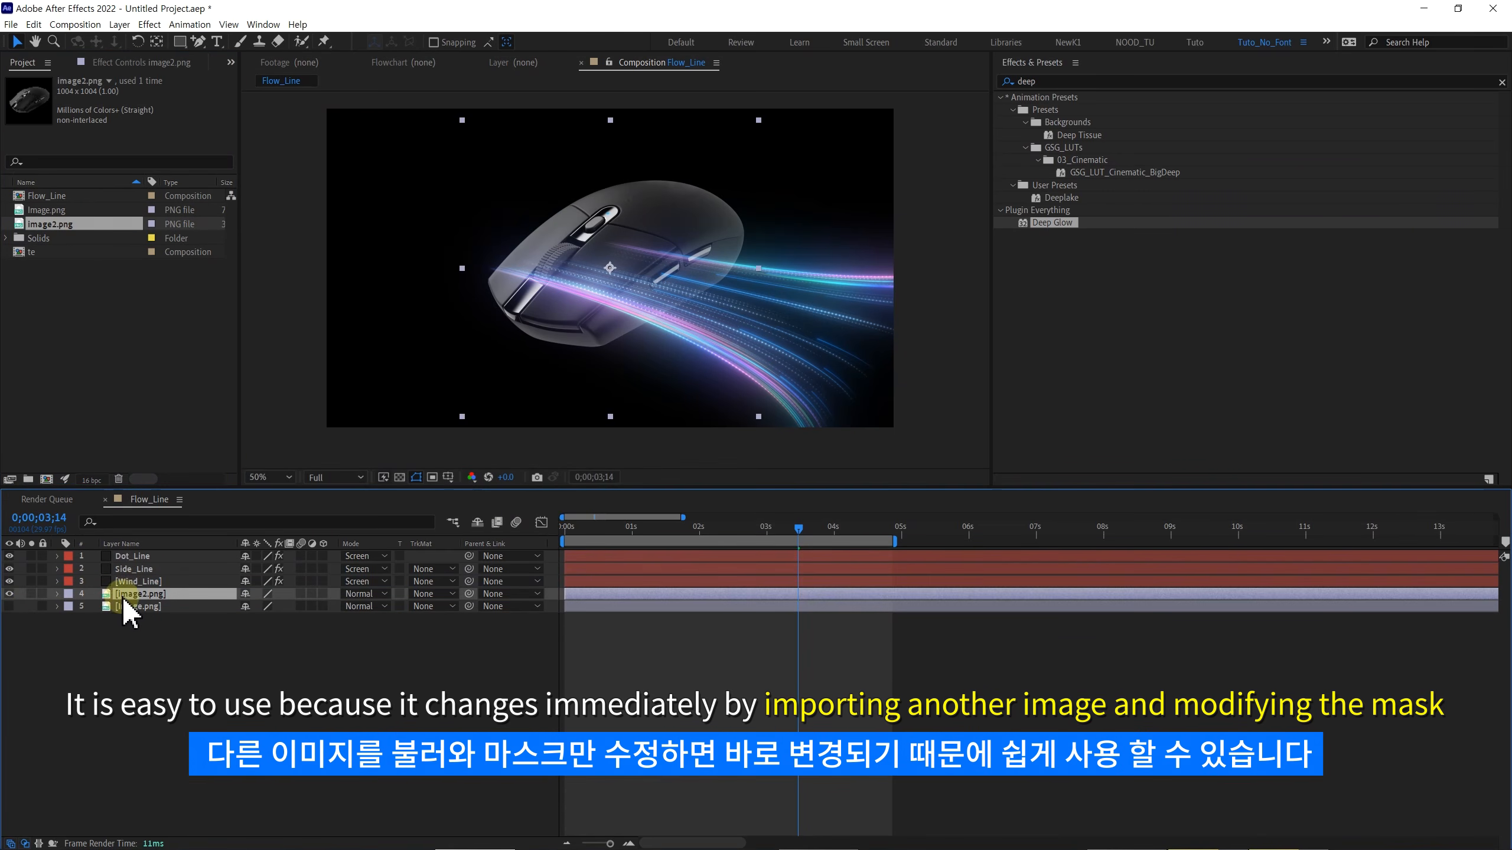
{"action": "left_click", "coordinate": [133, 606]}
{"action": "left_click", "coordinate": [657, 266]}
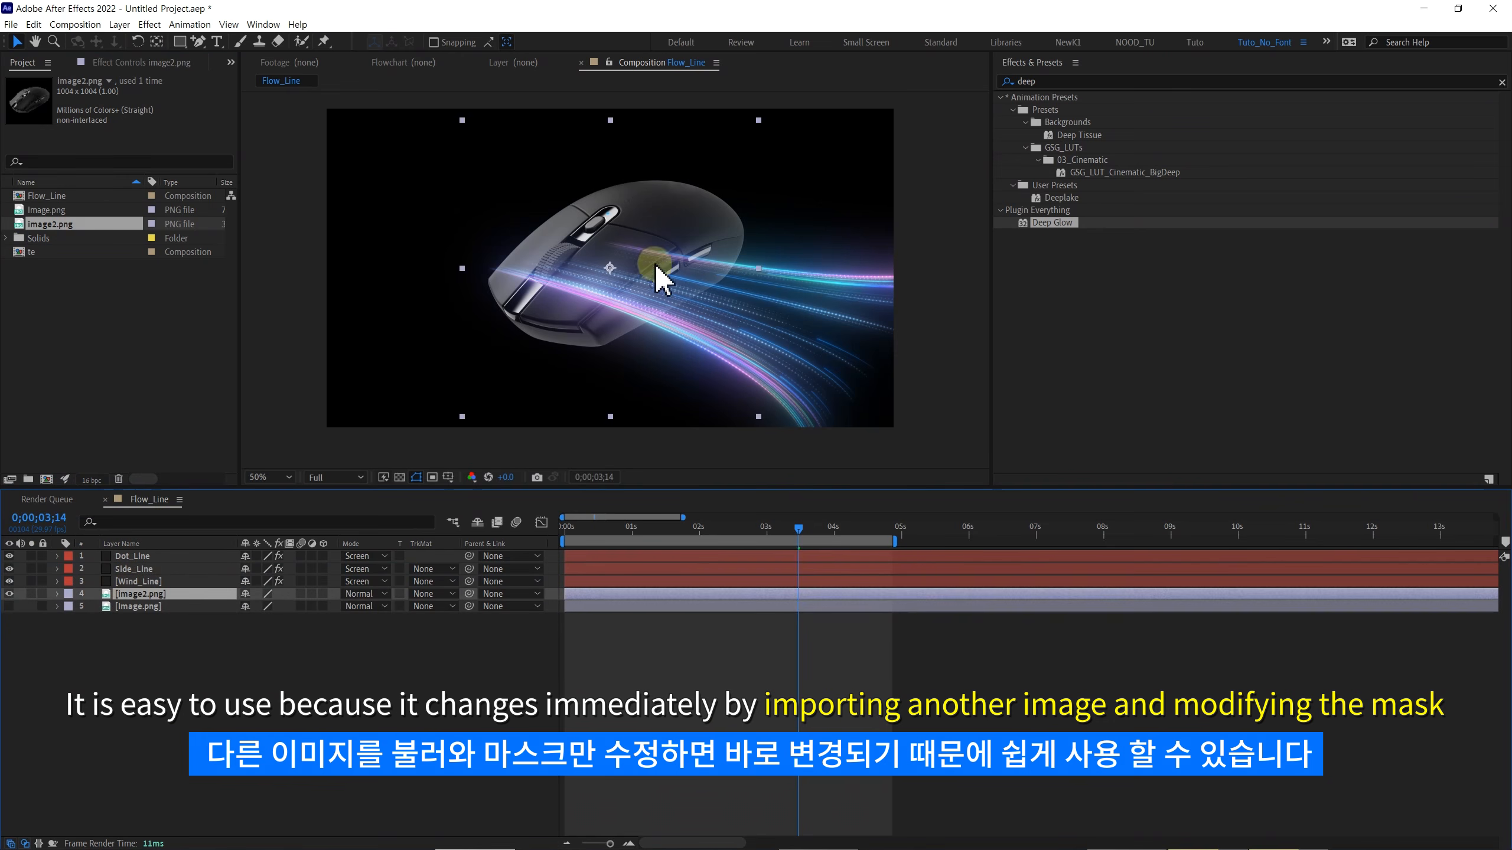
{"action": "left_click_drag", "start_coordinate": [758, 269], "coordinate": [728, 224]}
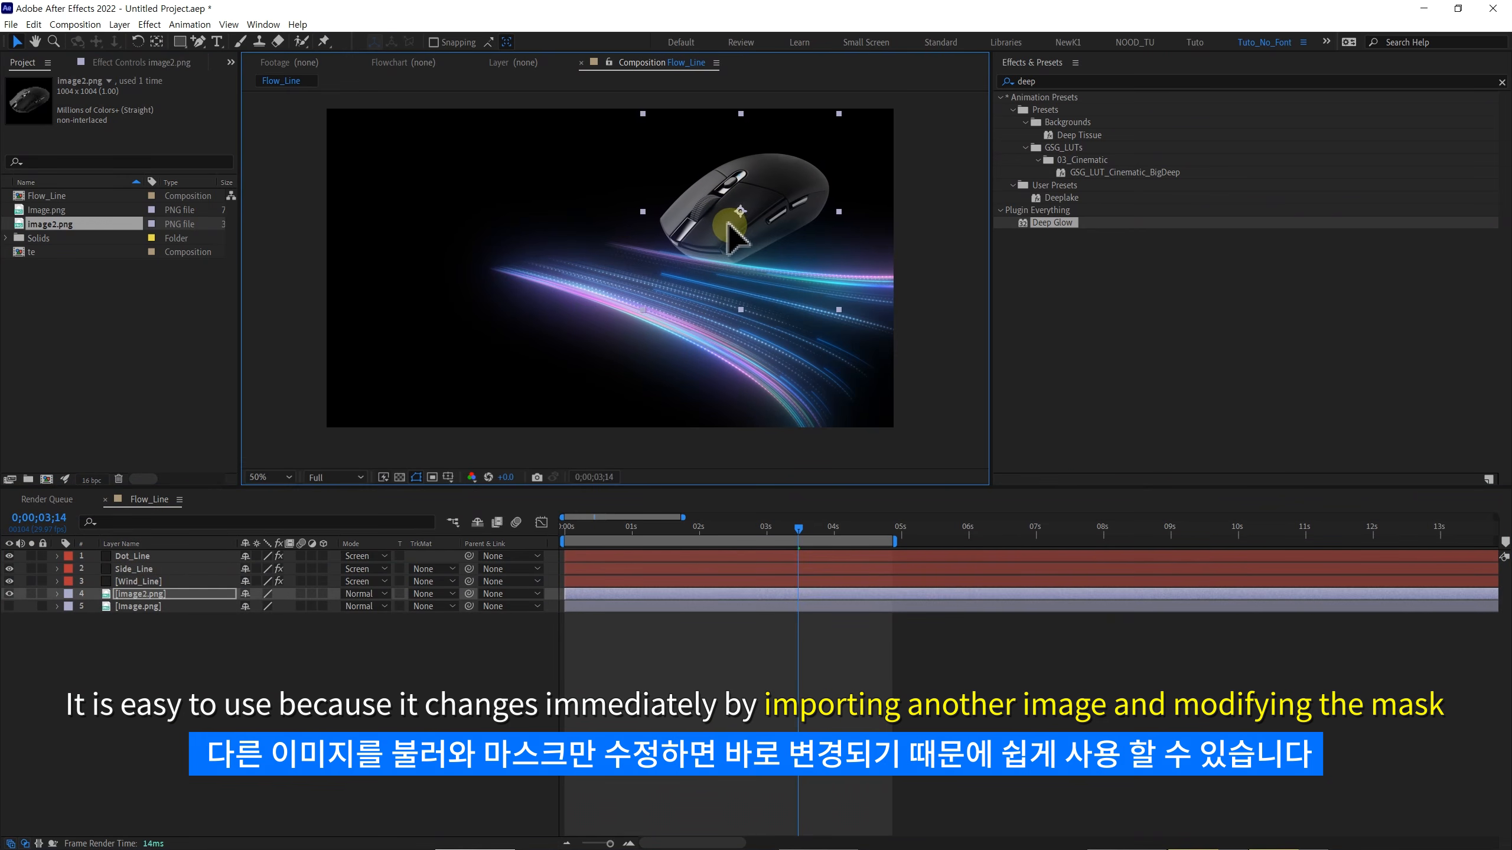
- Reroute Wind_Line's first mask path from the computer mouse's upper edge to beyond the frame's left edge, adjusting its end handle for a smooth curve
{"action": "left_click", "coordinate": [134, 581]}
{"action": "left_click_drag", "start_coordinate": [582, 232], "coordinate": [764, 213]}
{"action": "key", "text": "comma"}
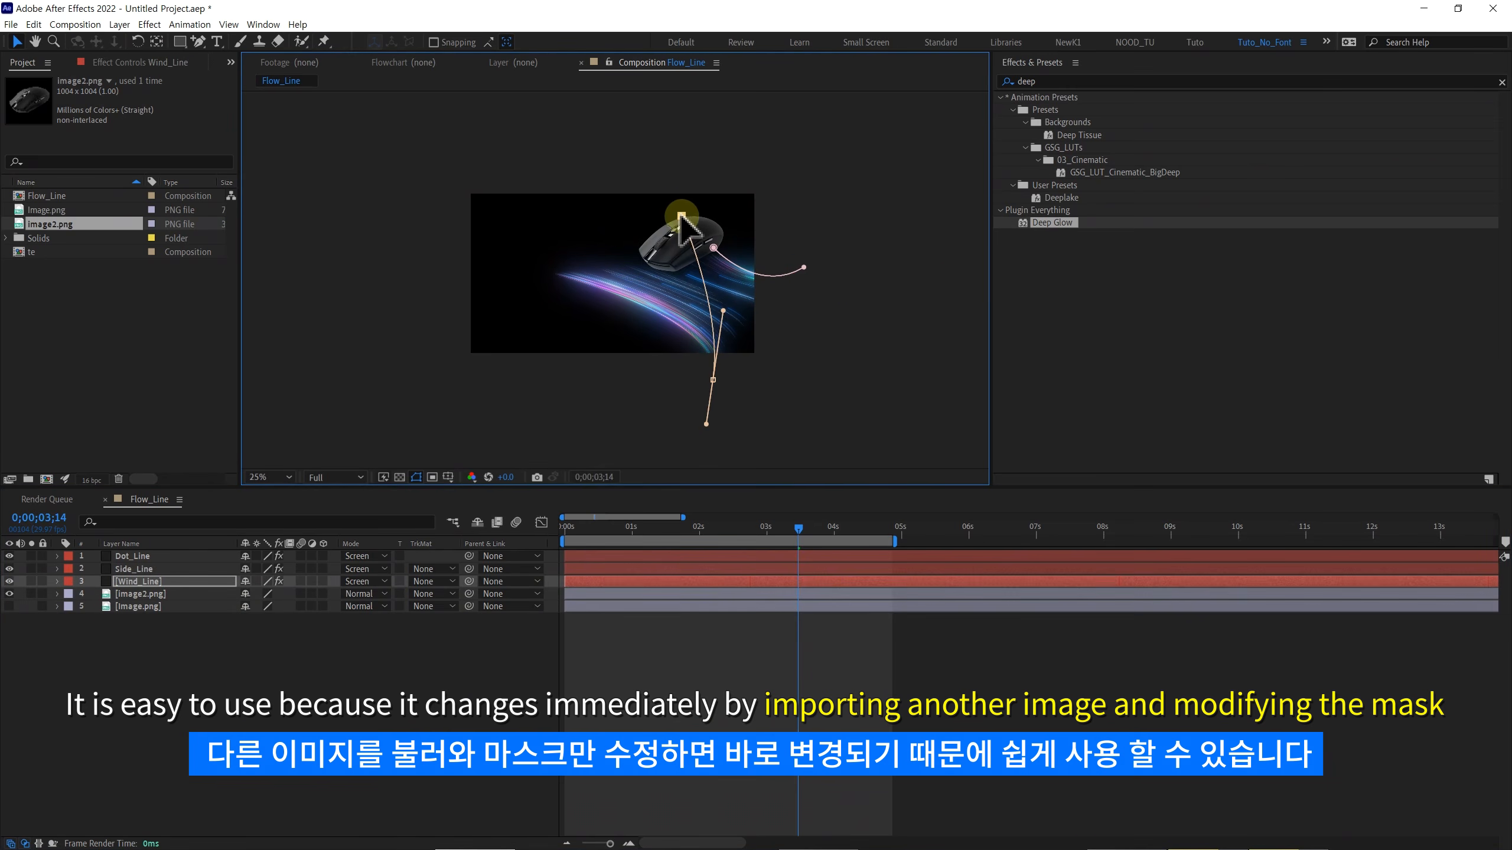
{"action": "left_click", "coordinate": [711, 379]}
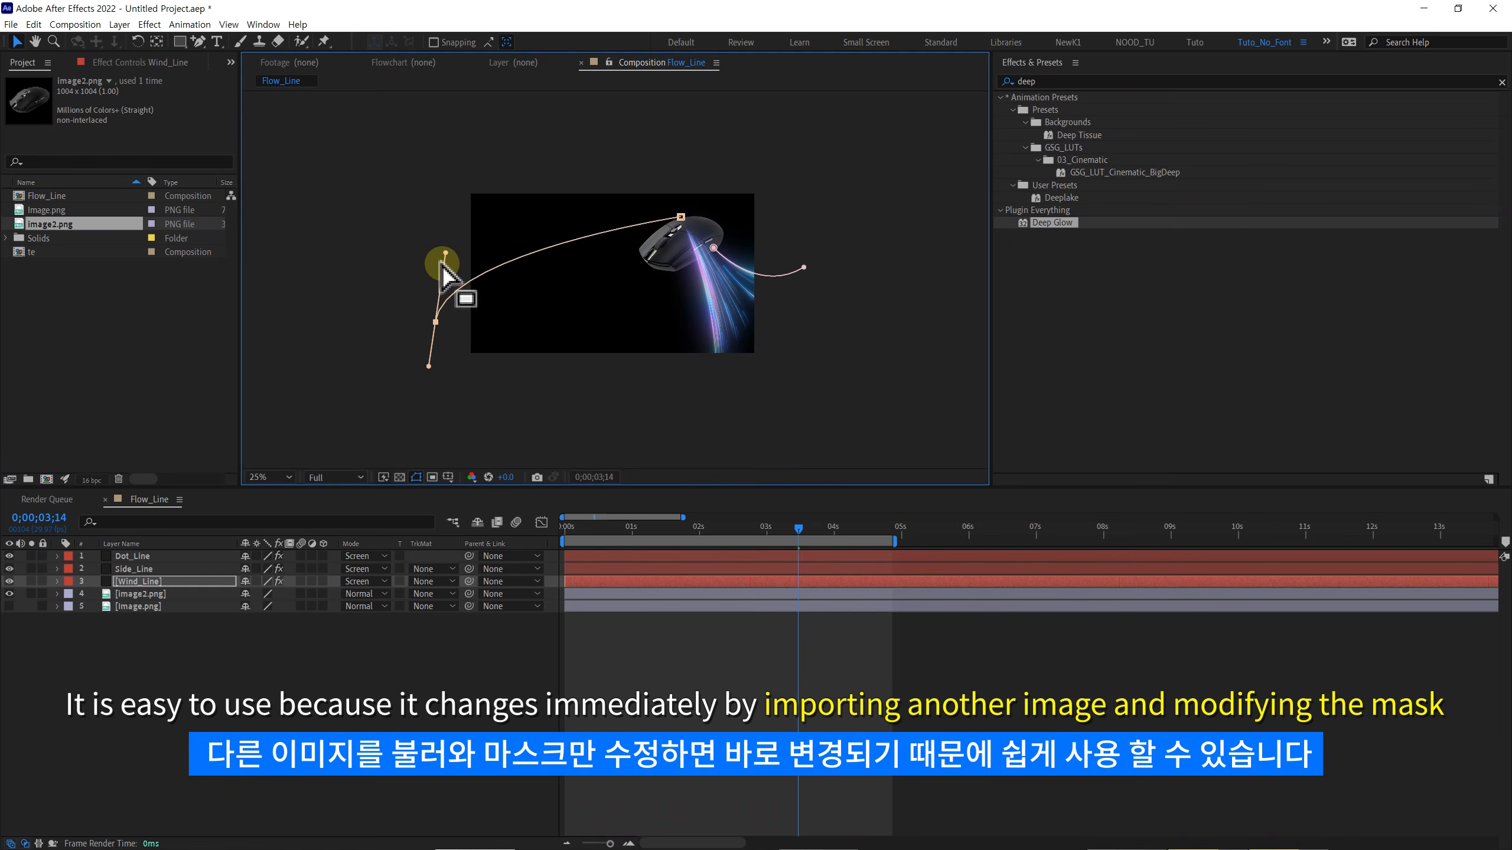
{"action": "left_click_drag", "start_coordinate": [442, 250], "coordinate": [509, 310]}
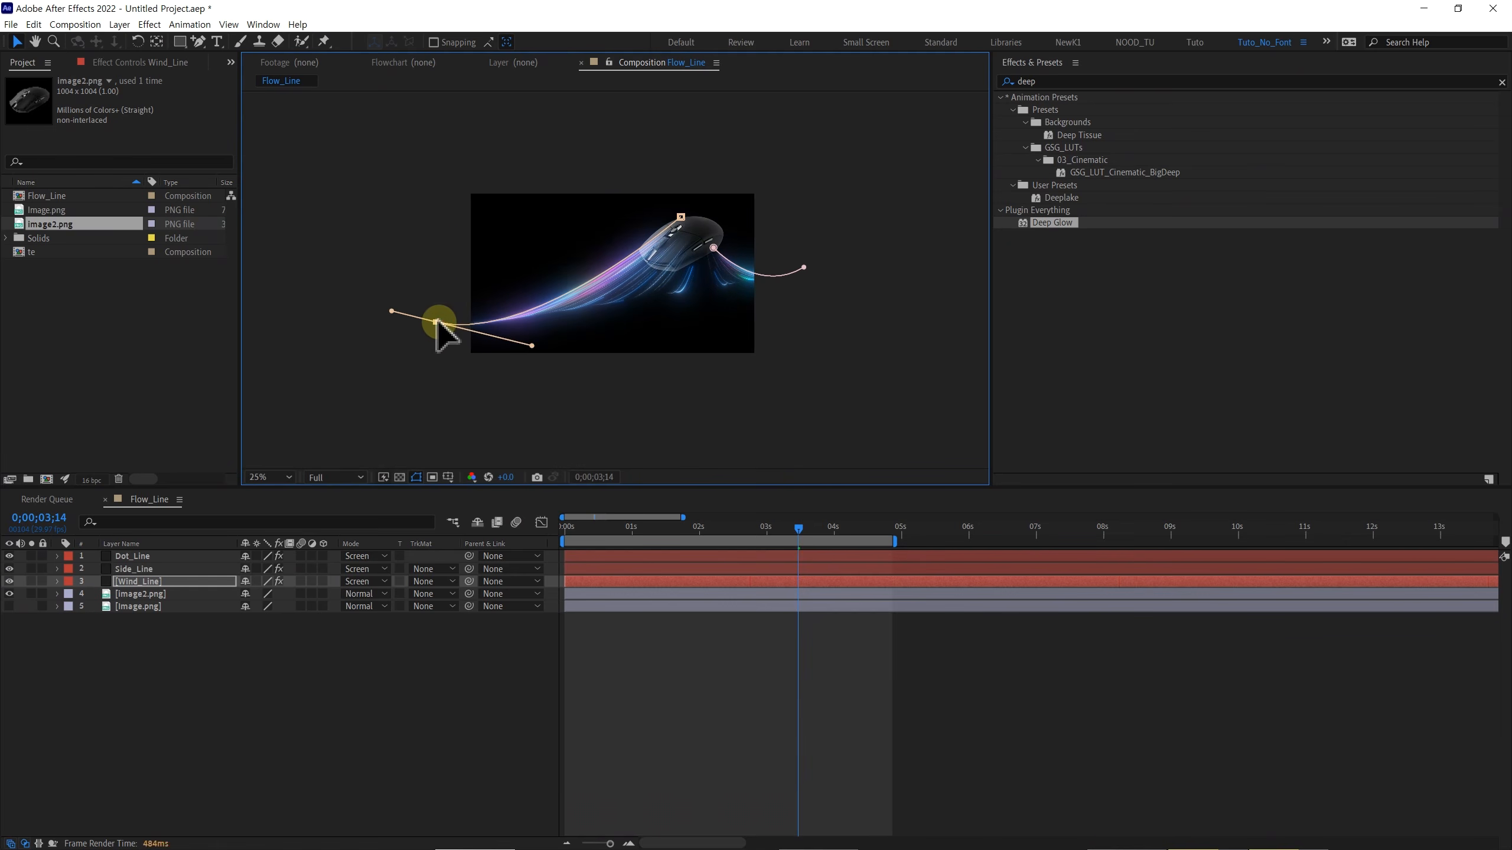
- Reroute Wind_Line's second mask path from the computer mouse's lower edge toward the frame's lower left, and adjust its end handles
{"action": "scroll", "coordinate": [674, 311], "scroll_direction": "up", "scroll_amount": 2}
{"action": "left_click_drag", "start_coordinate": [921, 297], "coordinate": [831, 277]}
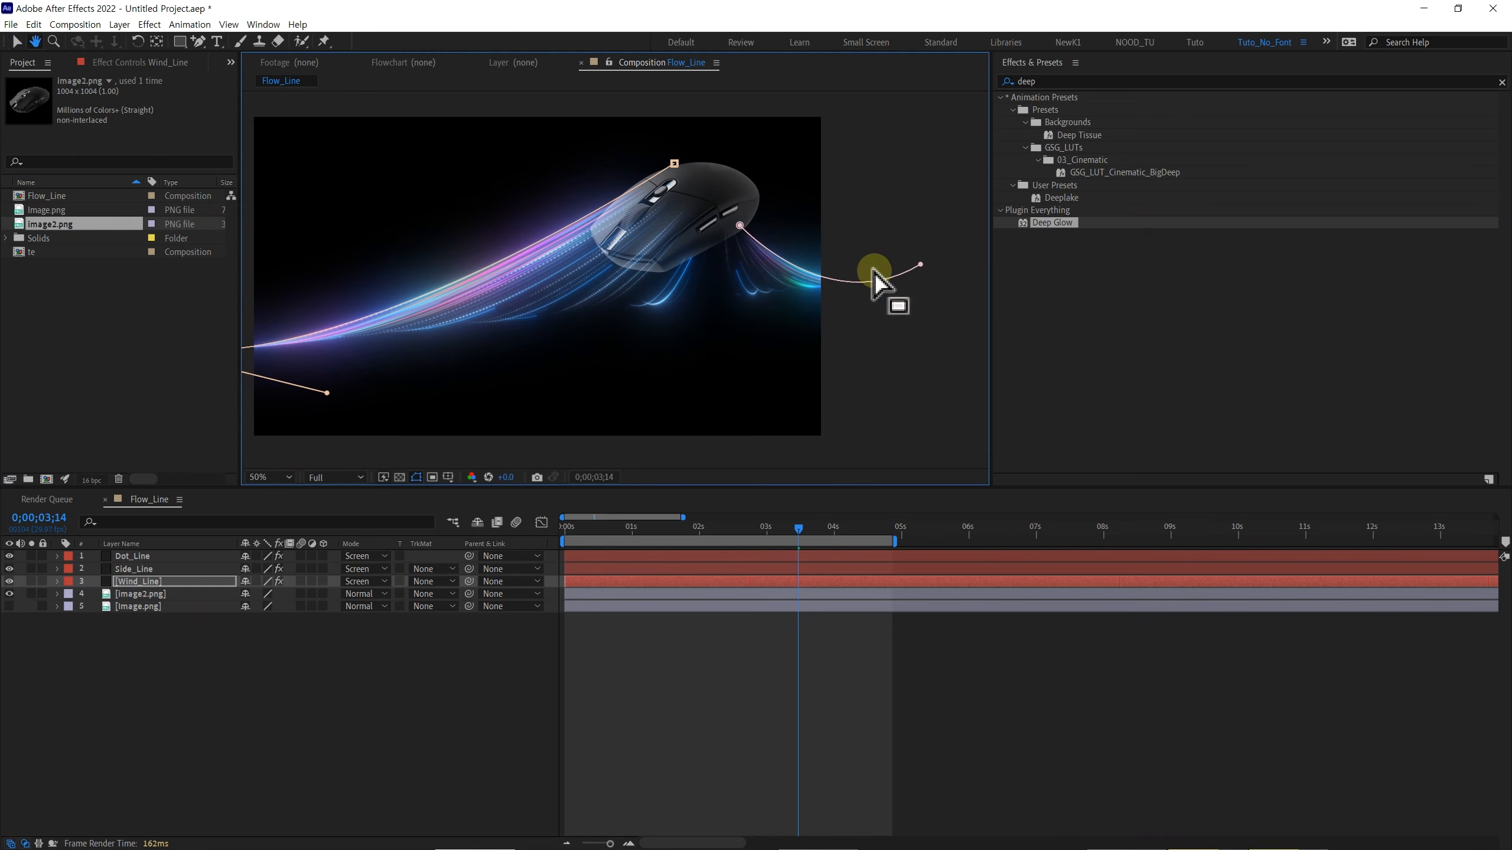
{"action": "left_click_drag", "start_coordinate": [921, 266], "coordinate": [432, 432]}
{"action": "left_click_drag", "start_coordinate": [519, 374], "coordinate": [376, 483]}
{"action": "left_click_drag", "start_coordinate": [493, 359], "coordinate": [597, 343]}
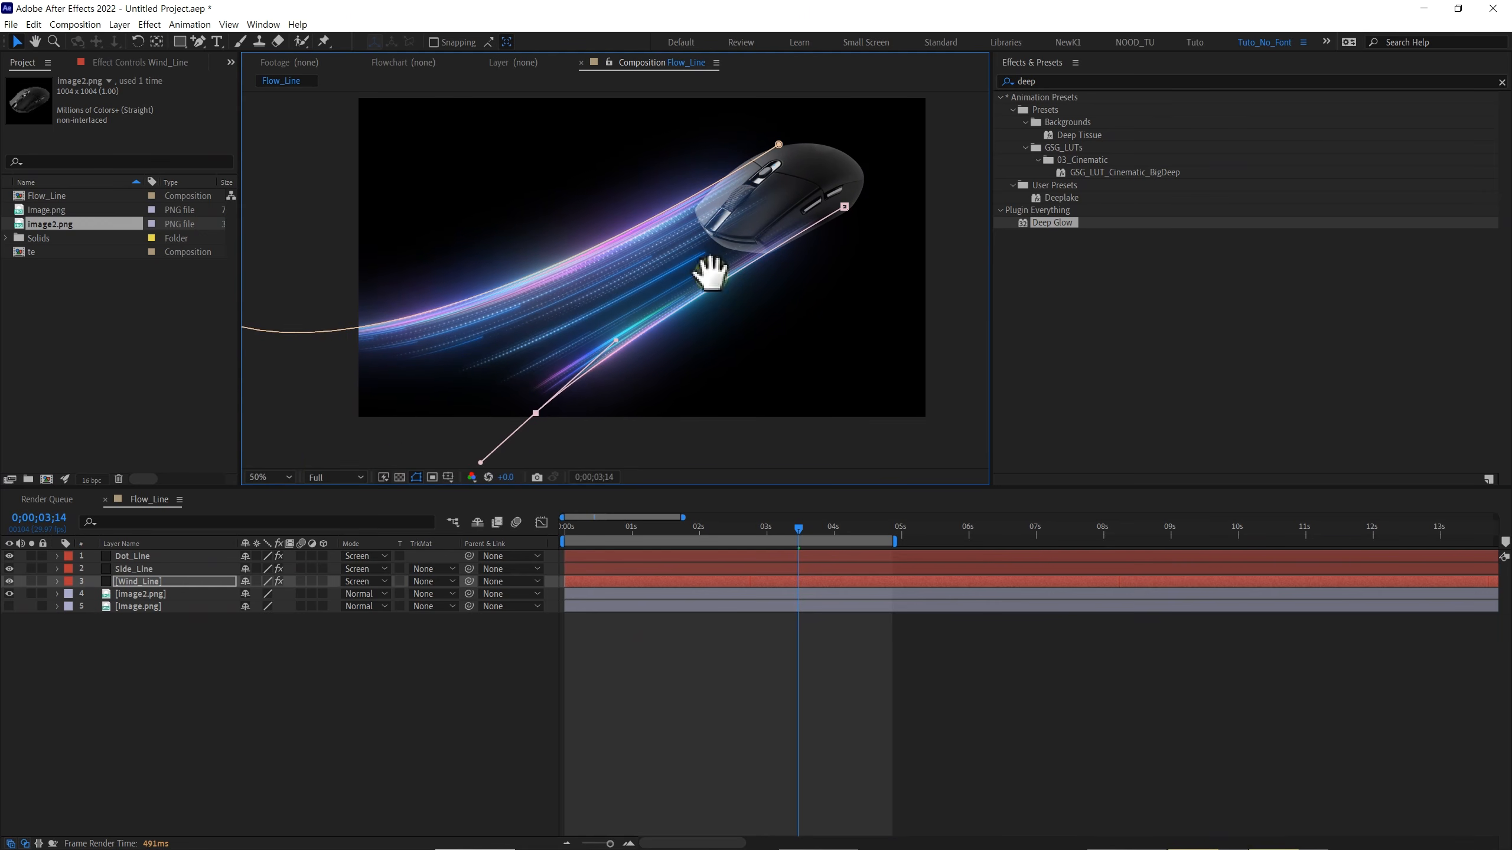
- Fit both Wind_Line mask paths to the computer mouse's outline with an added vertex on each, and bend the upper path's far end
{"action": "left_click_drag", "start_coordinate": [716, 252], "coordinate": [684, 333]}
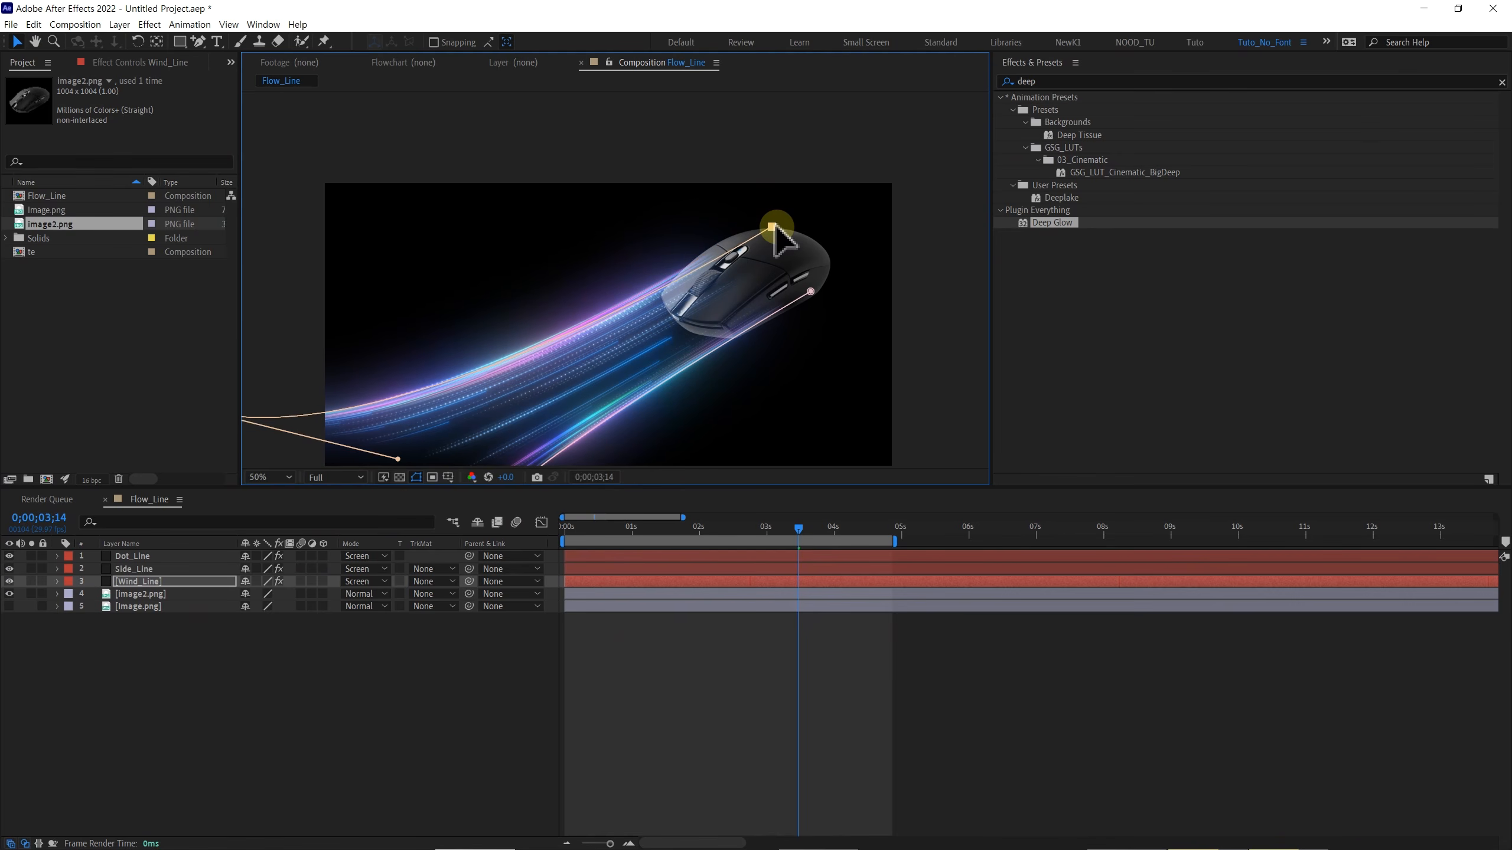
{"action": "left_click", "coordinate": [199, 41]}
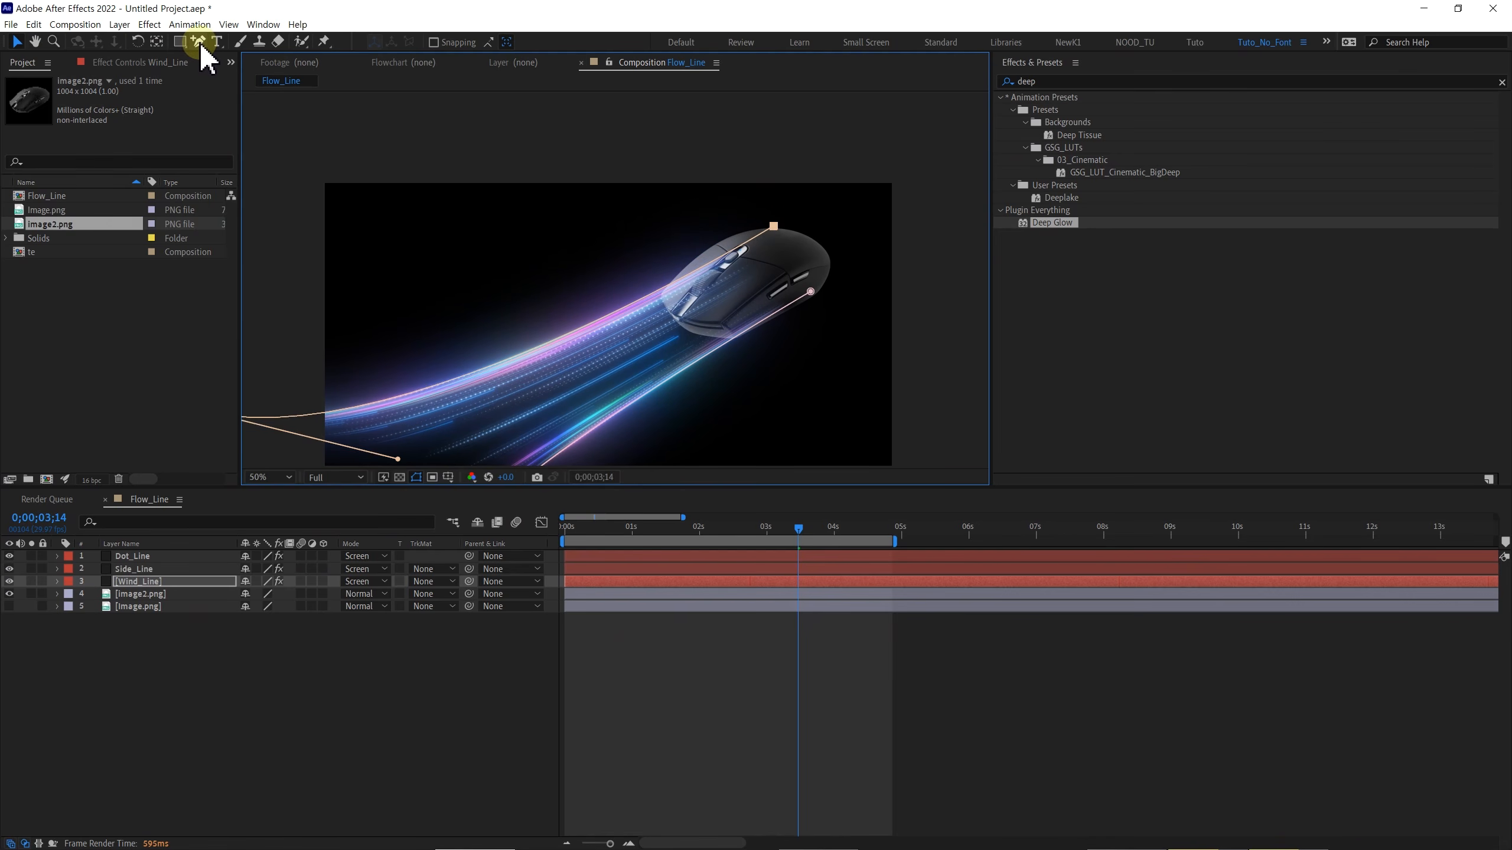
{"action": "left_click", "coordinate": [727, 254]}
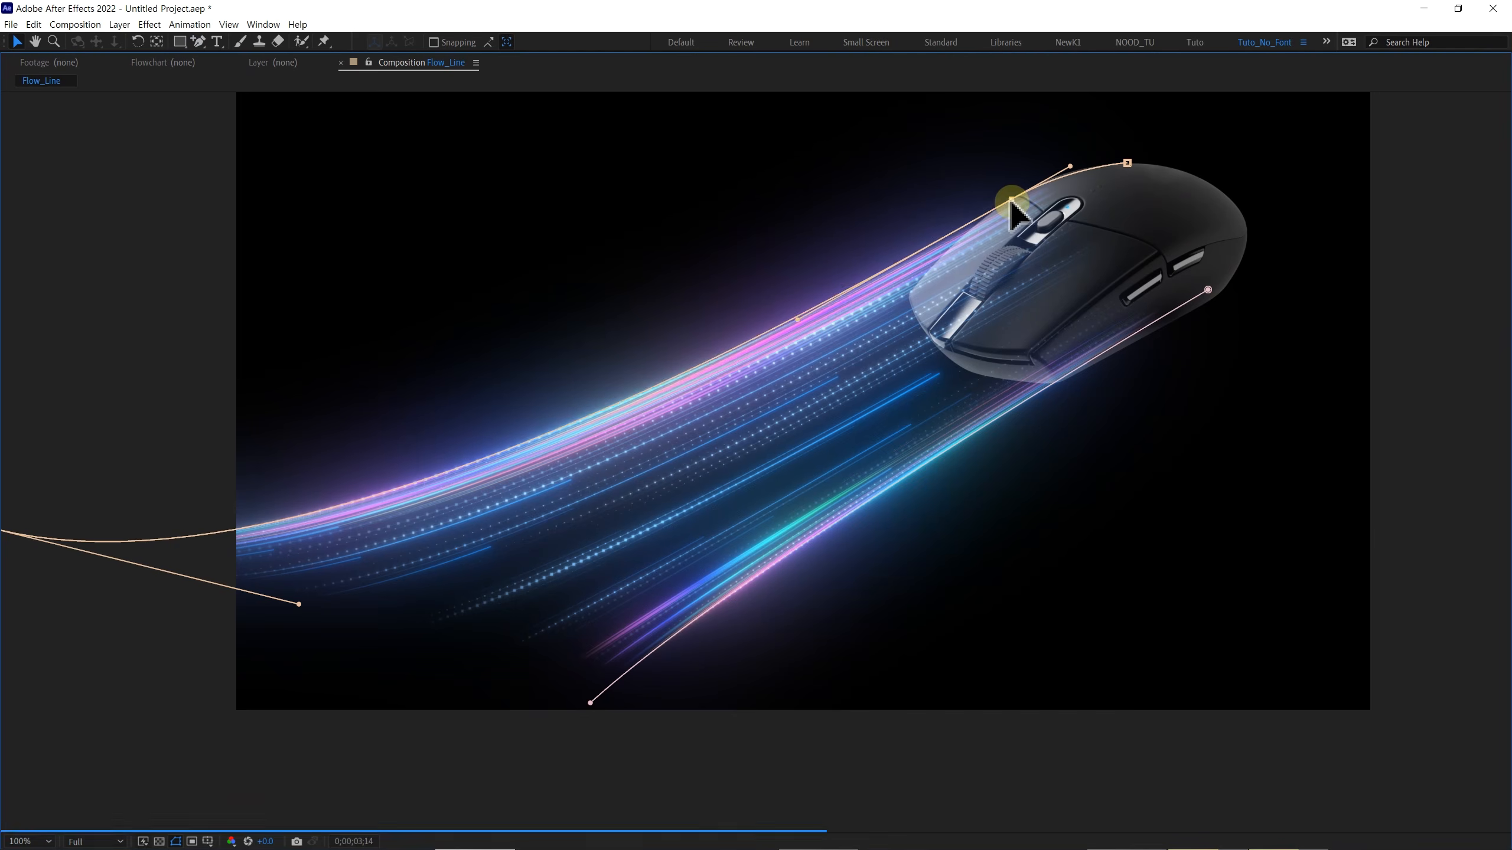
{"action": "left_click_drag", "start_coordinate": [1208, 289], "coordinate": [1197, 309]}
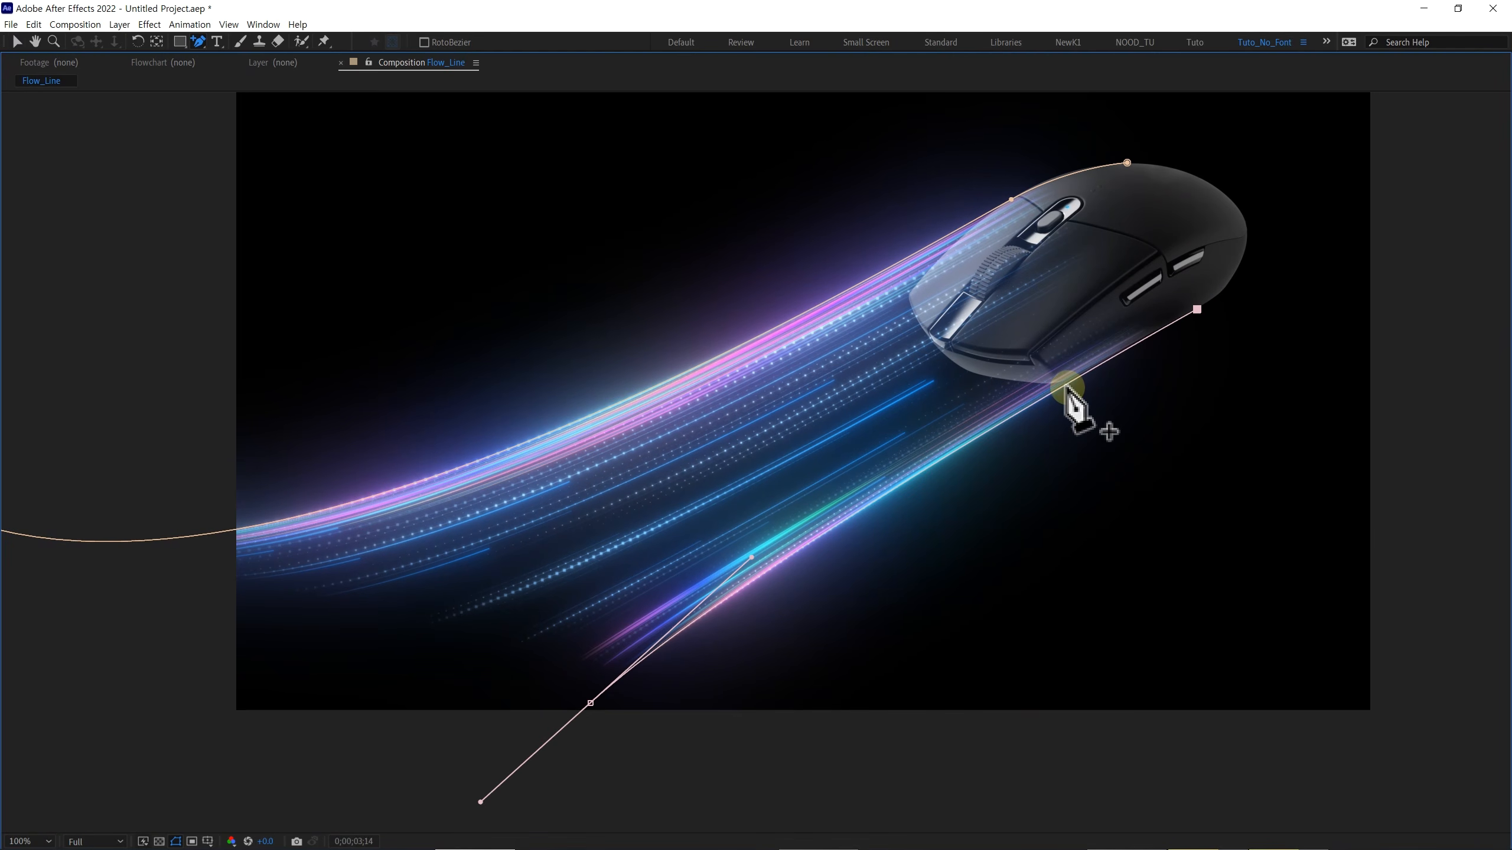
{"action": "left_click_drag", "start_coordinate": [606, 468], "coordinate": [543, 287]}
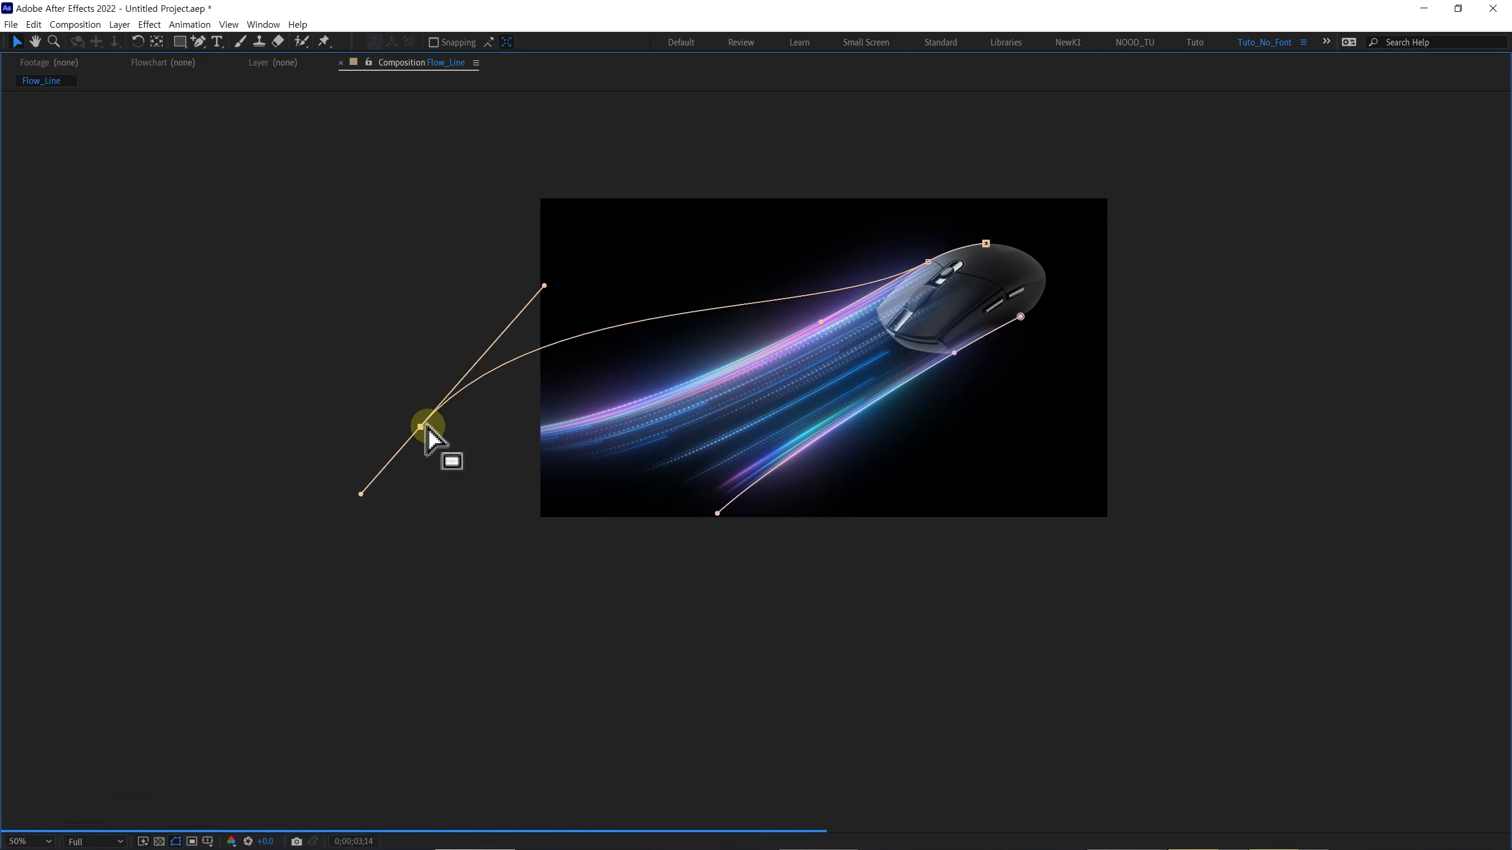
{"action": "left_click_drag", "start_coordinate": [426, 427], "coordinate": [450, 451]}
- Turn on the Colorama effect on the Wind_Line layer to recolor the flow lines
{"action": "left_click", "coordinate": [134, 581]}
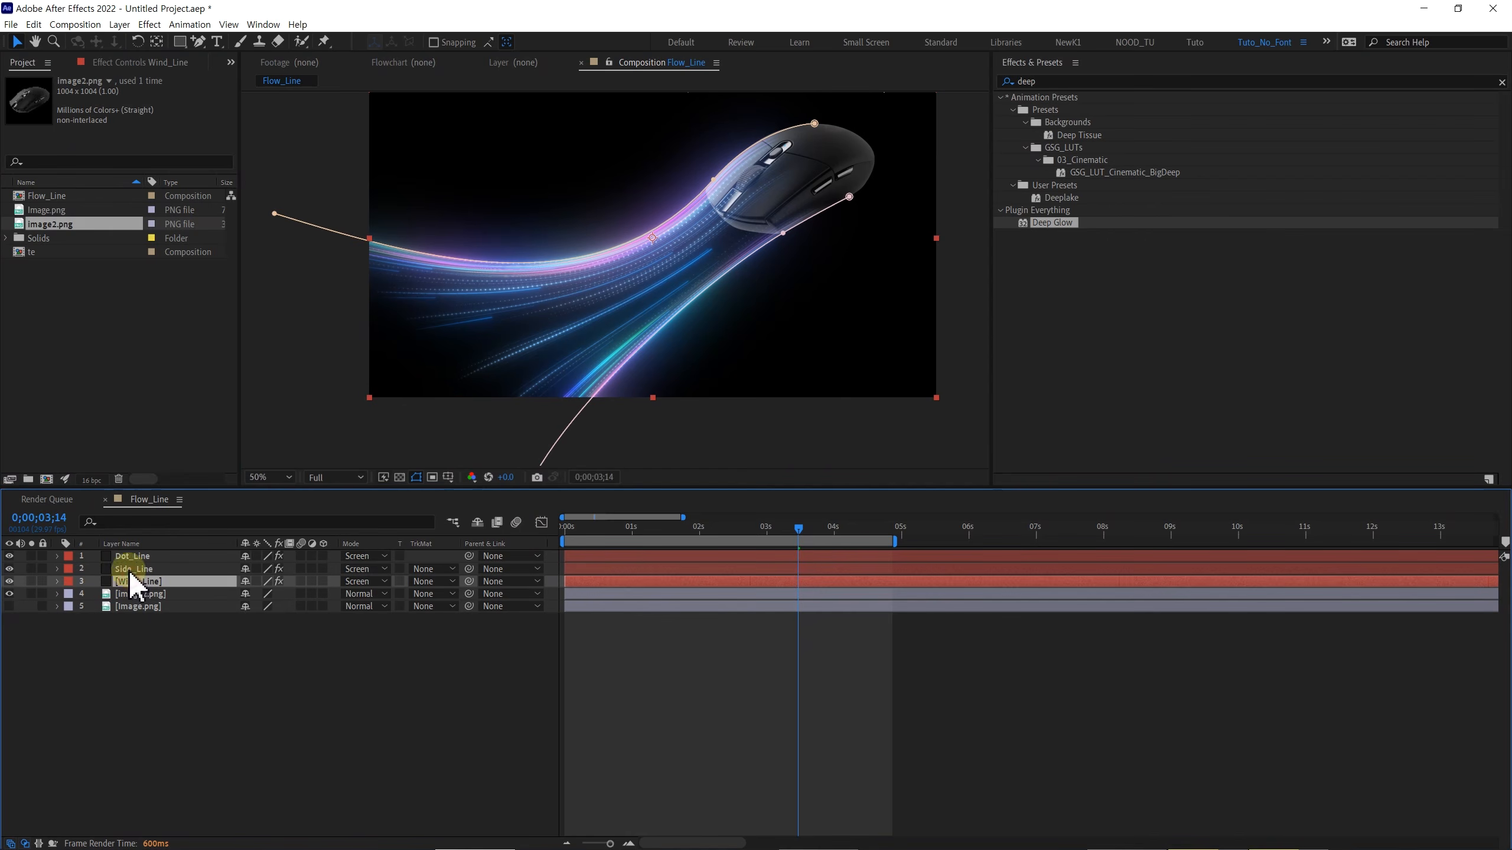
{"action": "left_click", "coordinate": [110, 59]}
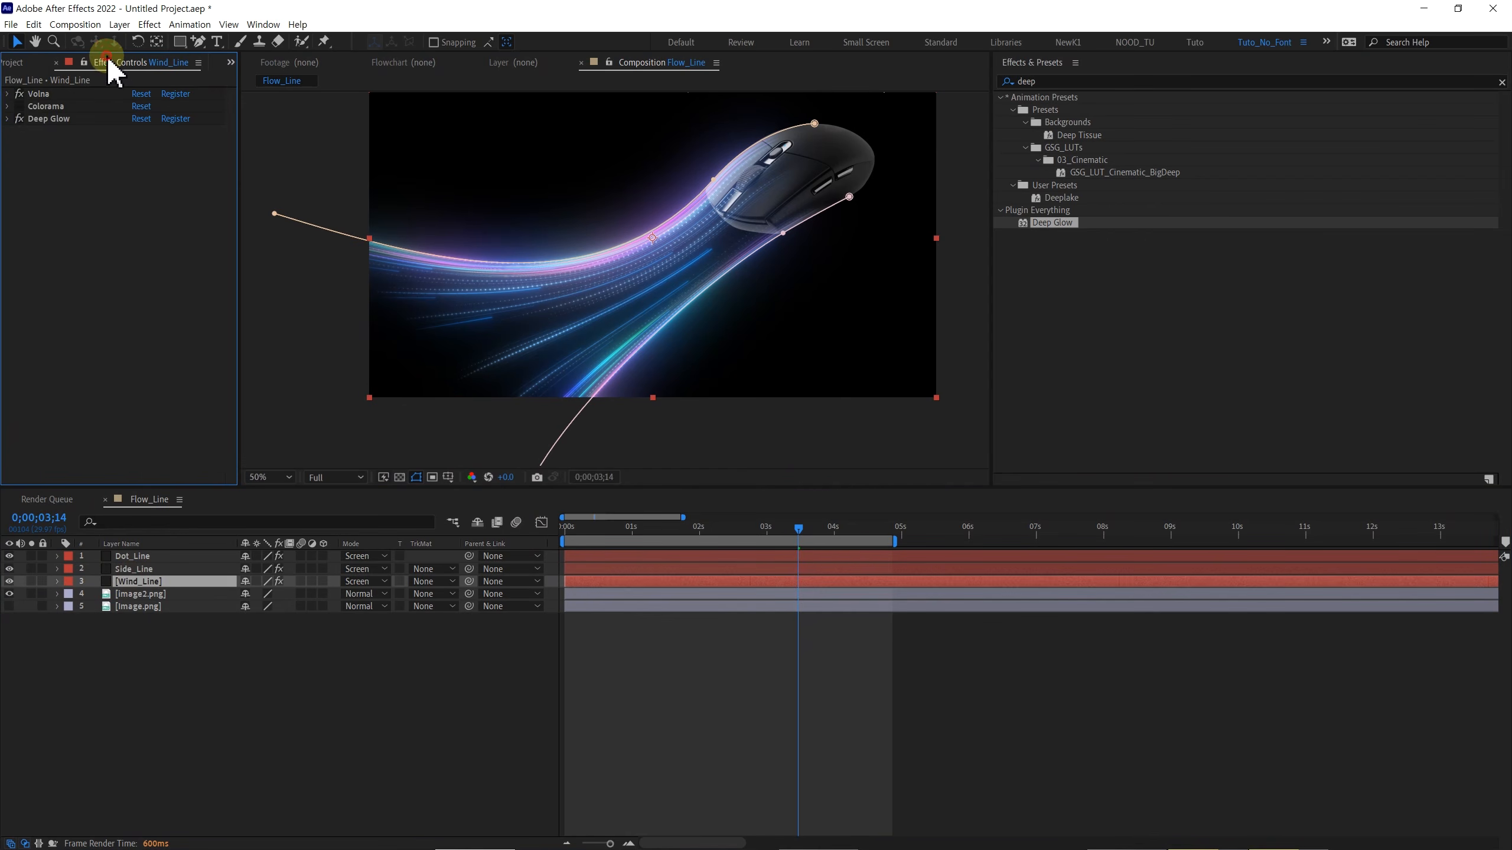
{"action": "left_click", "coordinate": [19, 118]}
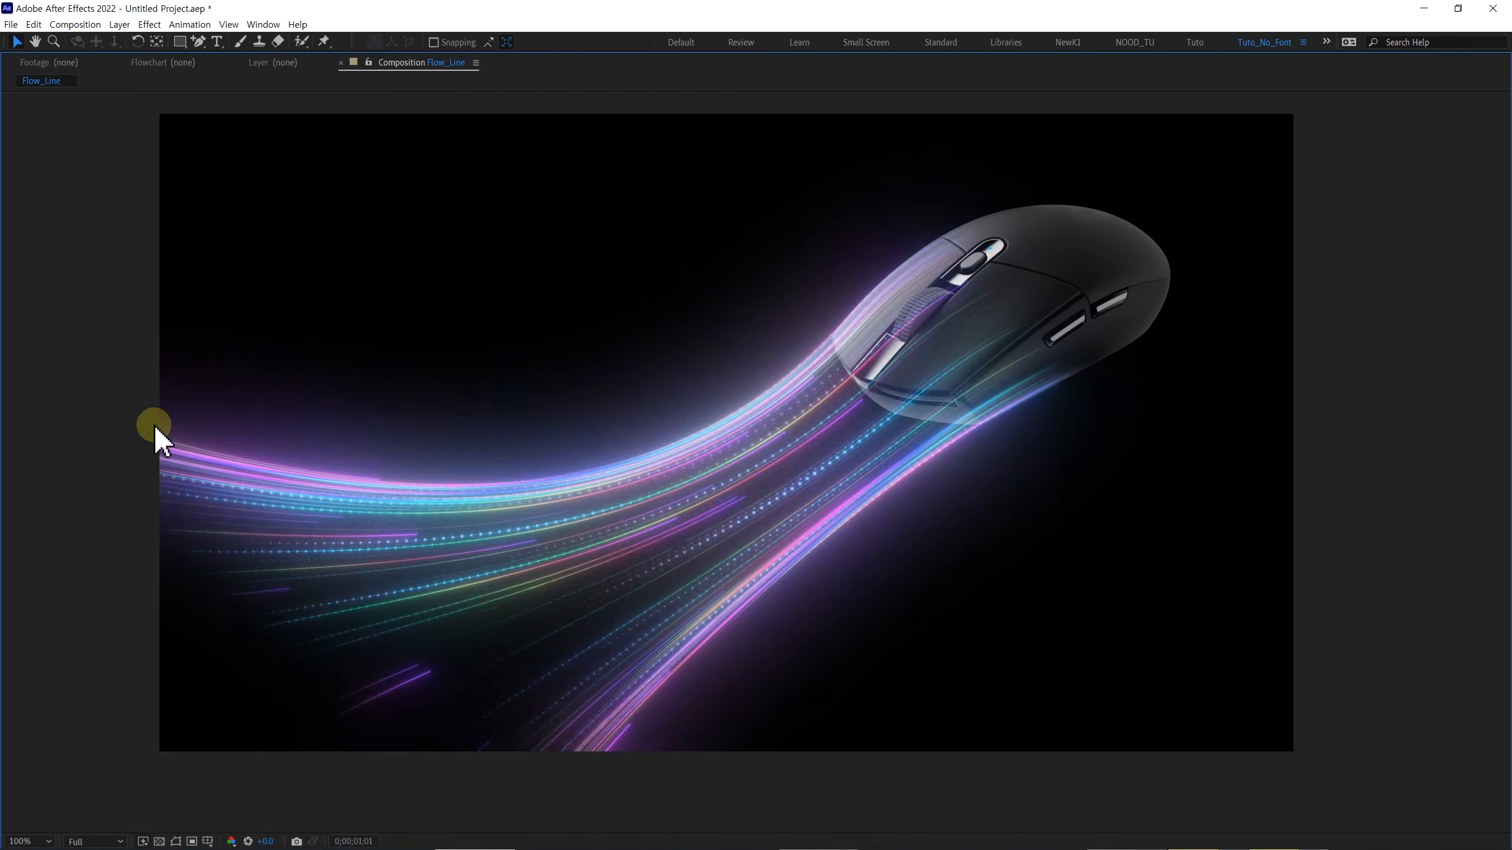